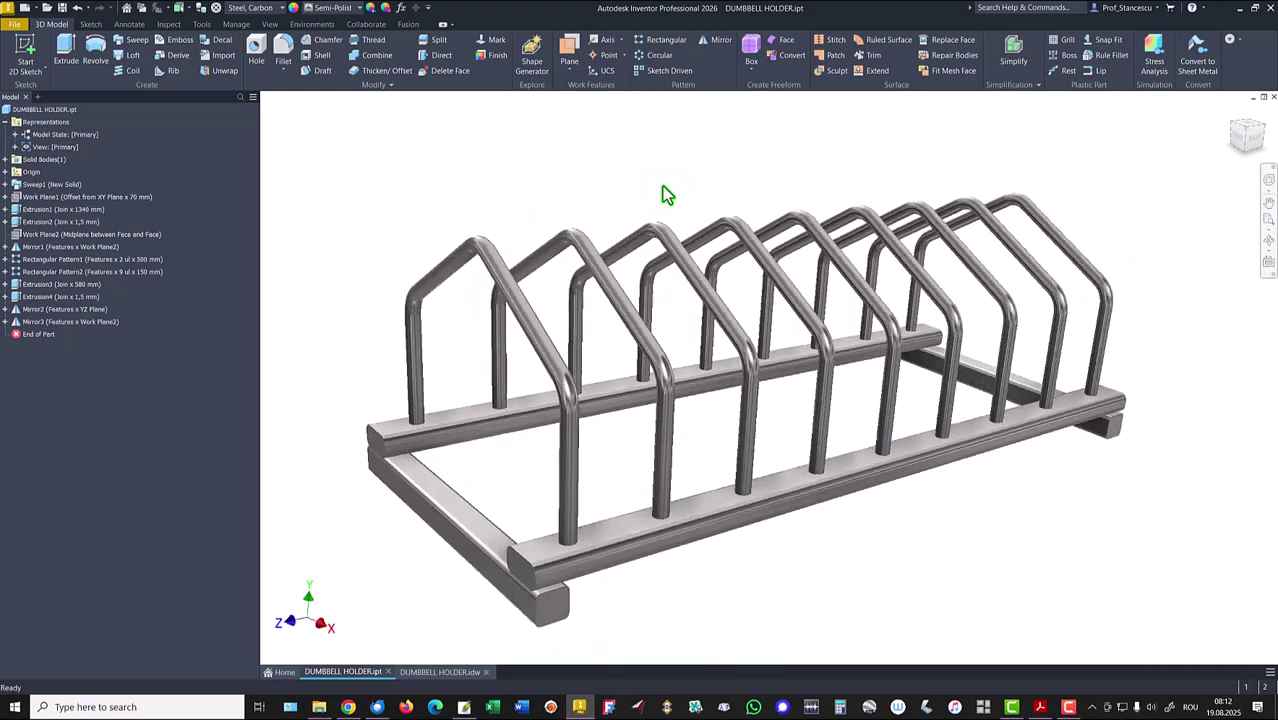
- Bring up the DUMBBELL HOLDER.idw drawing and zoom and pan to study the R50 bend and section A-A
{"action": "left_click", "coordinate": [405, 676]}
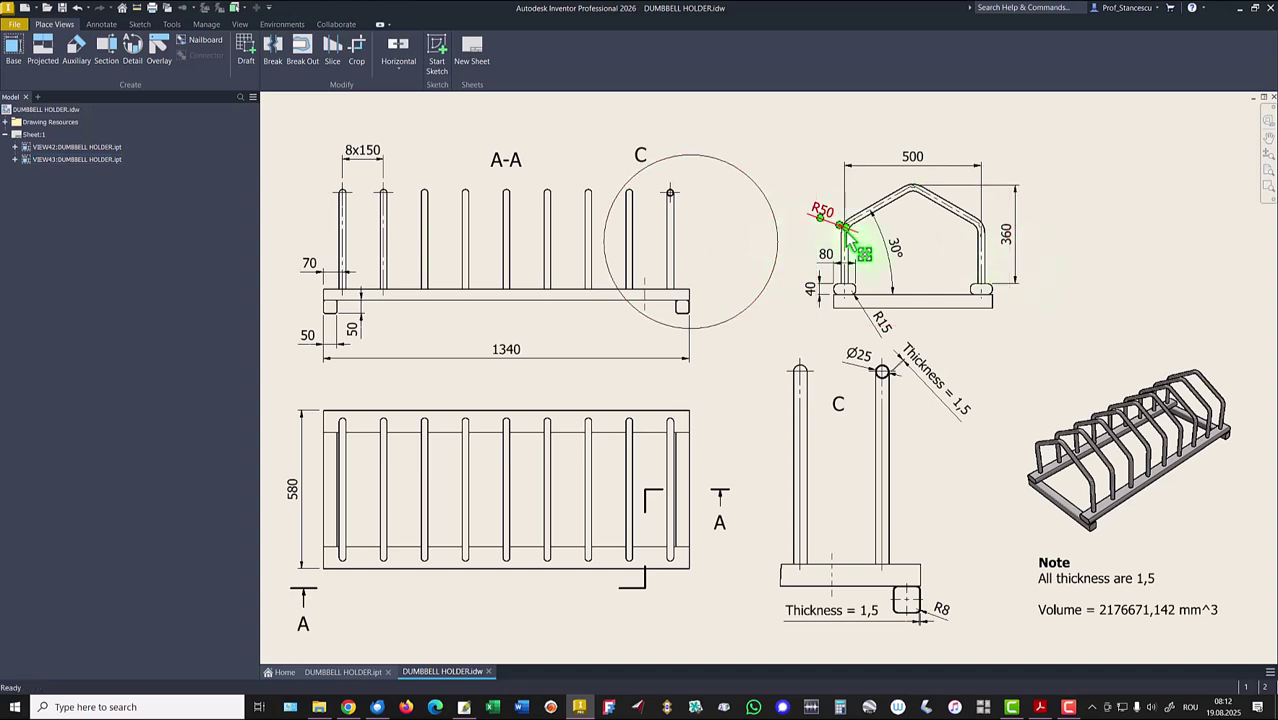
{"action": "scroll", "coordinate": [847, 233], "scroll_direction": "down", "scroll_amount": 5}
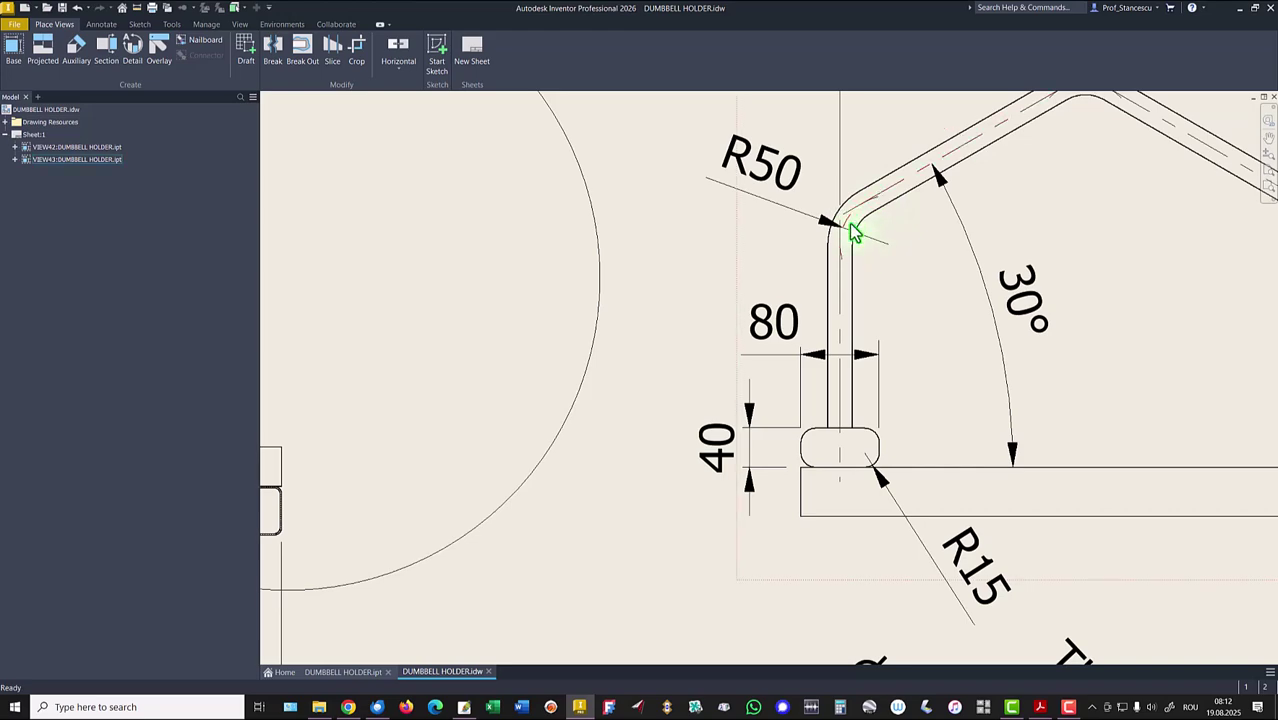
{"action": "scroll", "coordinate": [1093, 288], "scroll_direction": "down", "scroll_amount": 2}
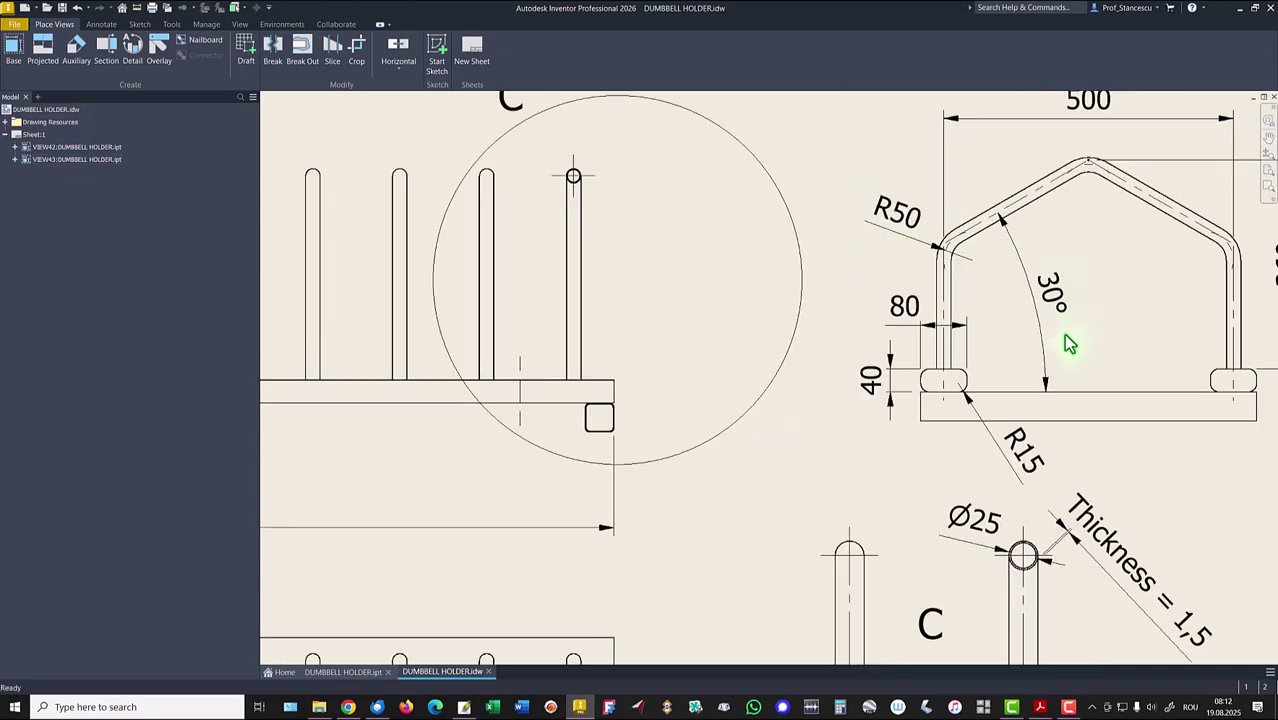
{"action": "scroll", "coordinate": [1068, 343], "scroll_direction": "down", "scroll_amount": 2}
{"action": "mouse_move", "coordinate": [1068, 343]}
{"action": "middle_mouse_down"}
{"action": "mouse_move", "coordinate": [933, 337]}
{"action": "mouse_move", "coordinate": [876, 354]}
{"action": "middle_mouse_up"}
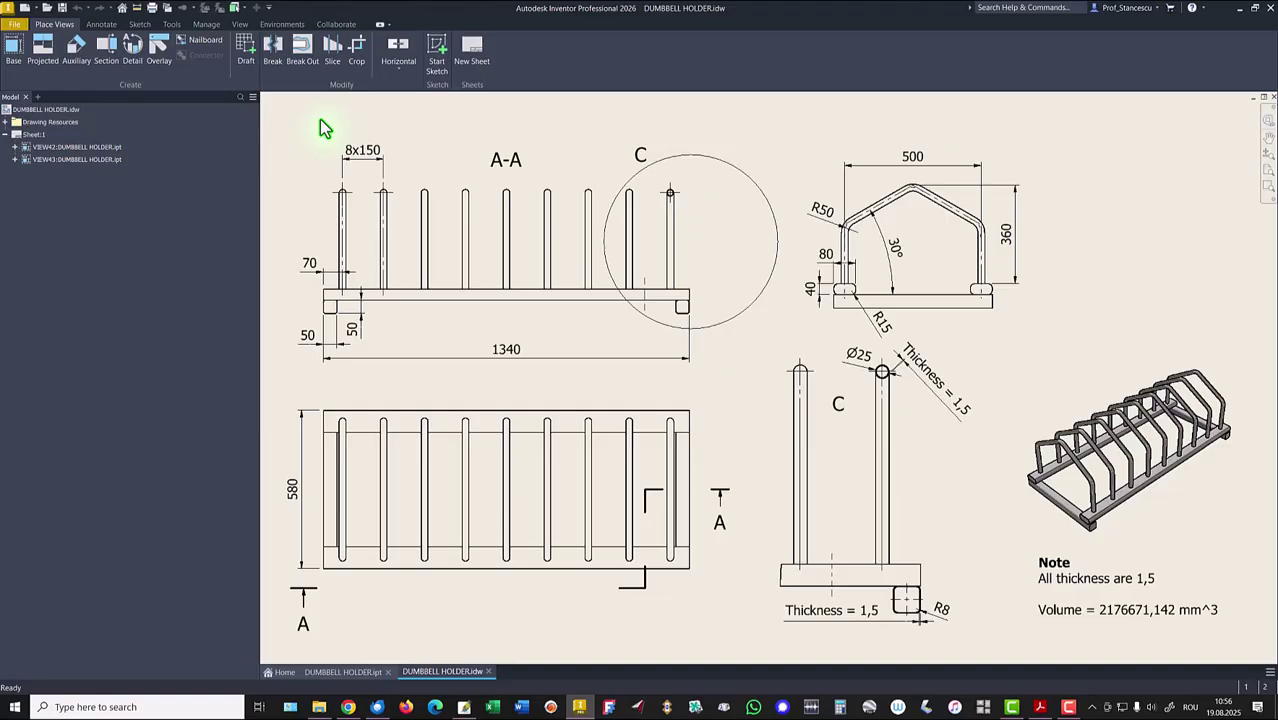
- Create a new Standard (mm) part, start a sketch on the XY plane and show the X axis
{"action": "left_click", "coordinate": [24, 10]}
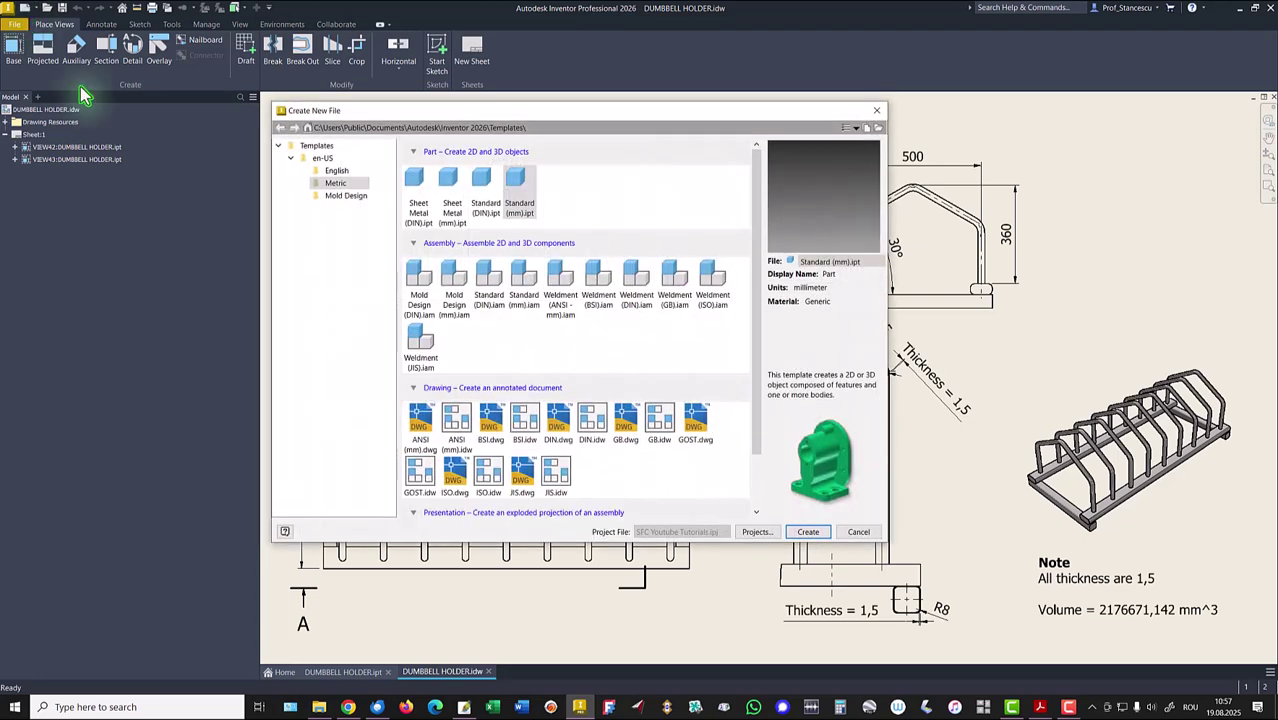
{"action": "double_click", "coordinate": [519, 178]}
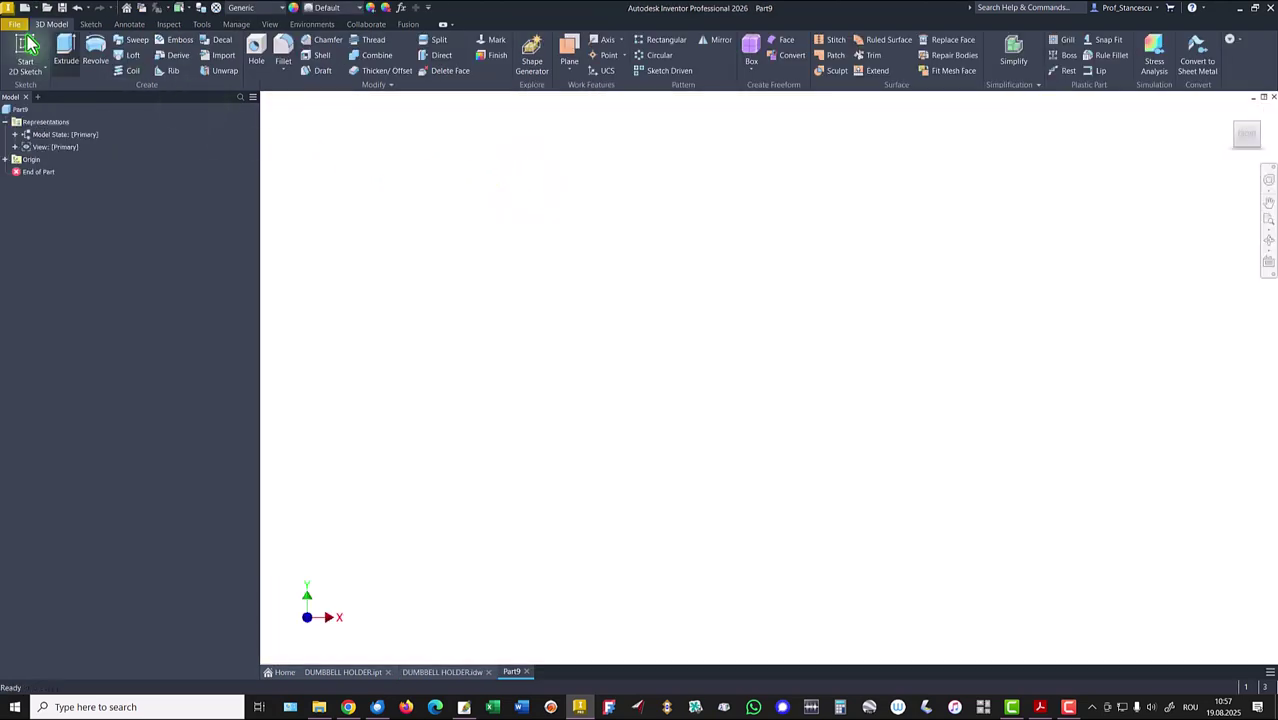
{"action": "left_click", "coordinate": [27, 45]}
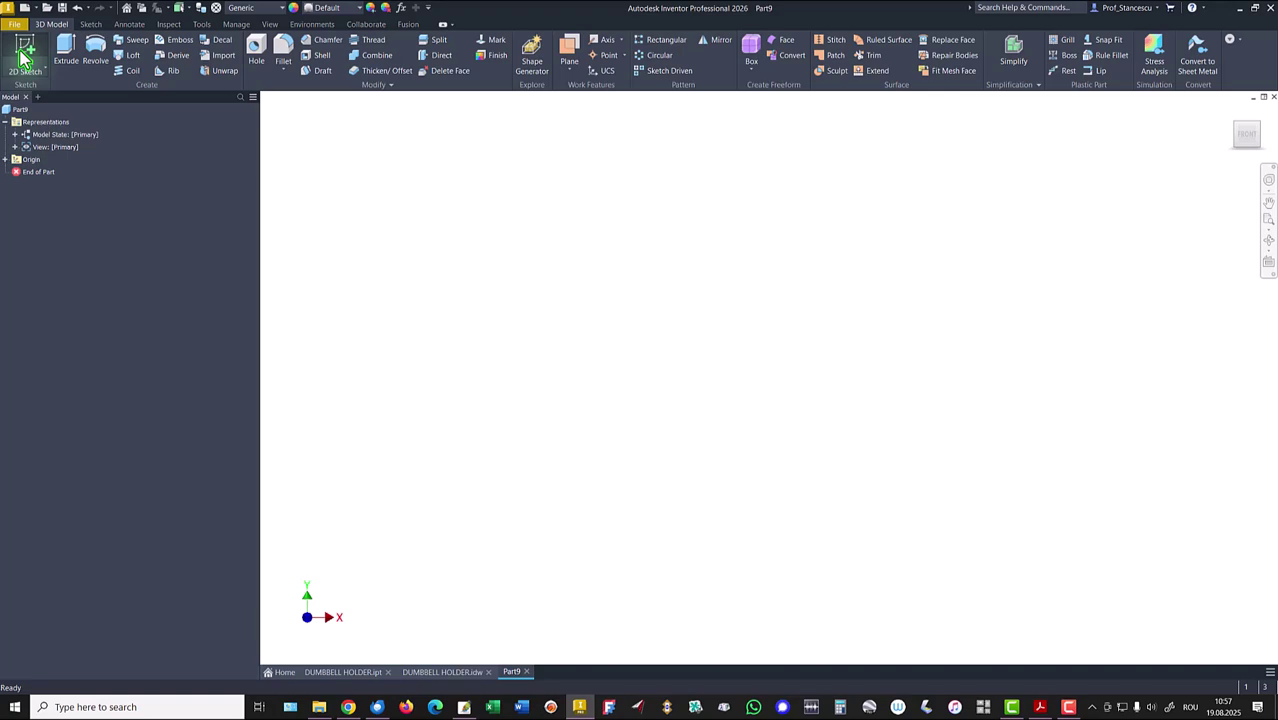
{"action": "left_click", "coordinate": [676, 203]}
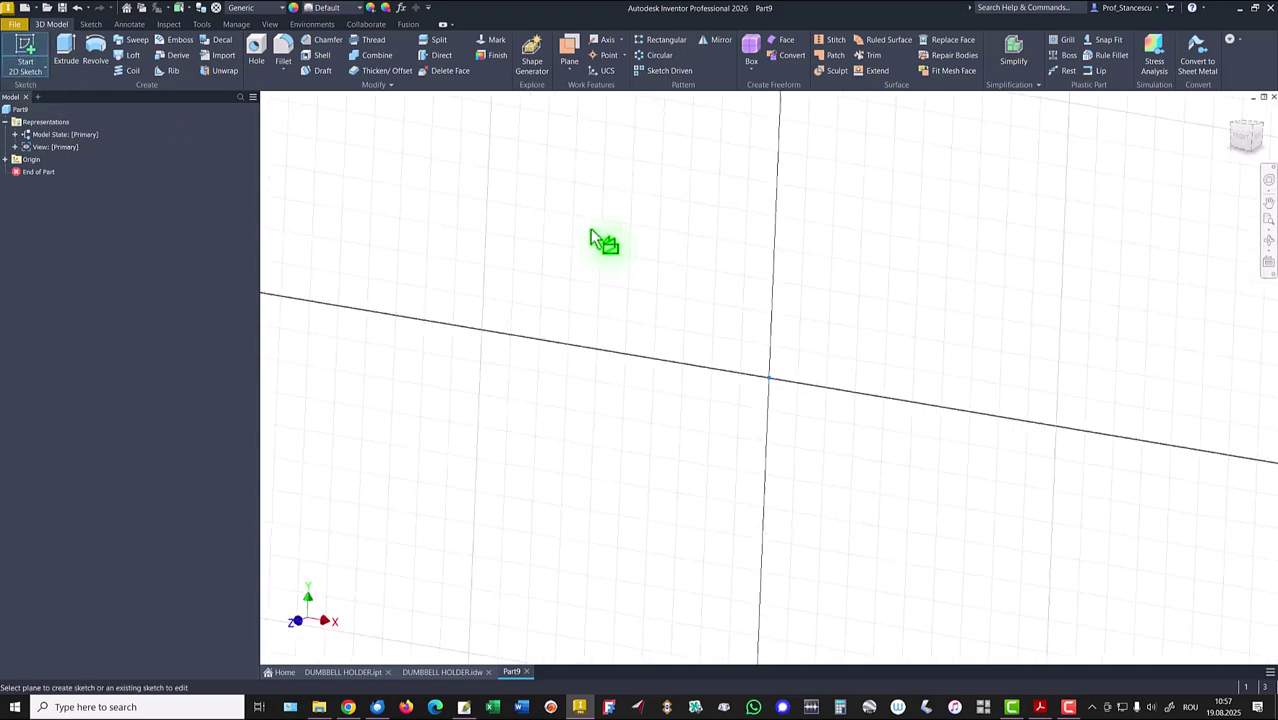
{"action": "left_click", "coordinate": [4, 160]}
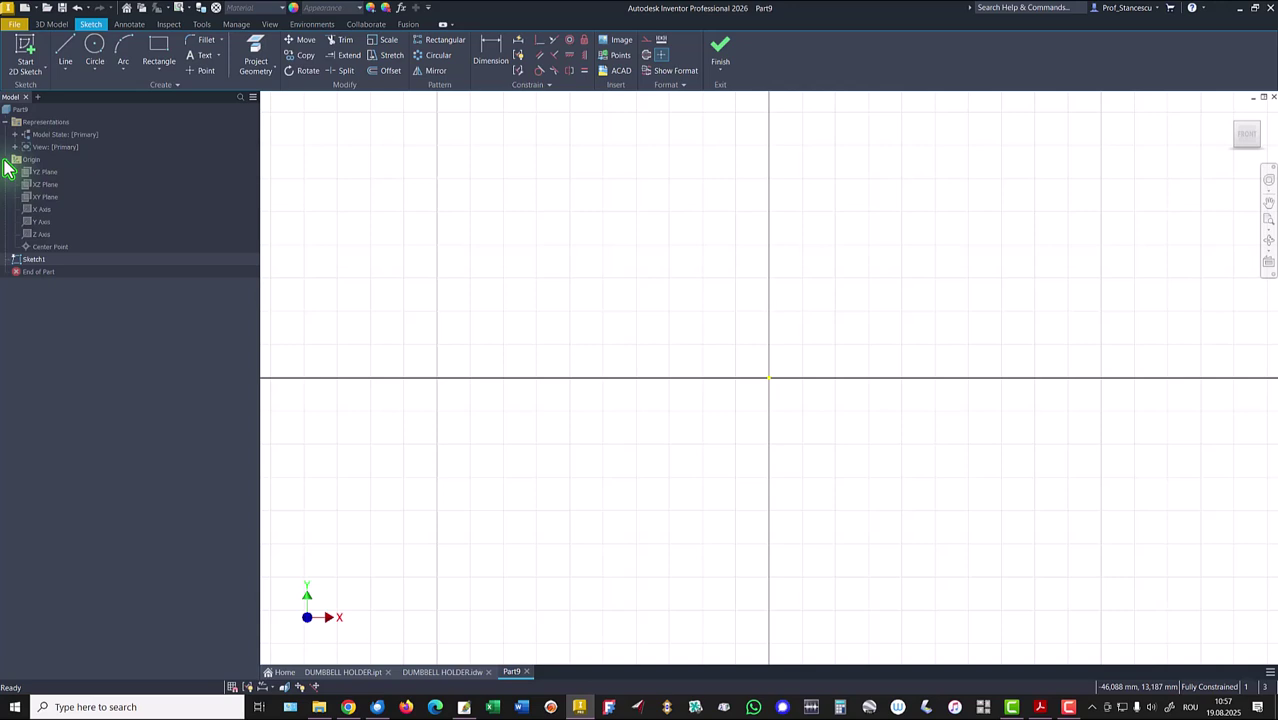
{"action": "right_click", "coordinate": [40, 211]}
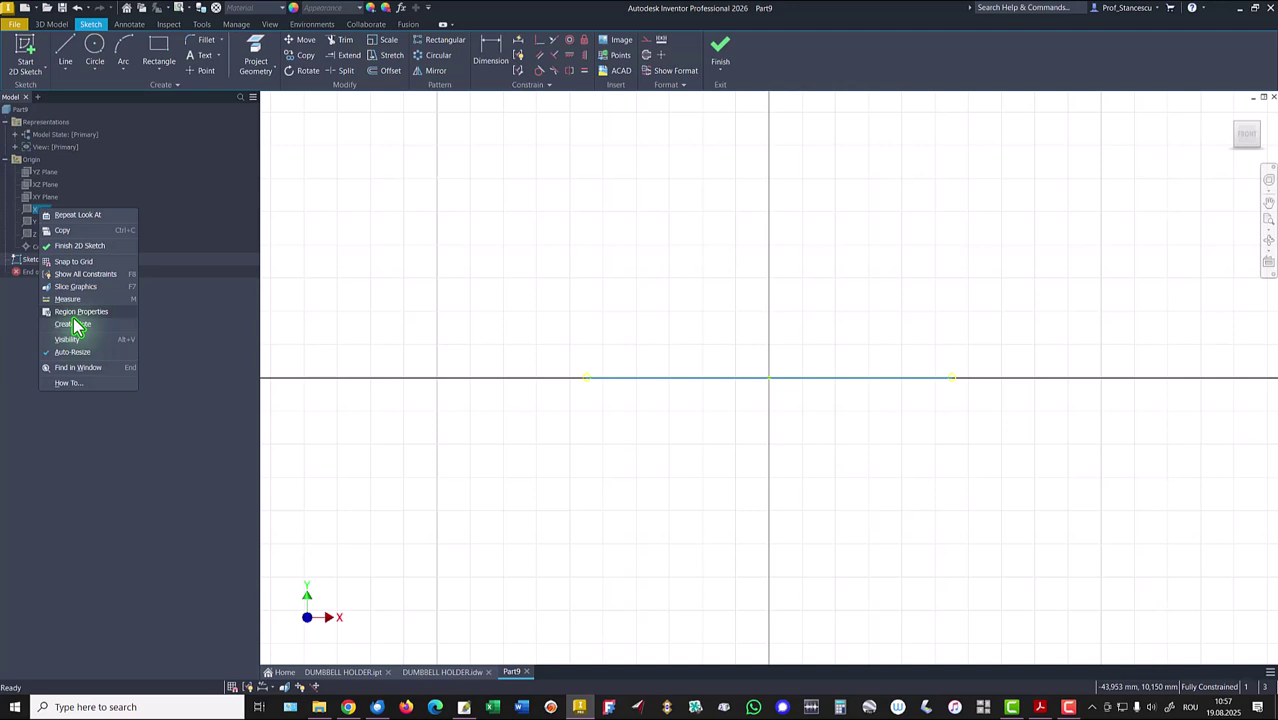
{"action": "left_click", "coordinate": [80, 349]}
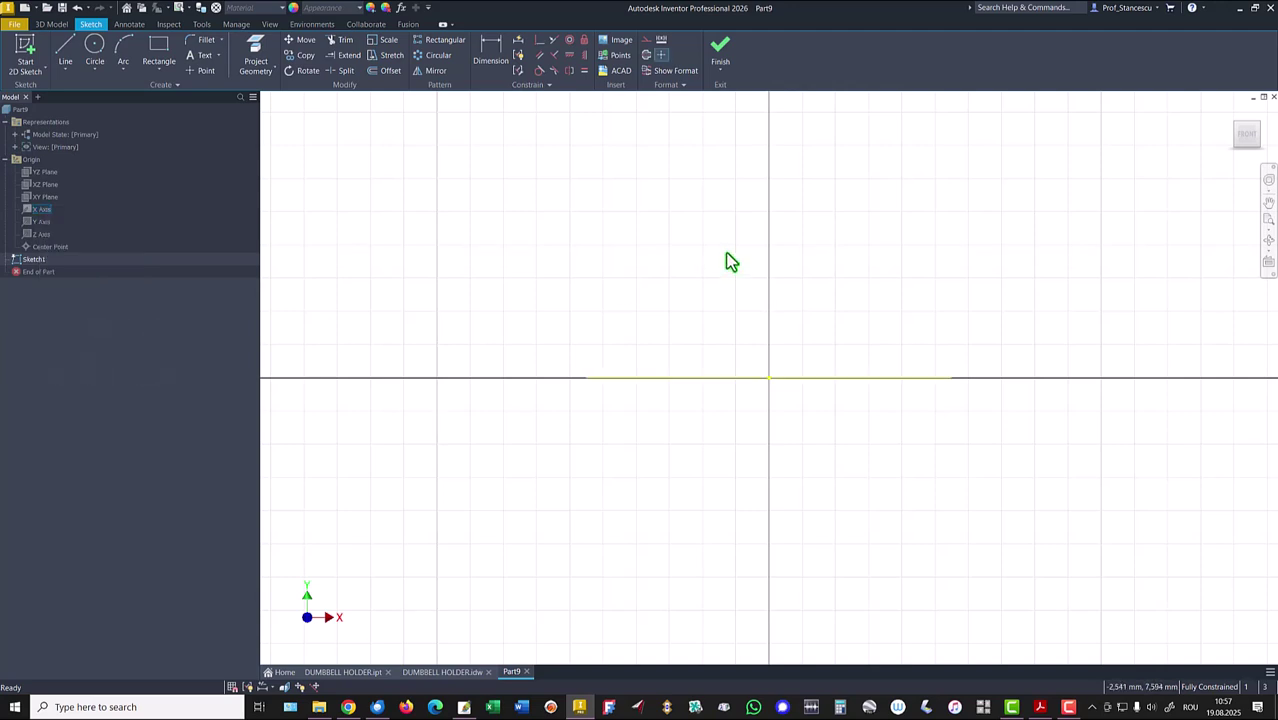
- Draw a peaked house-shaped outline of four lines standing on the X axis
{"action": "left_click", "coordinate": [67, 52]}
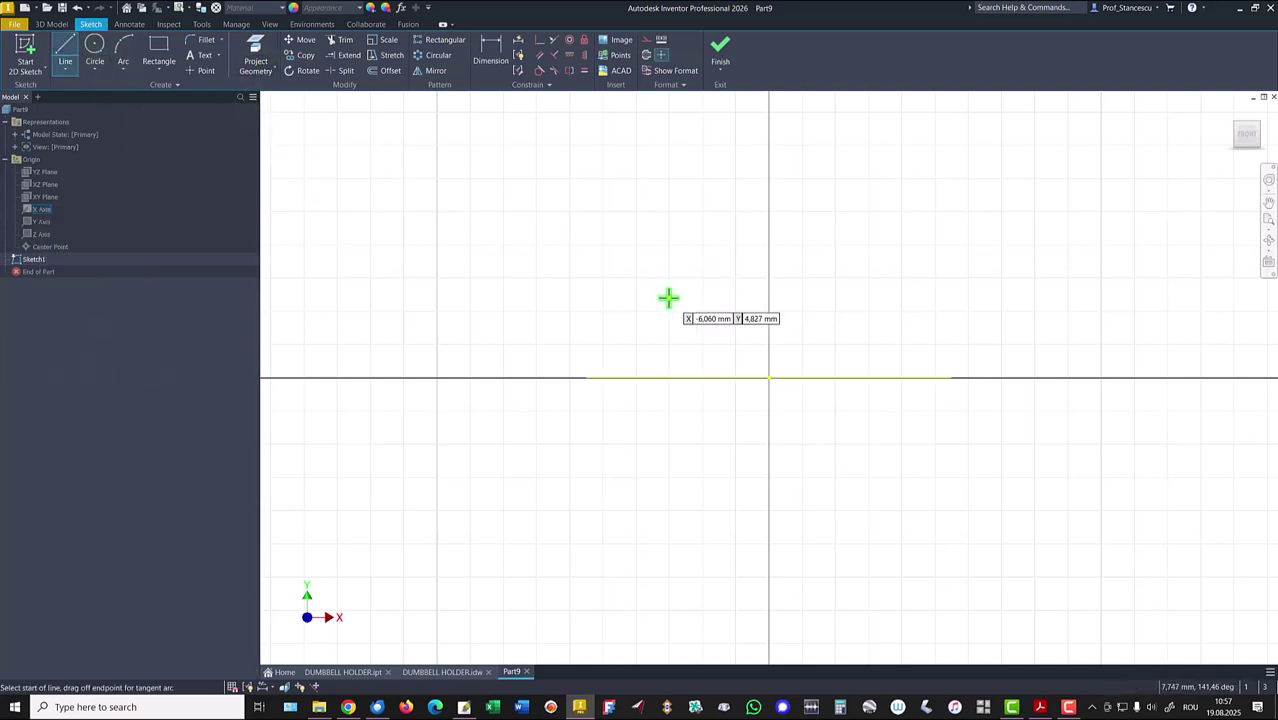
{"action": "left_click", "coordinate": [633, 378]}
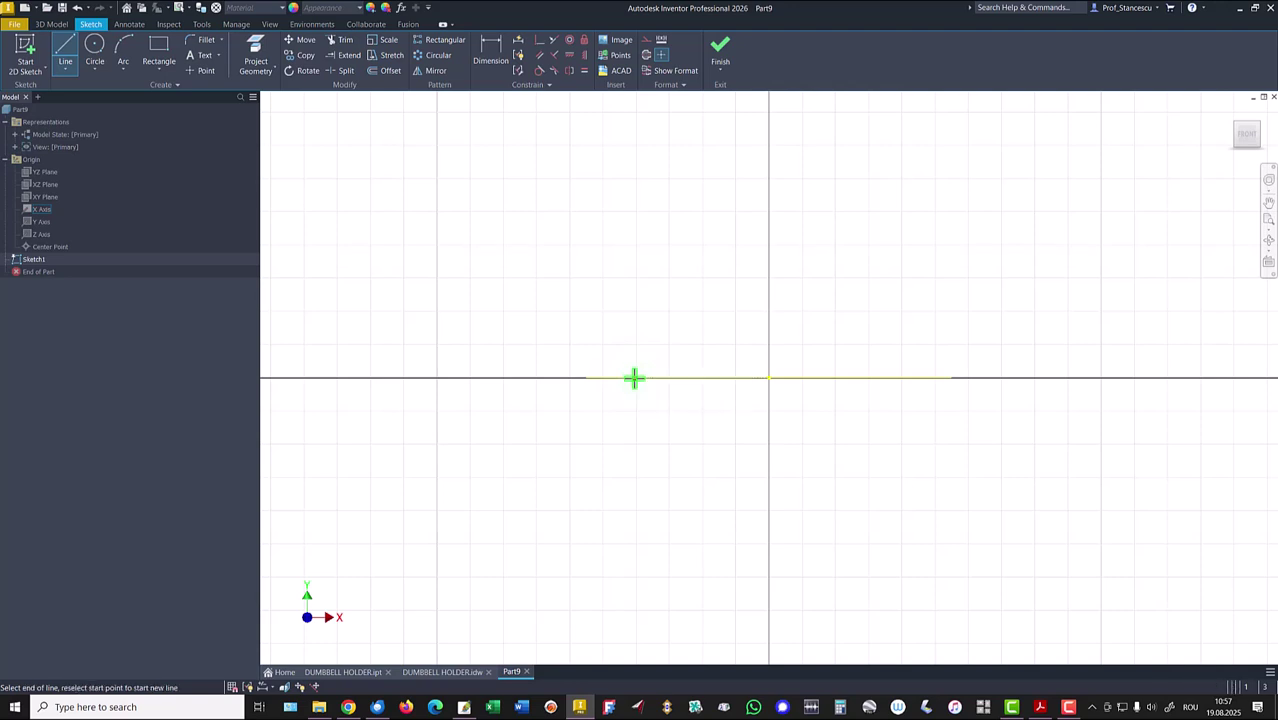
{"action": "left_click", "coordinate": [633, 295]}
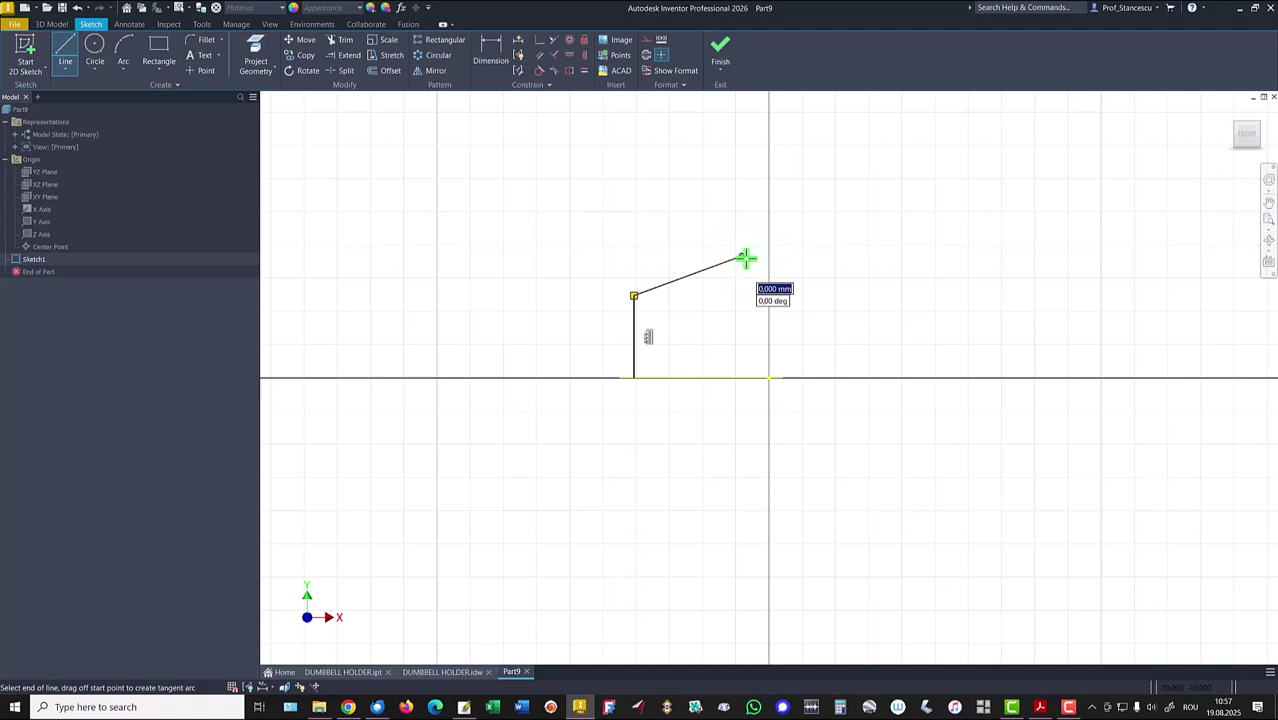
{"action": "left_click_drag", "start_coordinate": [745, 259], "coordinate": [840, 293]}
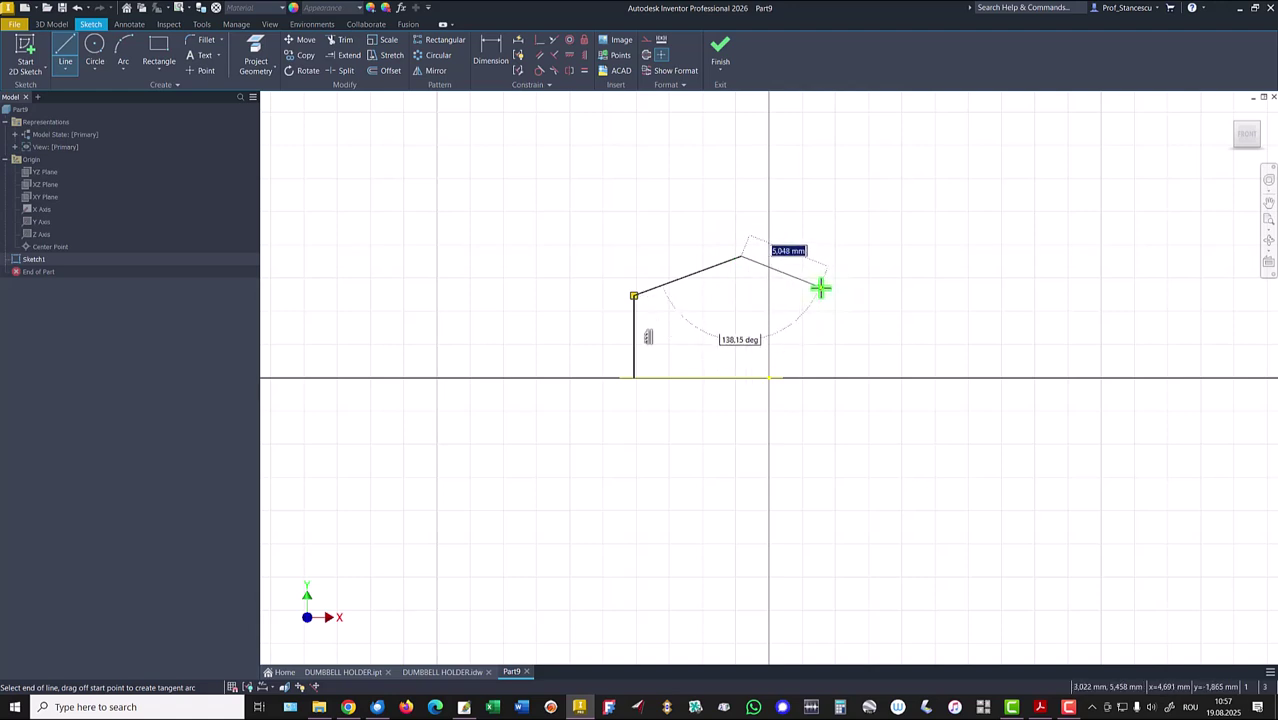
{"action": "left_click", "coordinate": [822, 289]}
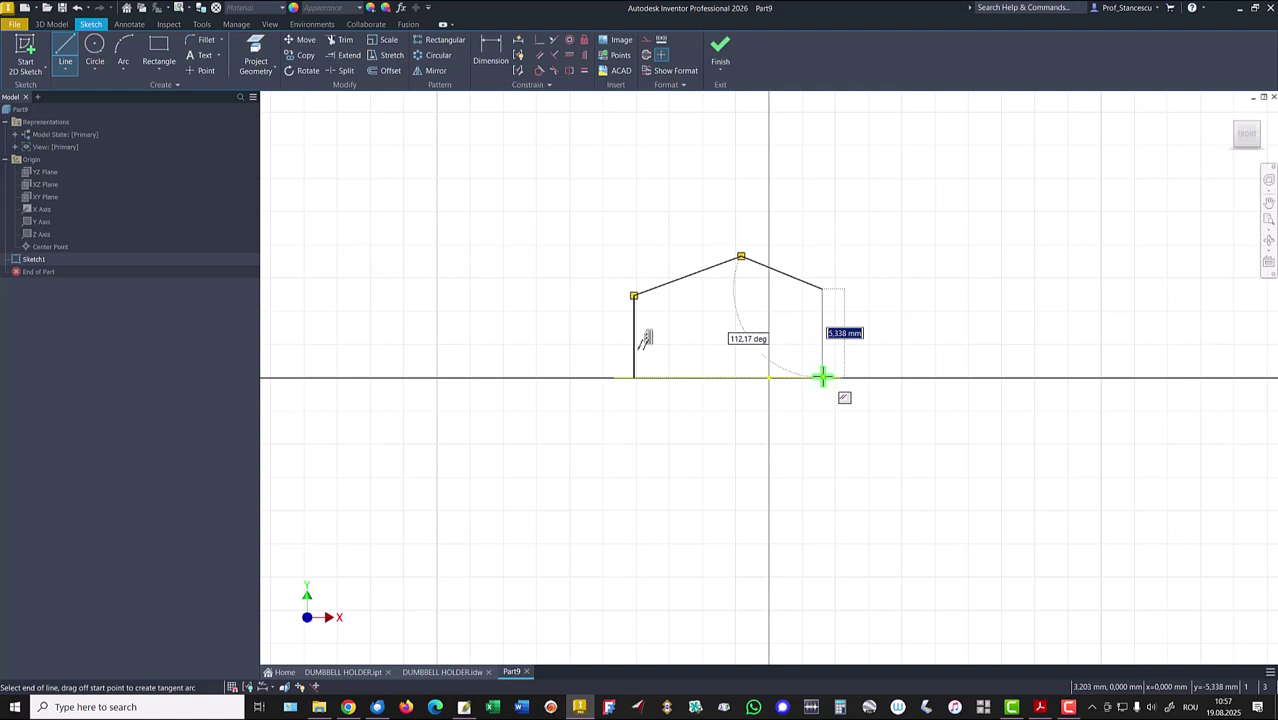
{"action": "right_click", "coordinate": [844, 463]}
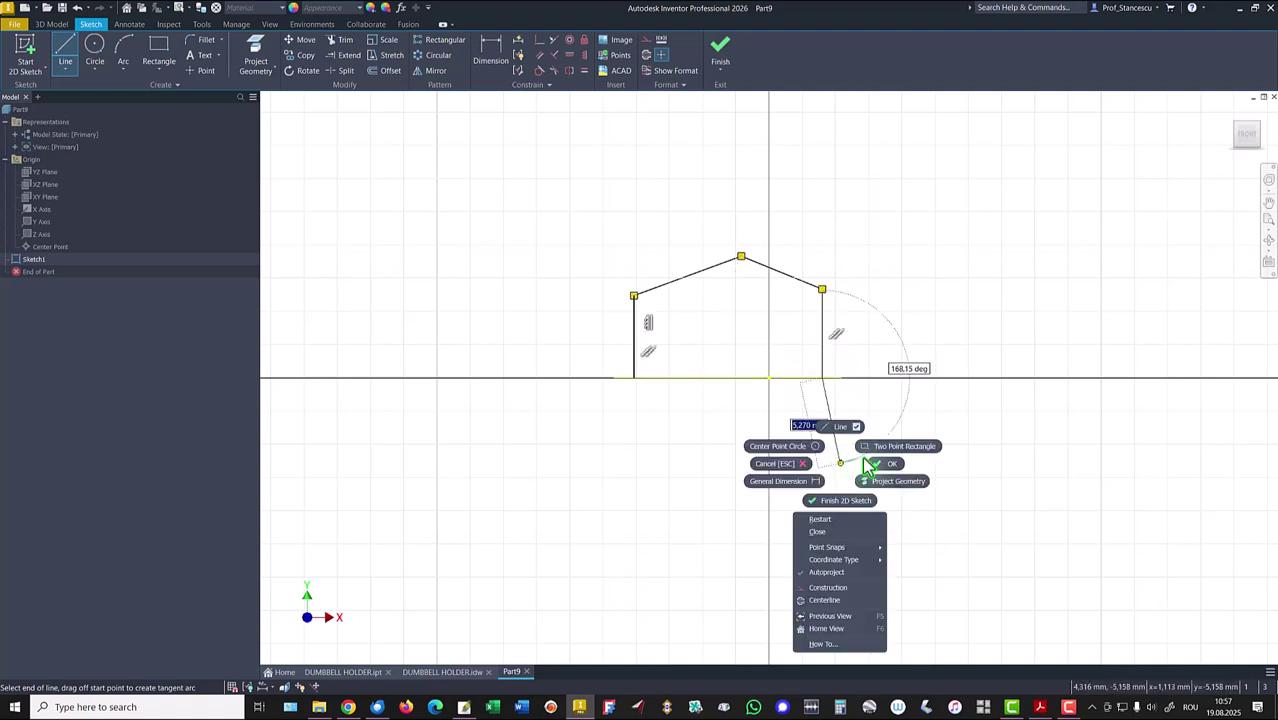
{"action": "left_click", "coordinate": [885, 465]}
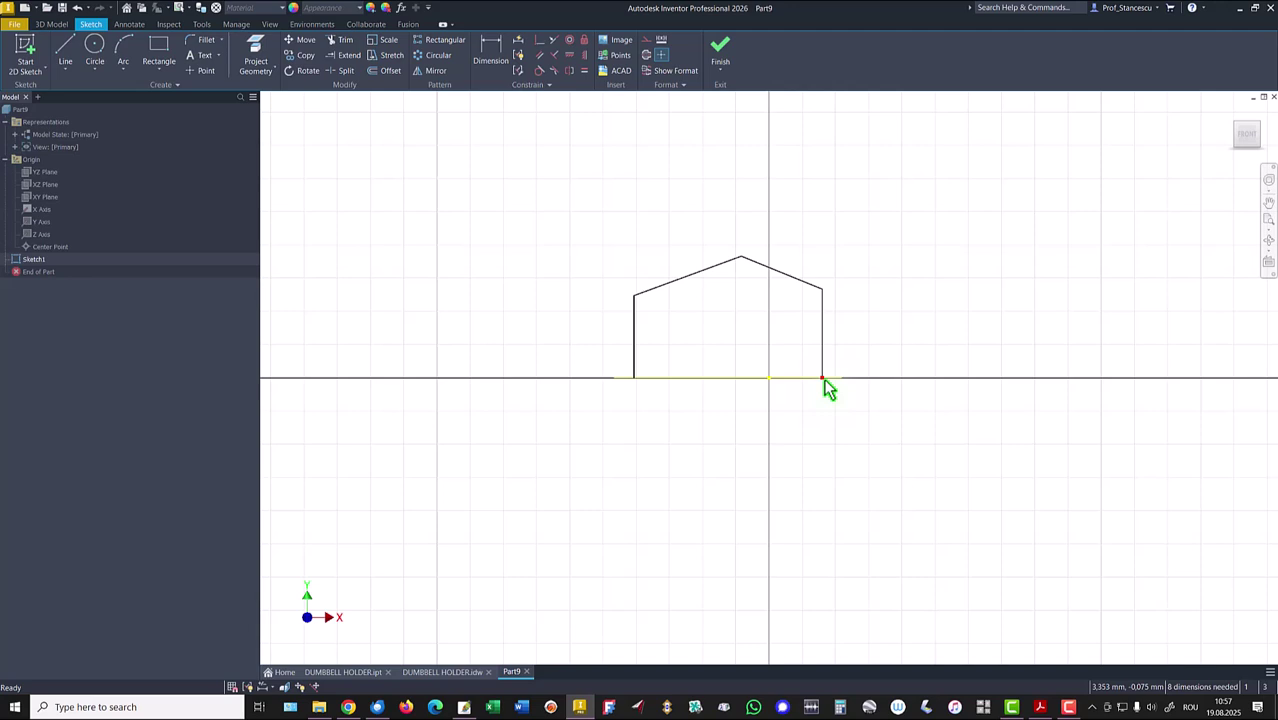
- Make the walls perpendicular to the X axis, with the right wall's lower end on the axis
{"action": "left_click_drag", "start_coordinate": [823, 379], "coordinate": [828, 405]}
{"action": "left_click_drag", "start_coordinate": [639, 387], "coordinate": [644, 391]}
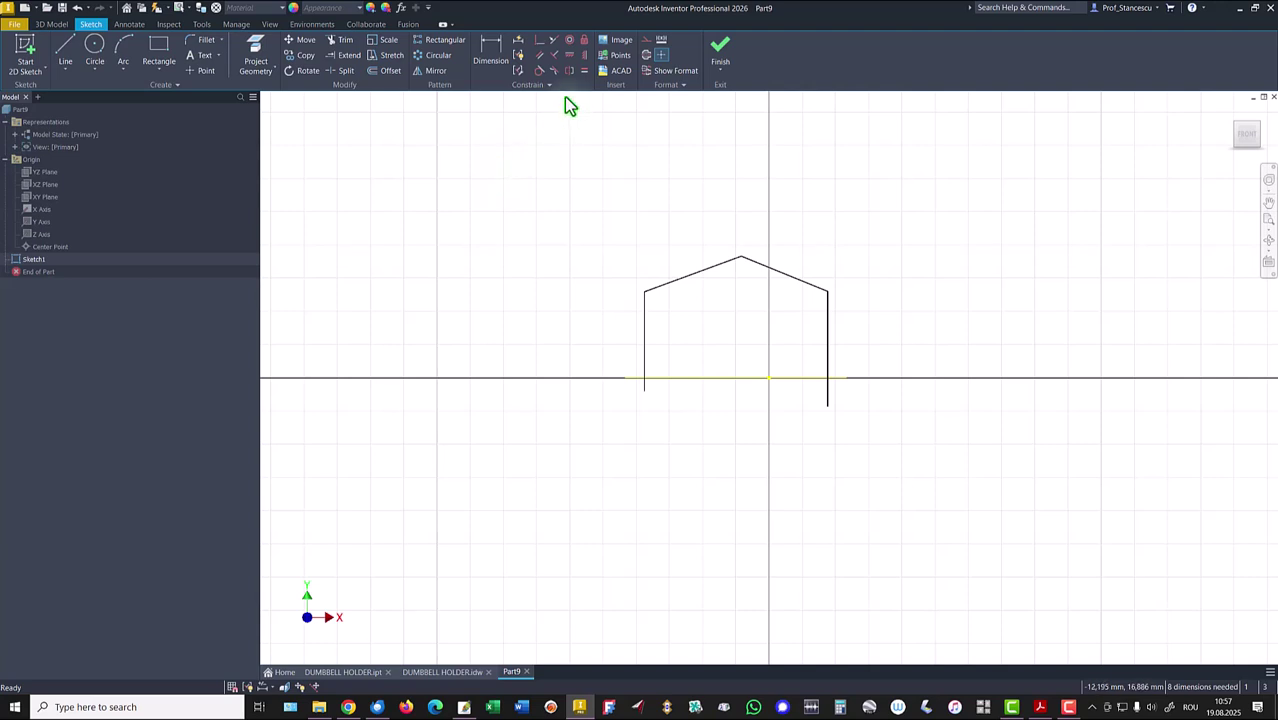
{"action": "left_click", "coordinate": [541, 44]}
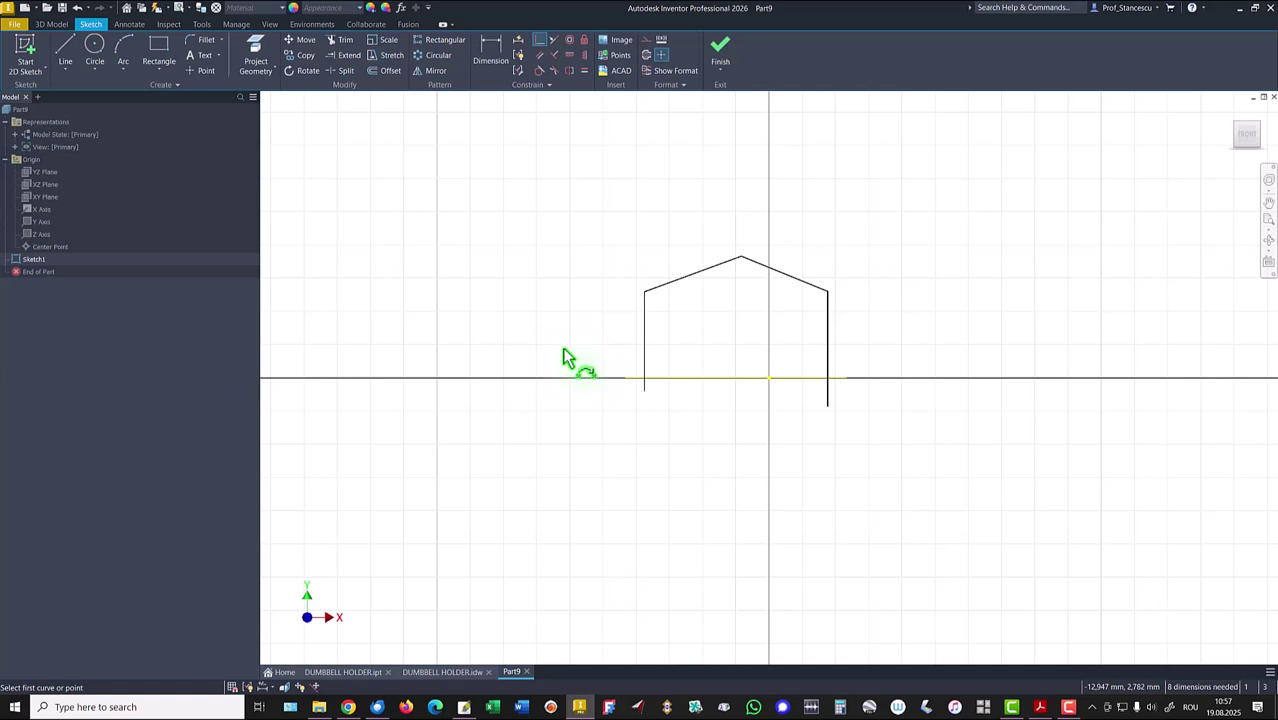
{"action": "left_click", "coordinate": [728, 380]}
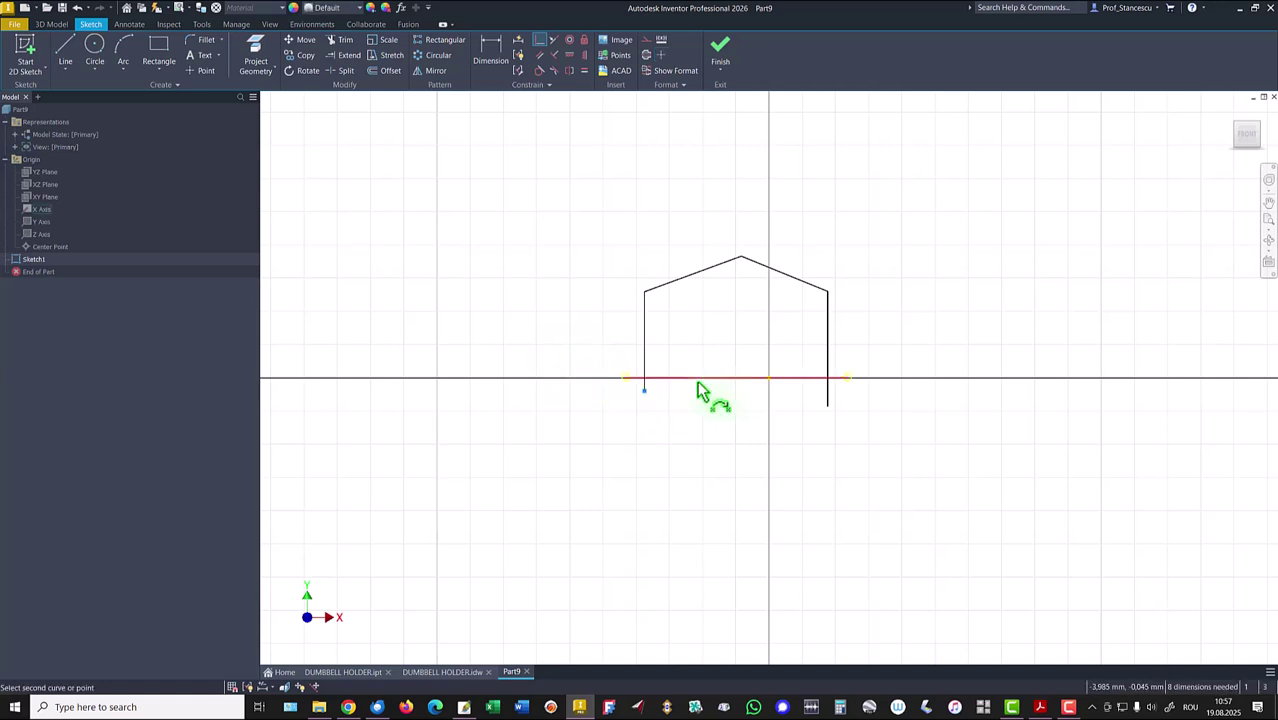
{"action": "left_click", "coordinate": [829, 398]}
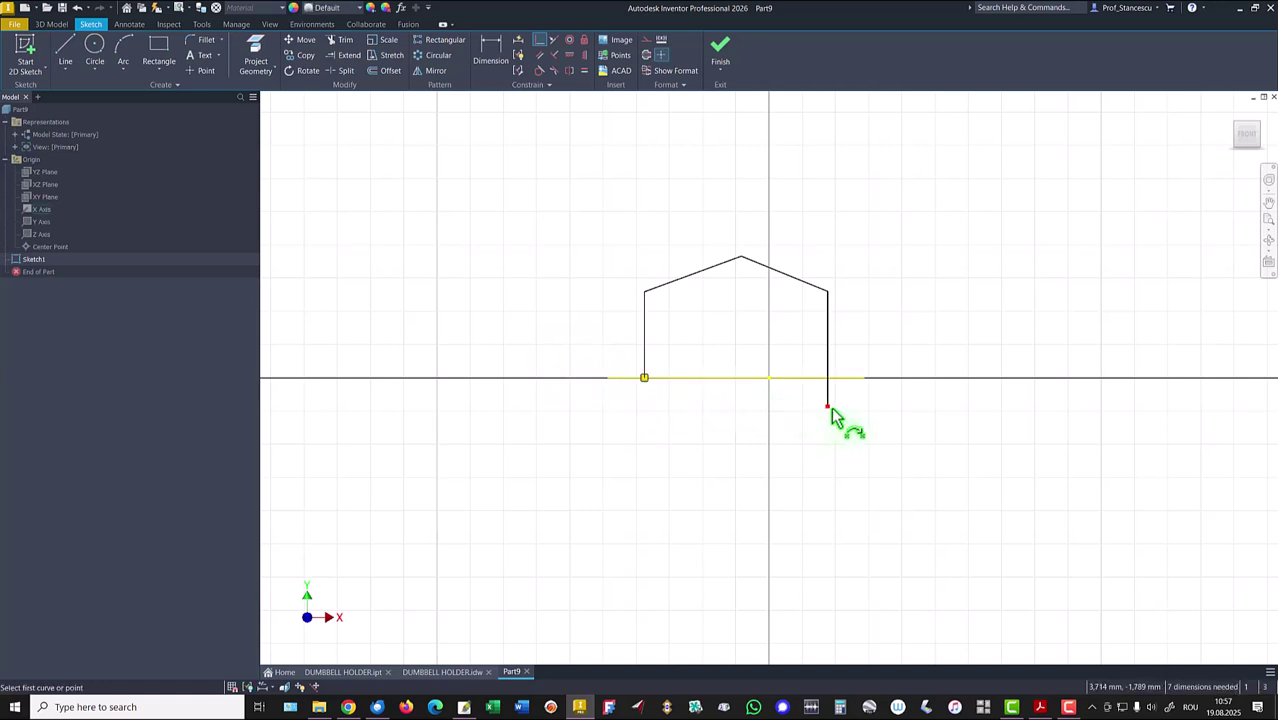
{"action": "left_click", "coordinate": [829, 406]}
{"action": "left_click", "coordinate": [845, 379]}
- Align the roof apex vertically above the origin and make both roof lines equal
{"action": "left_click", "coordinate": [585, 55]}
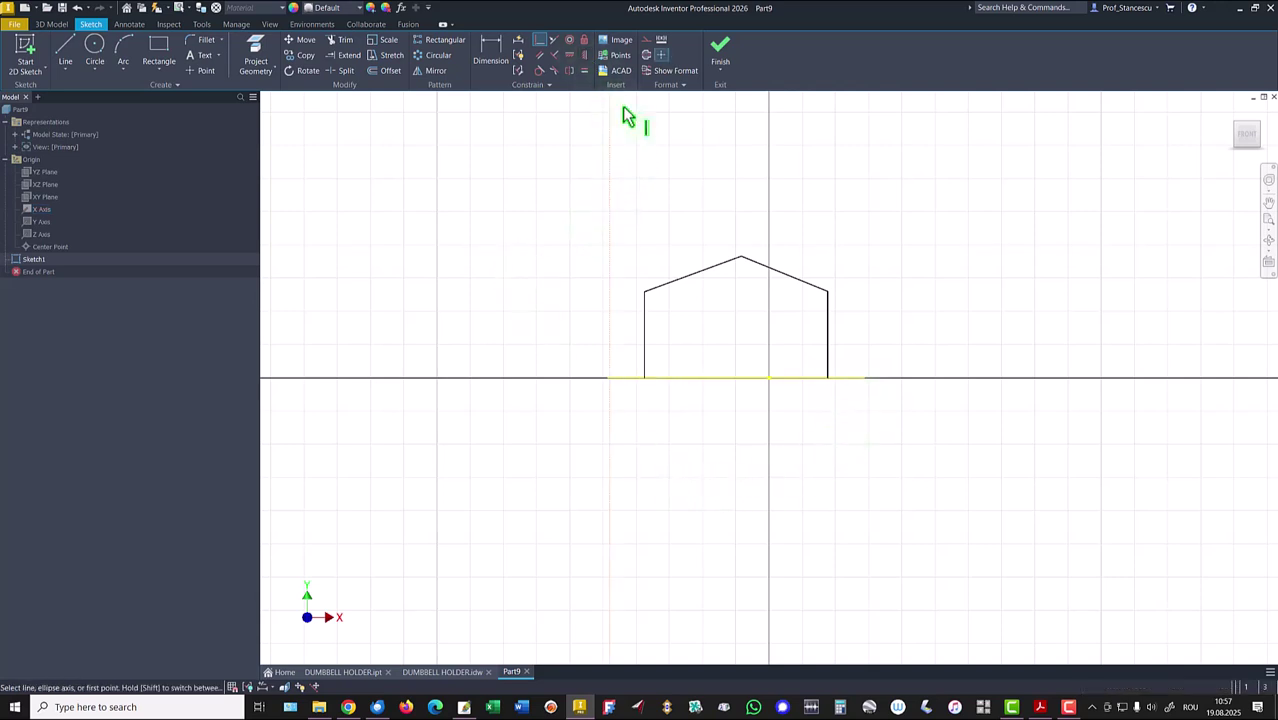
{"action": "left_click", "coordinate": [741, 259]}
{"action": "left_click", "coordinate": [770, 380]}
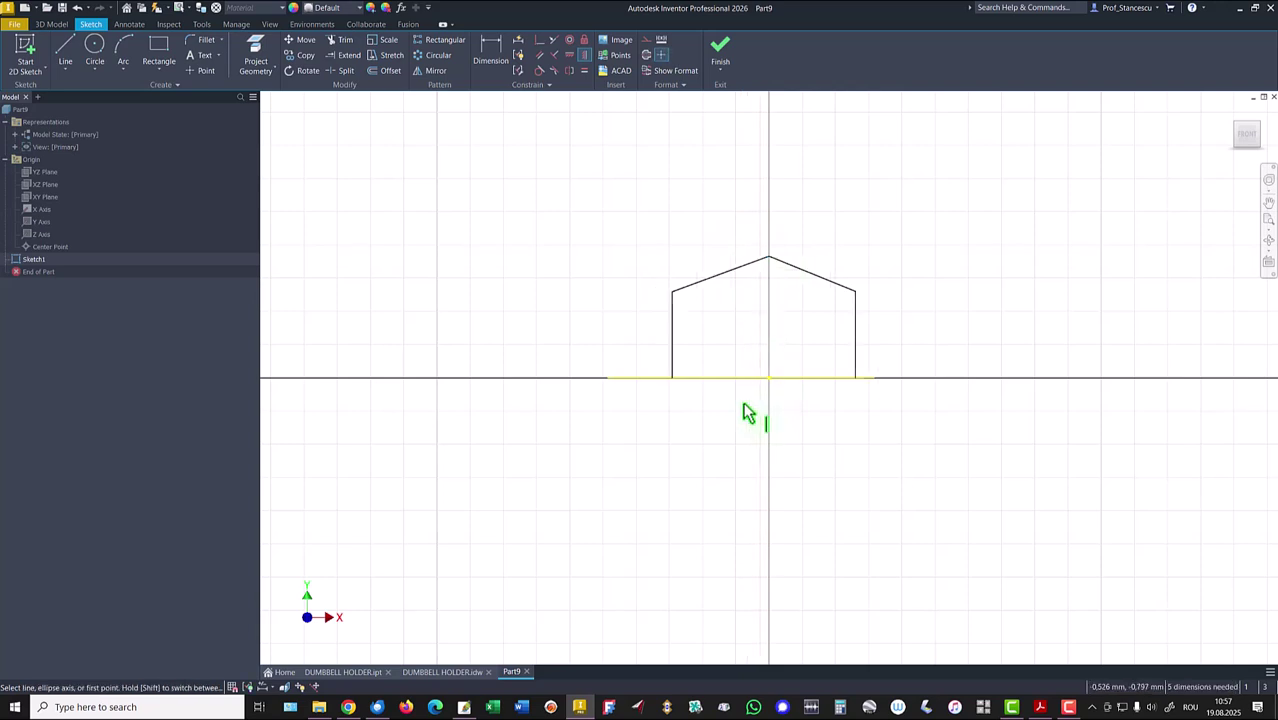
{"action": "left_click", "coordinate": [585, 71]}
{"action": "left_click", "coordinate": [713, 278]}
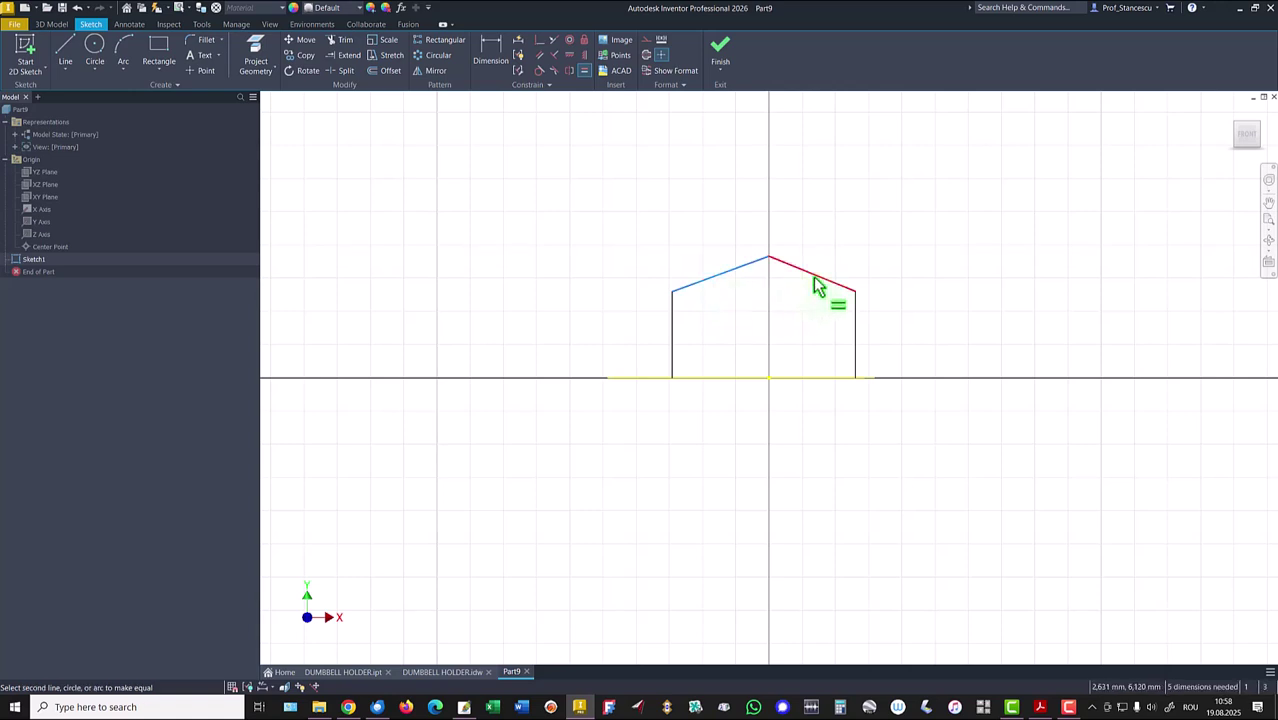
{"action": "left_click", "coordinate": [818, 278]}
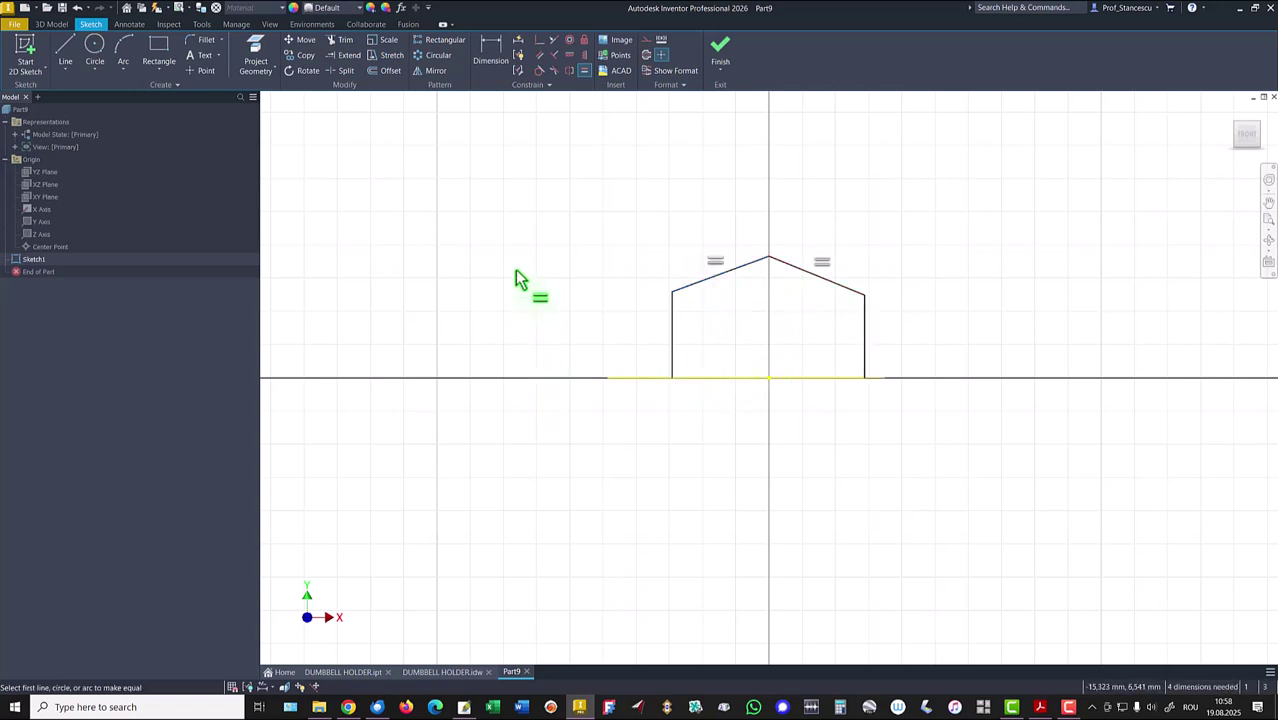
- Dimension the roof angle to 30° and make both side legs equal in length
{"action": "left_click", "coordinate": [489, 55]}
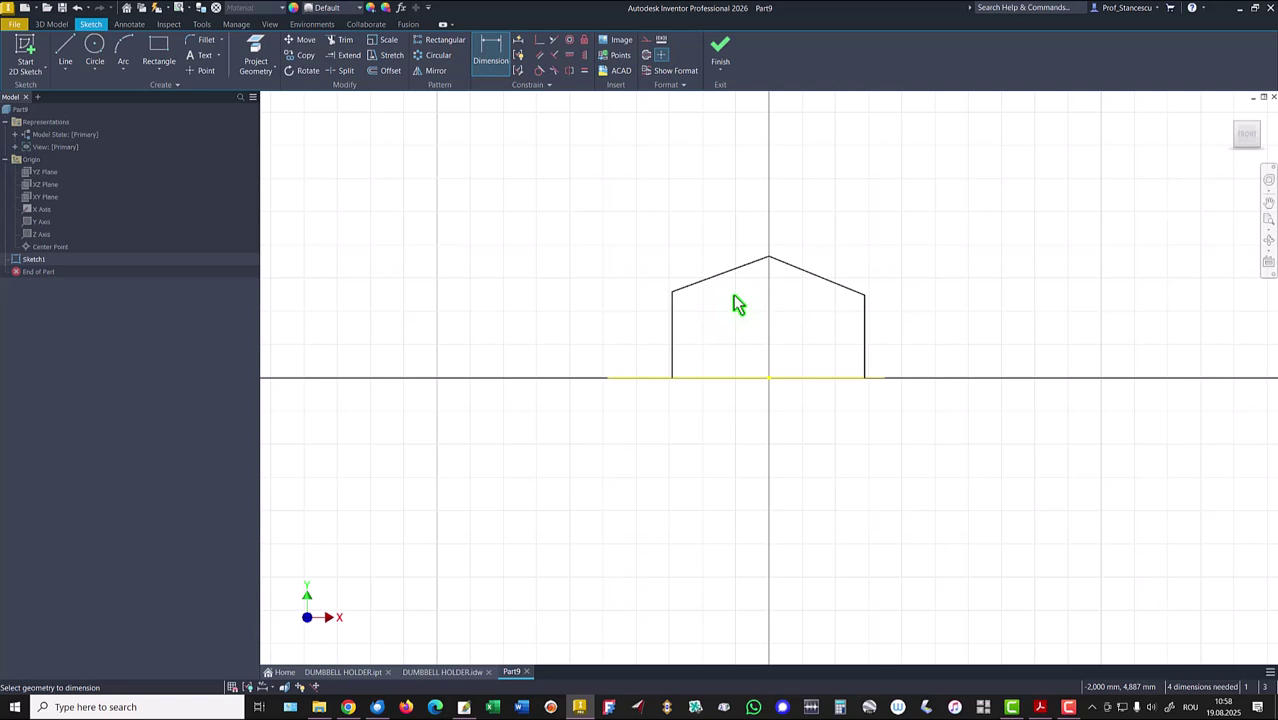
{"action": "left_click", "coordinate": [714, 280]}
{"action": "left_click", "coordinate": [726, 378]}
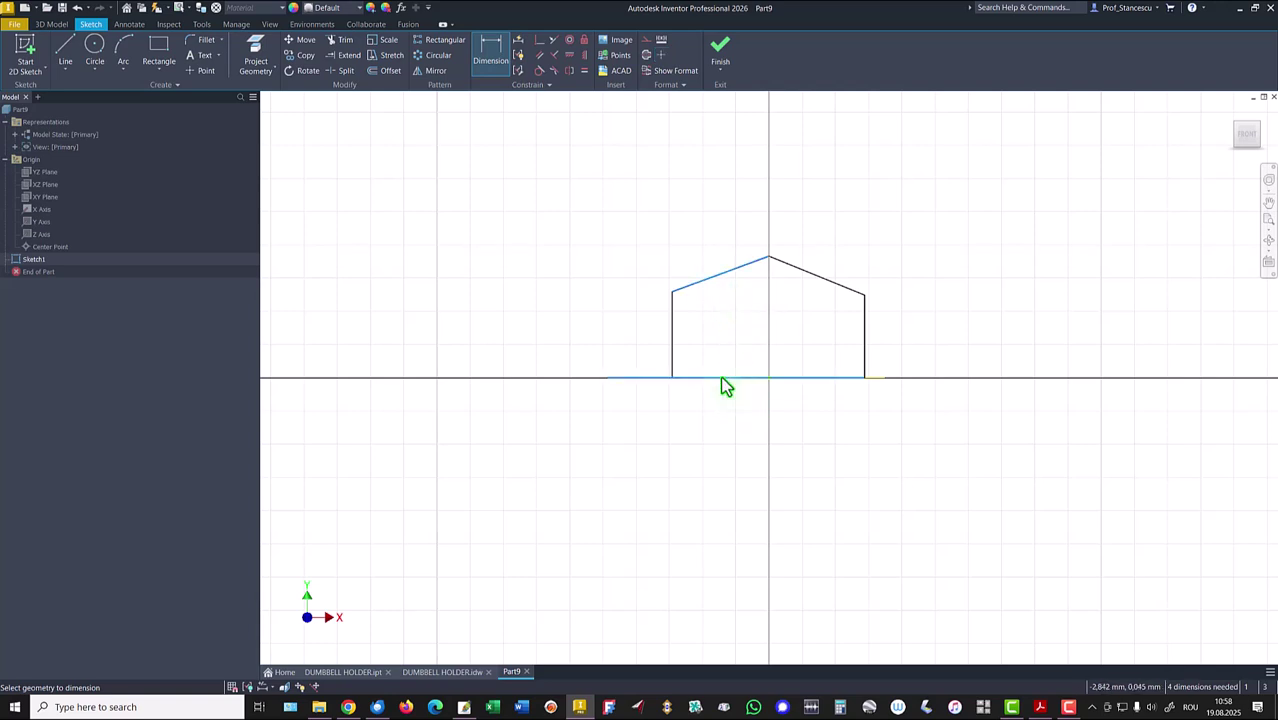
{"action": "left_click", "coordinate": [741, 342]}
{"action": "type", "text": "30"}
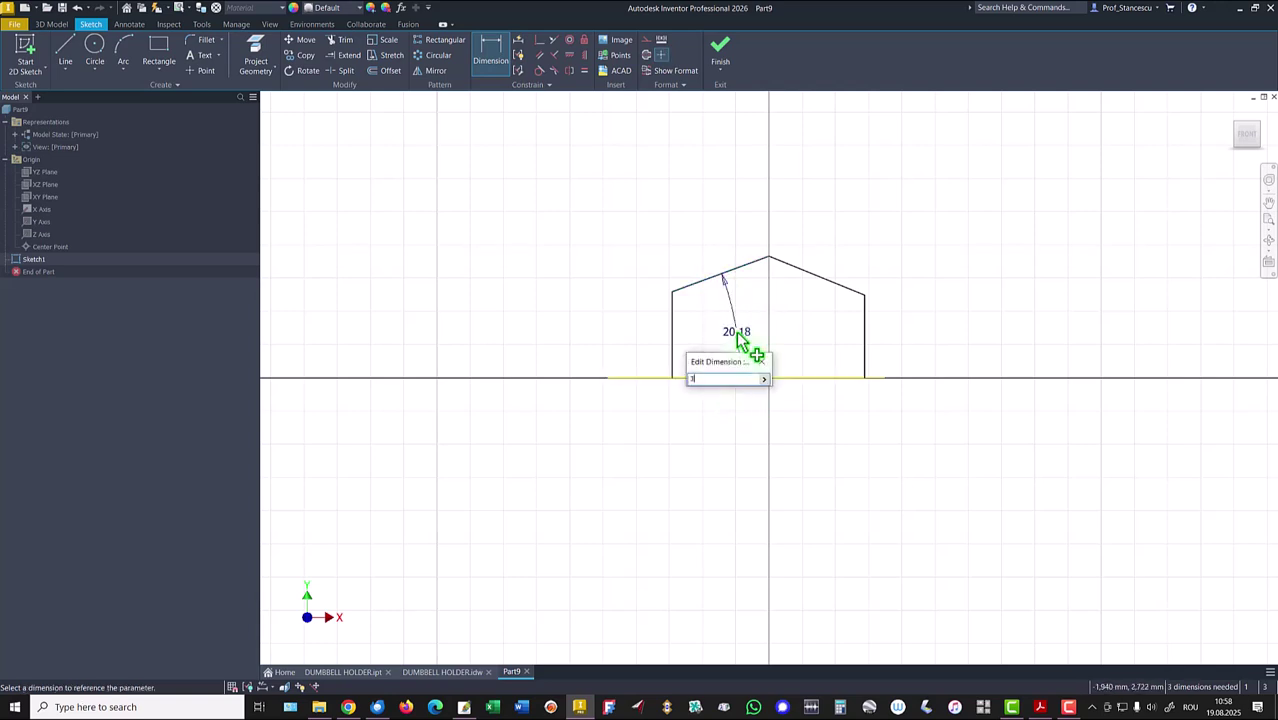
{"action": "key", "text": "Return"}
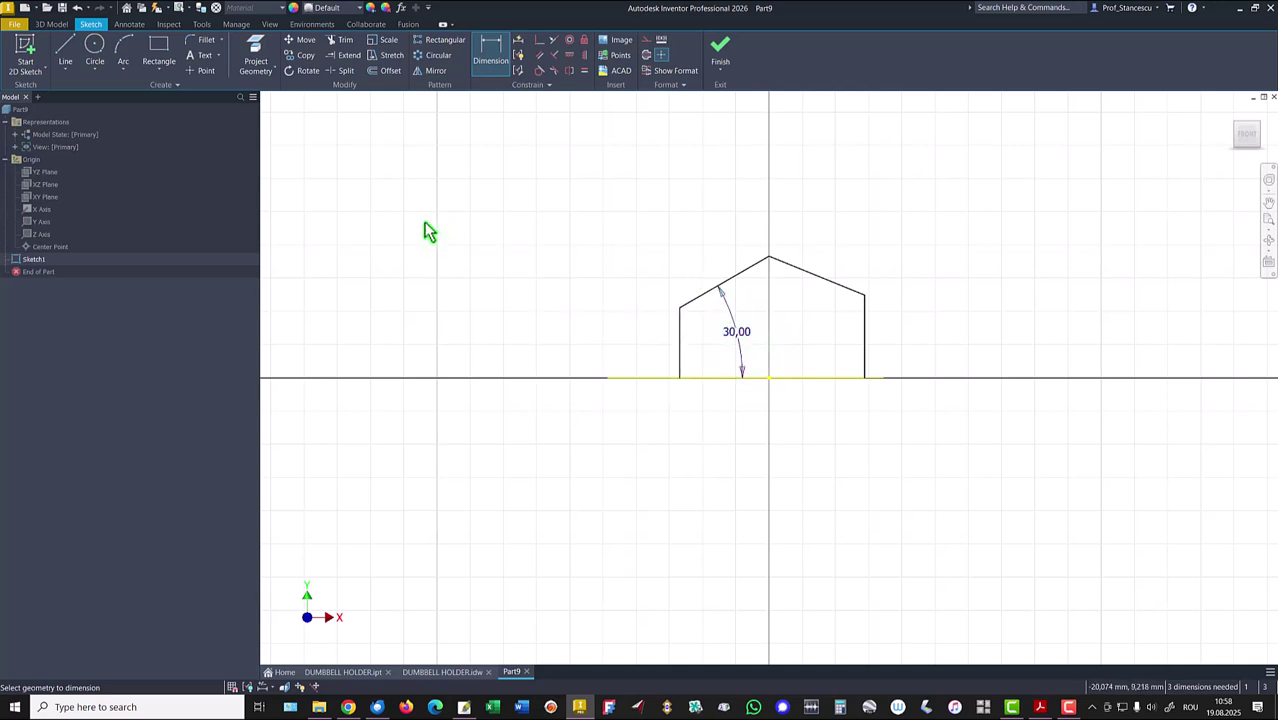
{"action": "left_click", "coordinate": [584, 71]}
{"action": "left_click", "coordinate": [681, 345]}
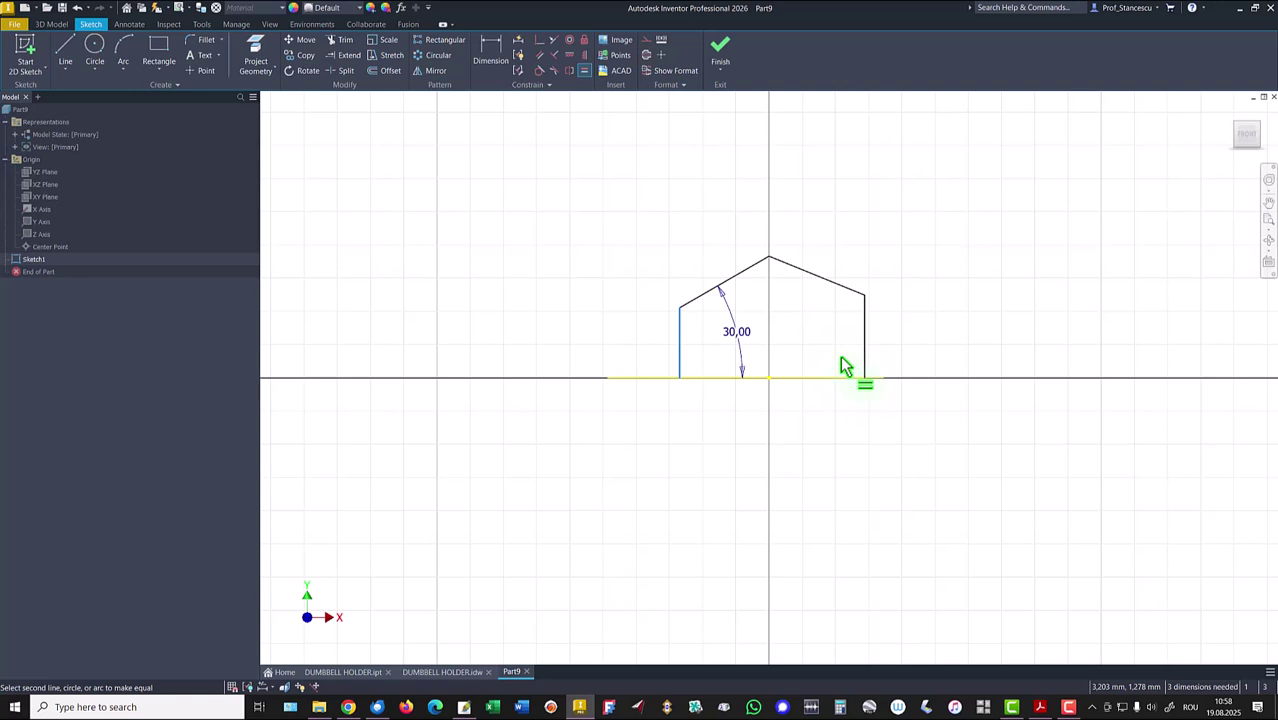
{"action": "left_click", "coordinate": [861, 359]}
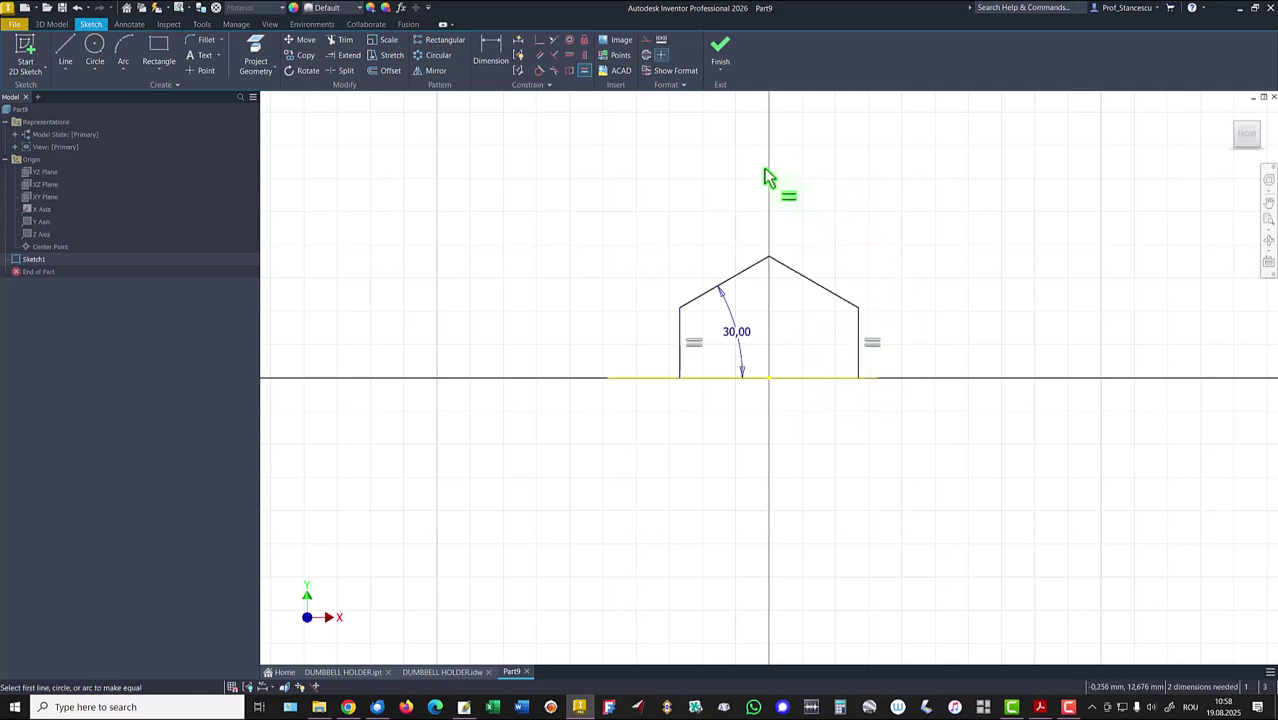
{"action": "key", "text": "Escape"}
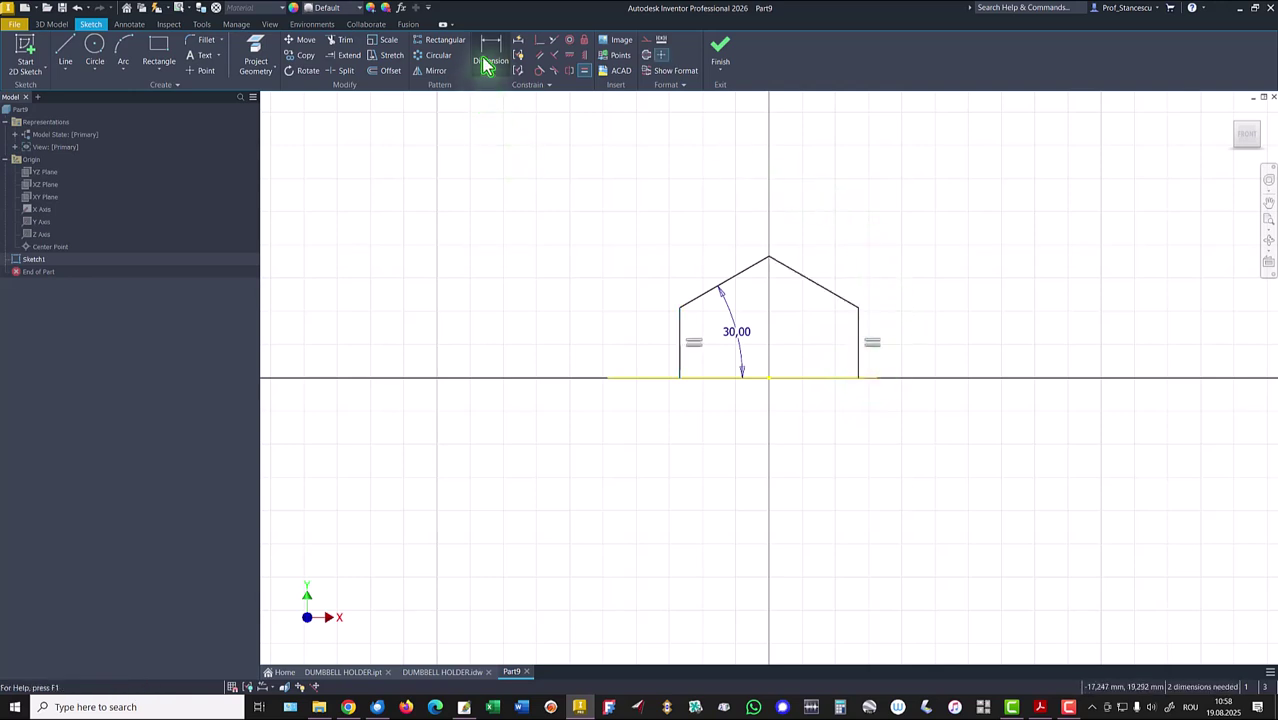
- Dimension the apex height to 360 and the base width to 500
{"action": "left_click", "coordinate": [490, 50]}
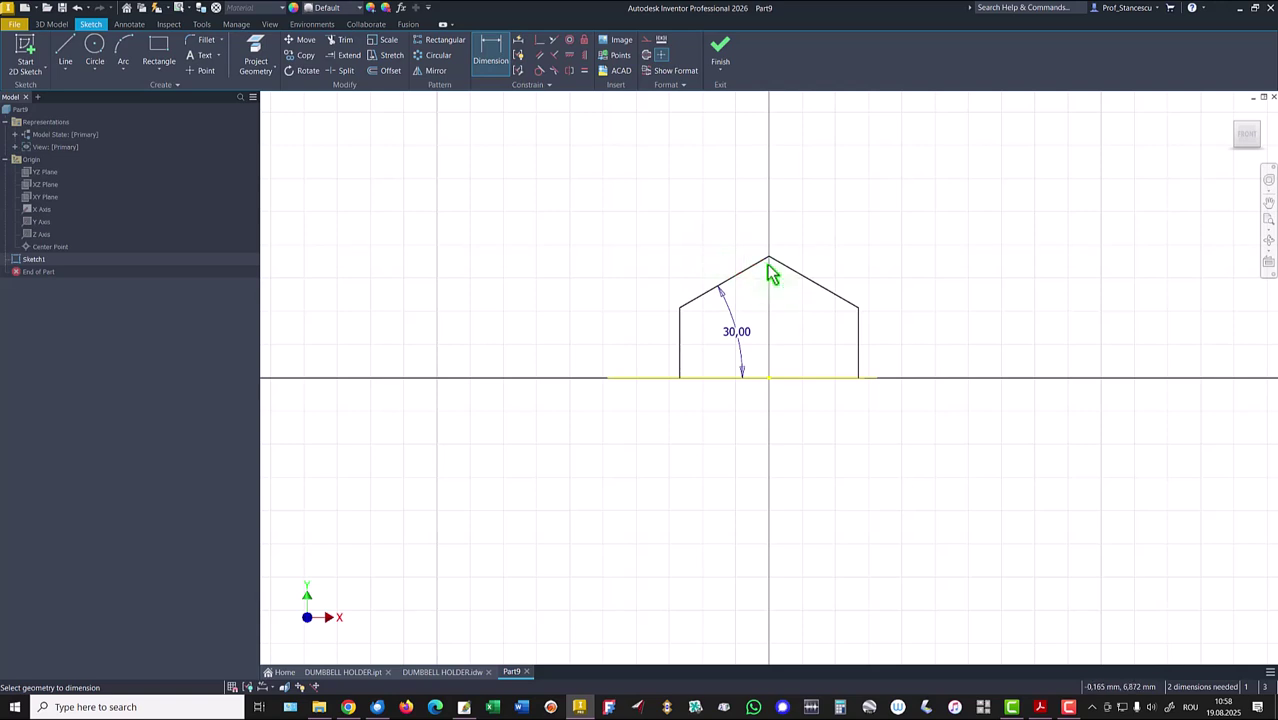
{"action": "left_click", "coordinate": [805, 377]}
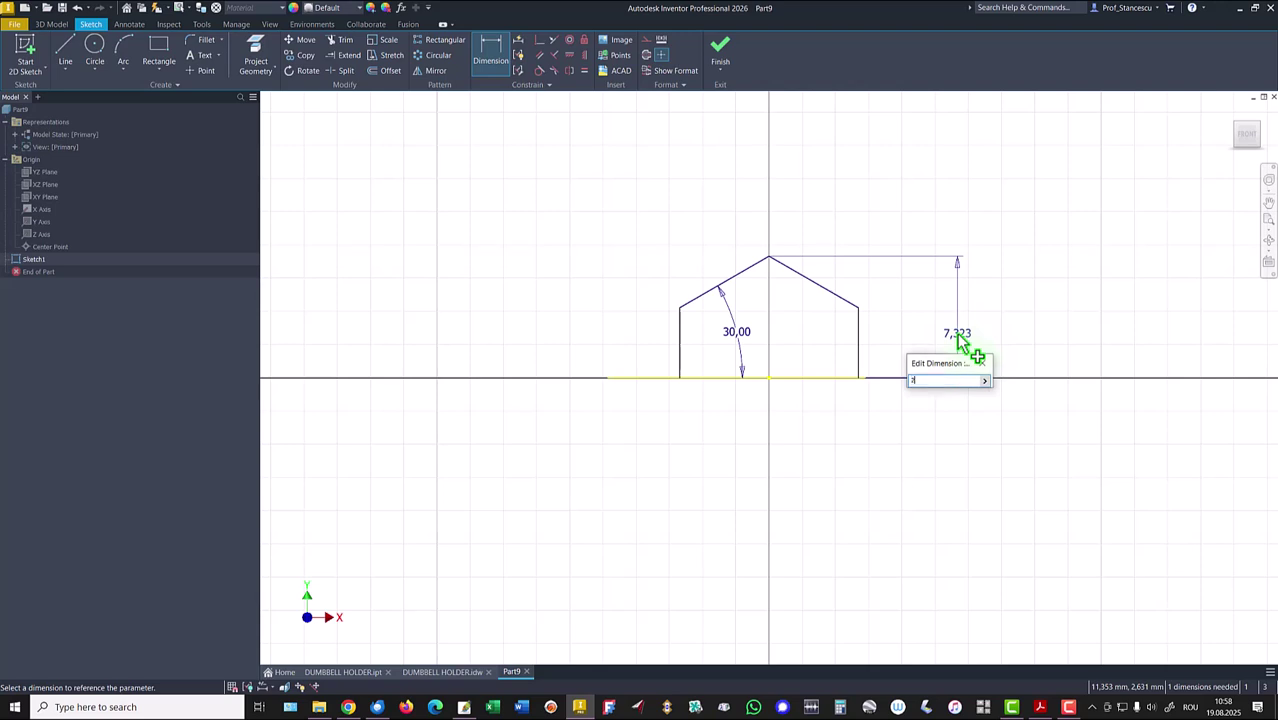
{"action": "key", "text": "BackSpace"}
{"action": "type", "text": "860"}
{"action": "key", "text": "Return"}
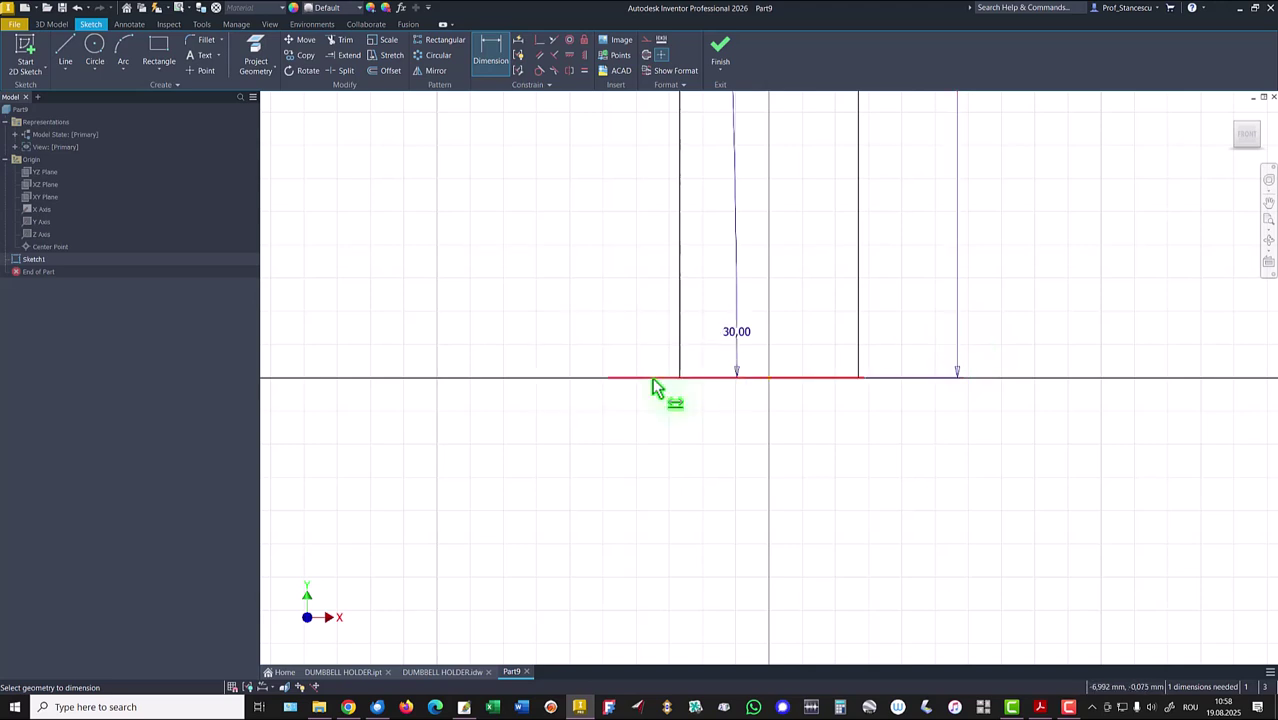
{"action": "left_click", "coordinate": [681, 358]}
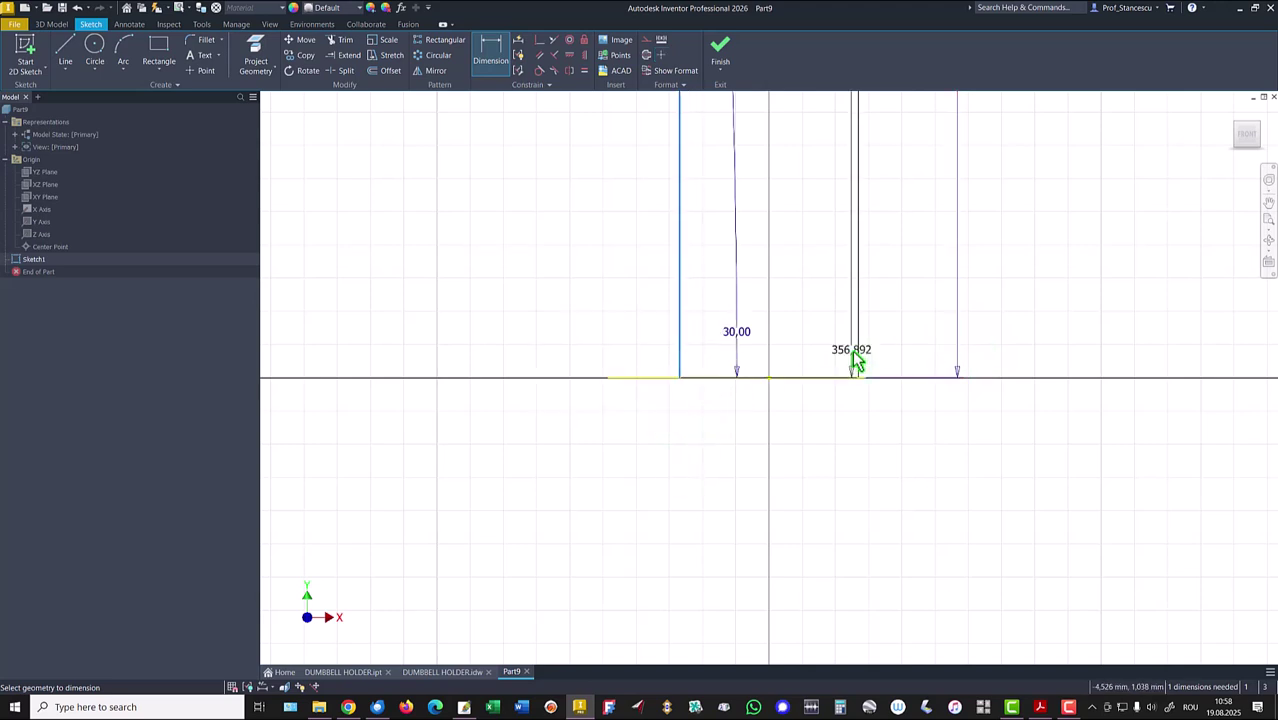
{"action": "left_click", "coordinate": [857, 354]}
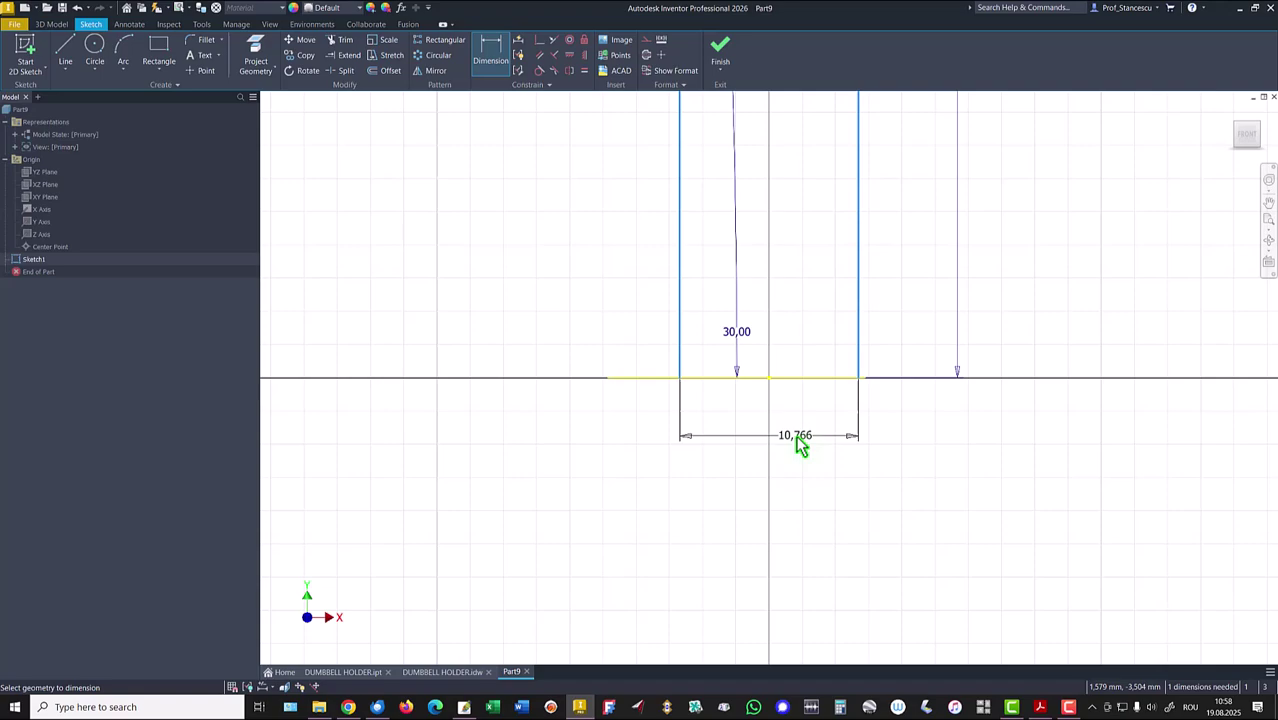
{"action": "left_click", "coordinate": [800, 446]}
{"action": "type", "text": "50"}
{"action": "key", "text": "Return"}
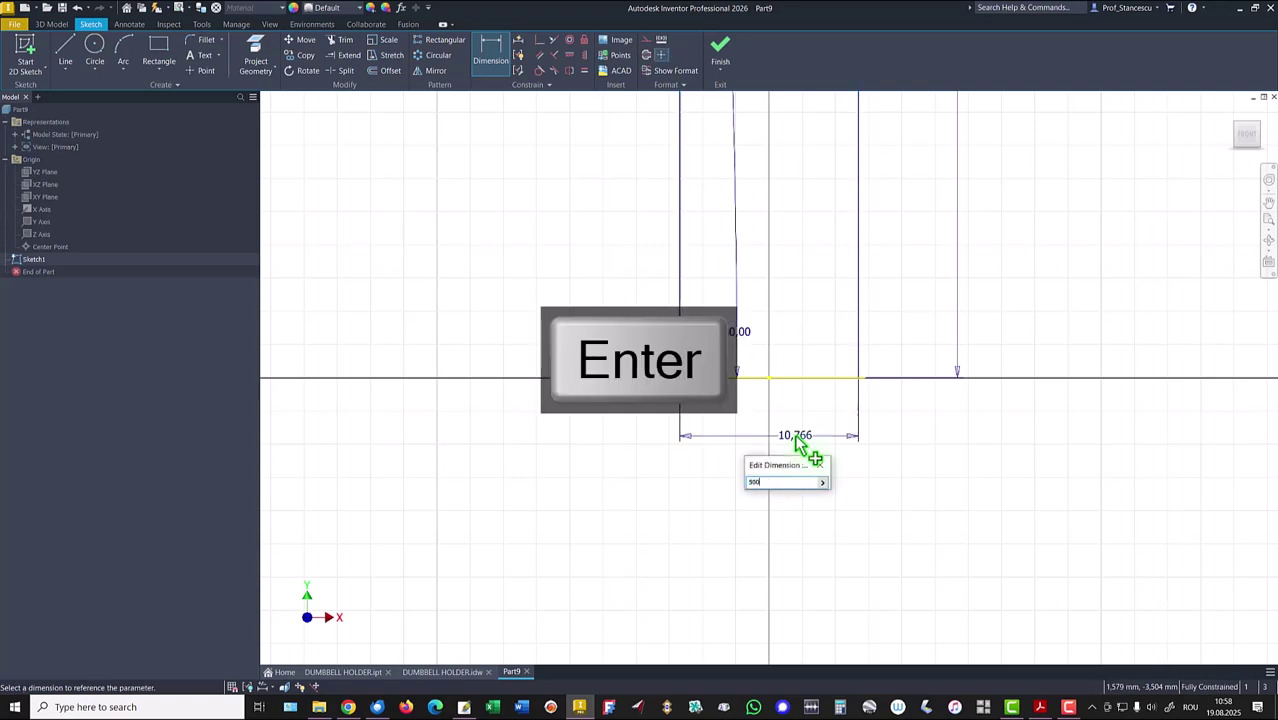
{"action": "key", "text": "Home"}
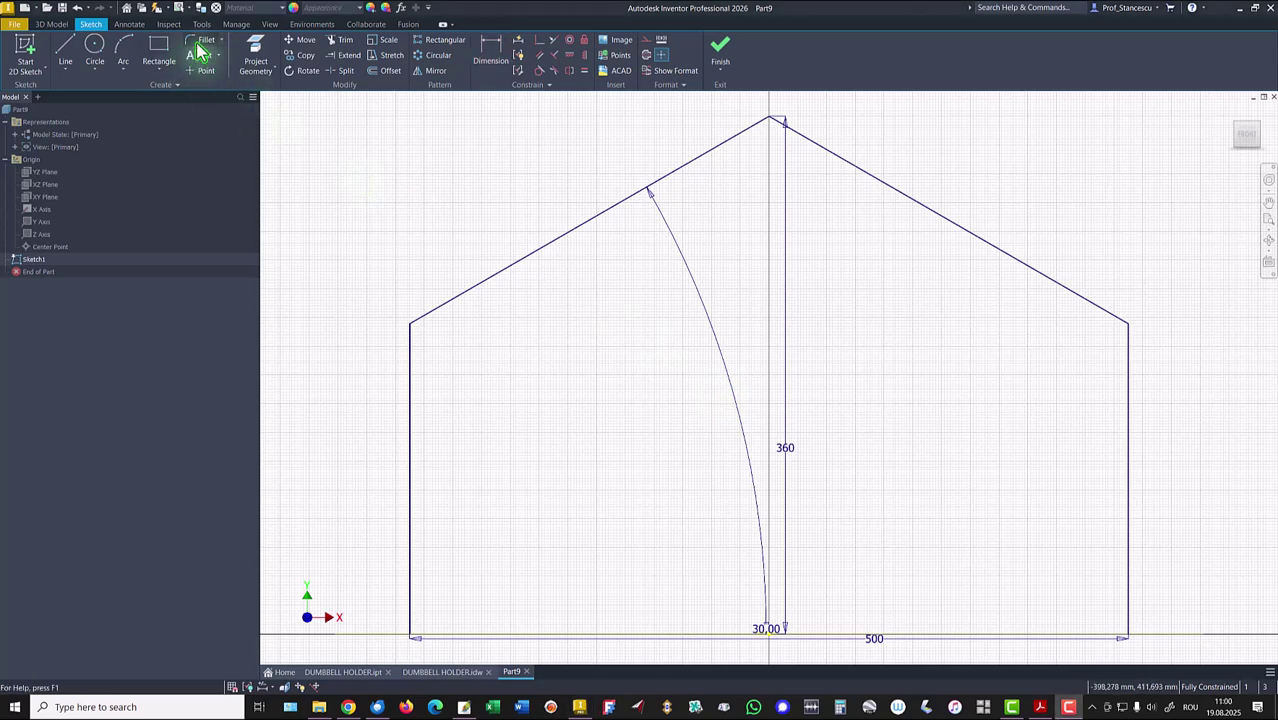
- Fillet both upper corners and the apex with radius 50, then finish Sketch1
{"action": "left_click", "coordinate": [200, 44]}
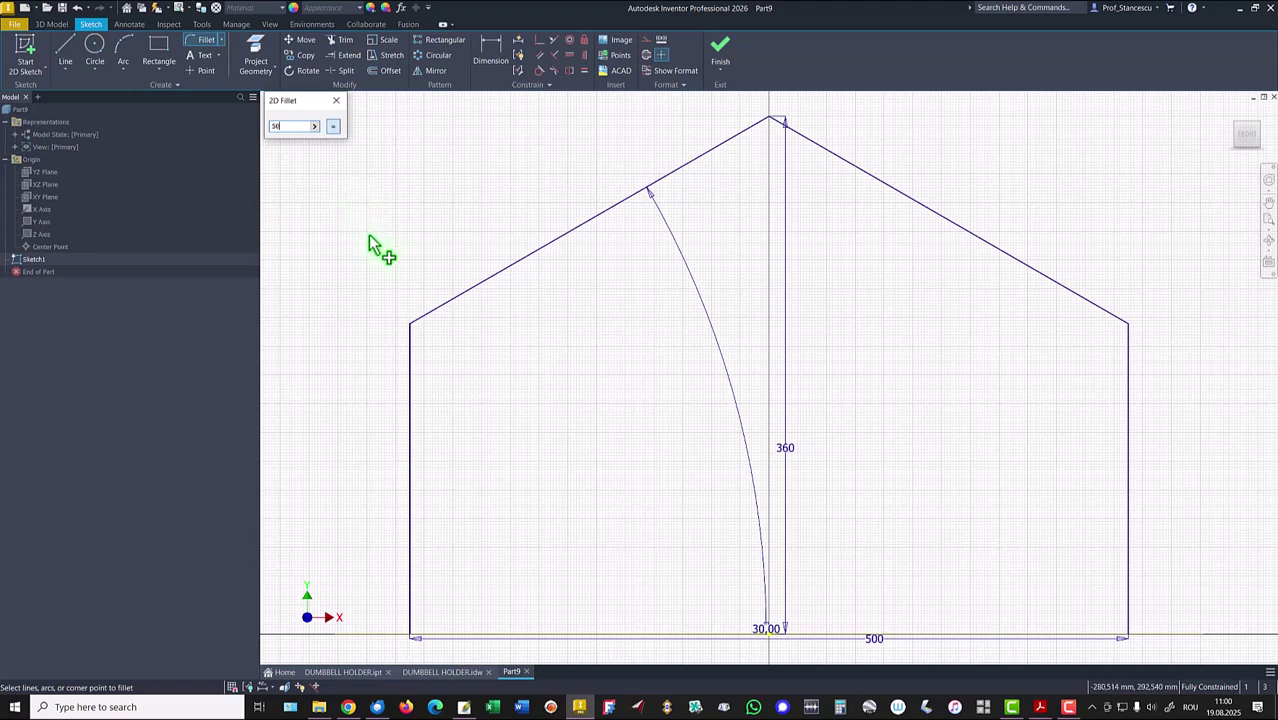
{"action": "left_click", "coordinate": [411, 329]}
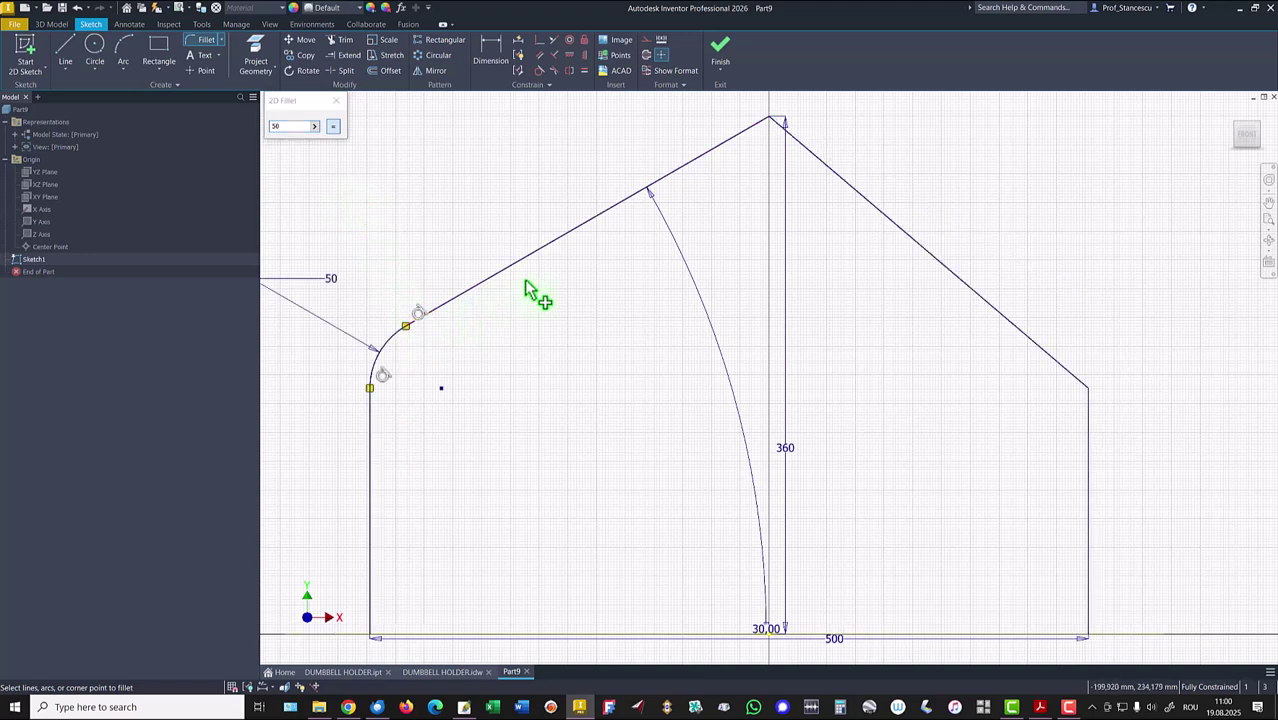
{"action": "left_click", "coordinate": [768, 120]}
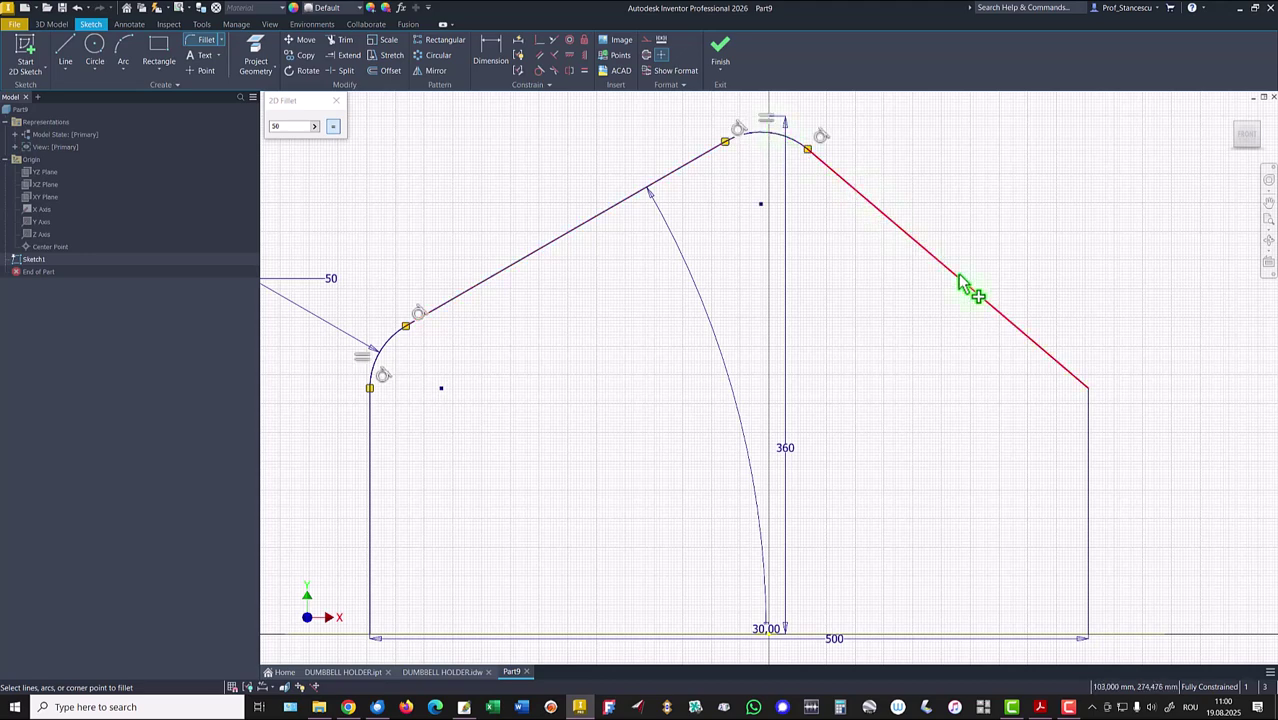
{"action": "left_click", "coordinate": [1090, 393]}
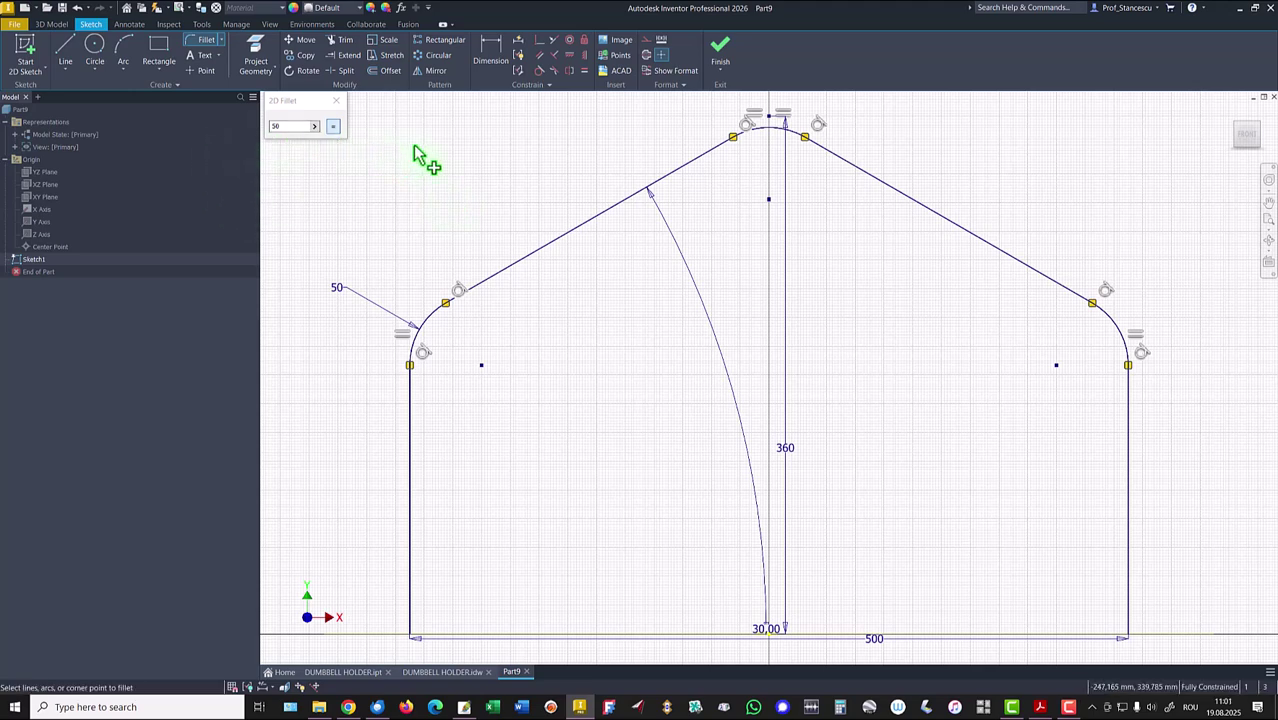
{"action": "left_click", "coordinate": [336, 101]}
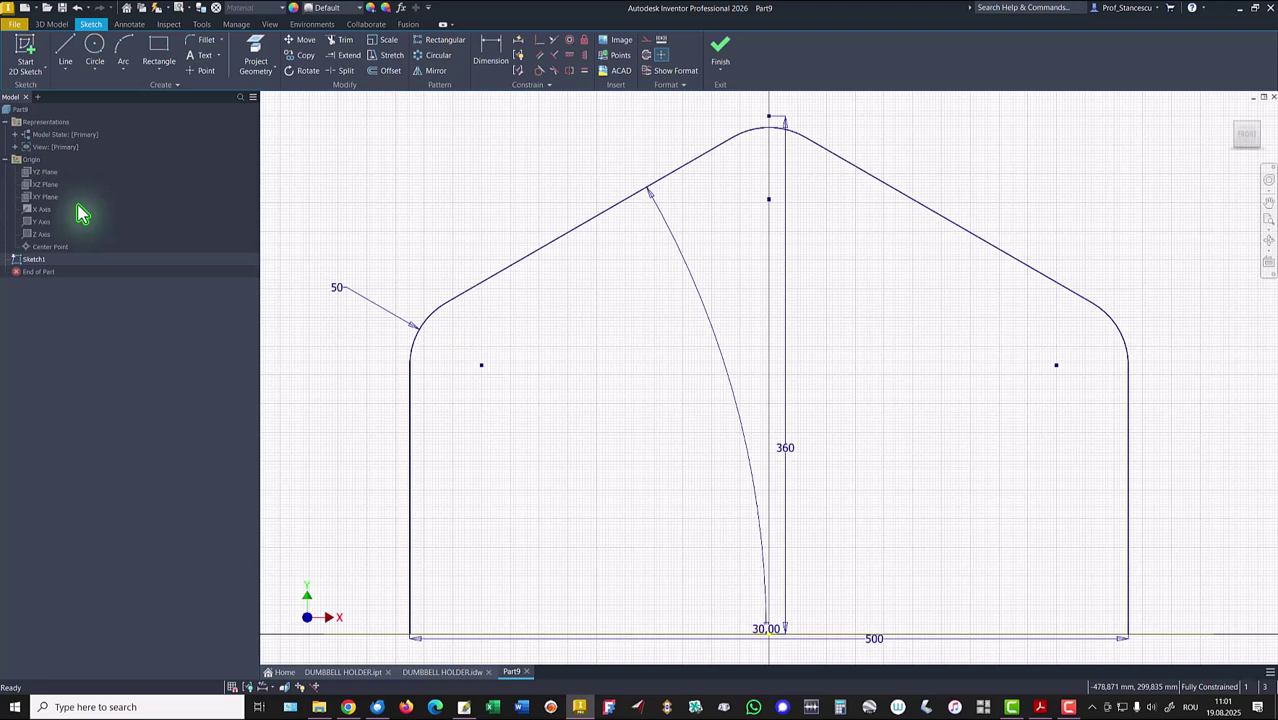
{"action": "right_click", "coordinate": [38, 214]}
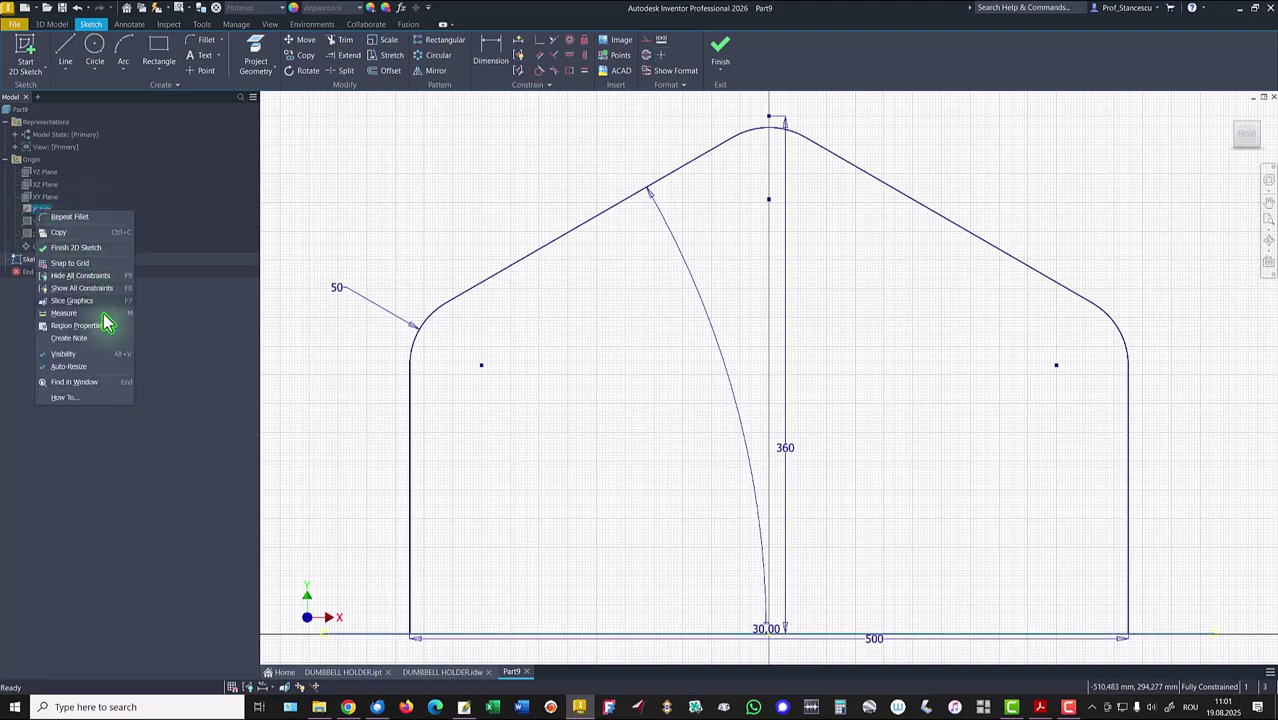
{"action": "left_click", "coordinate": [116, 368]}
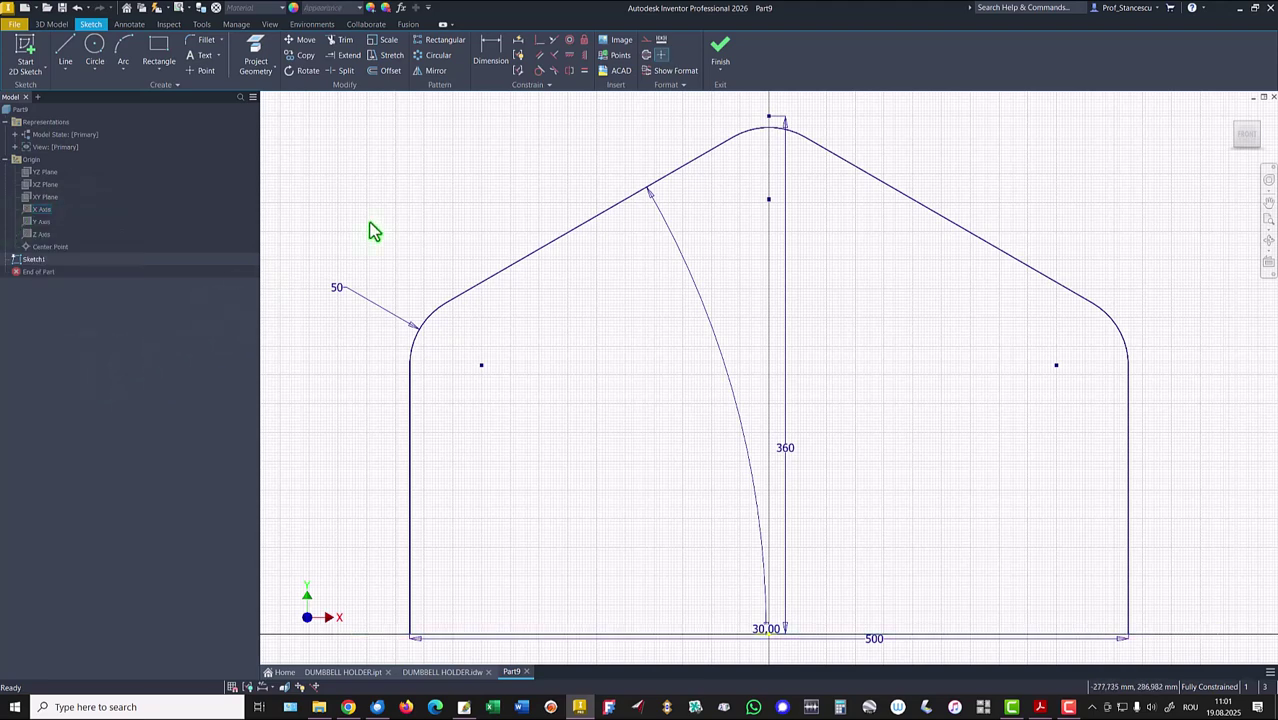
{"action": "left_click", "coordinate": [720, 50]}
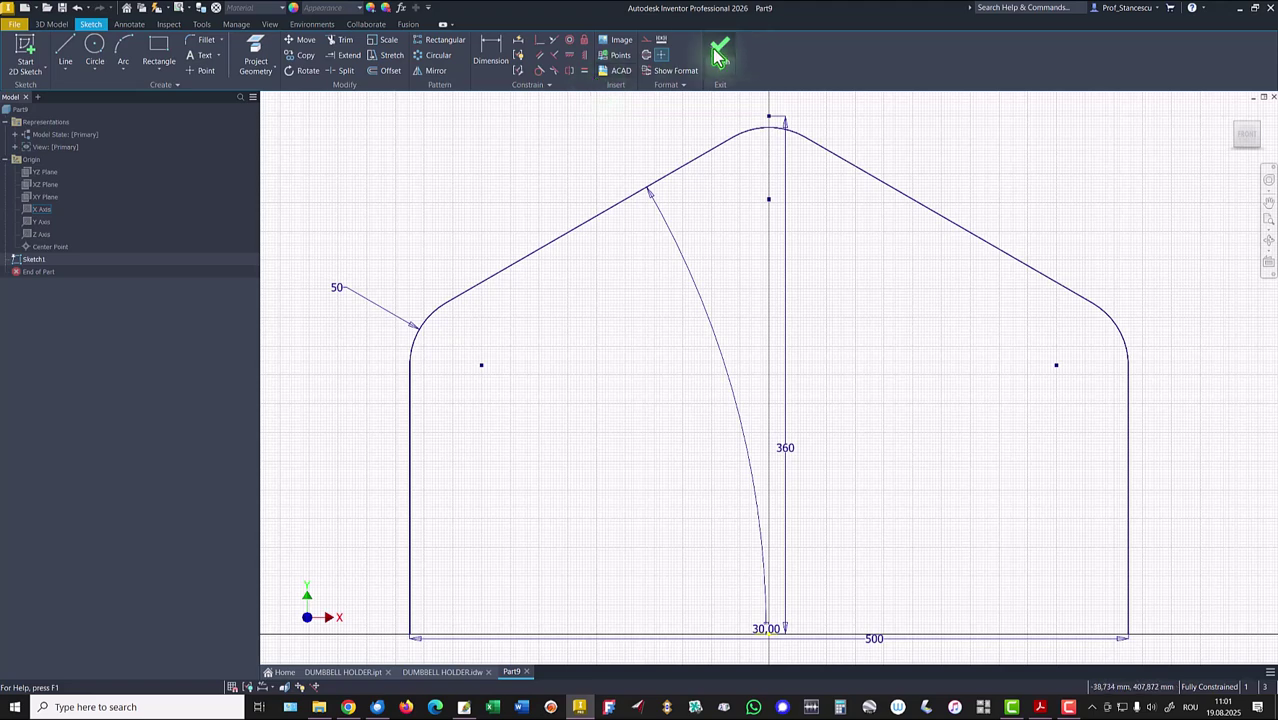
- Start a sketch on the XZ Plane and draw a radius 25 circle at the left leg's foot
{"action": "key", "text": "F6"}
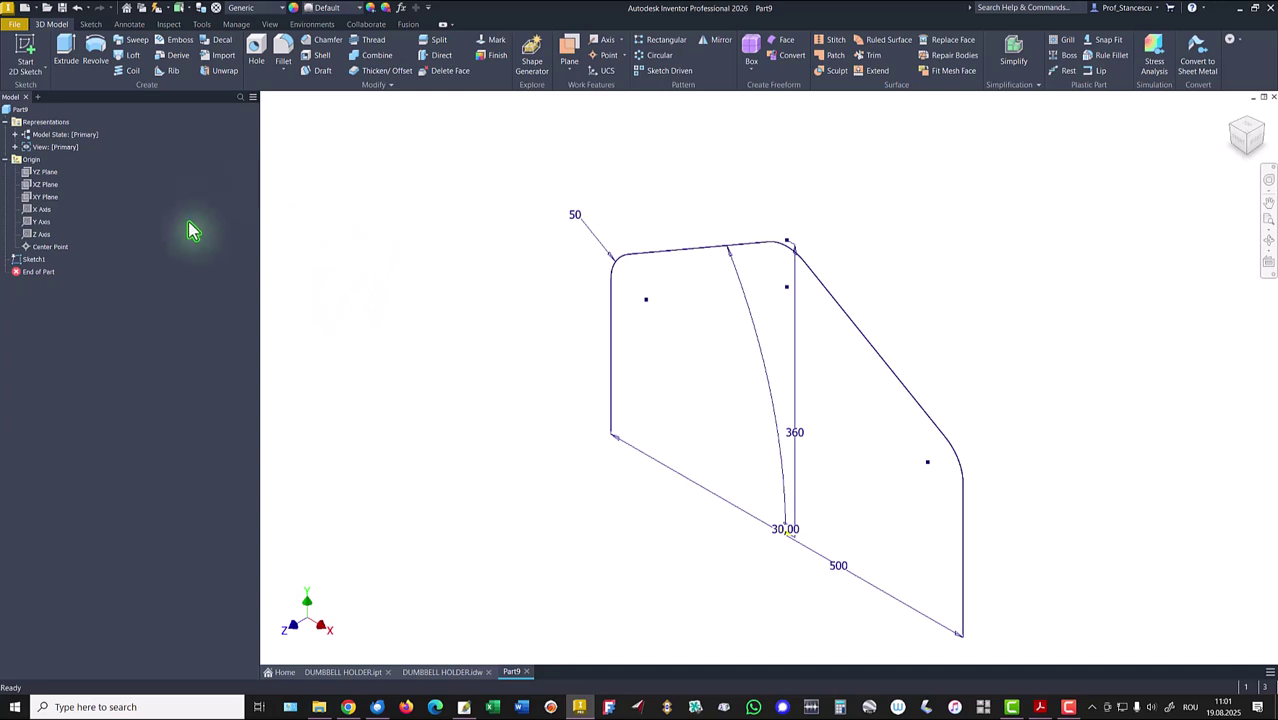
{"action": "left_click", "coordinate": [44, 184]}
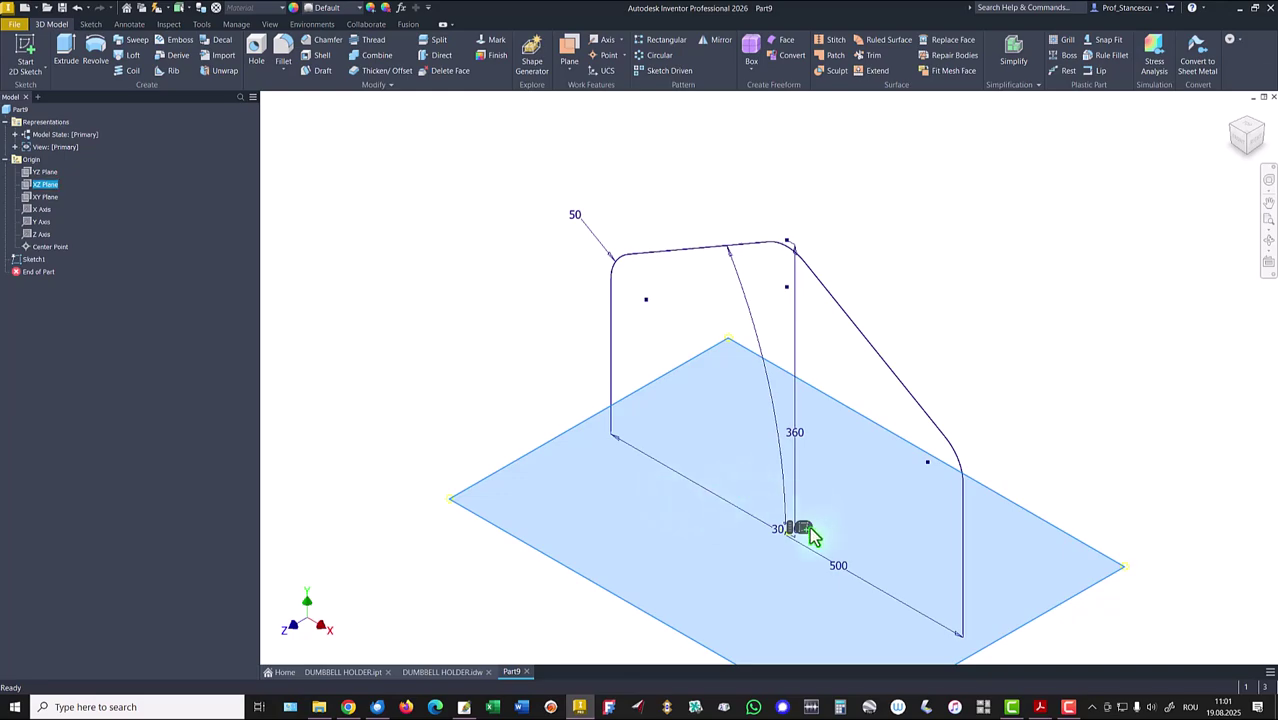
{"action": "key", "text": "s"}
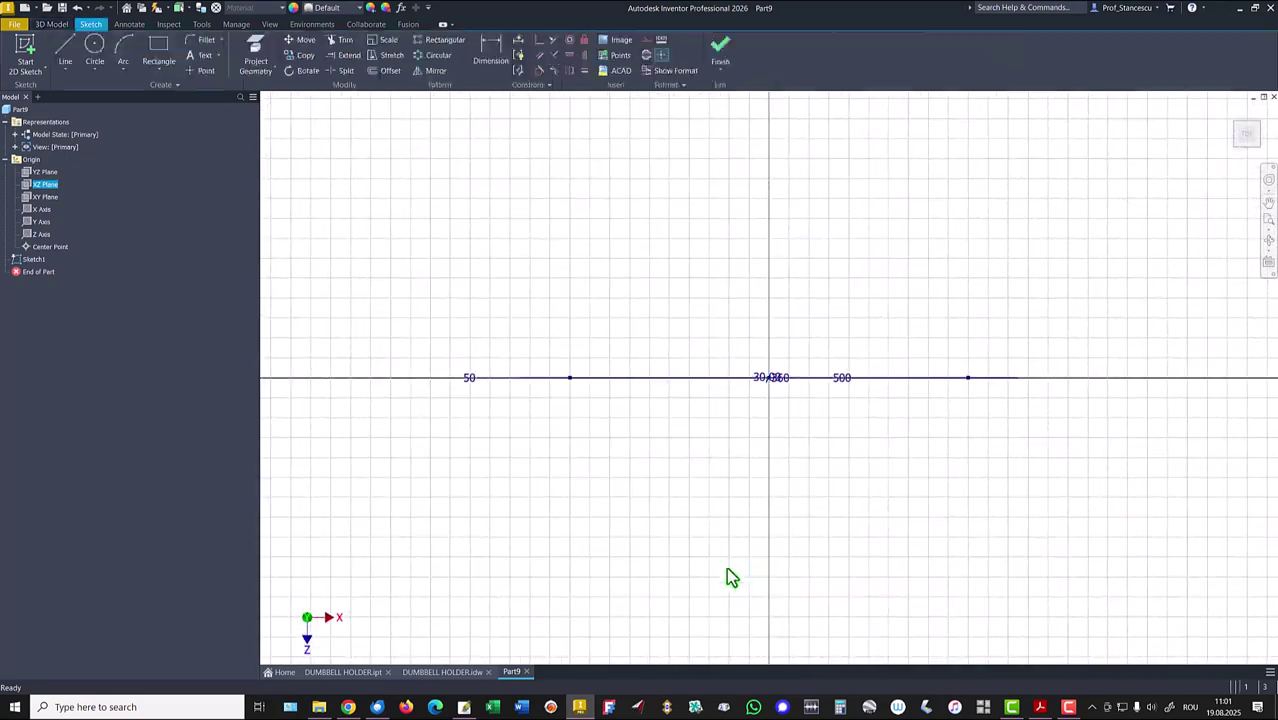
{"action": "key", "text": "F5"}
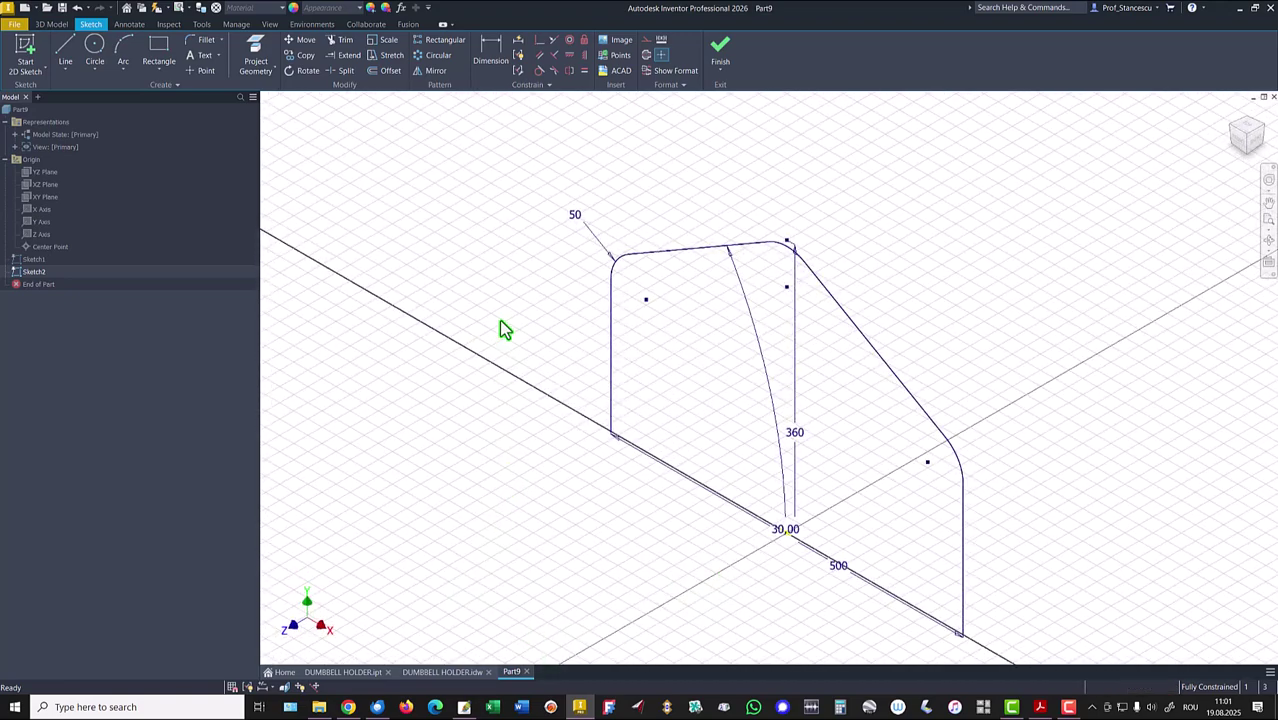
{"action": "left_click", "coordinate": [256, 60]}
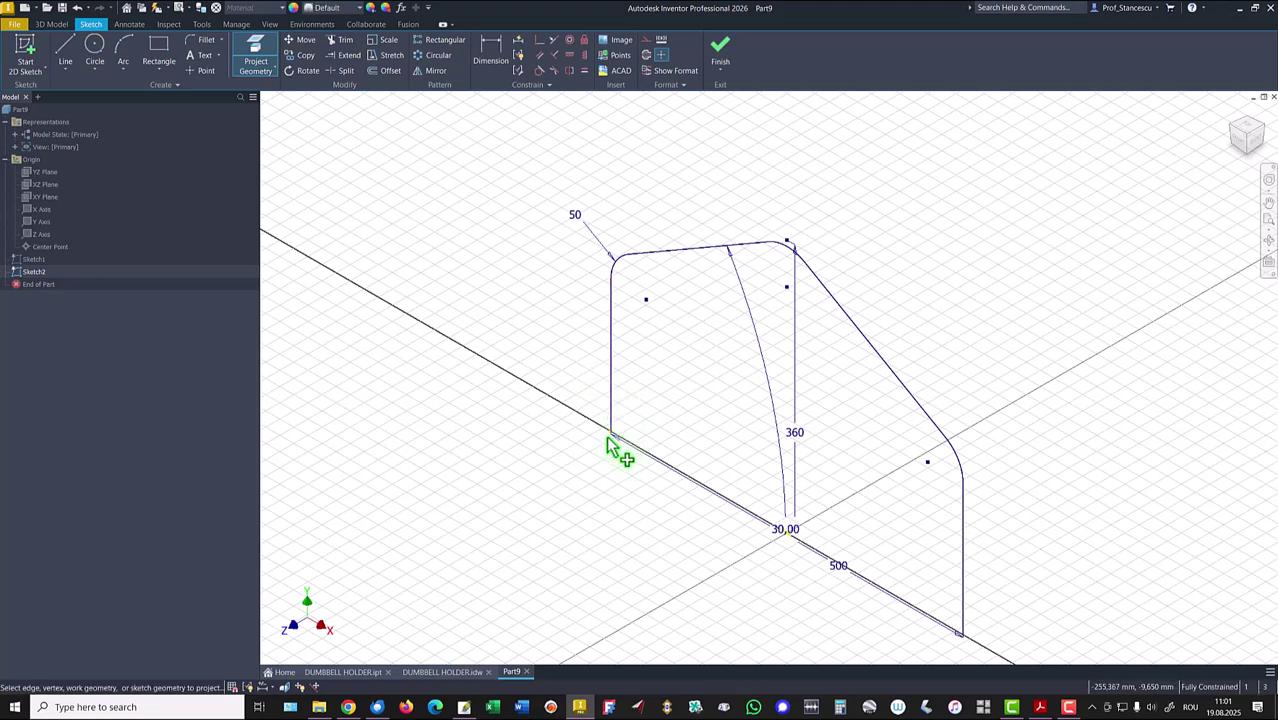
{"action": "left_click", "coordinate": [95, 50]}
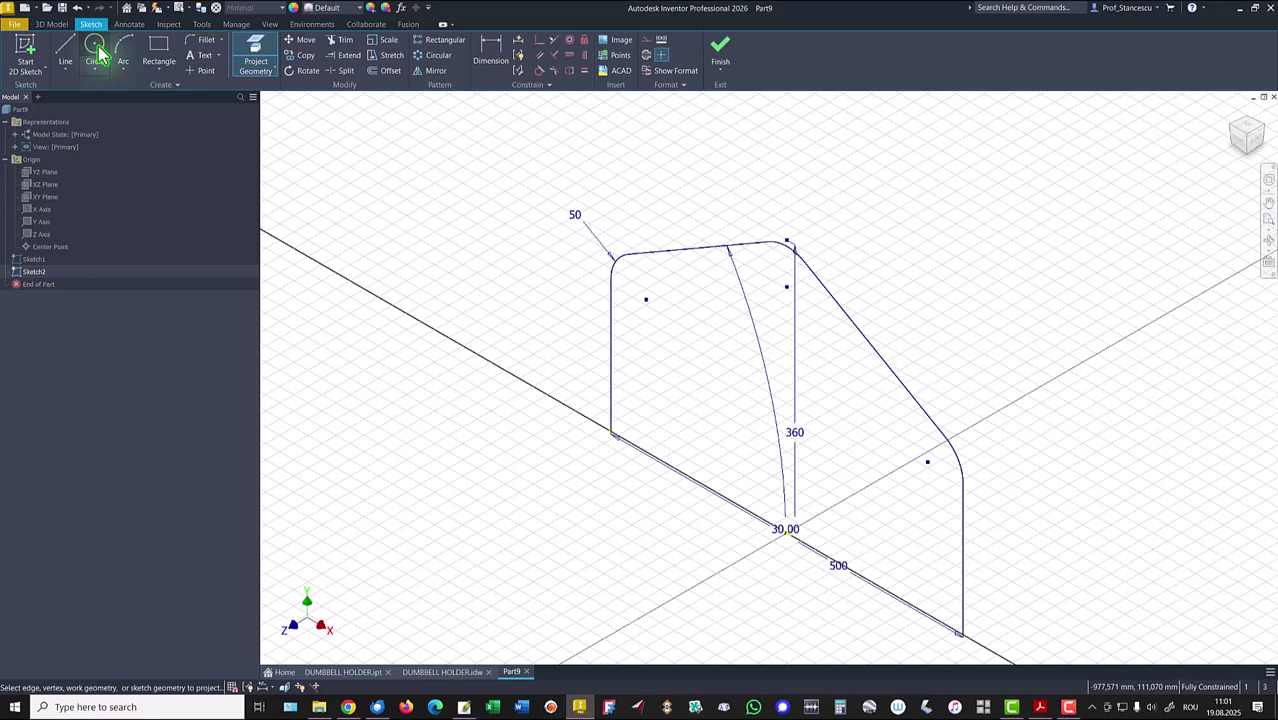
{"action": "left_click", "coordinate": [611, 432]}
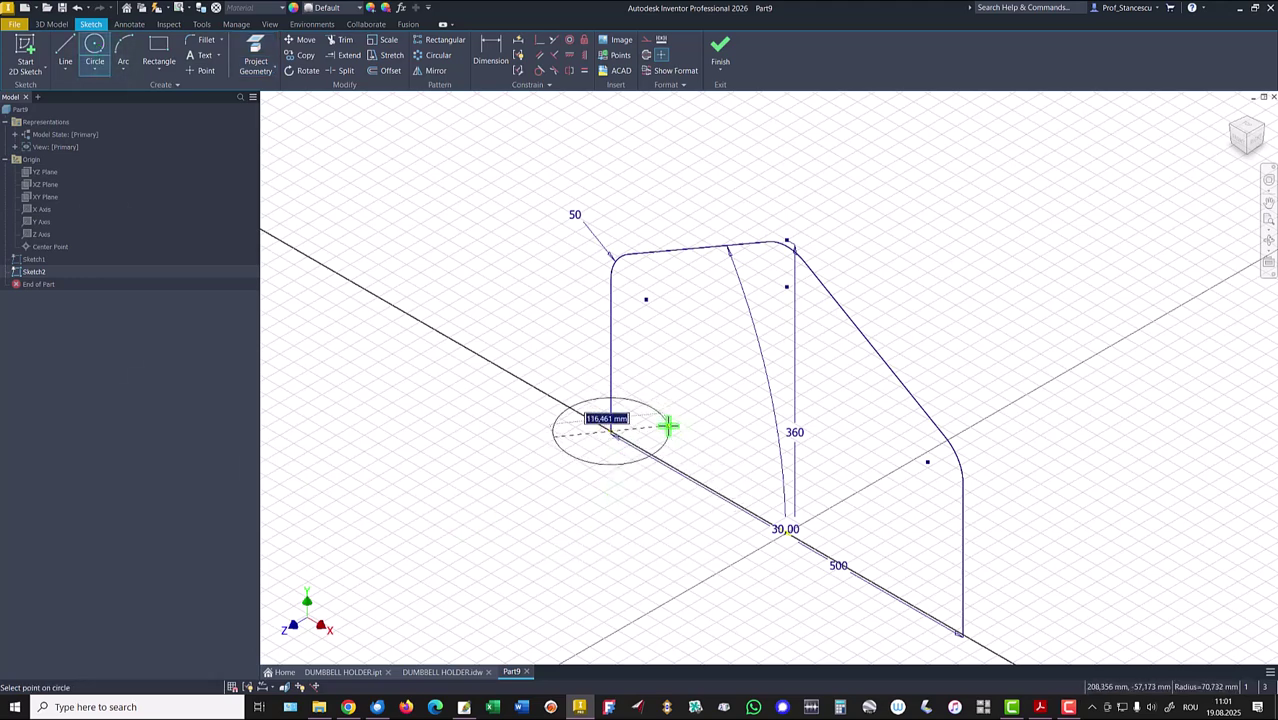
{"action": "type", "text": "25"}
{"action": "key", "text": "Return"}
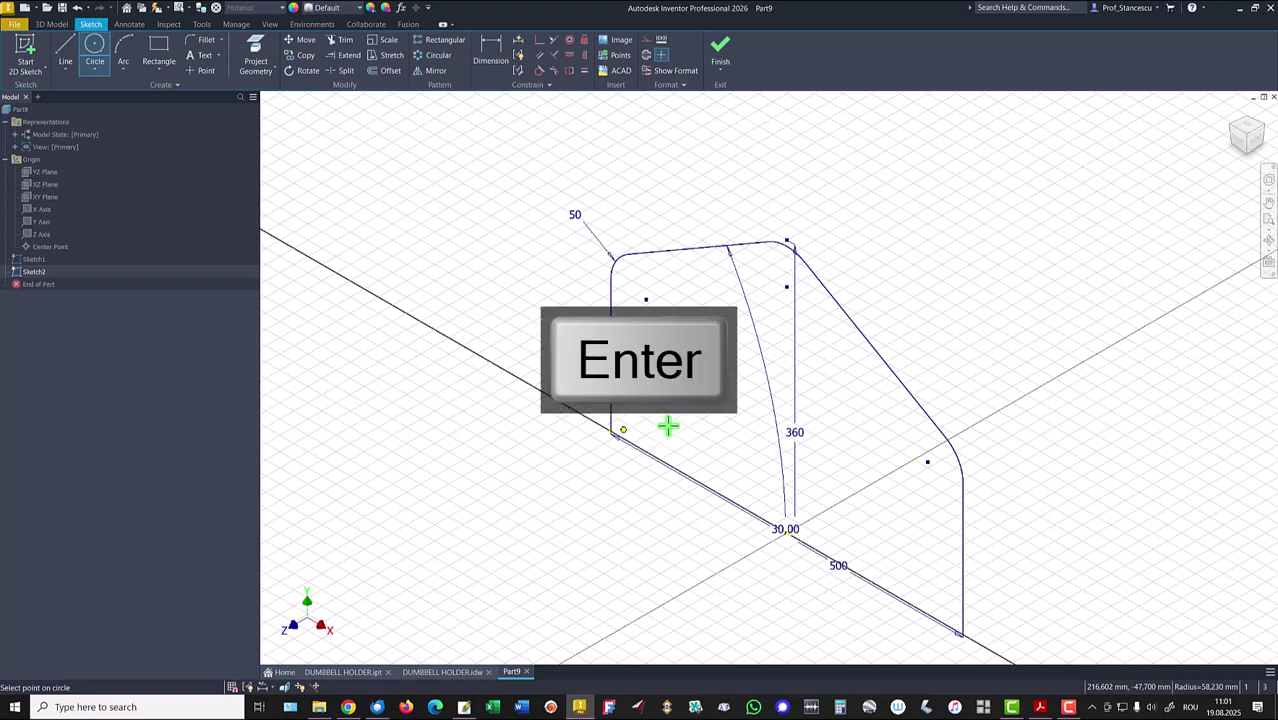
- Offset the circle inward by 1.5 to form the tube wall
{"action": "scroll", "coordinate": [560, 428], "scroll_direction": "up", "scroll_amount": 3}
{"action": "scroll", "coordinate": [564, 430], "scroll_direction": "up", "scroll_amount": 5}
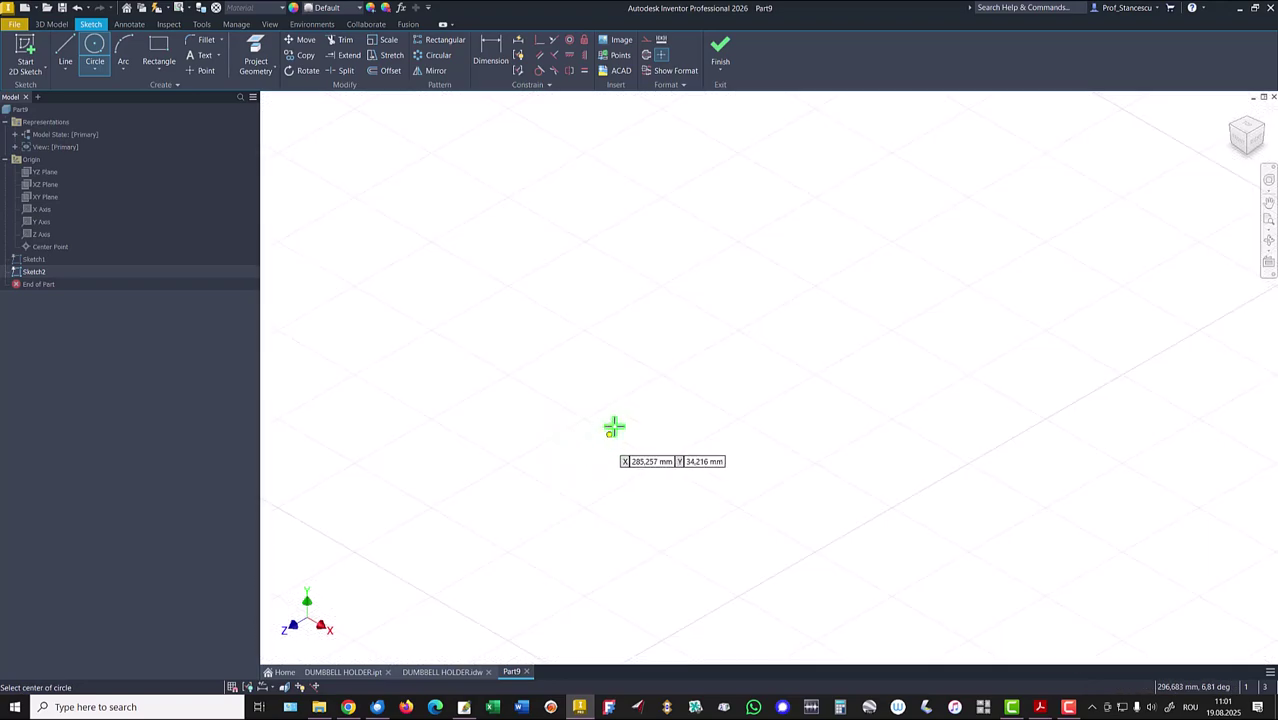
{"action": "scroll", "coordinate": [628, 397], "scroll_direction": "down", "scroll_amount": 3}
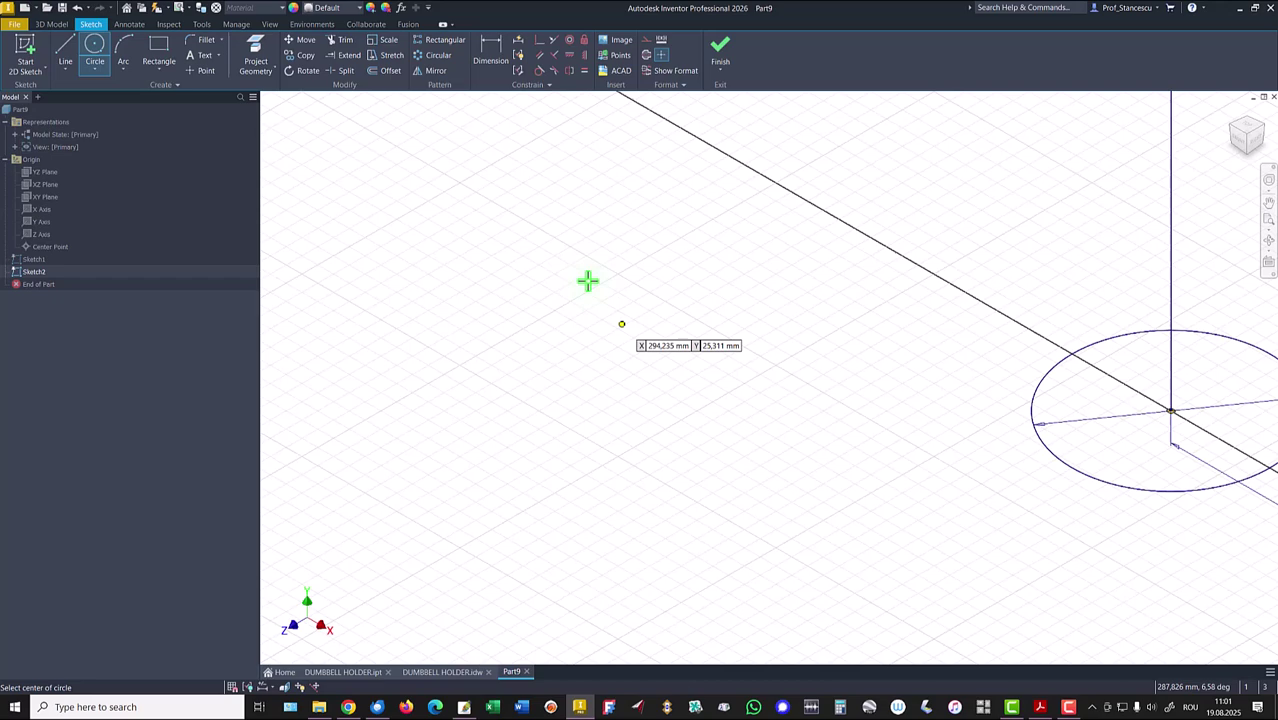
{"action": "middle_click_drag", "start_coordinate": [522, 282], "coordinate": [277, 274]}
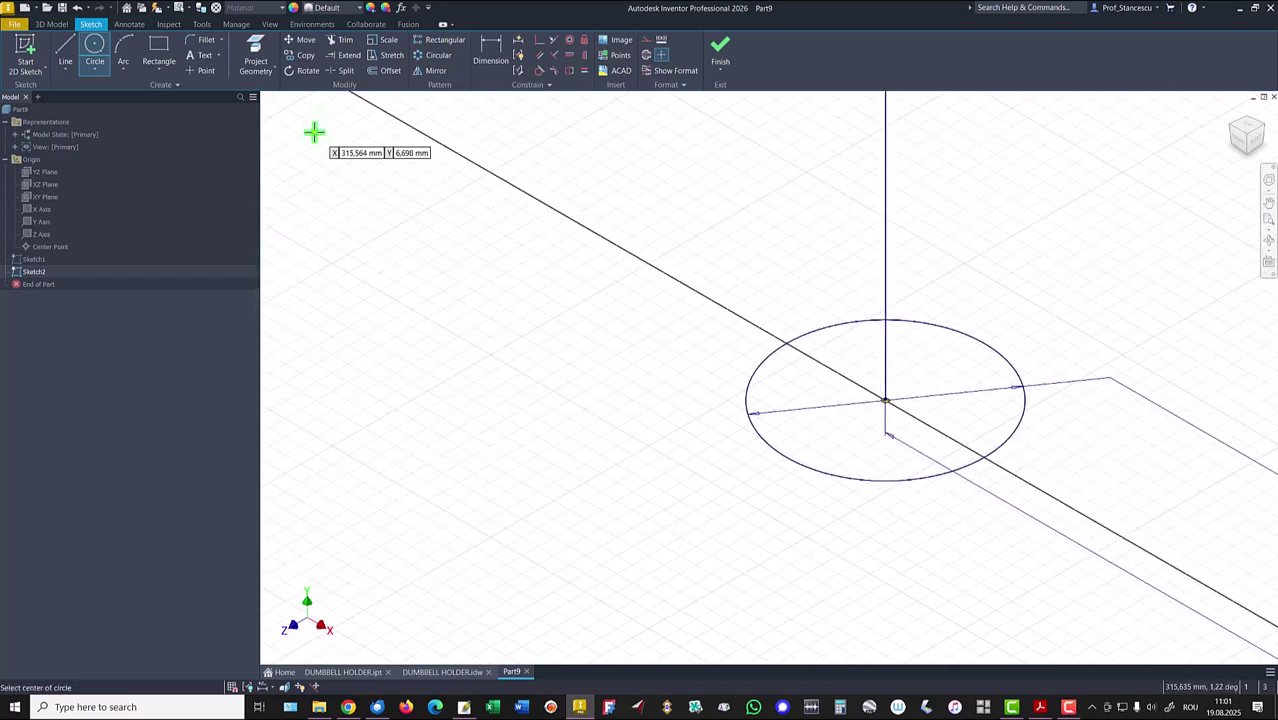
{"action": "left_click", "coordinate": [390, 71]}
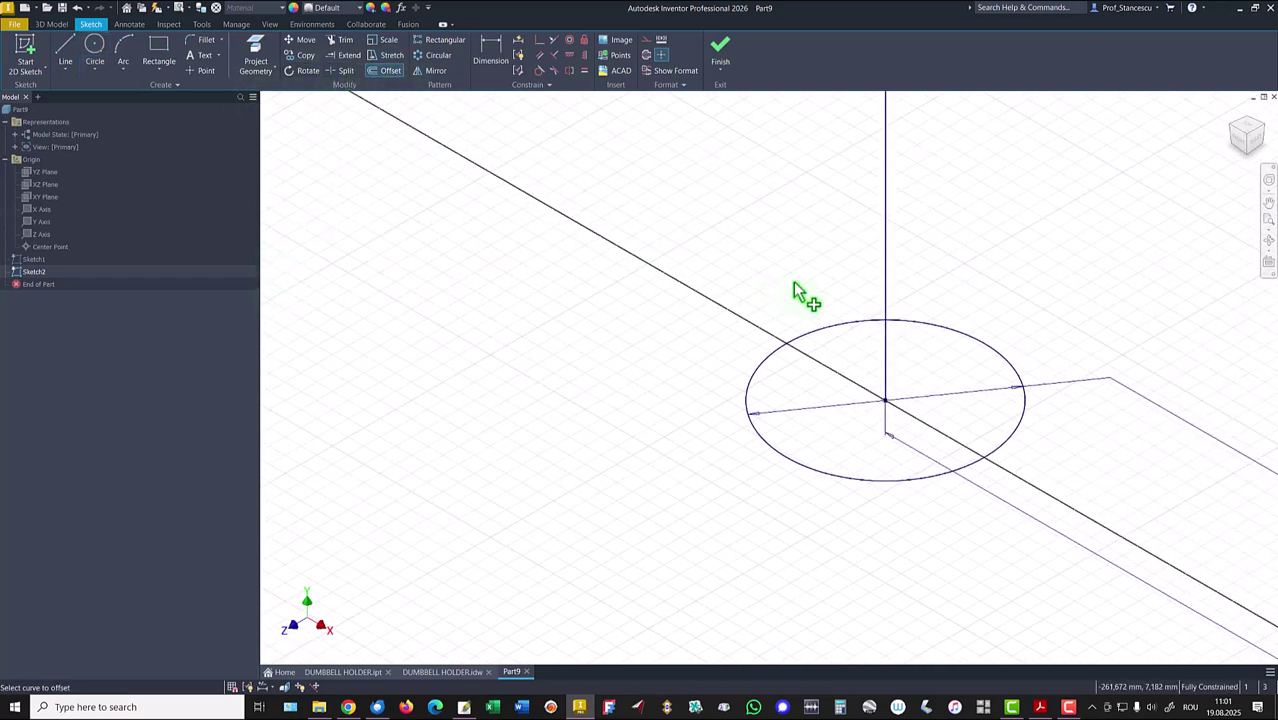
{"action": "left_click", "coordinate": [855, 341]}
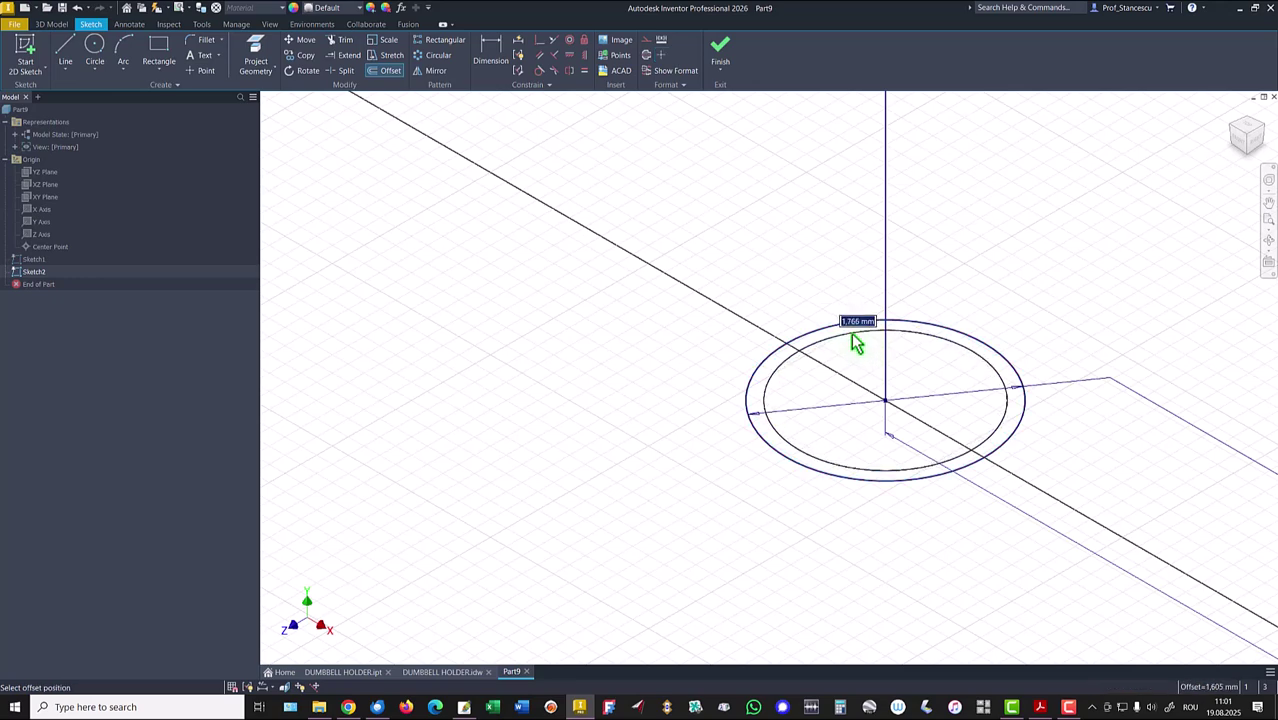
{"action": "key", "text": "Return"}
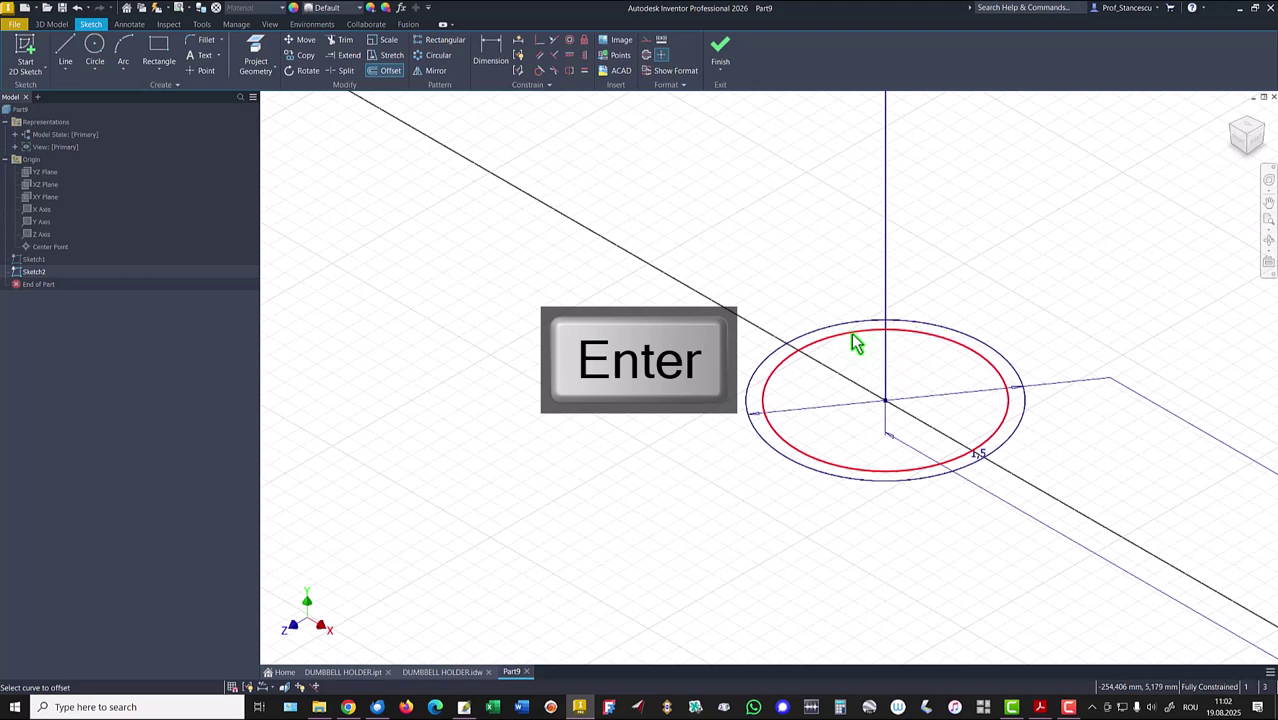
- Sweep the ring along the 7-curve arch path into a bent tube and return to the DUMBBELL HOLDER drawing
{"action": "left_click", "coordinate": [720, 50]}
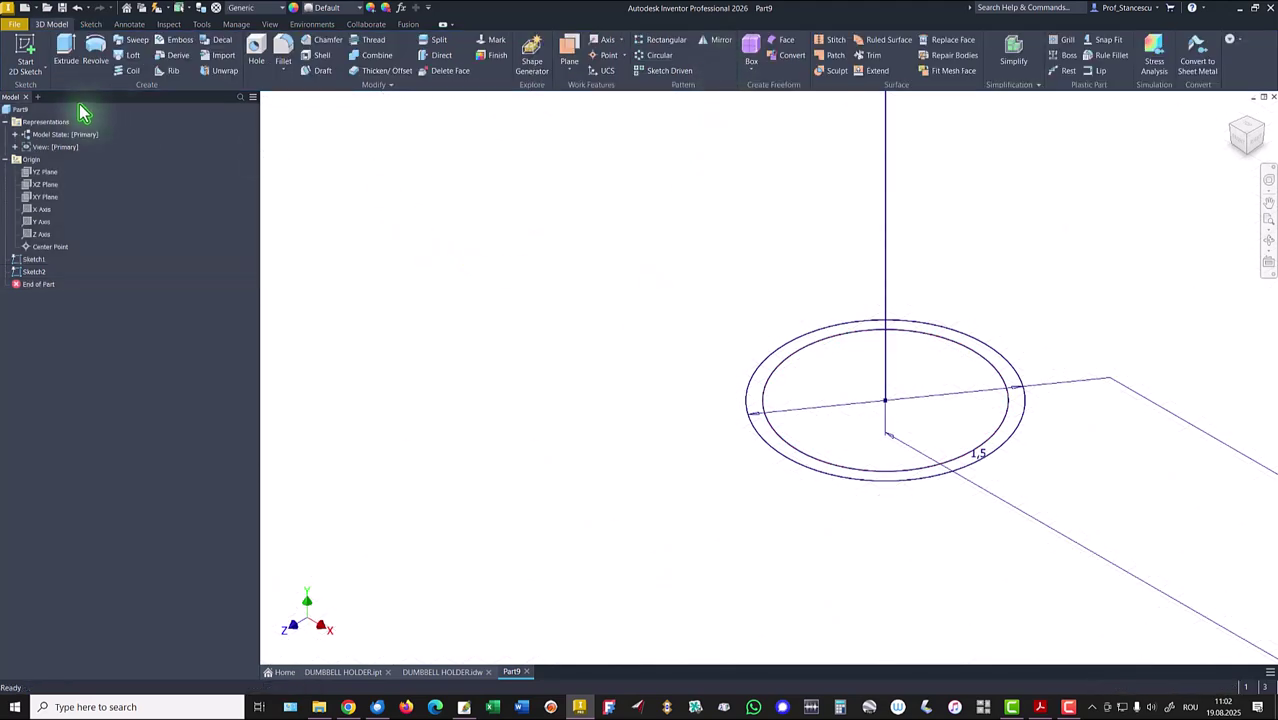
{"action": "left_click", "coordinate": [133, 40]}
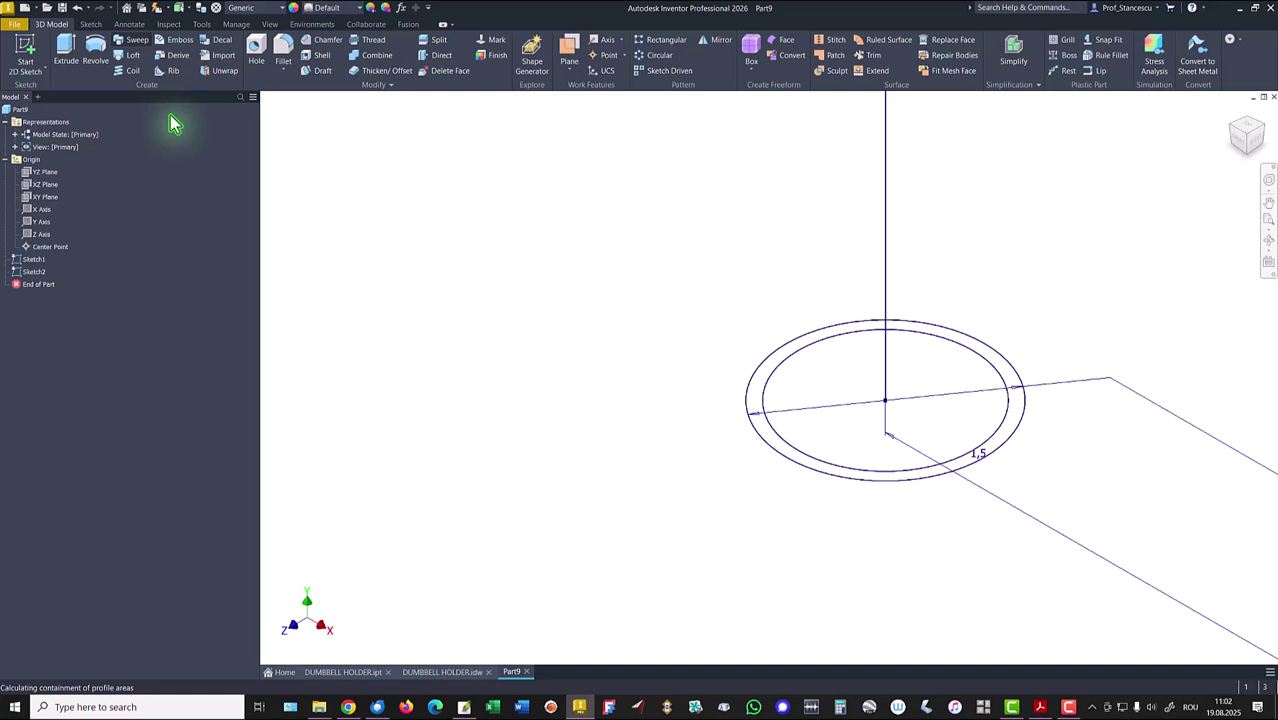
{"action": "left_click", "coordinate": [755, 410]}
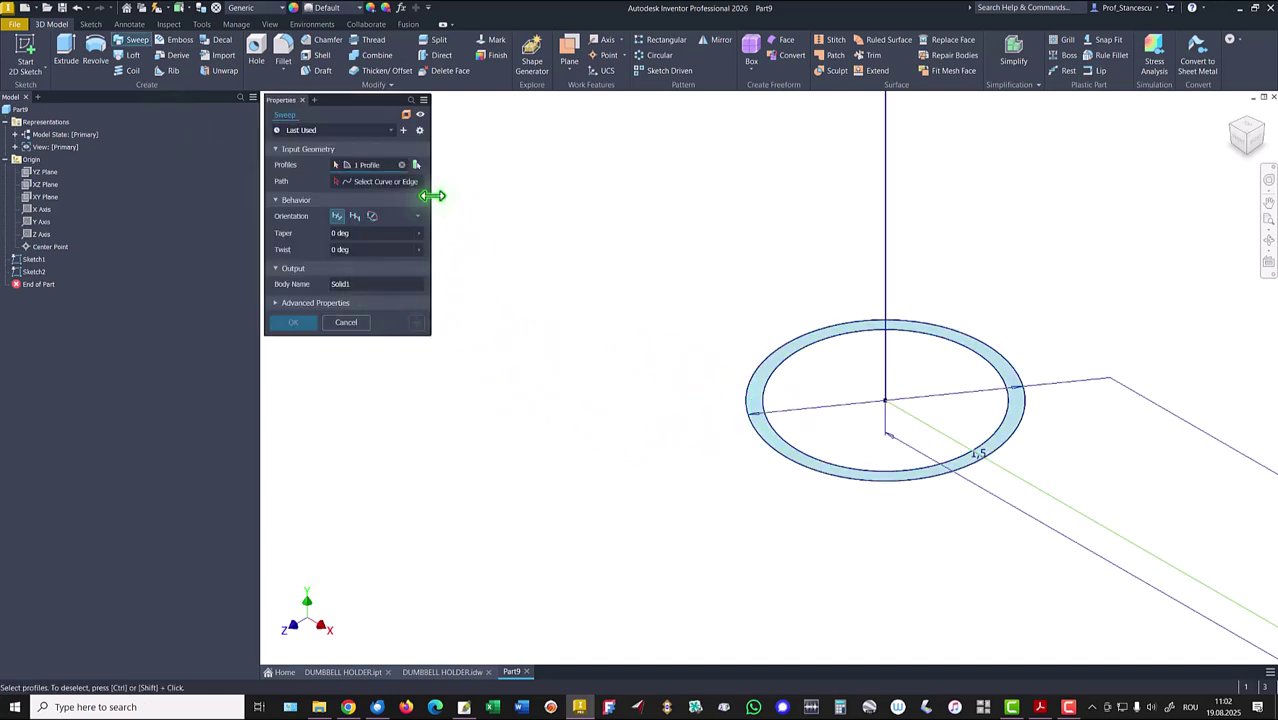
{"action": "left_click", "coordinate": [385, 184]}
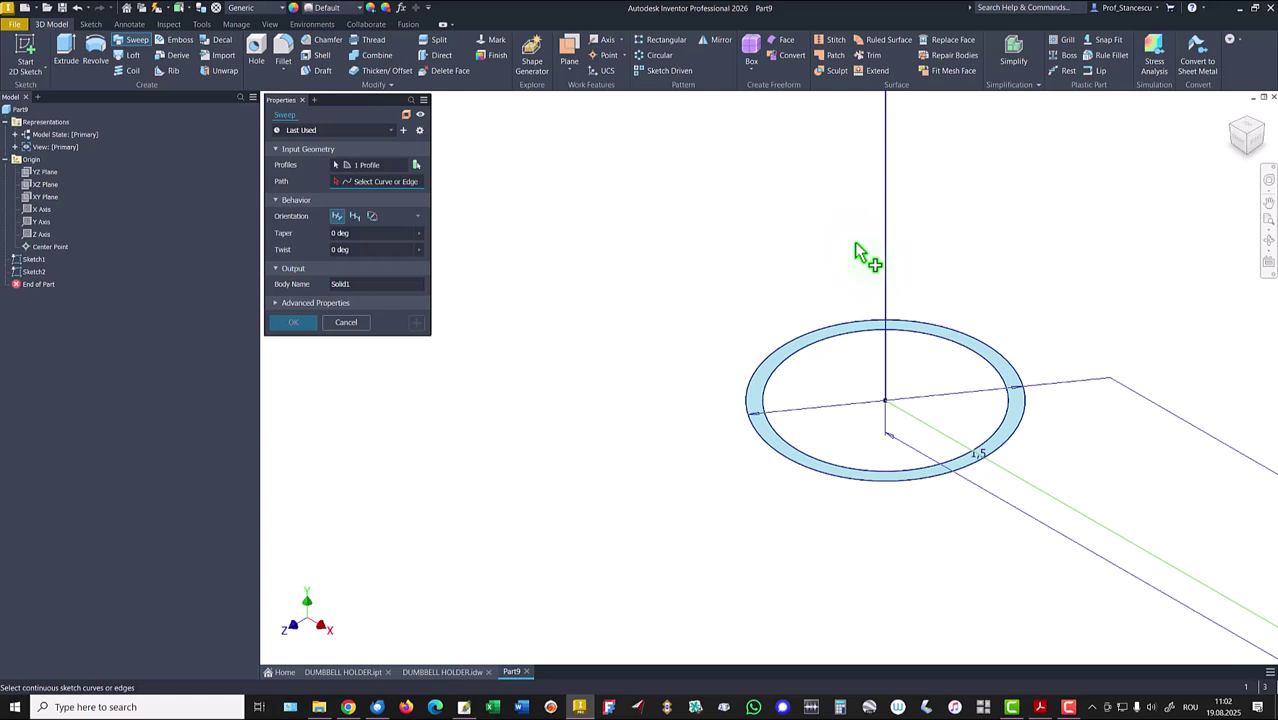
{"action": "left_click", "coordinate": [885, 282]}
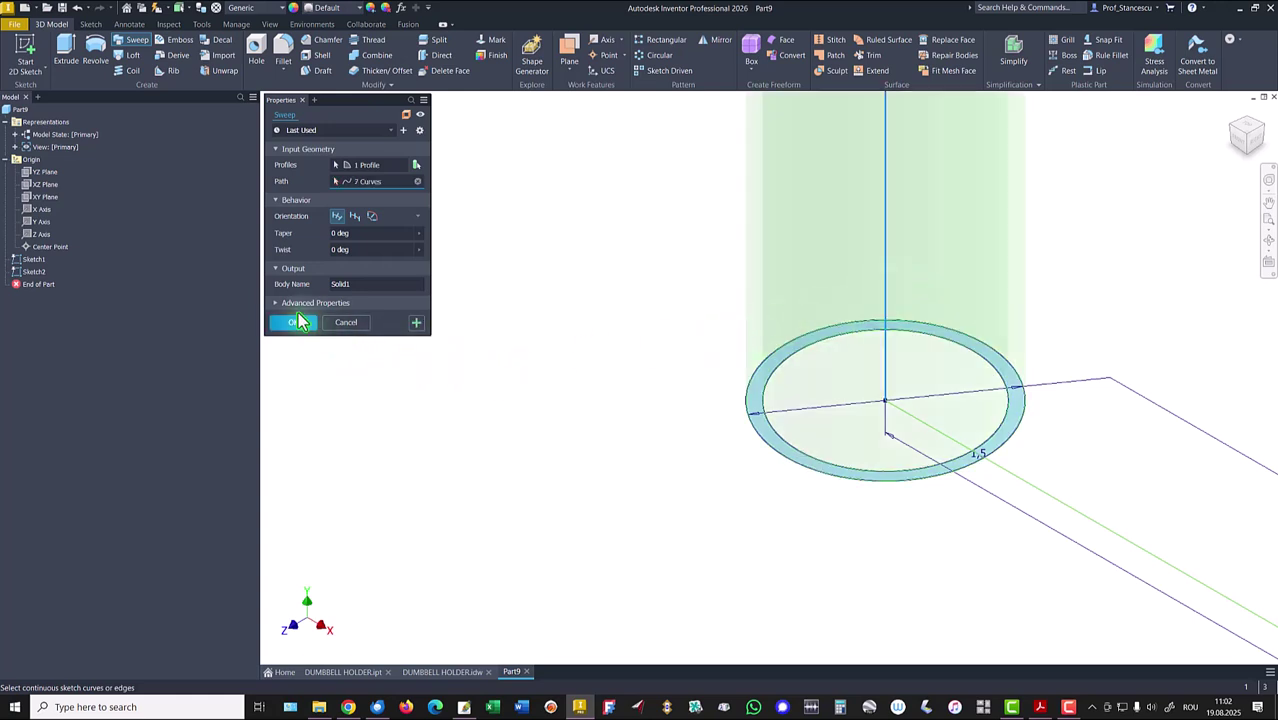
{"action": "left_click", "coordinate": [296, 322]}
{"action": "key", "text": "F6"}
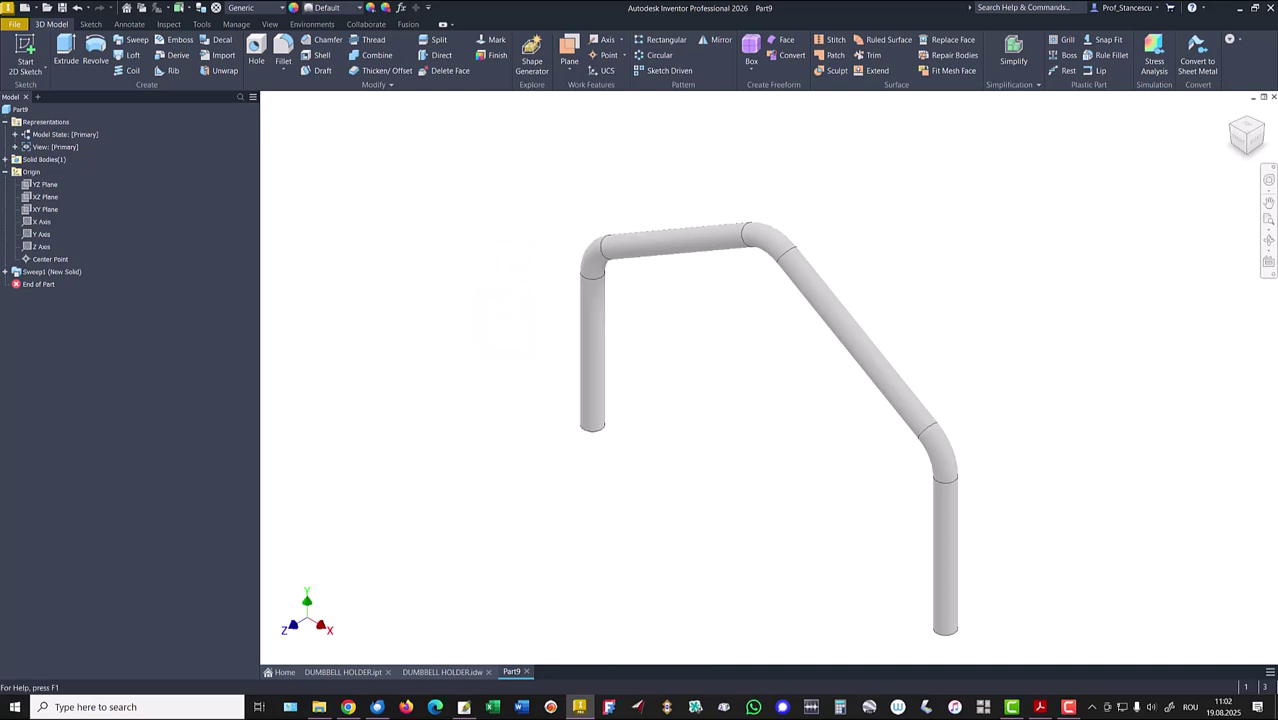
{"action": "left_click", "coordinate": [450, 672]}
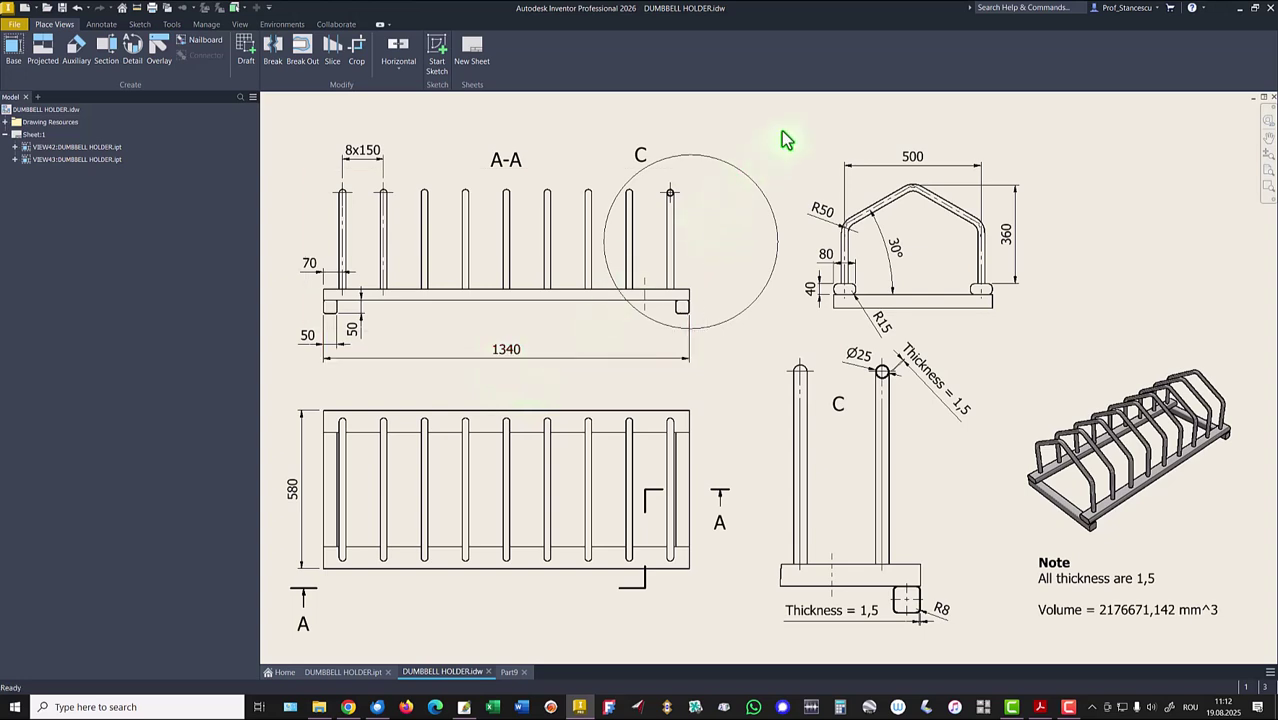
- Switch back to the Part9 tab showing the swept tube
{"action": "left_click", "coordinate": [510, 672]}
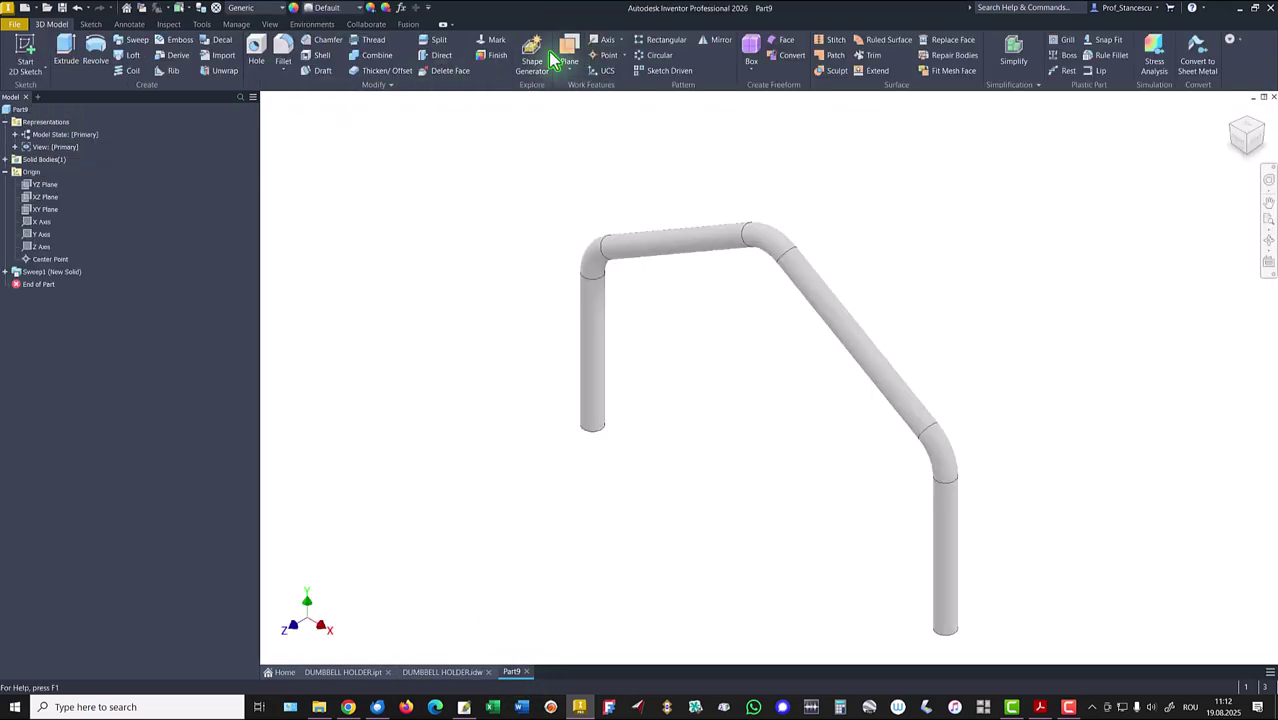
- Create Work Plane1 offset 70 mm from the XY Plane
{"action": "left_click", "coordinate": [567, 63]}
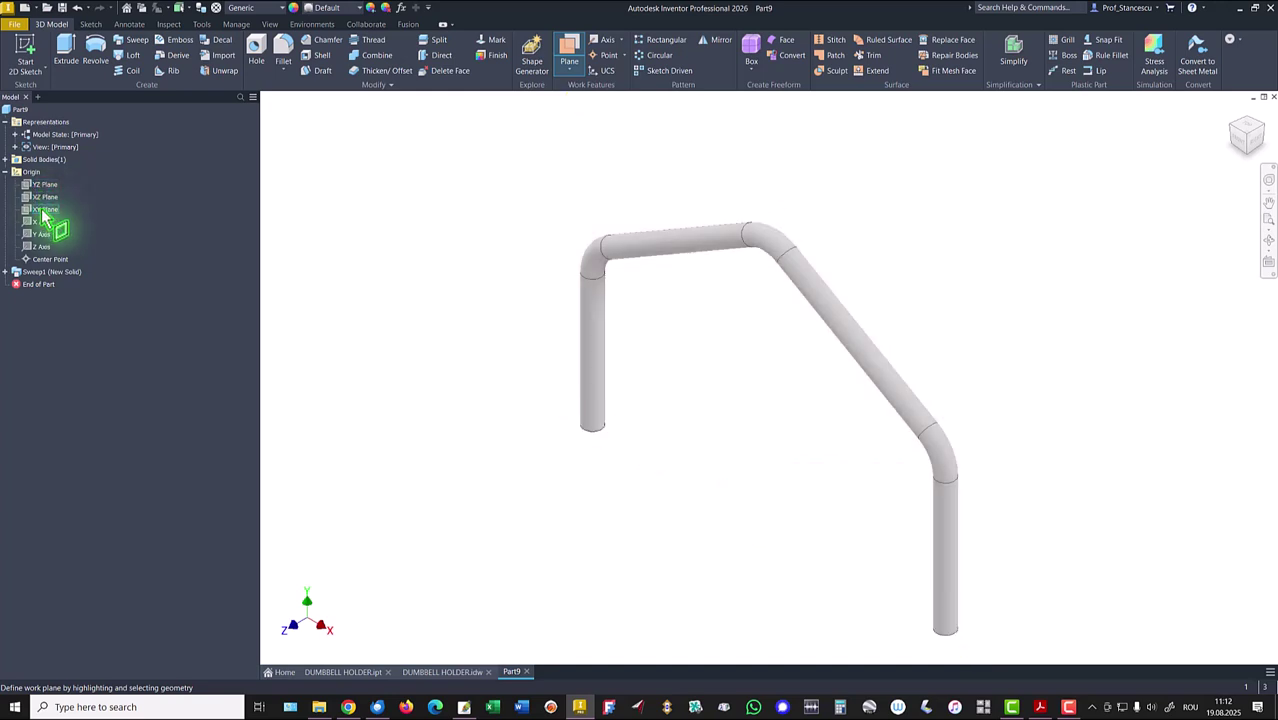
{"action": "left_click", "coordinate": [44, 209]}
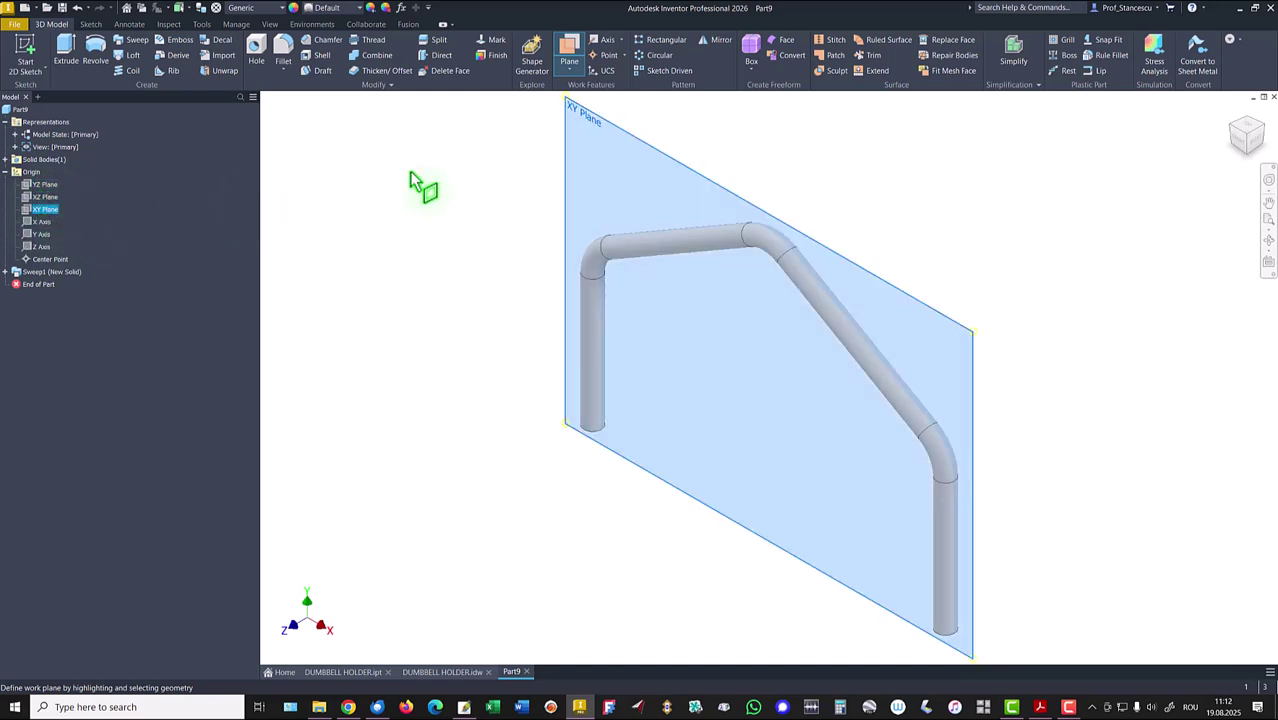
{"action": "left_click", "coordinate": [574, 166]}
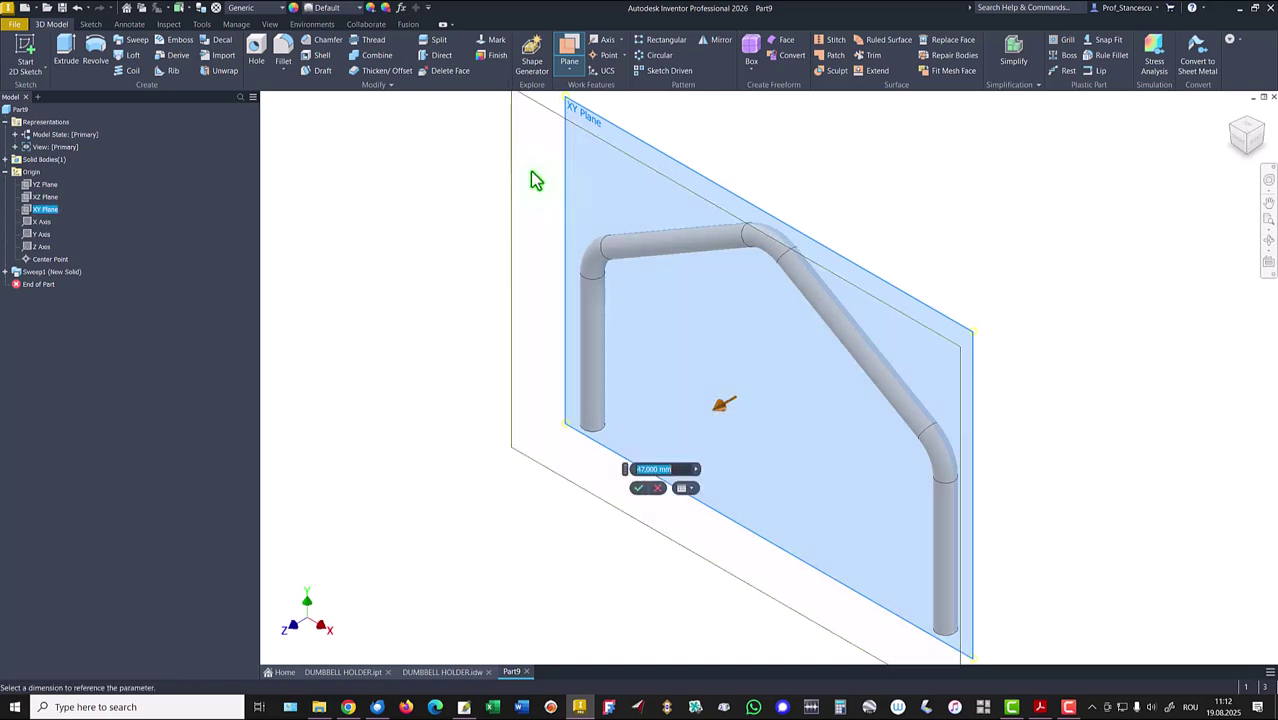
{"action": "type", "text": "70"}
{"action": "key", "text": "Return"}
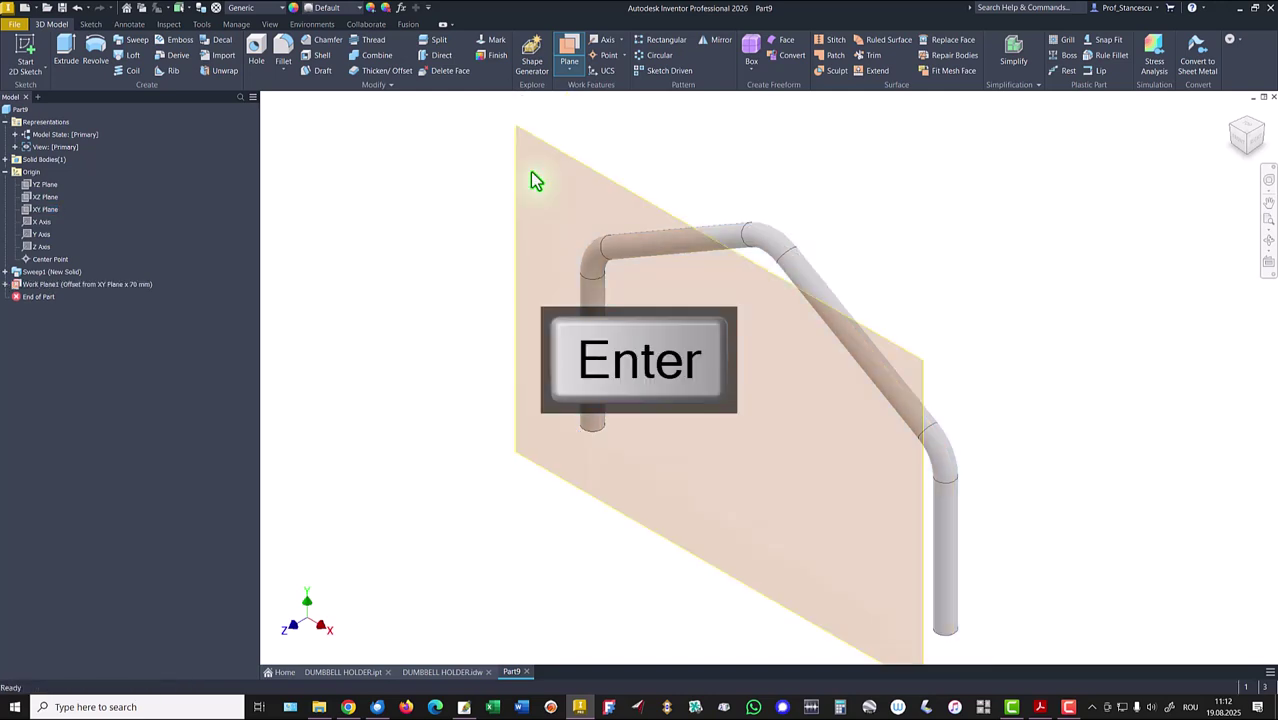
{"action": "left_click", "coordinate": [640, 190]}
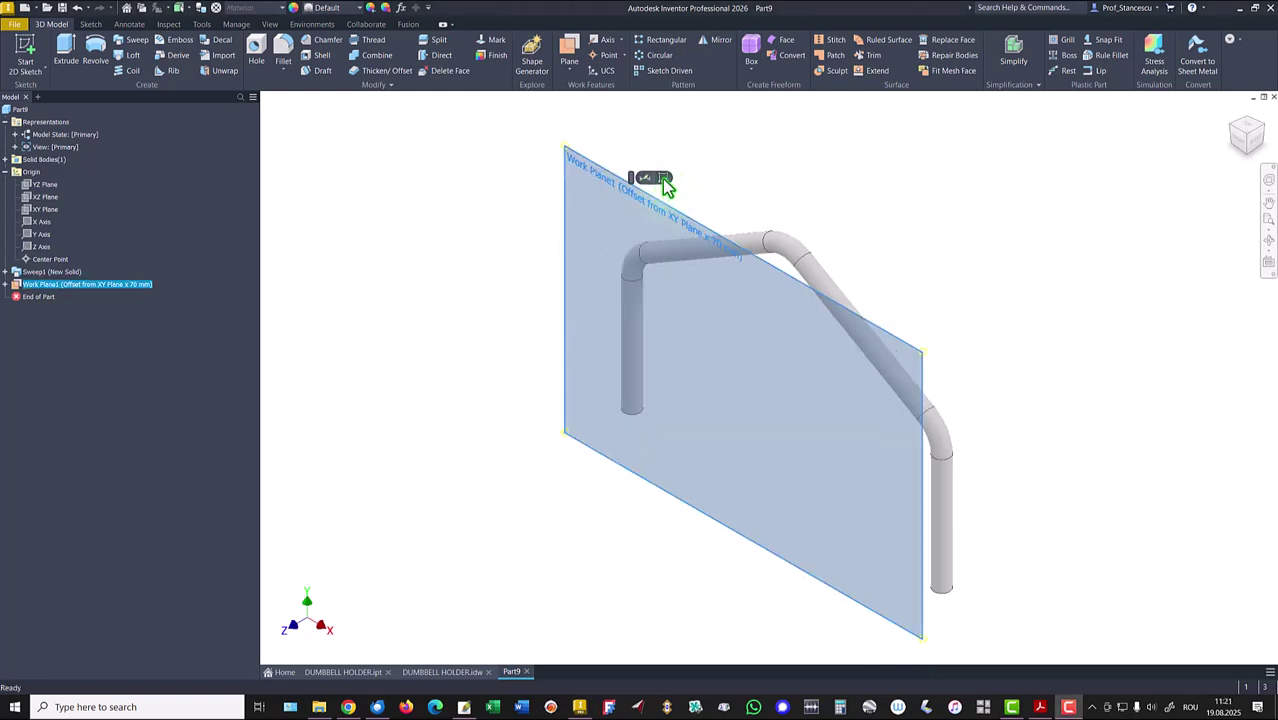
- Start a sketch on Work Plane1, project the leg's bottom edge, and draw an 80 × 40 rectangle
{"action": "left_click", "coordinate": [664, 179]}
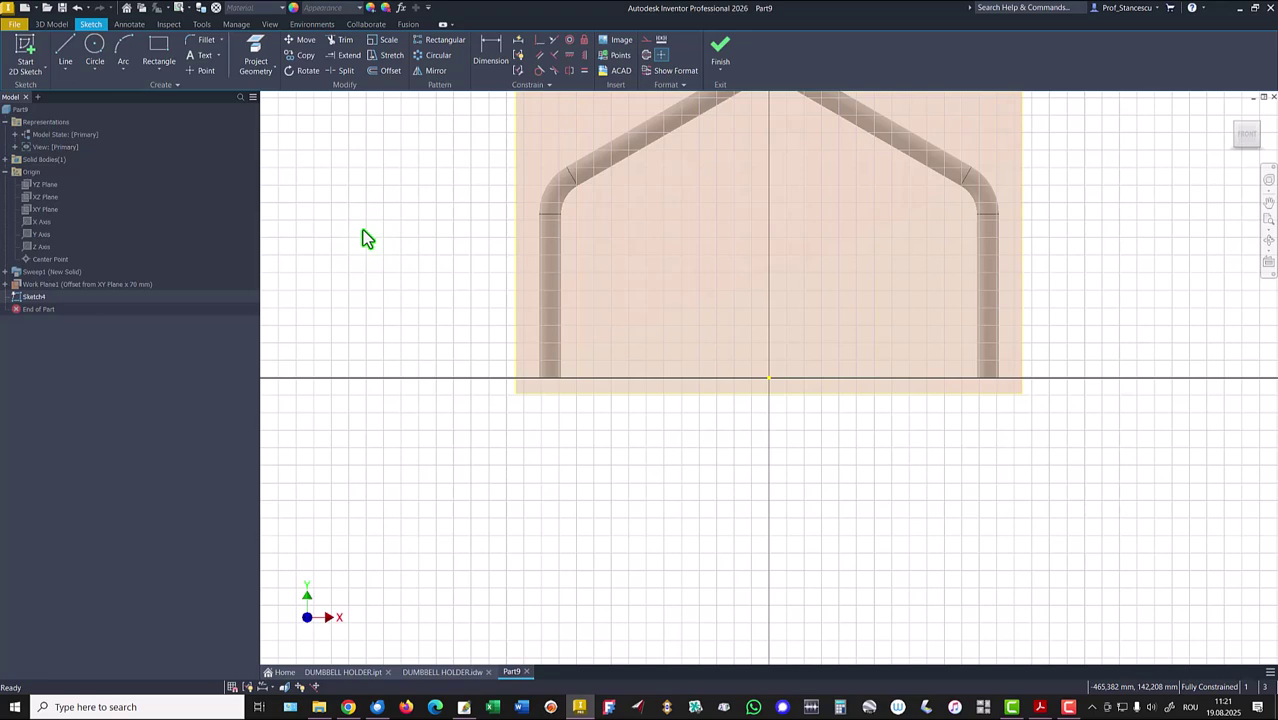
{"action": "left_click", "coordinate": [255, 58]}
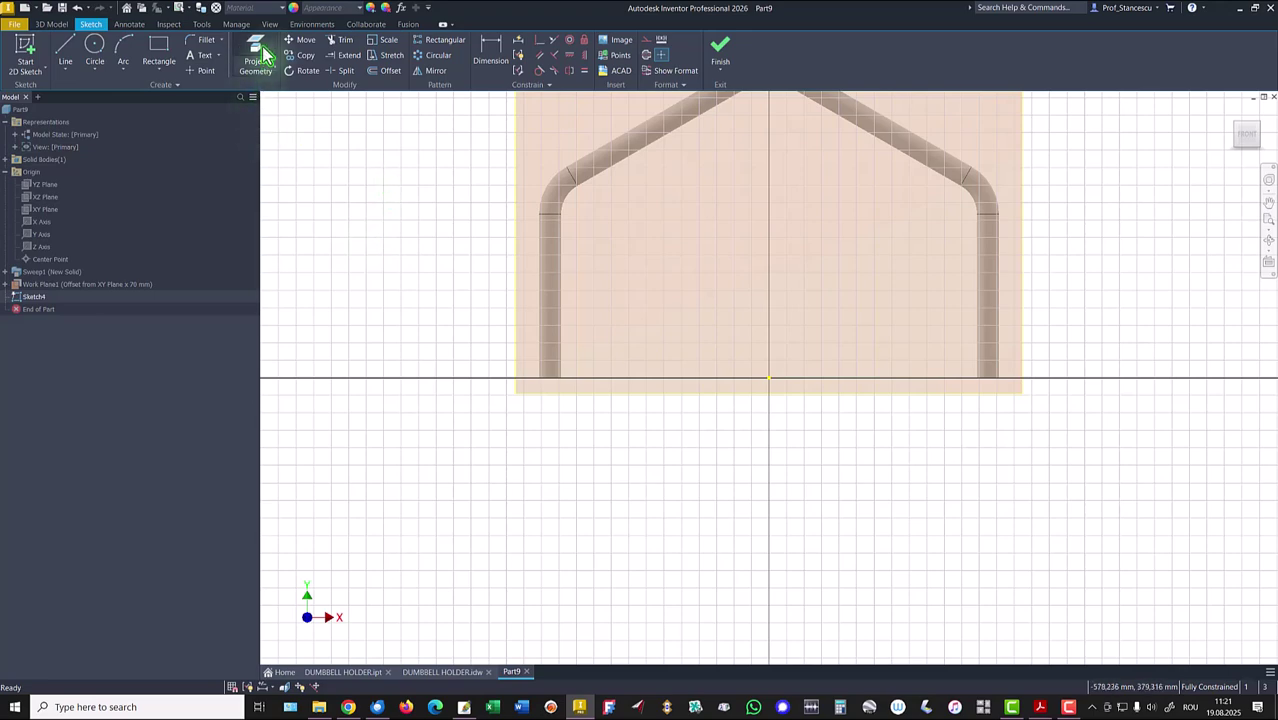
{"action": "left_click", "coordinate": [548, 380]}
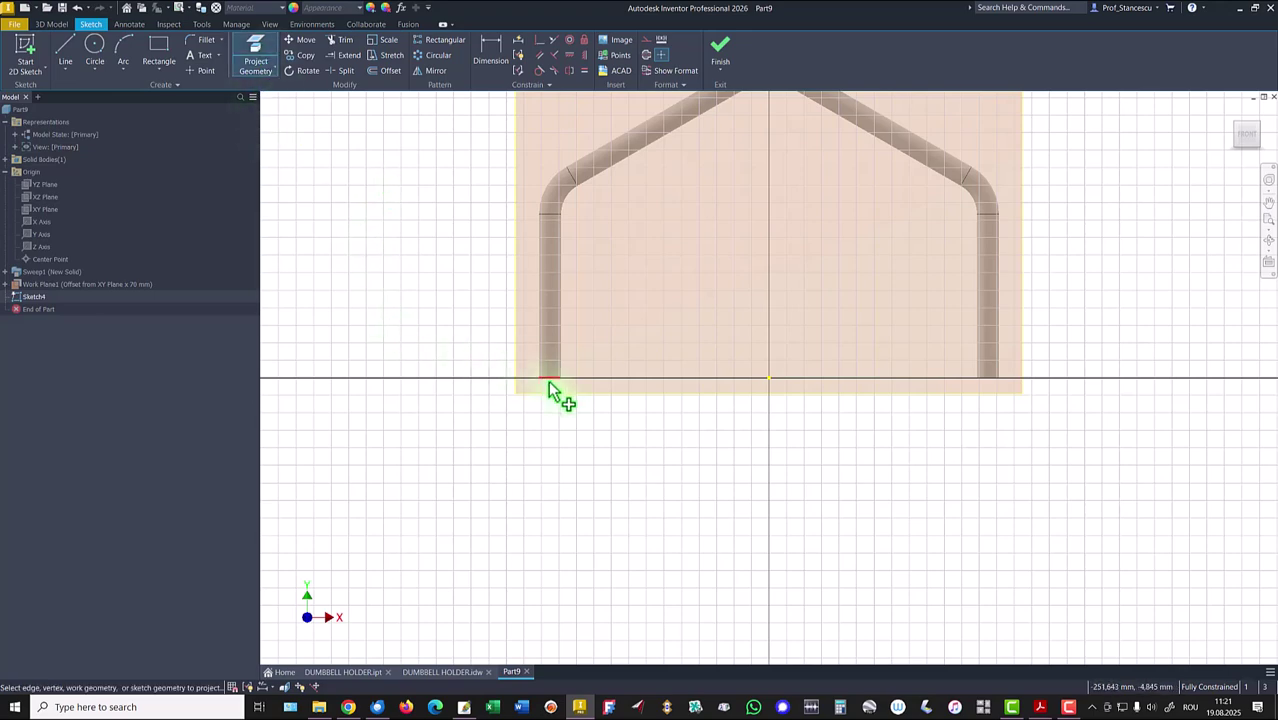
{"action": "left_click", "coordinate": [160, 50]}
{"action": "left_click", "coordinate": [573, 435]}
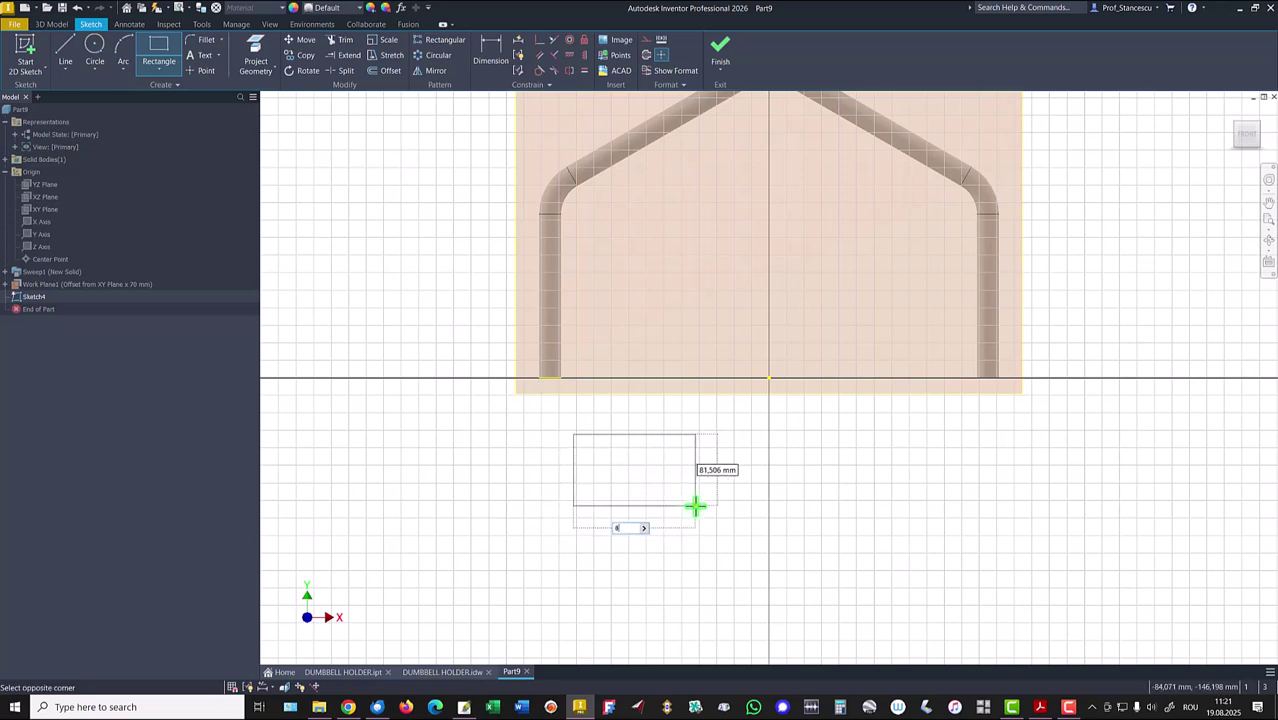
{"action": "type", "text": "80"}
{"action": "key", "text": "Tab"}
{"action": "type", "text": "4"}
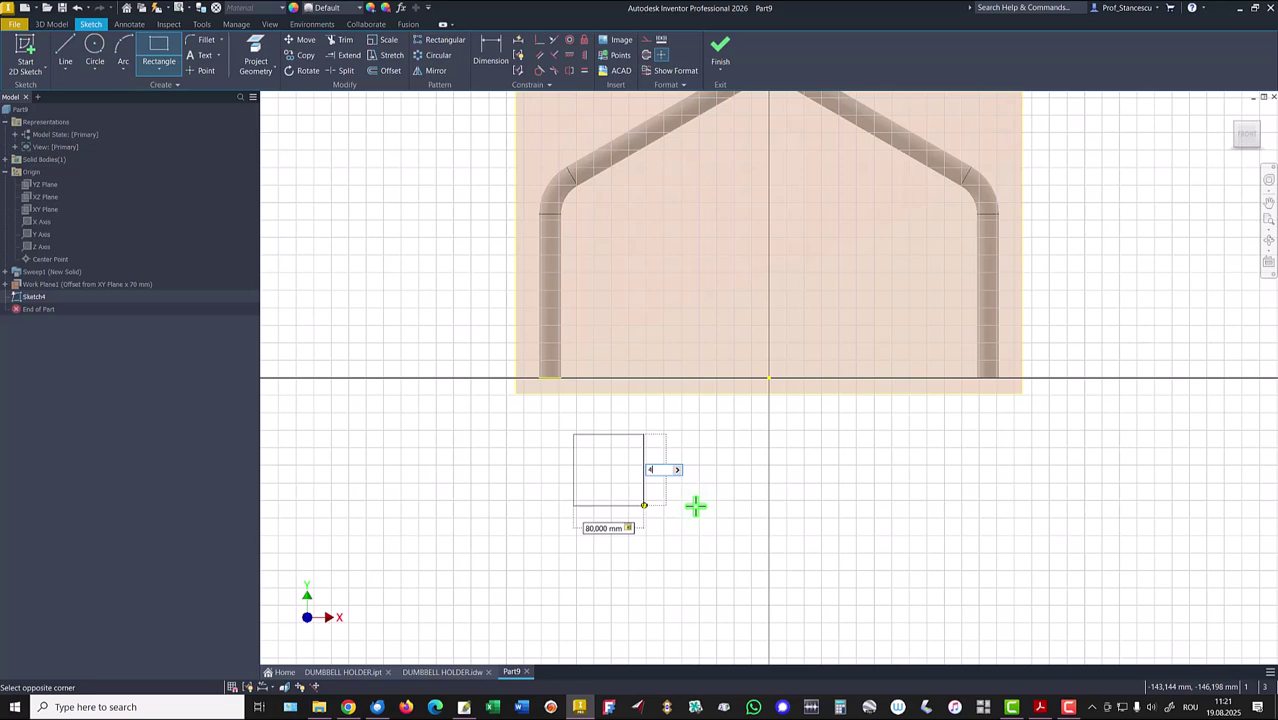
{"action": "type", "text": "0"}
{"action": "key", "text": "Return"}
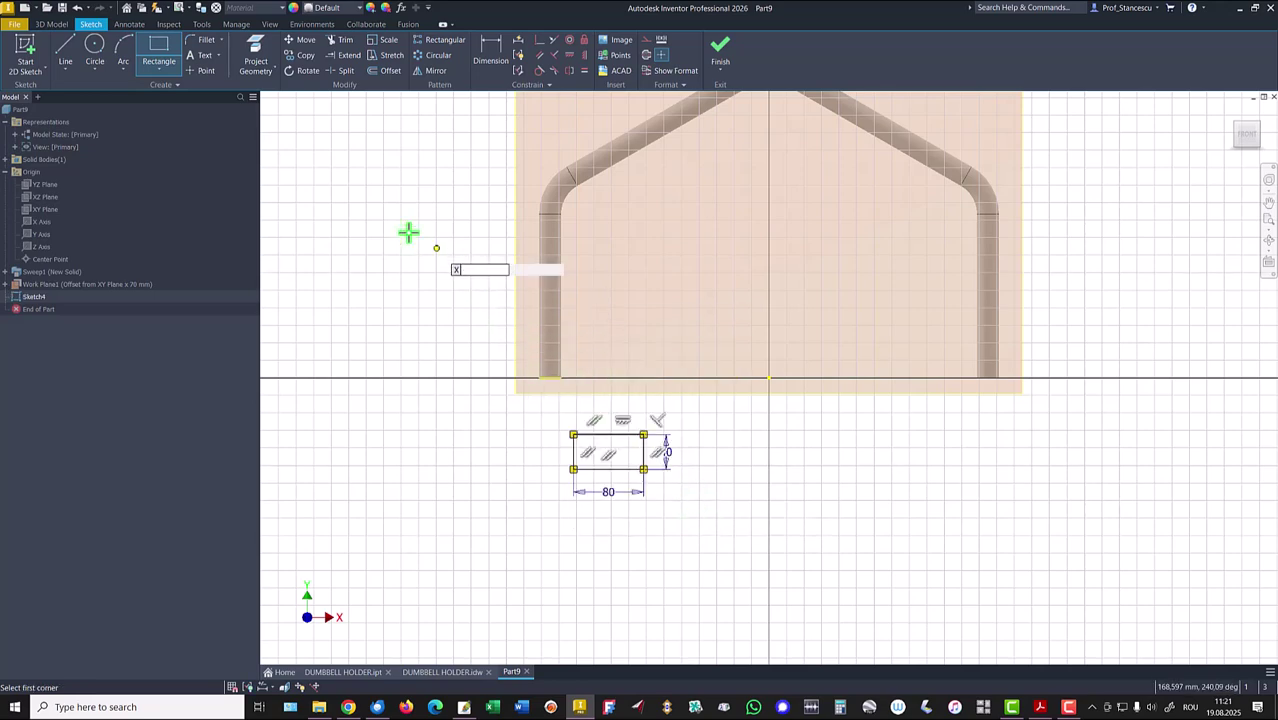
- Round all four rectangle corners with radius 15
{"action": "left_click", "coordinate": [204, 40]}
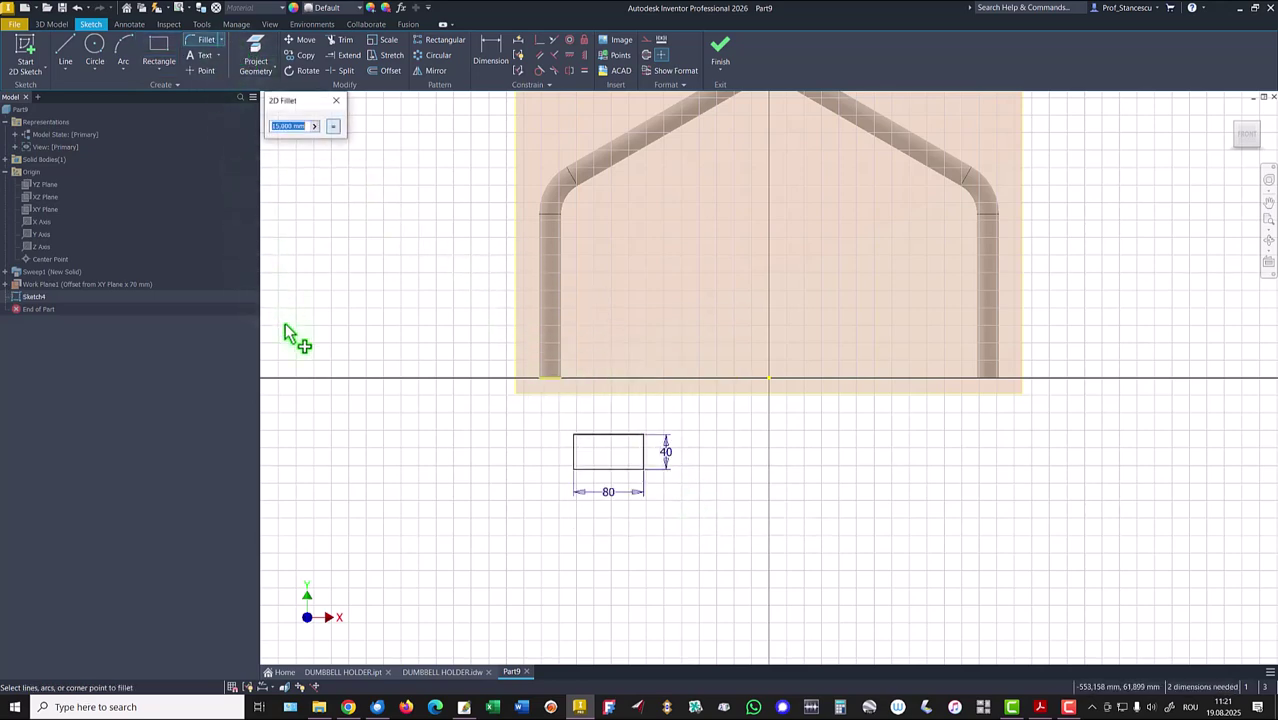
{"action": "type", "text": "15"}
{"action": "left_click", "coordinate": [584, 441]}
{"action": "left_click", "coordinate": [650, 447]}
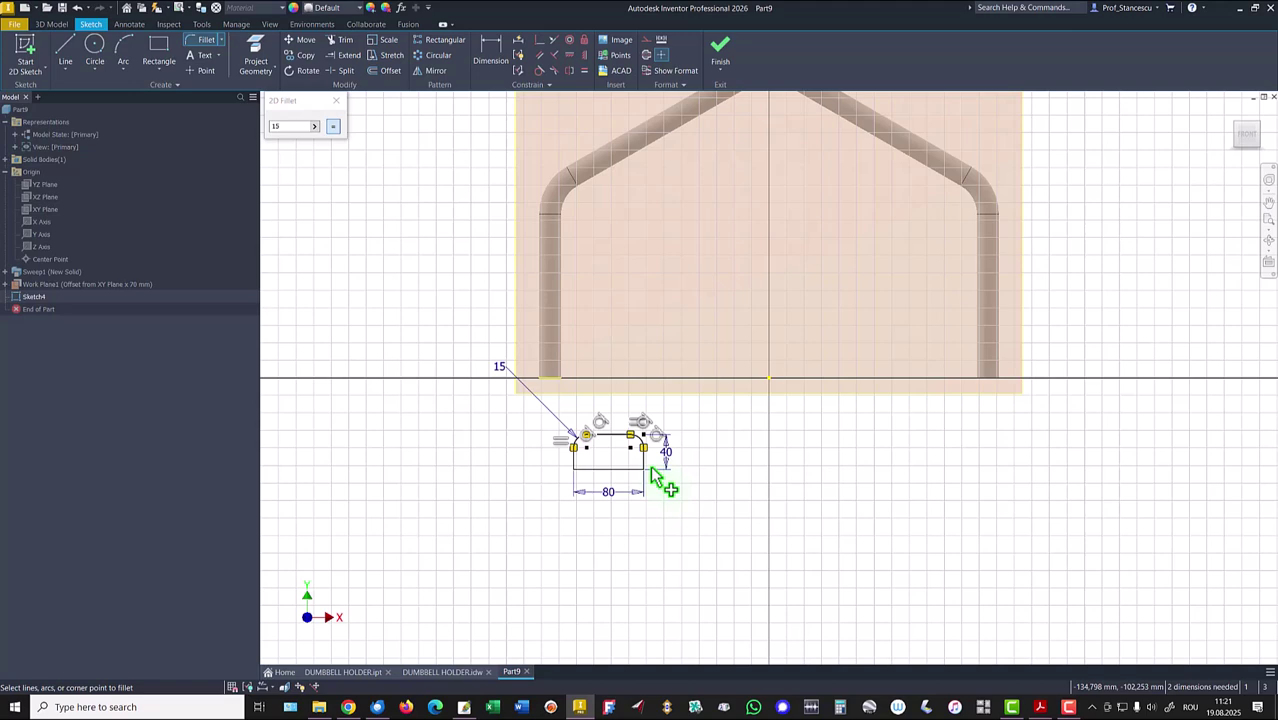
{"action": "left_click", "coordinate": [645, 470]}
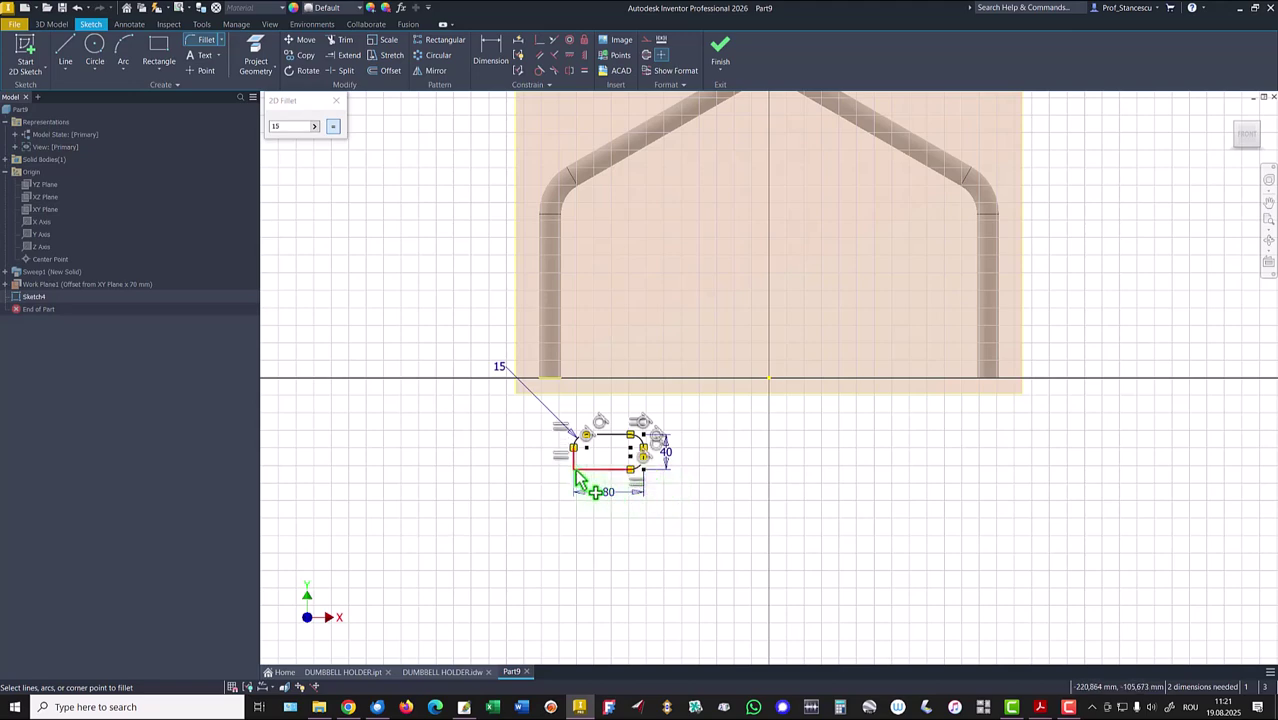
{"action": "left_click", "coordinate": [577, 479]}
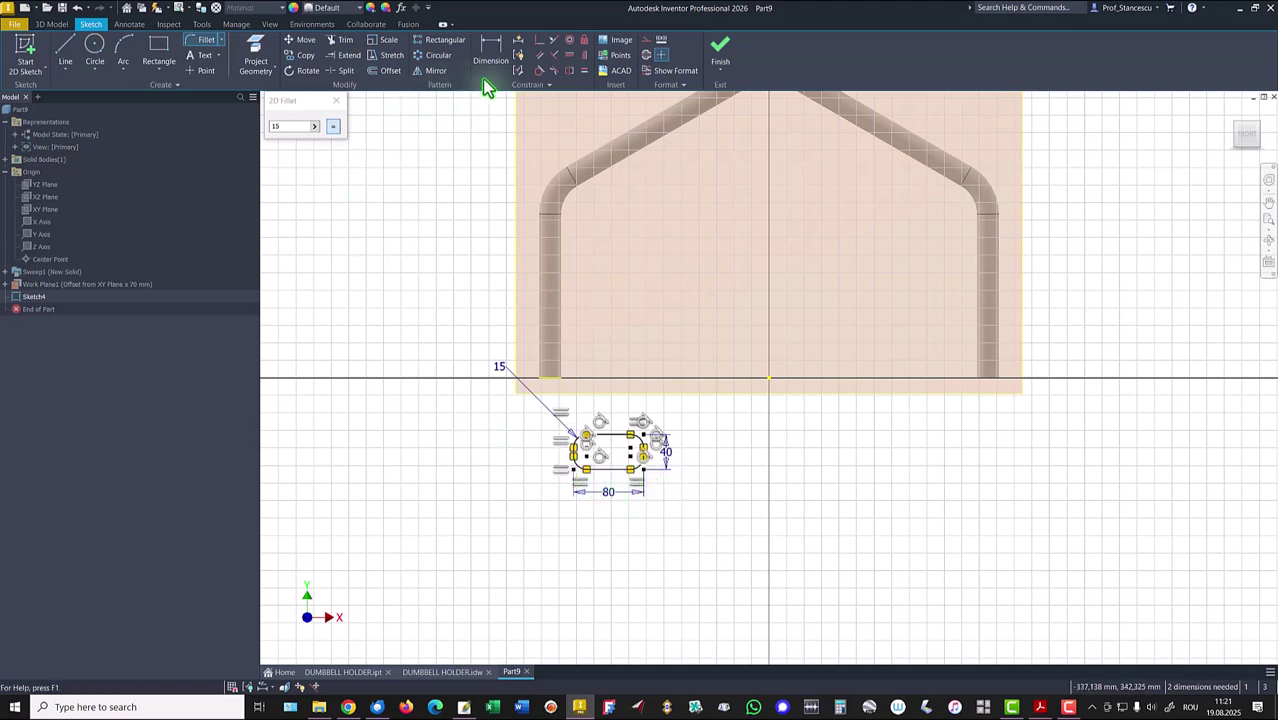
- Attach the slot's top midpoint to the tube leg corner, offset the slot 1.5 inward, and finish the sketch
{"action": "left_click", "coordinate": [539, 45]}
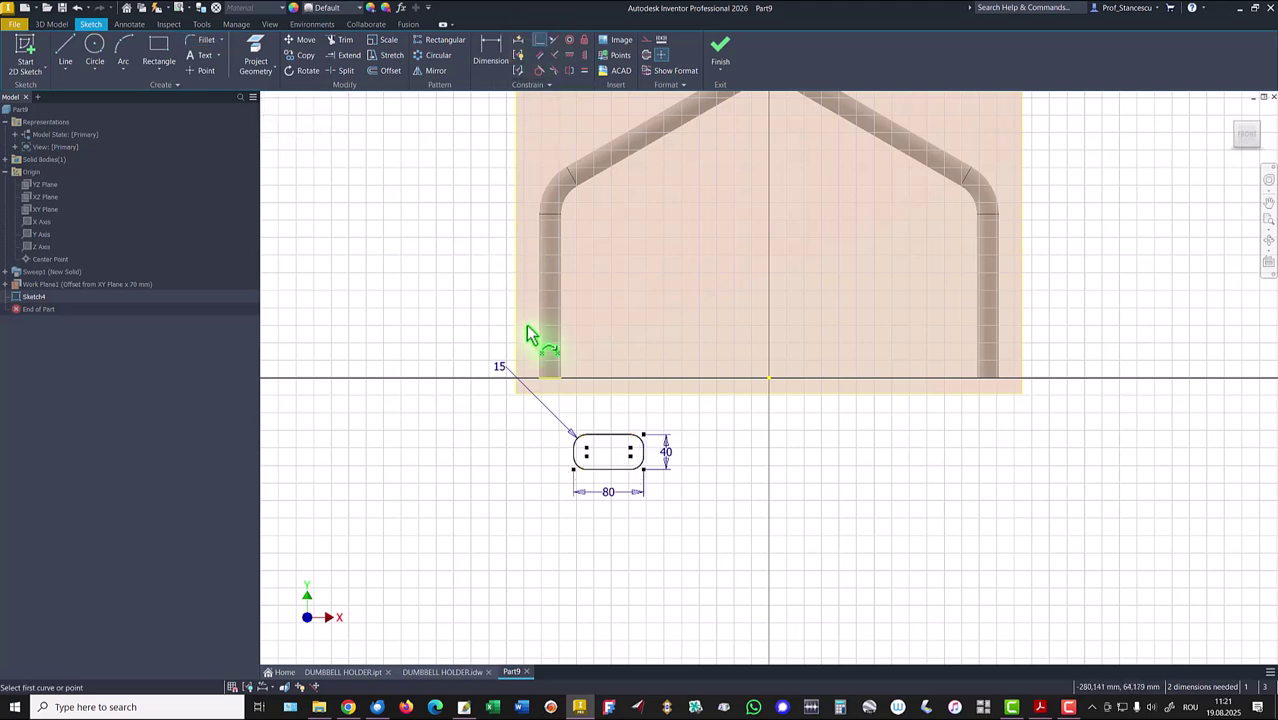
{"action": "left_click", "coordinate": [607, 433]}
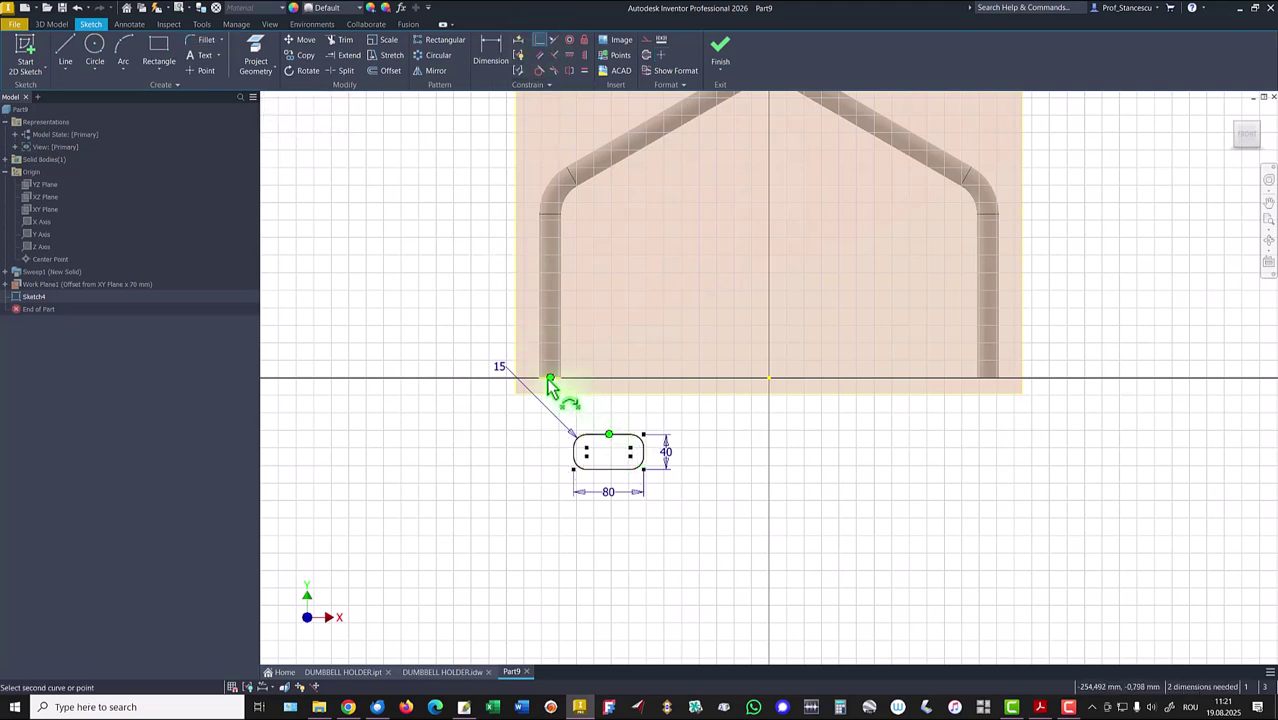
{"action": "left_click", "coordinate": [550, 380]}
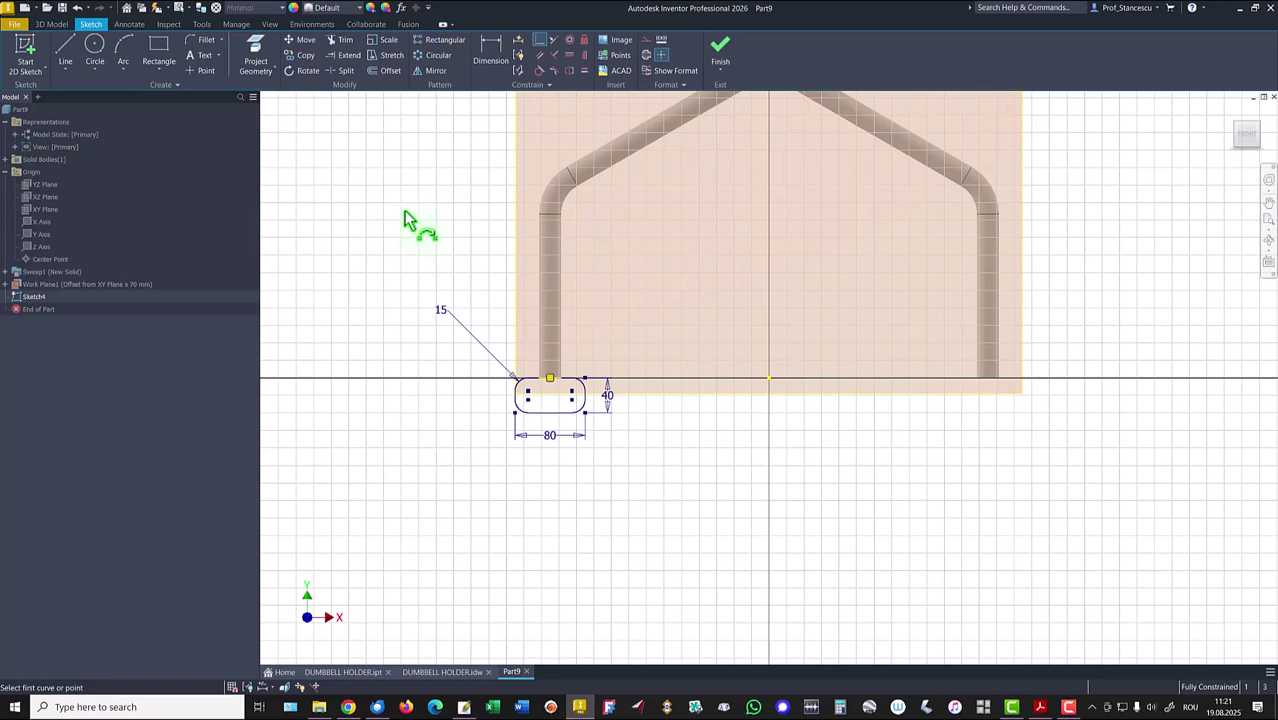
{"action": "left_click", "coordinate": [392, 71]}
{"action": "scroll", "coordinate": [522, 450], "scroll_direction": "up", "scroll_amount": 5}
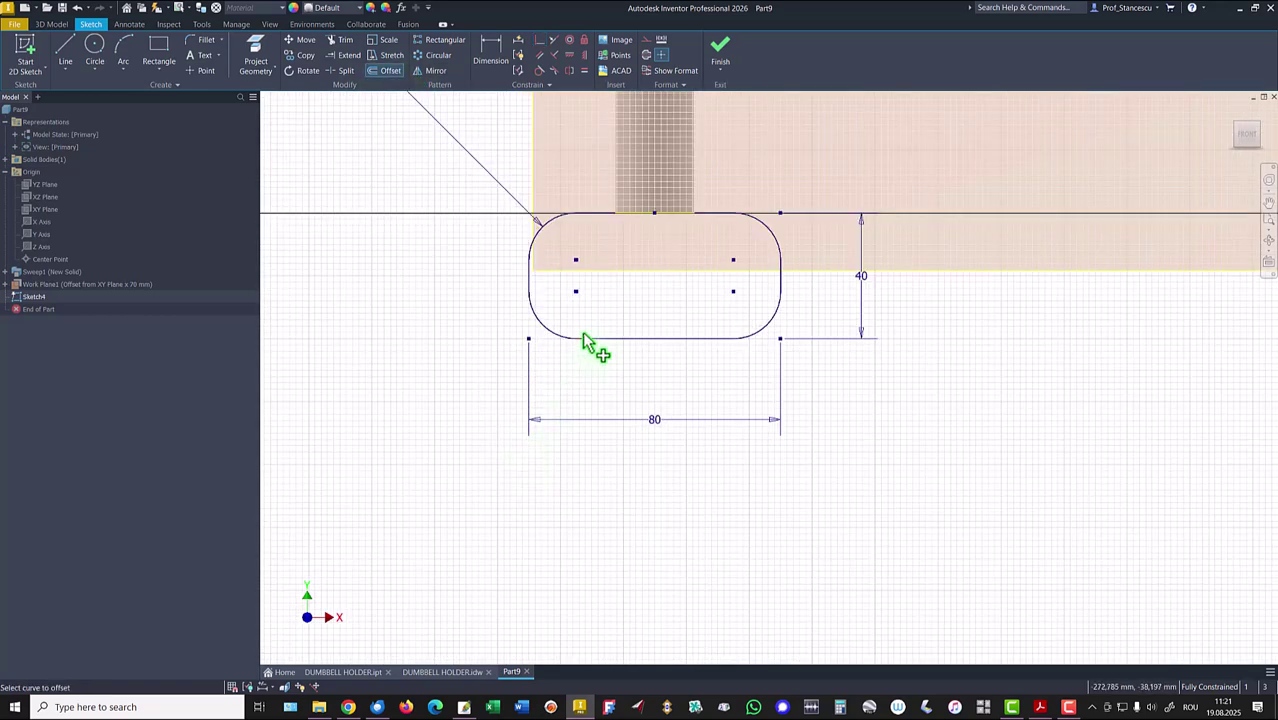
{"action": "left_click", "coordinate": [589, 338]}
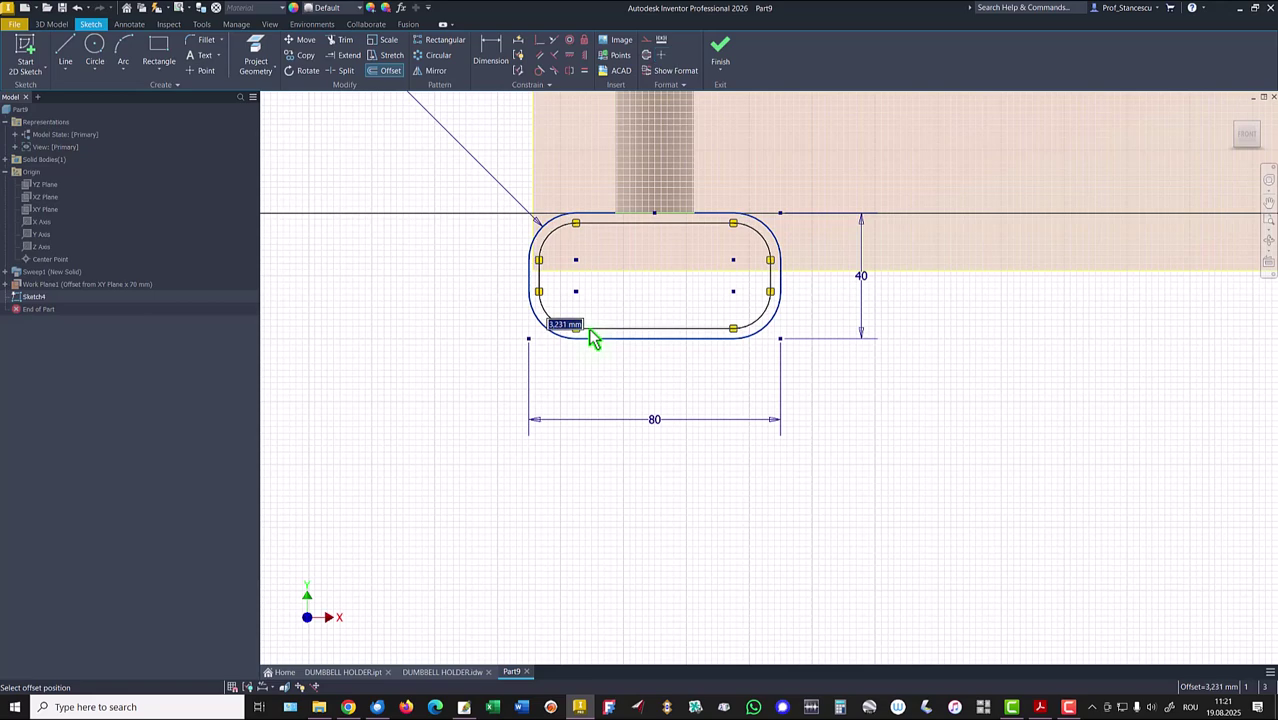
{"action": "key", "text": "Return"}
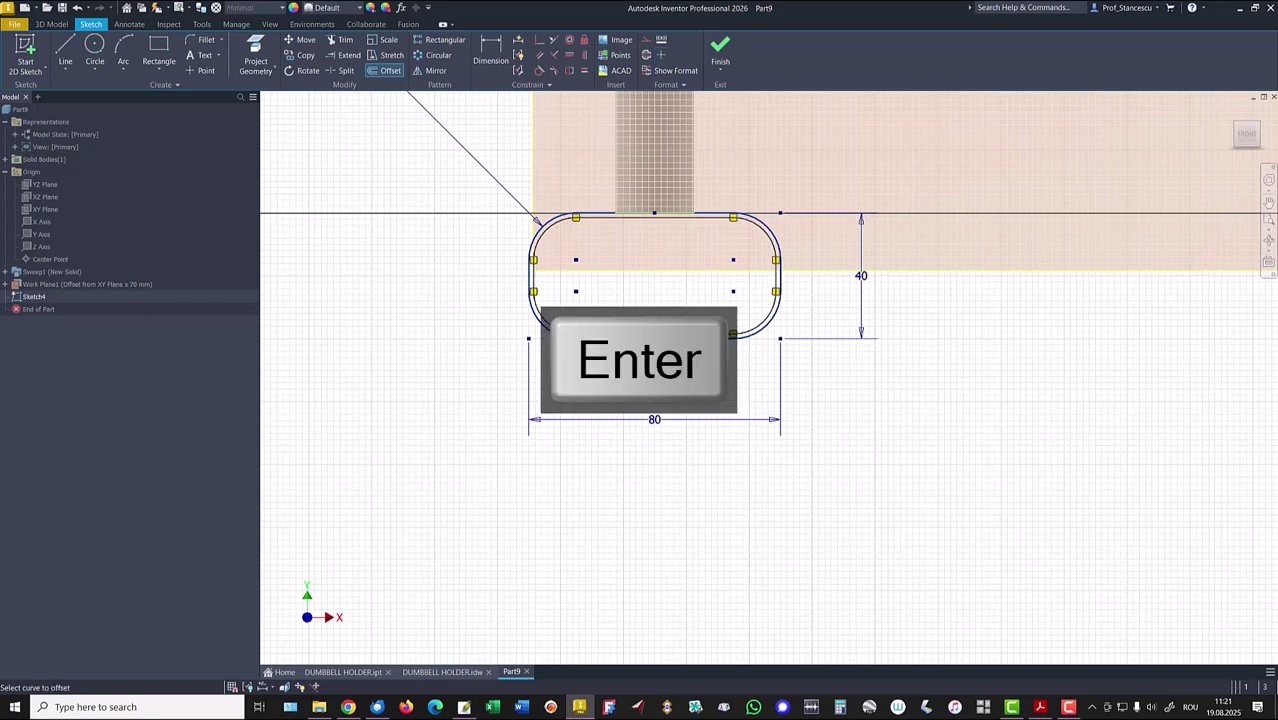
{"action": "left_click", "coordinate": [722, 52]}
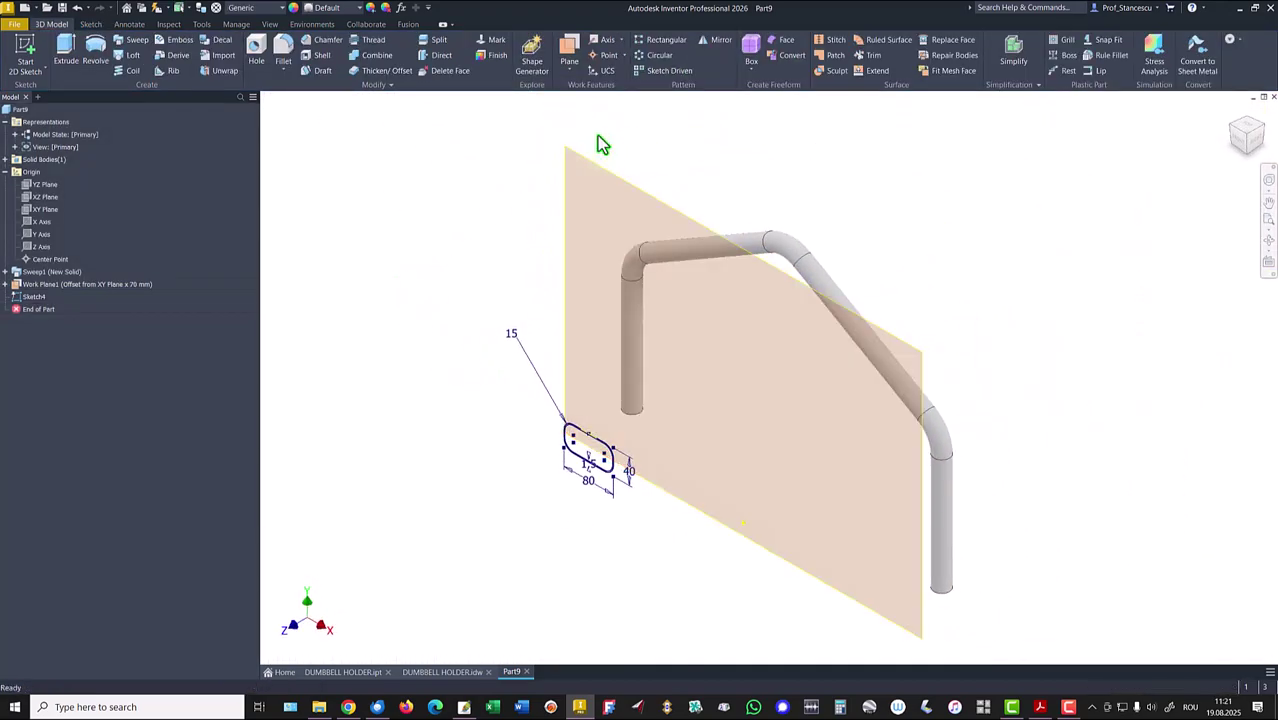
- Hide the work plane and extrude the slot's 1.5 mm thin wall 1340 mm as Extrusion2
{"action": "right_click", "coordinate": [579, 163]}
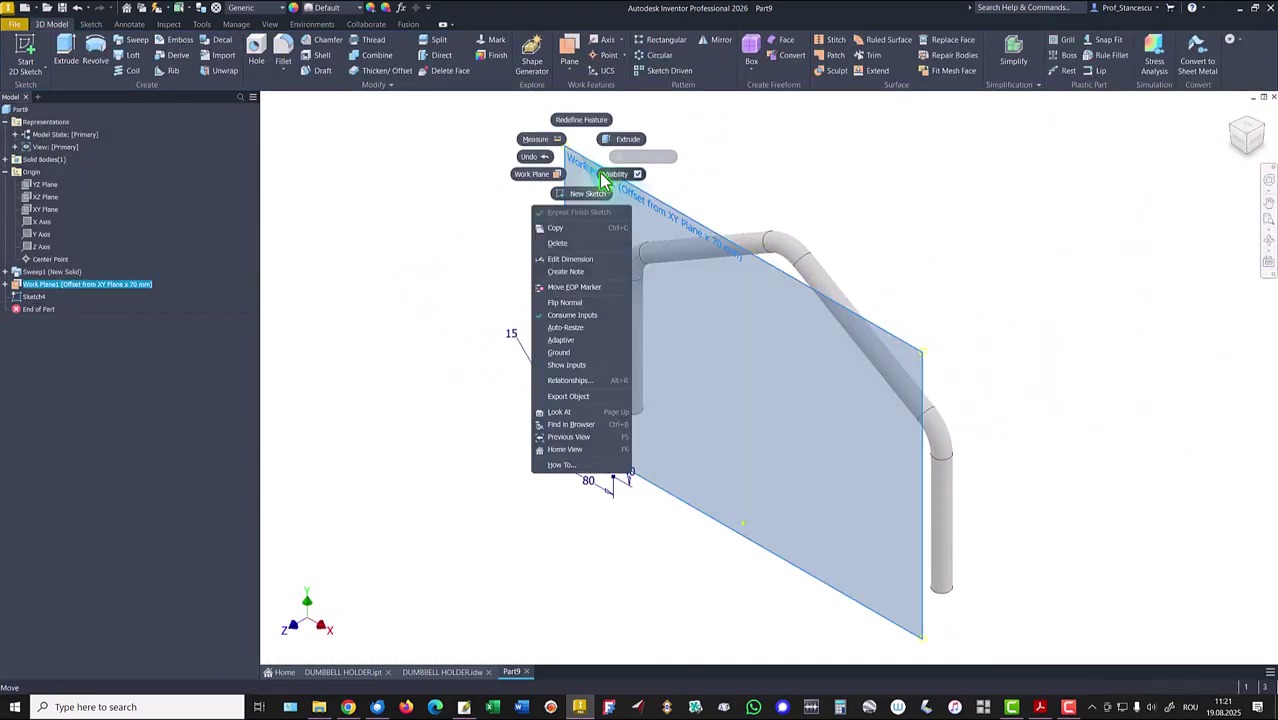
{"action": "left_click", "coordinate": [612, 175]}
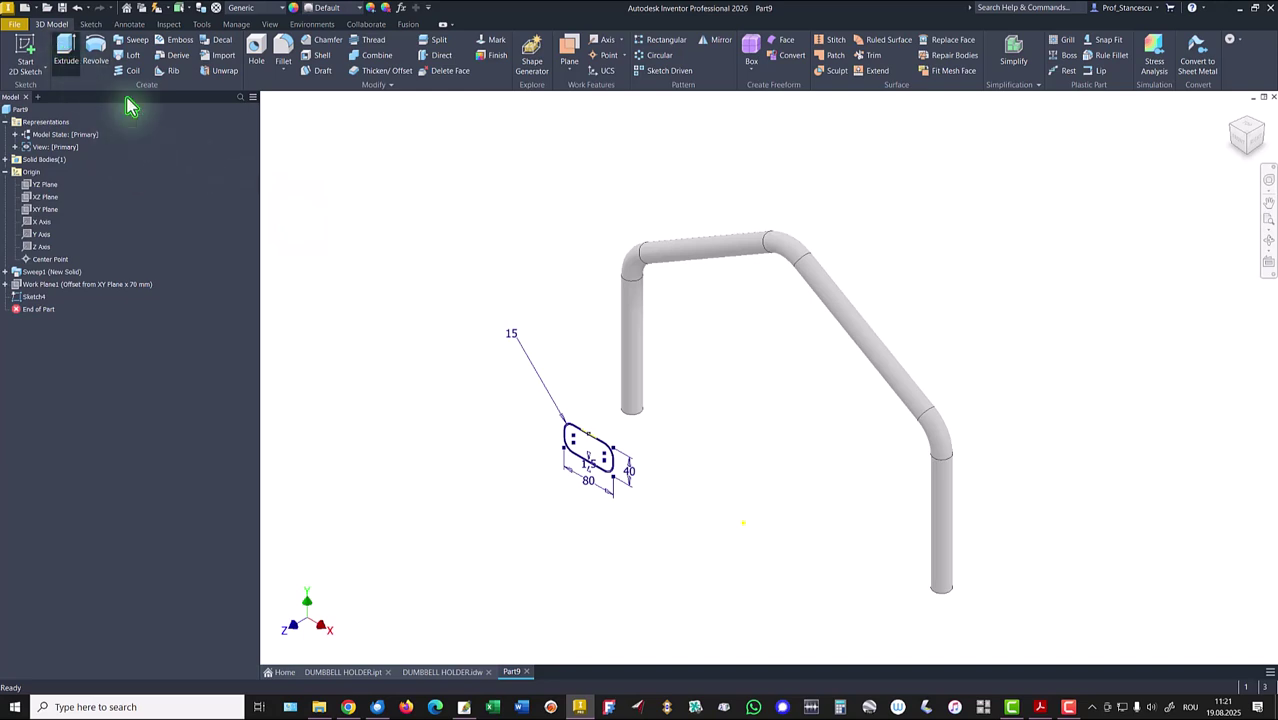
{"action": "left_click", "coordinate": [66, 50]}
{"action": "scroll", "coordinate": [580, 470], "scroll_direction": "up", "scroll_amount": 8}
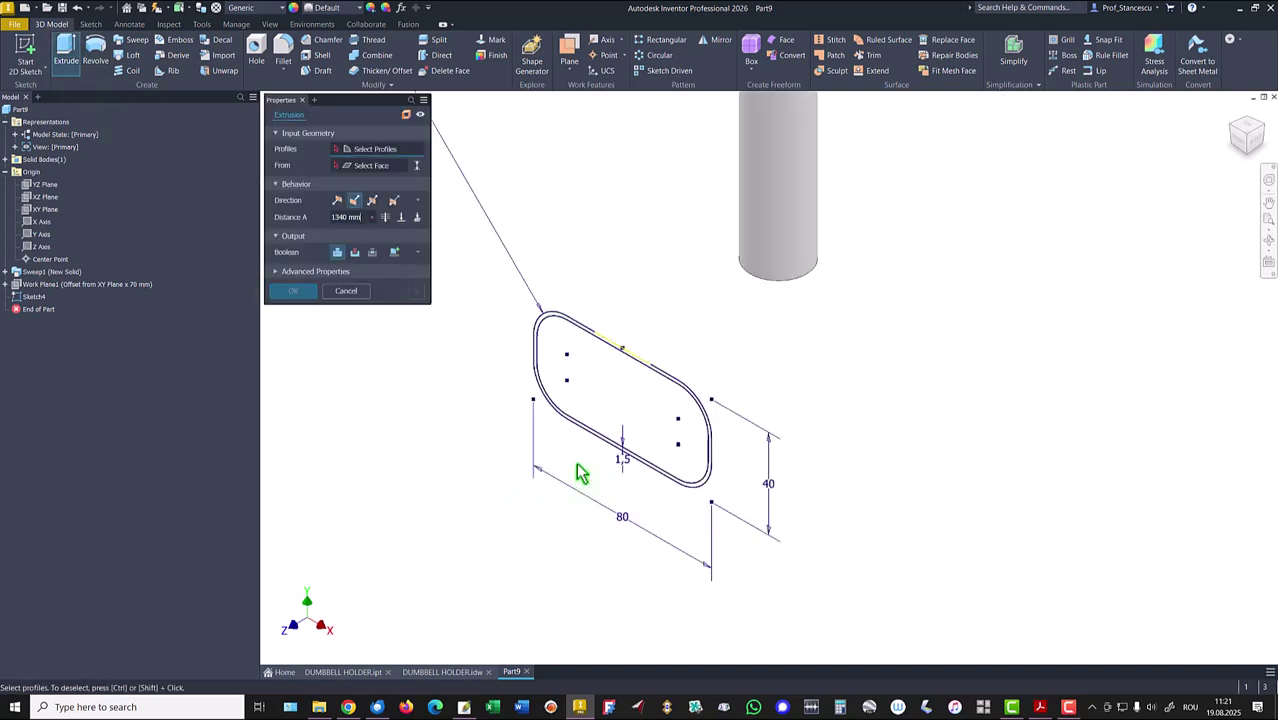
{"action": "scroll", "coordinate": [562, 386], "scroll_direction": "up", "scroll_amount": 5}
{"action": "left_click", "coordinate": [556, 382]}
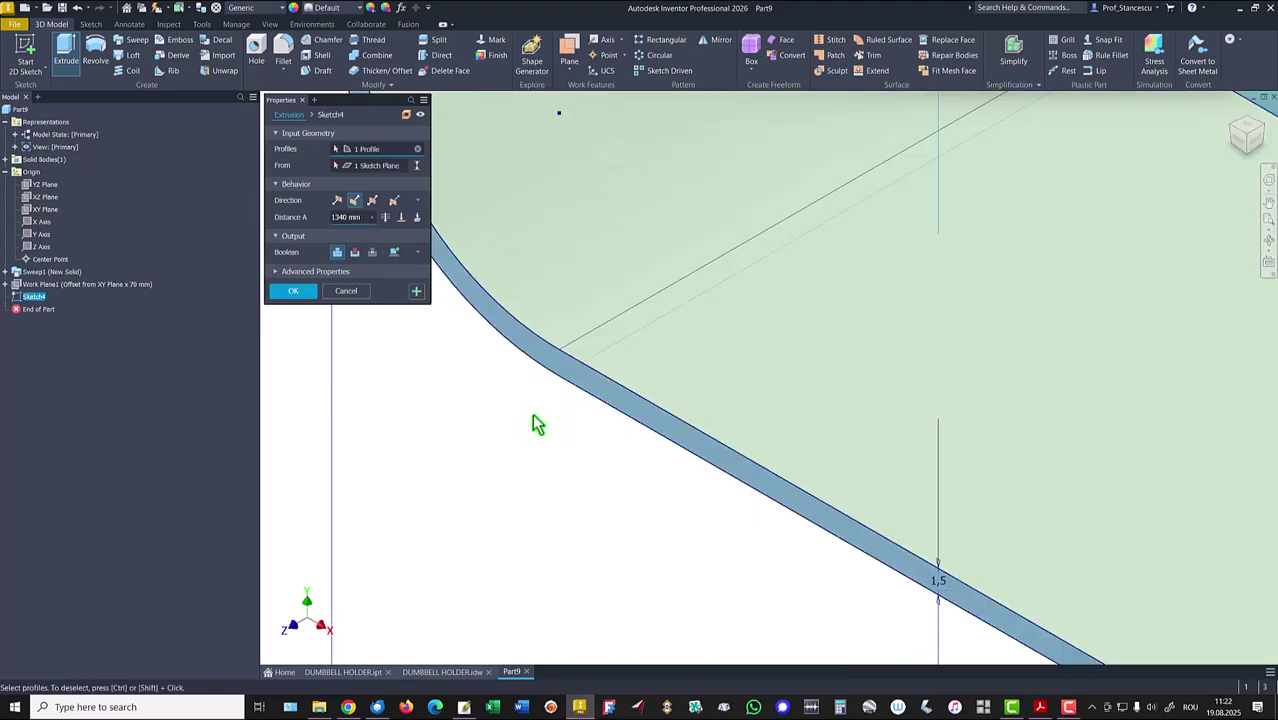
{"action": "scroll", "coordinate": [530, 425], "scroll_direction": "down", "scroll_amount": 5}
{"action": "scroll", "coordinate": [522, 419], "scroll_direction": "down", "scroll_amount": 3}
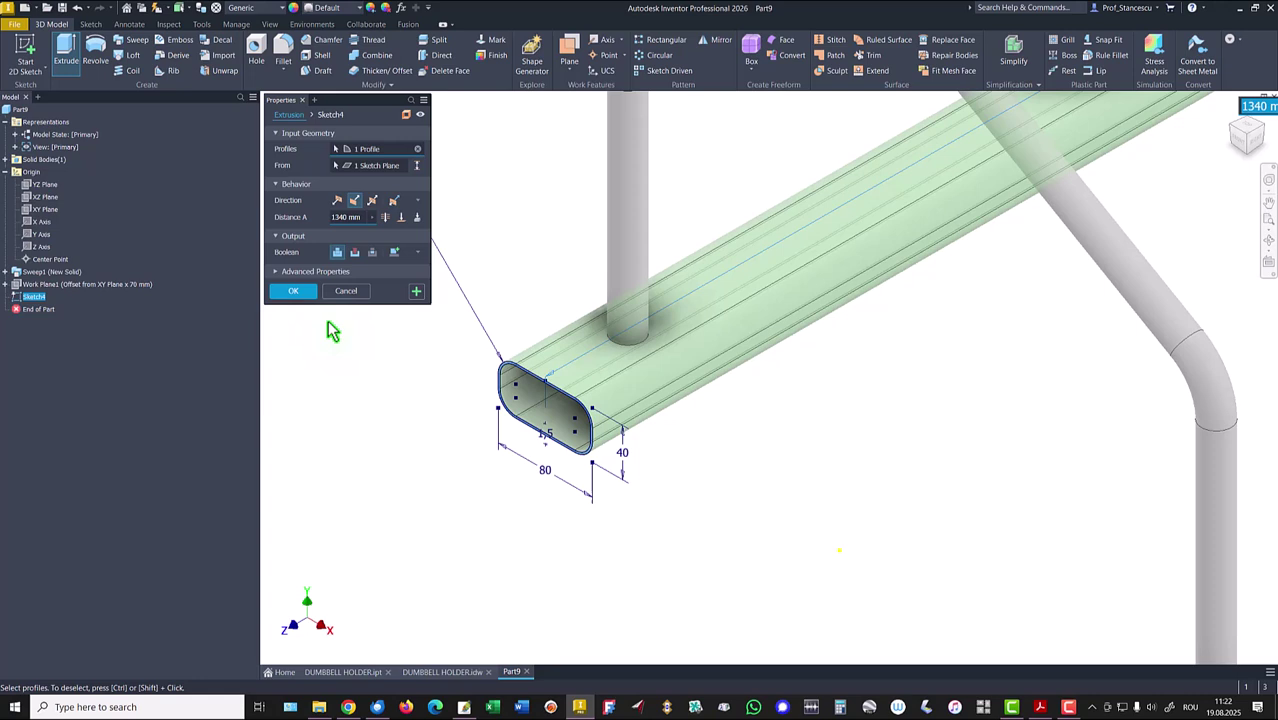
{"action": "left_click", "coordinate": [284, 293]}
{"action": "key", "text": "F6"}
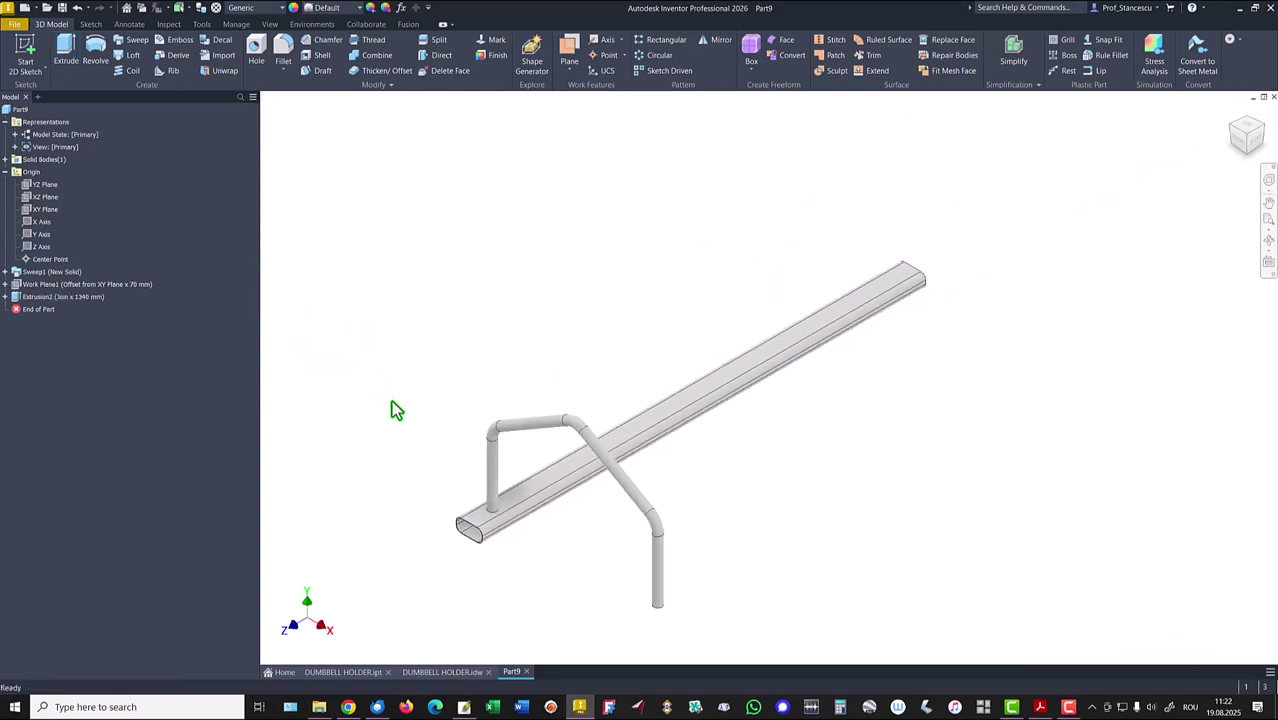
- Start a new sketch on the rail's open end face
{"action": "scroll", "coordinate": [433, 492], "scroll_direction": "up", "scroll_amount": 5}
{"action": "scroll", "coordinate": [474, 480], "scroll_direction": "up", "scroll_amount": 5}
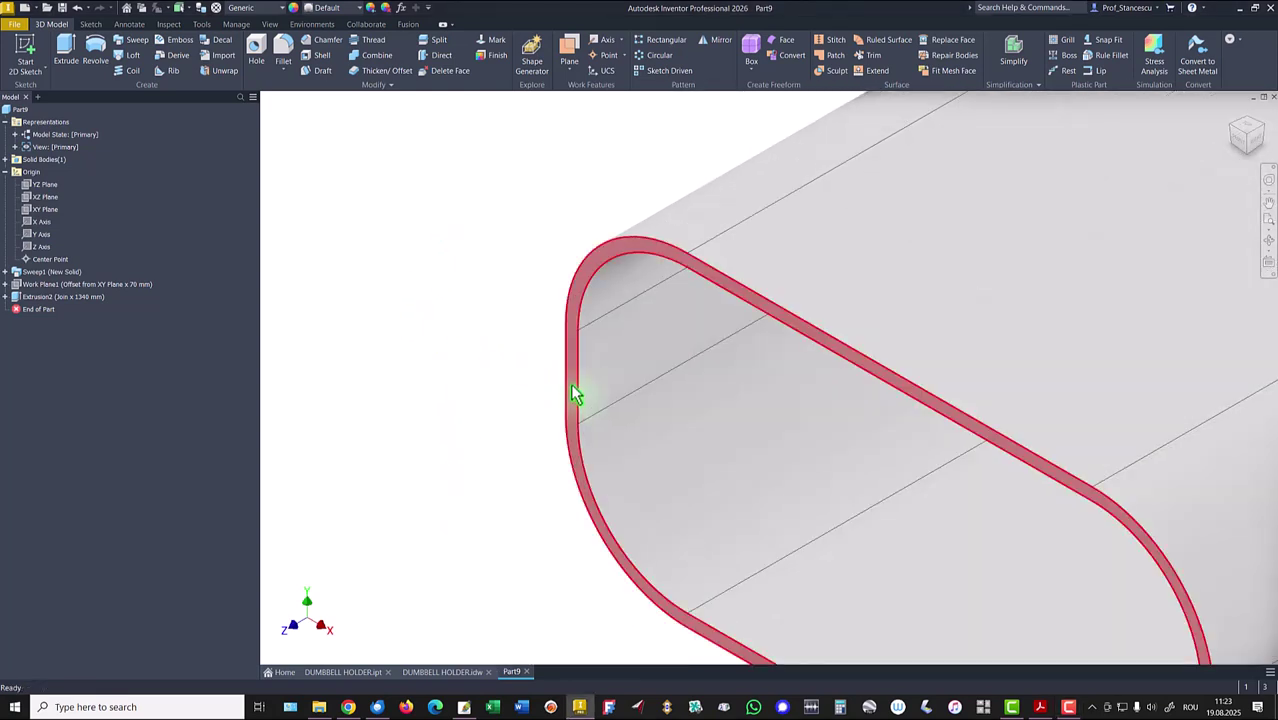
{"action": "left_click", "coordinate": [577, 391]}
{"action": "left_click", "coordinate": [664, 378]}
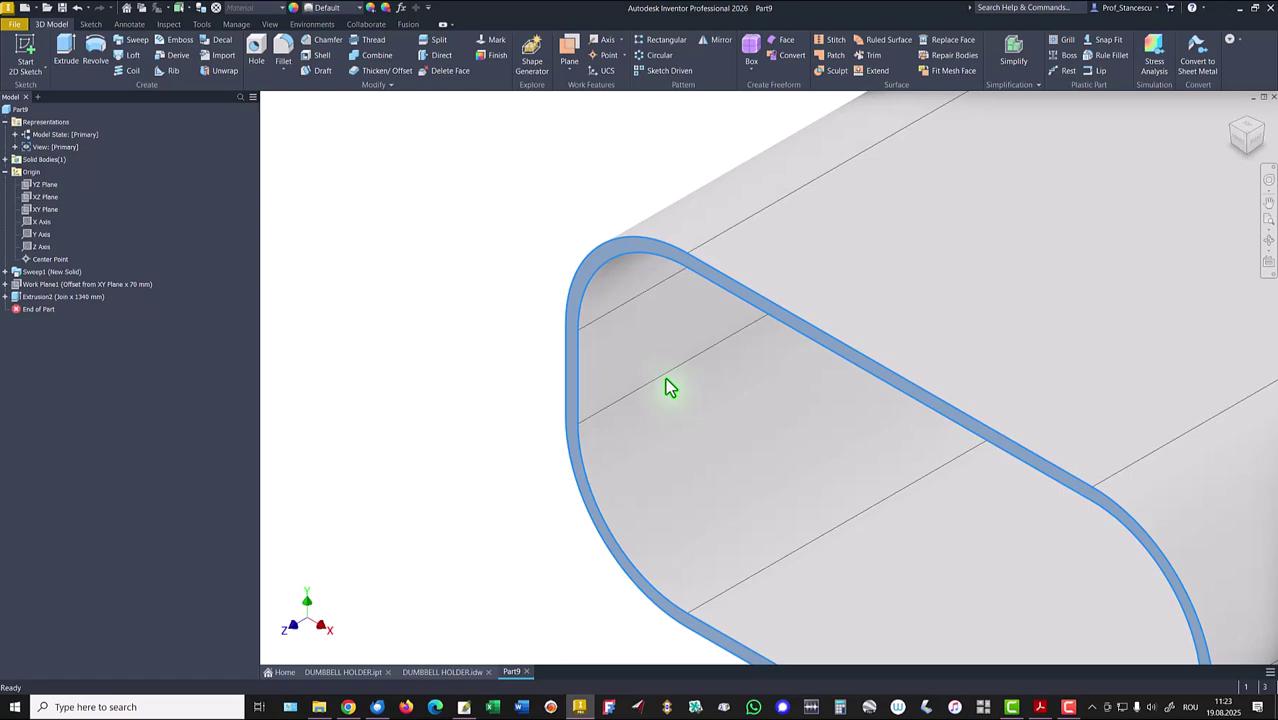
{"action": "key", "text": "Home"}
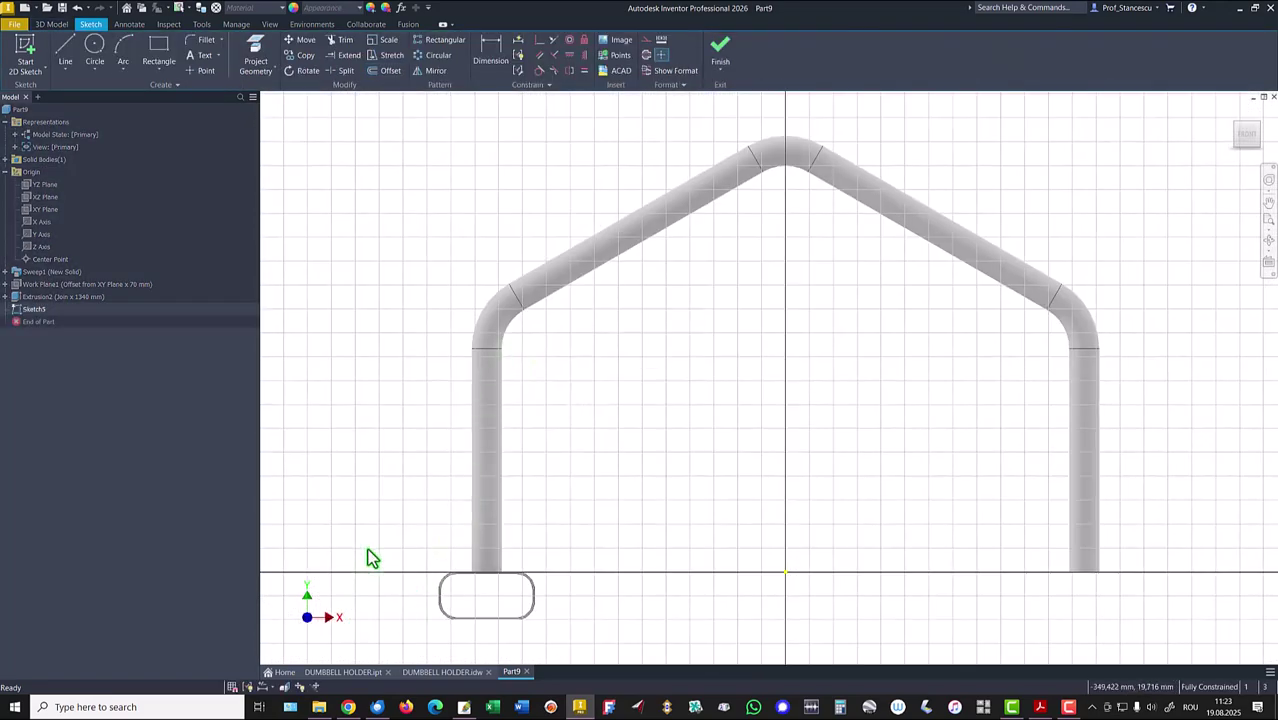
- Project the rail's outer rounded-slot outline into the sketch with Project Geometry
{"action": "left_click", "coordinate": [255, 58]}
{"action": "scroll", "coordinate": [615, 625], "scroll_direction": "up", "scroll_amount": 2}
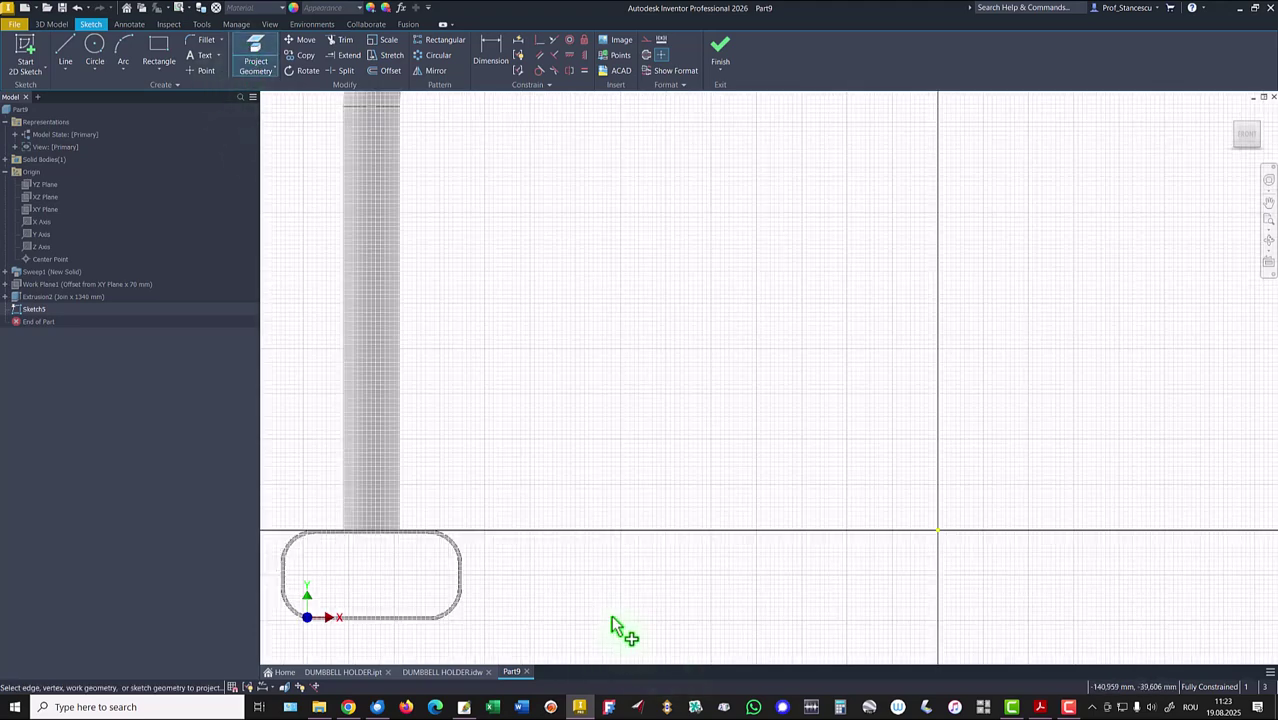
{"action": "scroll", "coordinate": [528, 613], "scroll_direction": "up", "scroll_amount": 2}
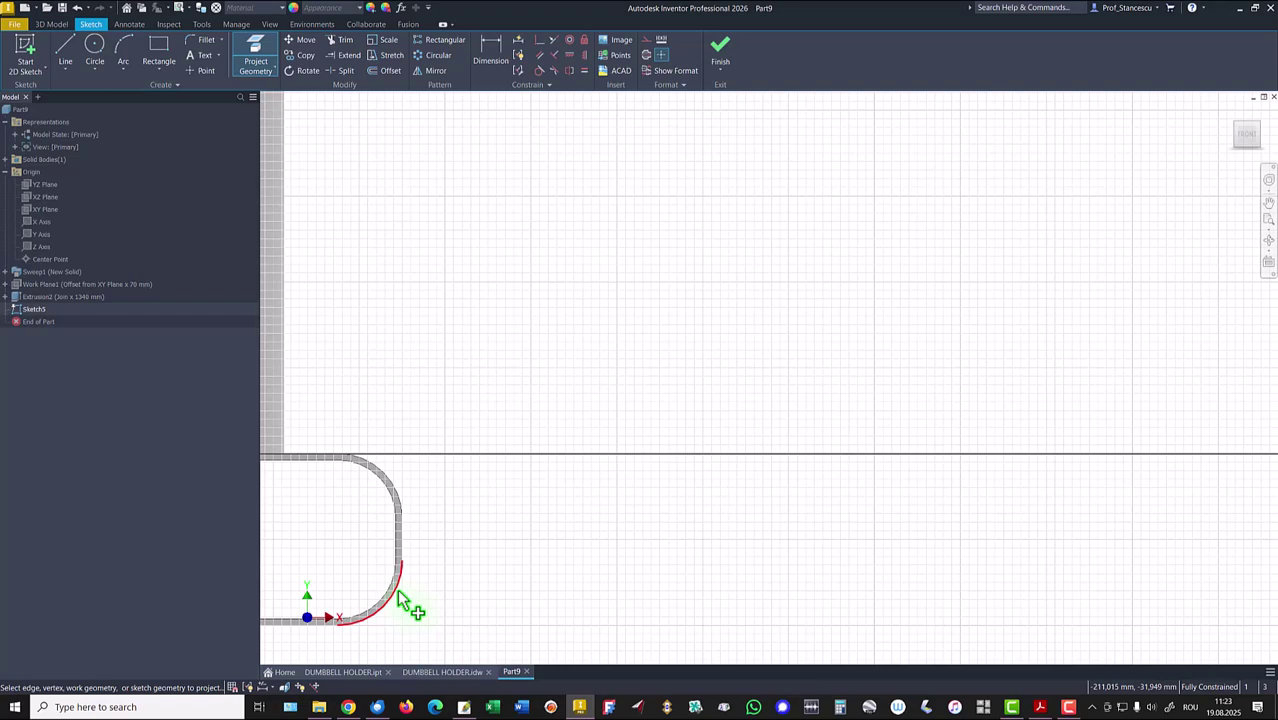
{"action": "middle_click_drag", "start_coordinate": [490, 595], "coordinate": [752, 533]}
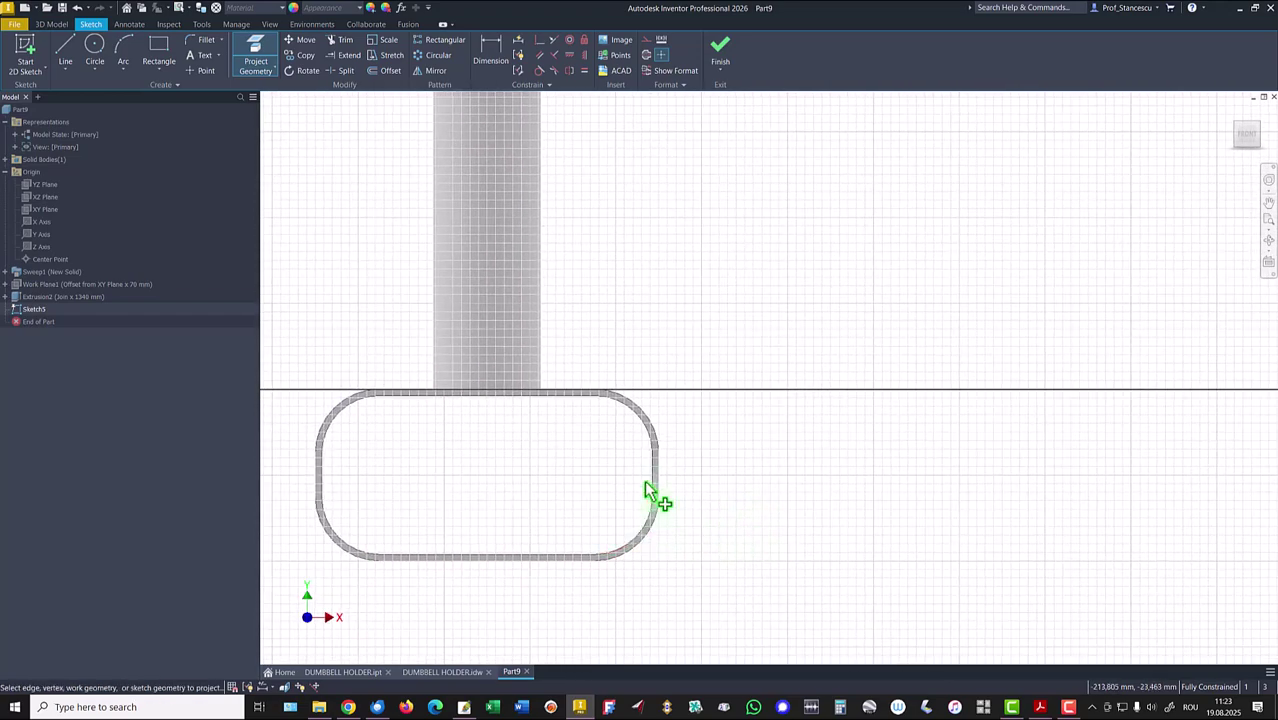
{"action": "scroll", "coordinate": [655, 469], "scroll_direction": "up", "scroll_amount": 2}
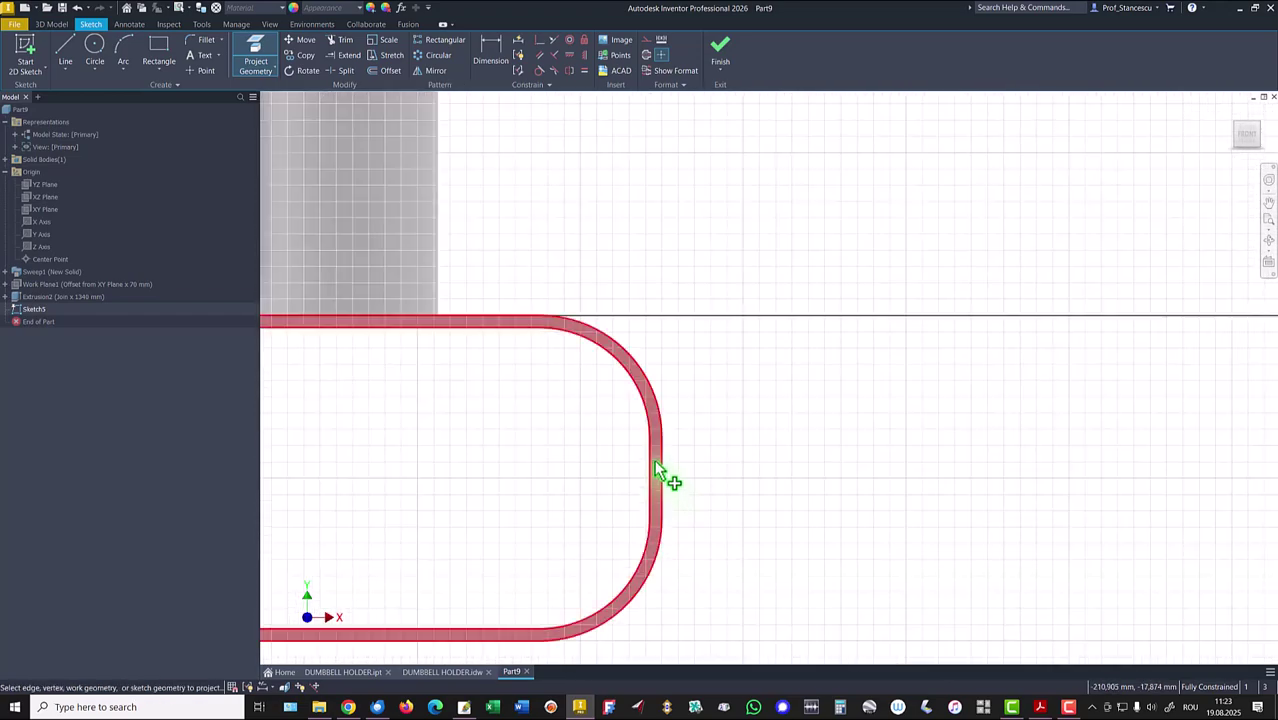
{"action": "left_click", "coordinate": [654, 460]}
{"action": "scroll", "coordinate": [757, 427], "scroll_direction": "down", "scroll_amount": 2}
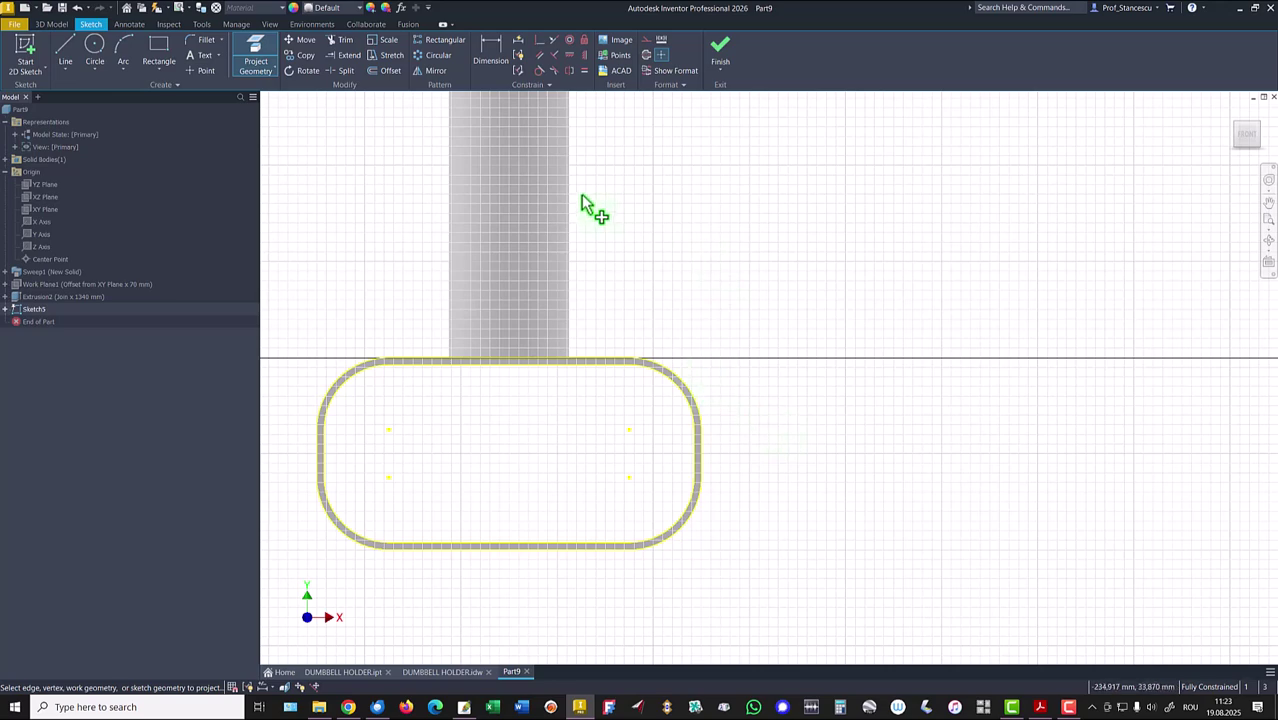
{"action": "right_click", "coordinate": [661, 309]}
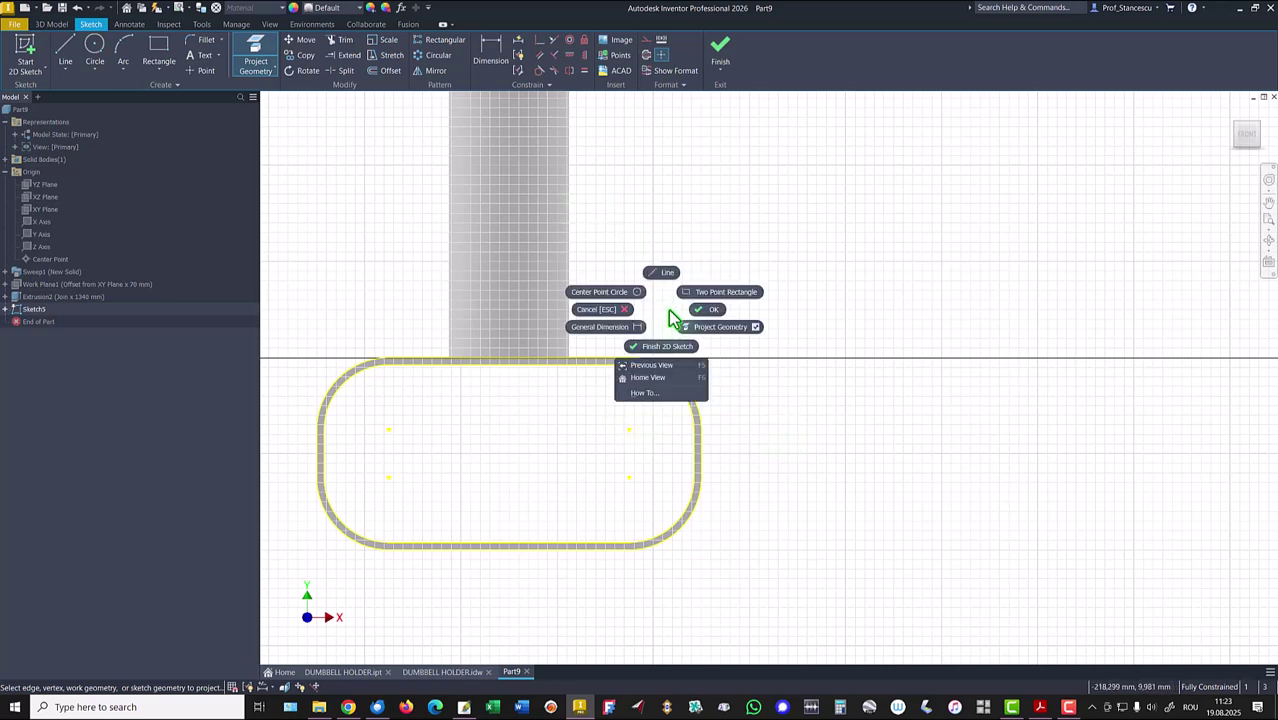
{"action": "left_click", "coordinate": [706, 309]}
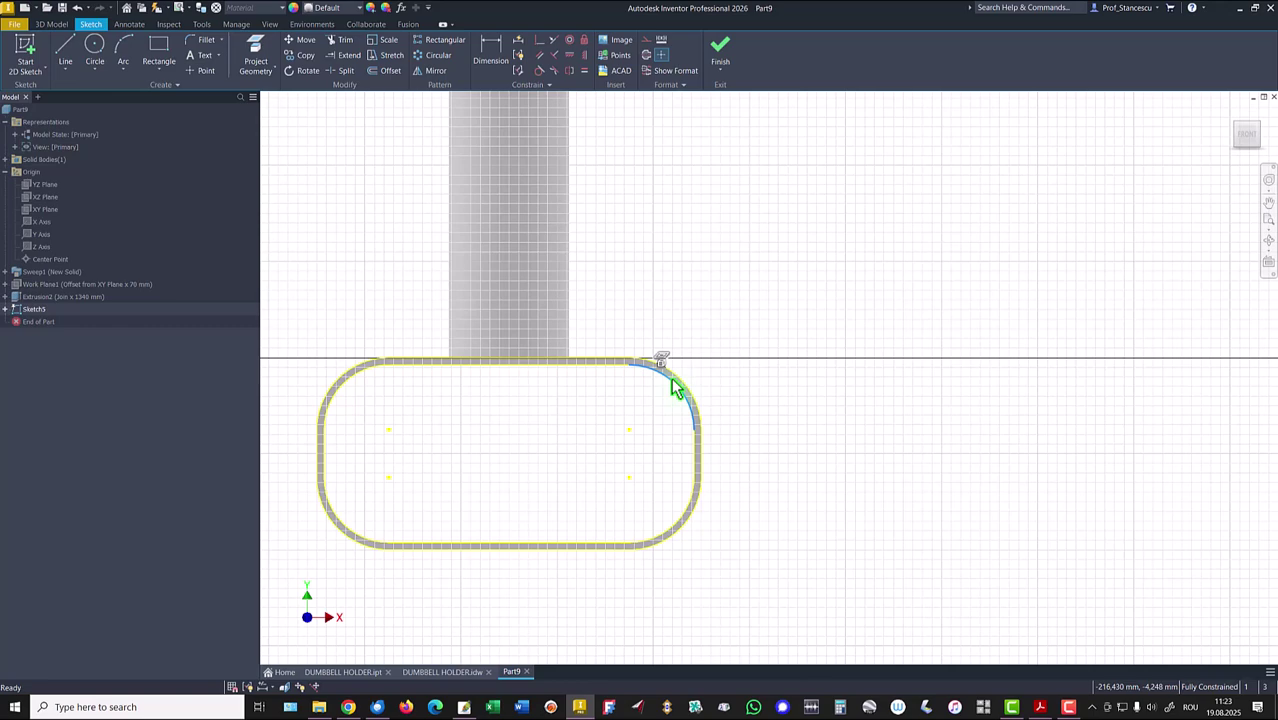
- Delete the stray corner arcs and extra projected loop, then finish Sketch5
{"action": "key", "text": "Delete"}
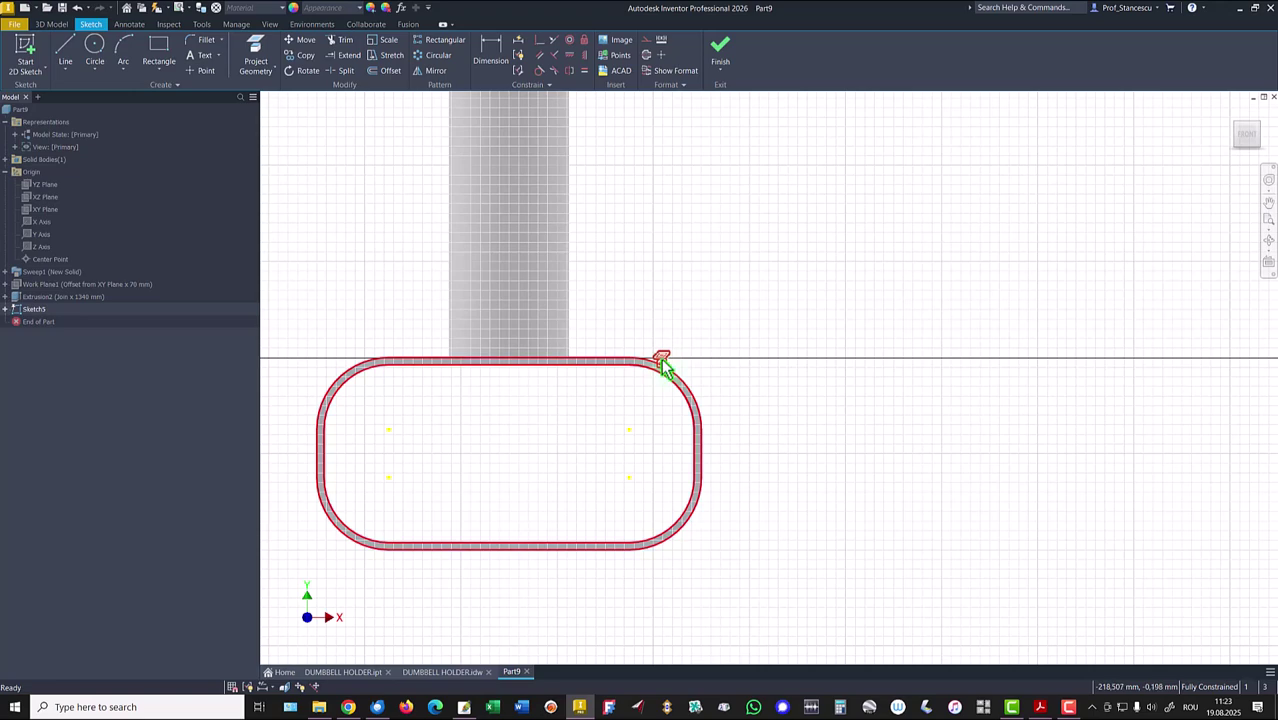
{"action": "left_click", "coordinate": [663, 366]}
{"action": "key", "text": "Delete"}
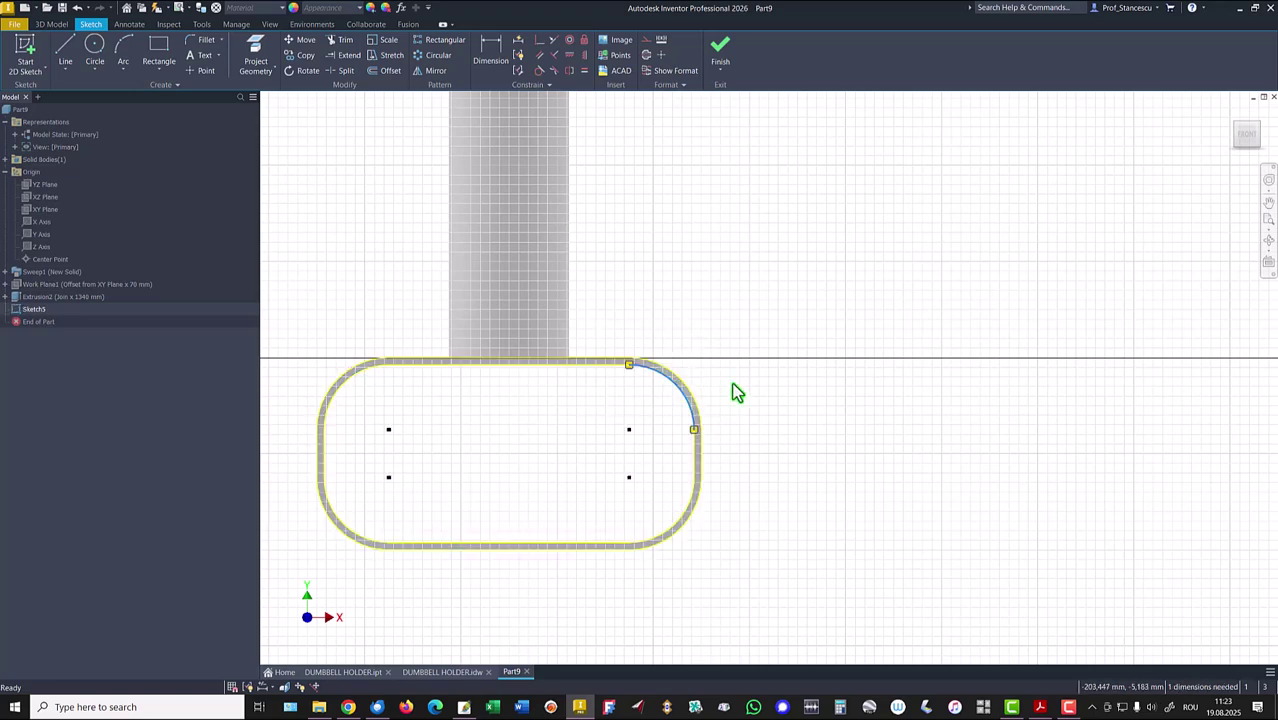
{"action": "key", "text": "Delete"}
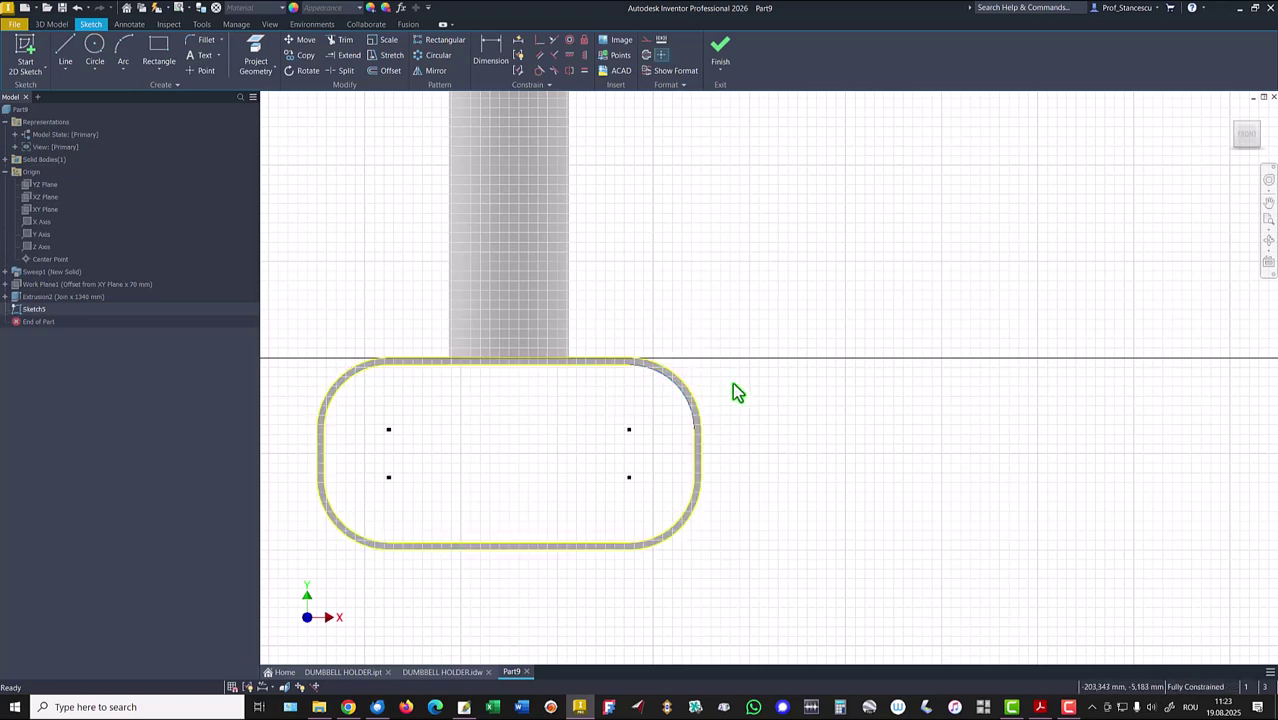
{"action": "left_click", "coordinate": [724, 52]}
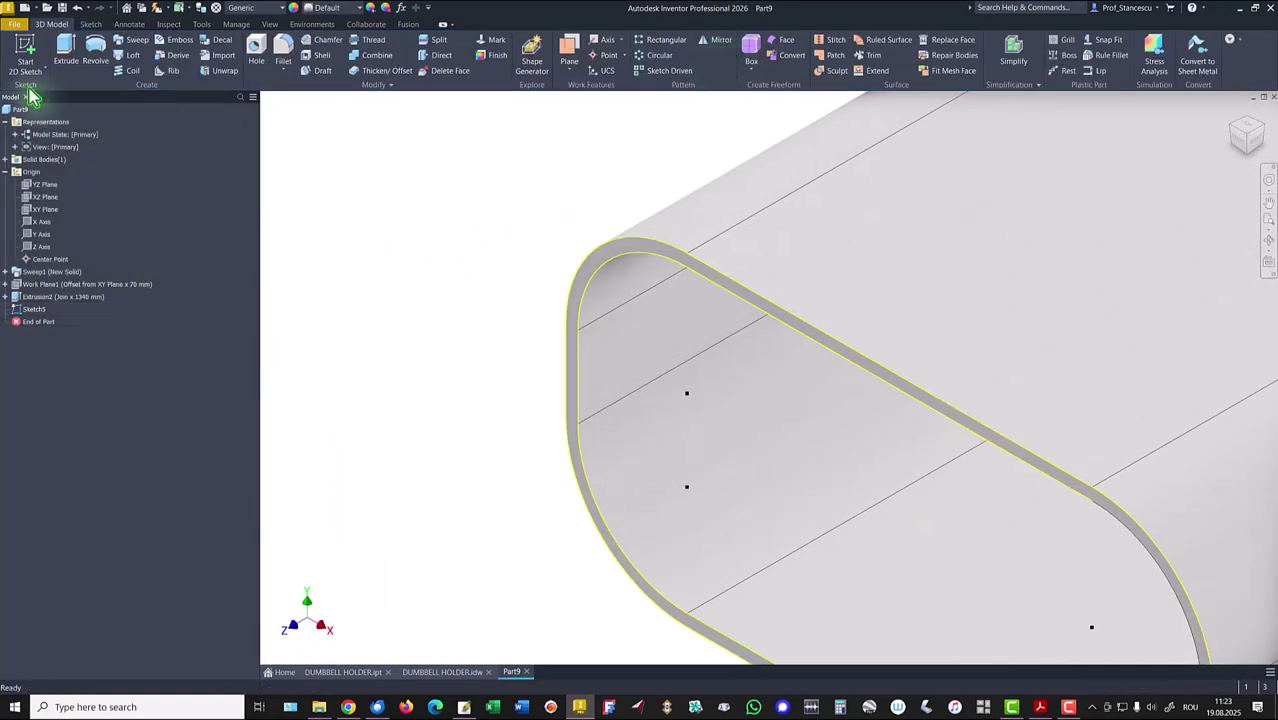
- Extrude the end-cap sketch 1.5 mm, flipped direction, joined to the rail as Extrusion3
{"action": "left_click", "coordinate": [66, 50]}
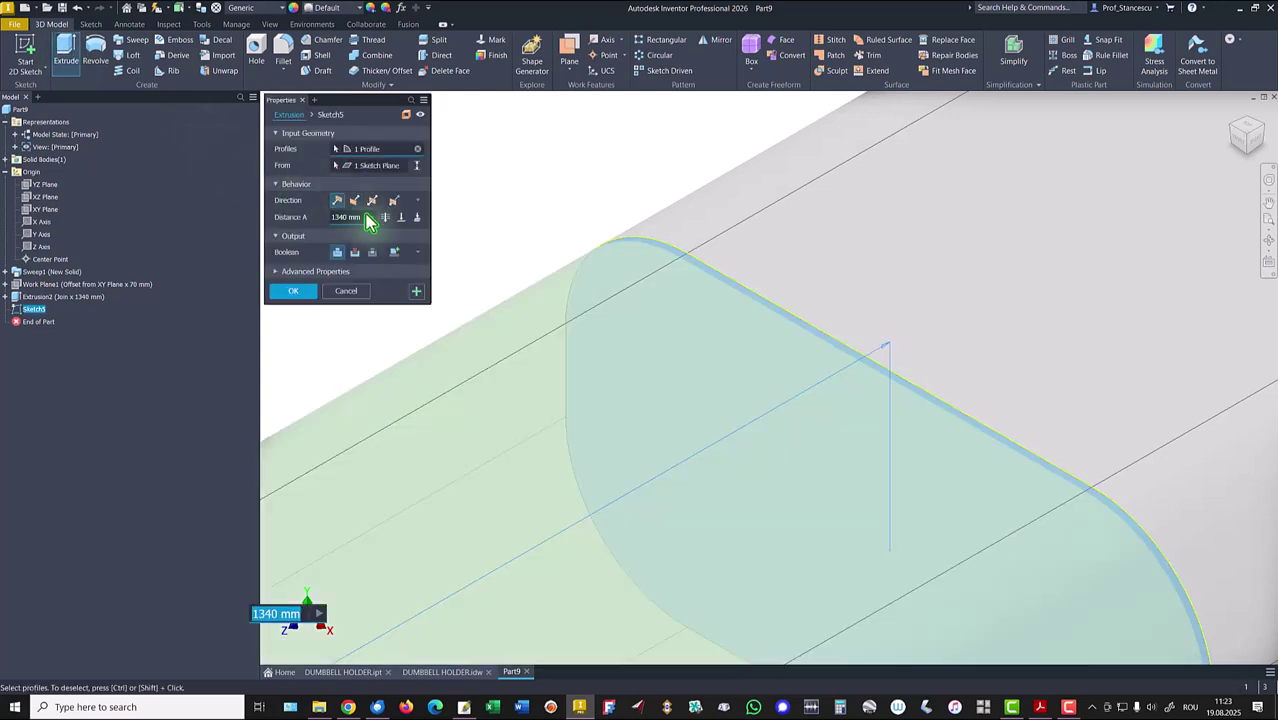
{"action": "left_click", "coordinate": [353, 202]}
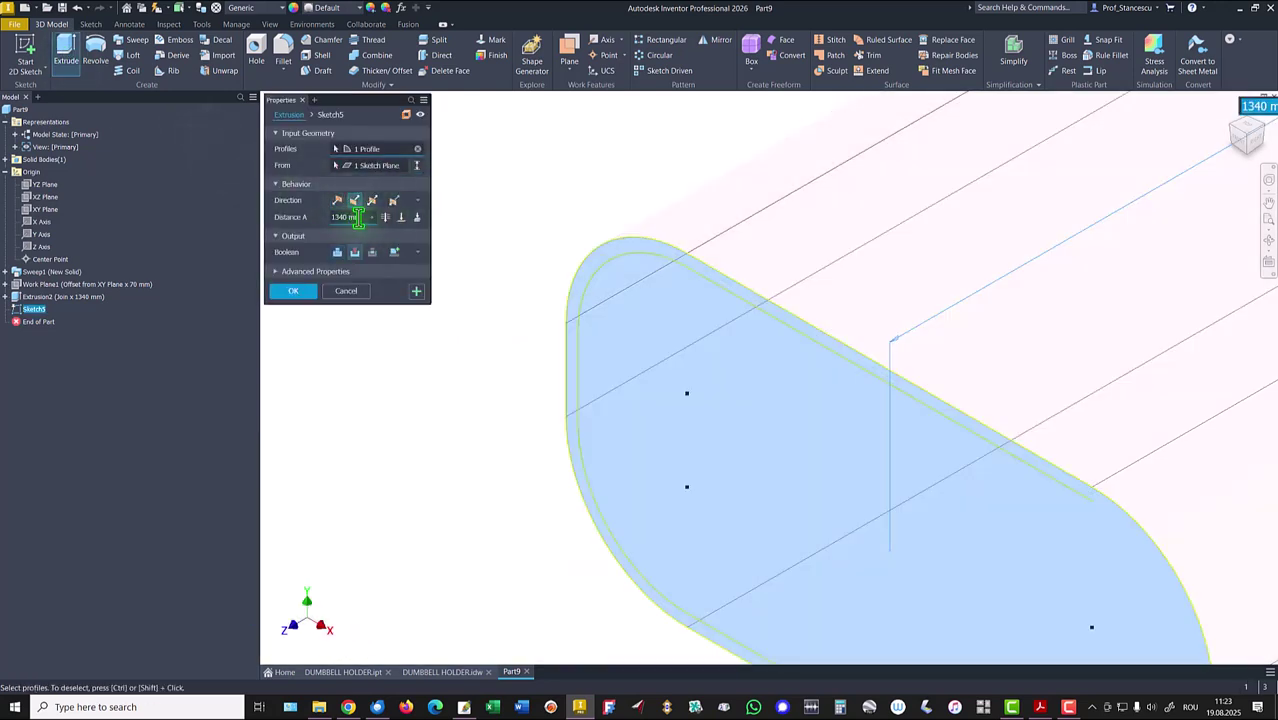
{"action": "left_click", "coordinate": [359, 218]}
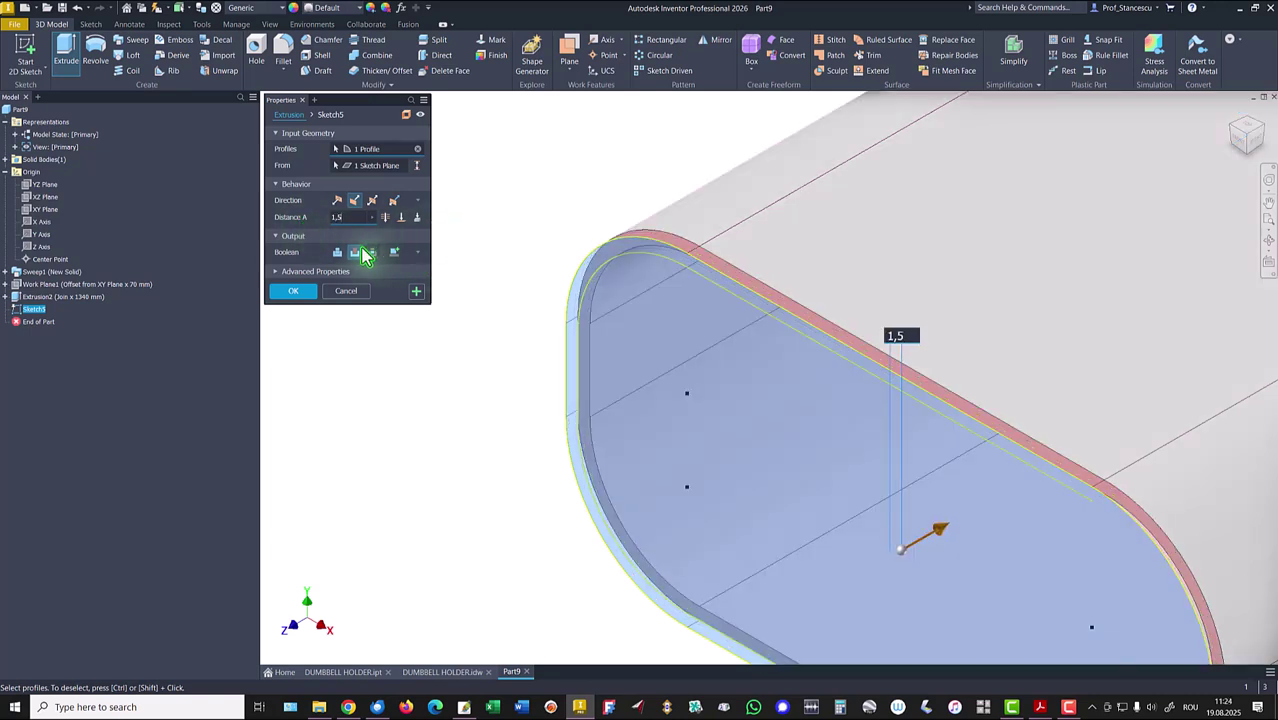
{"action": "left_click", "coordinate": [337, 253]}
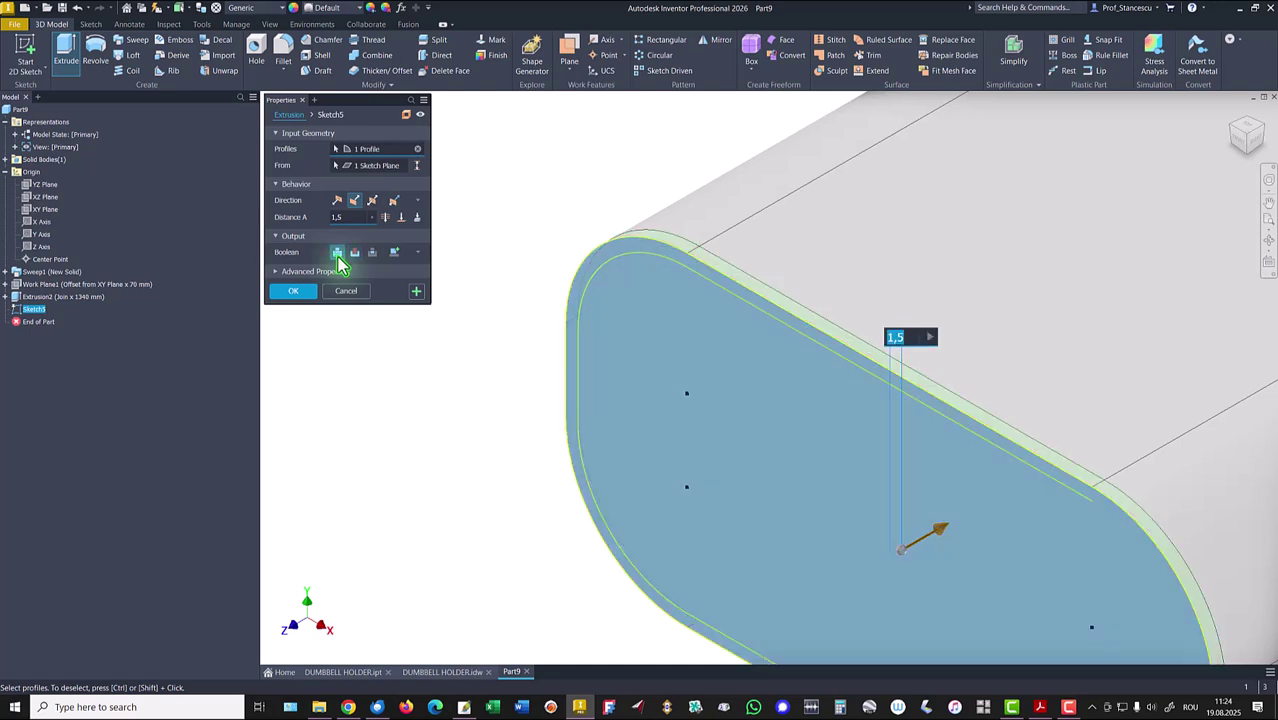
{"action": "left_click", "coordinate": [295, 294]}
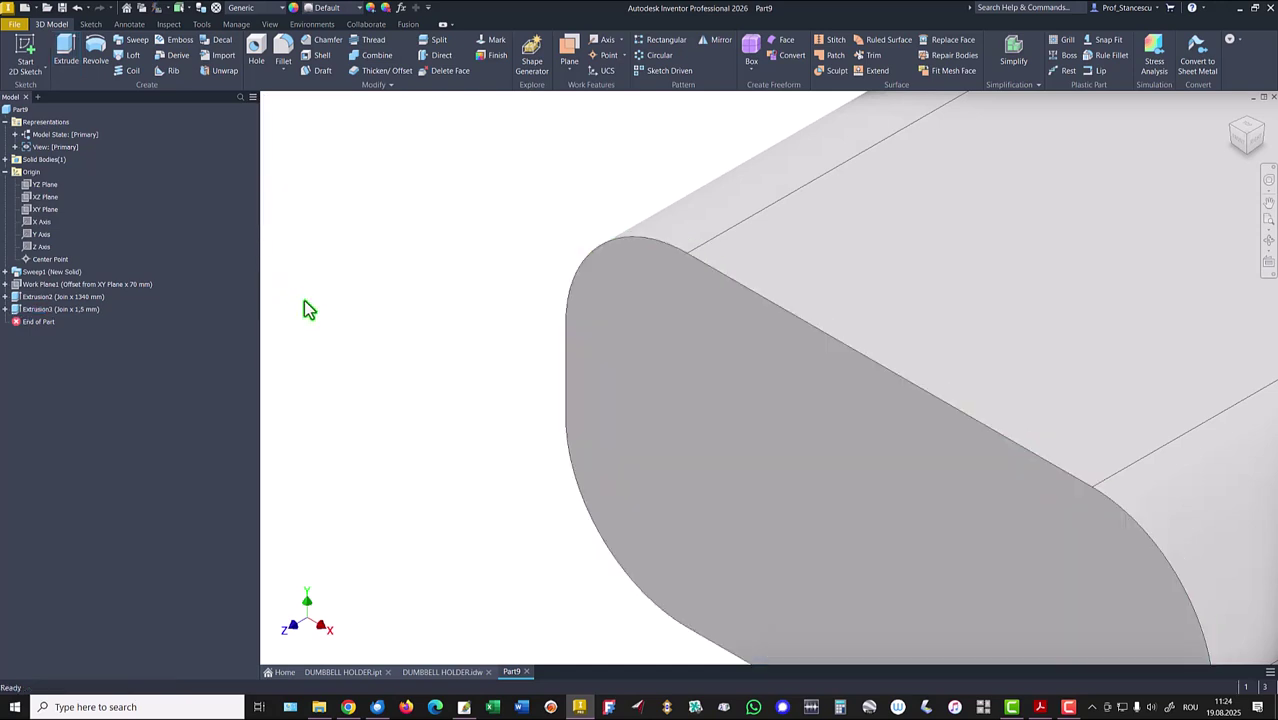
- Create Work Plane2 as a midplane between the rail's two end faces
{"action": "key", "text": "Home"}
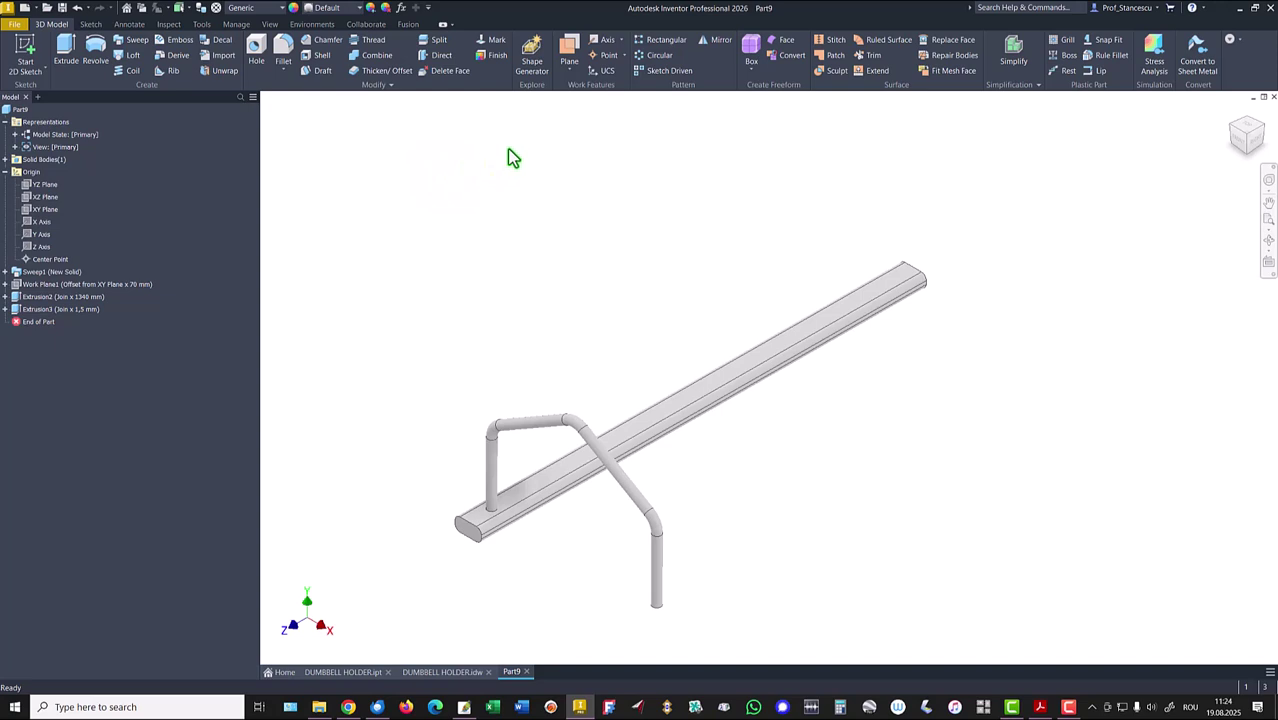
{"action": "left_click", "coordinate": [569, 56]}
{"action": "scroll", "coordinate": [440, 490], "scroll_direction": "up", "scroll_amount": 3}
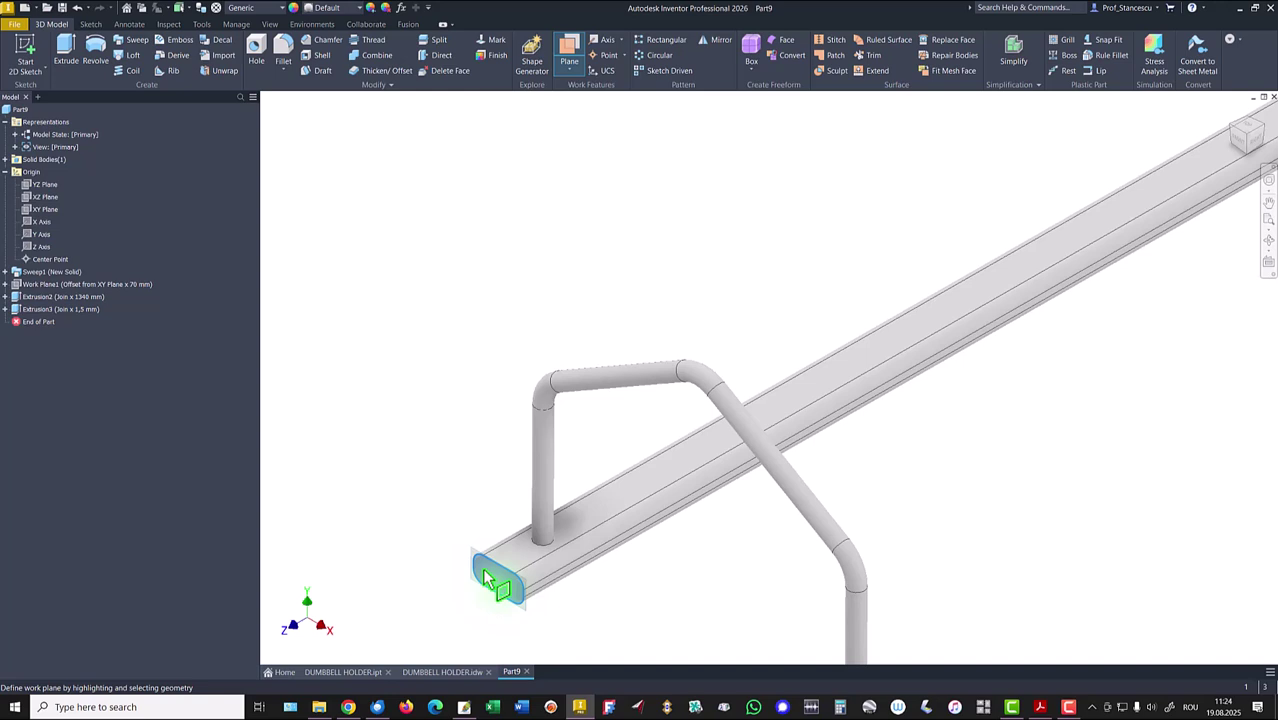
{"action": "middle_click_drag", "start_coordinate": [873, 240], "coordinate": [1058, 385], "text": "shift"}
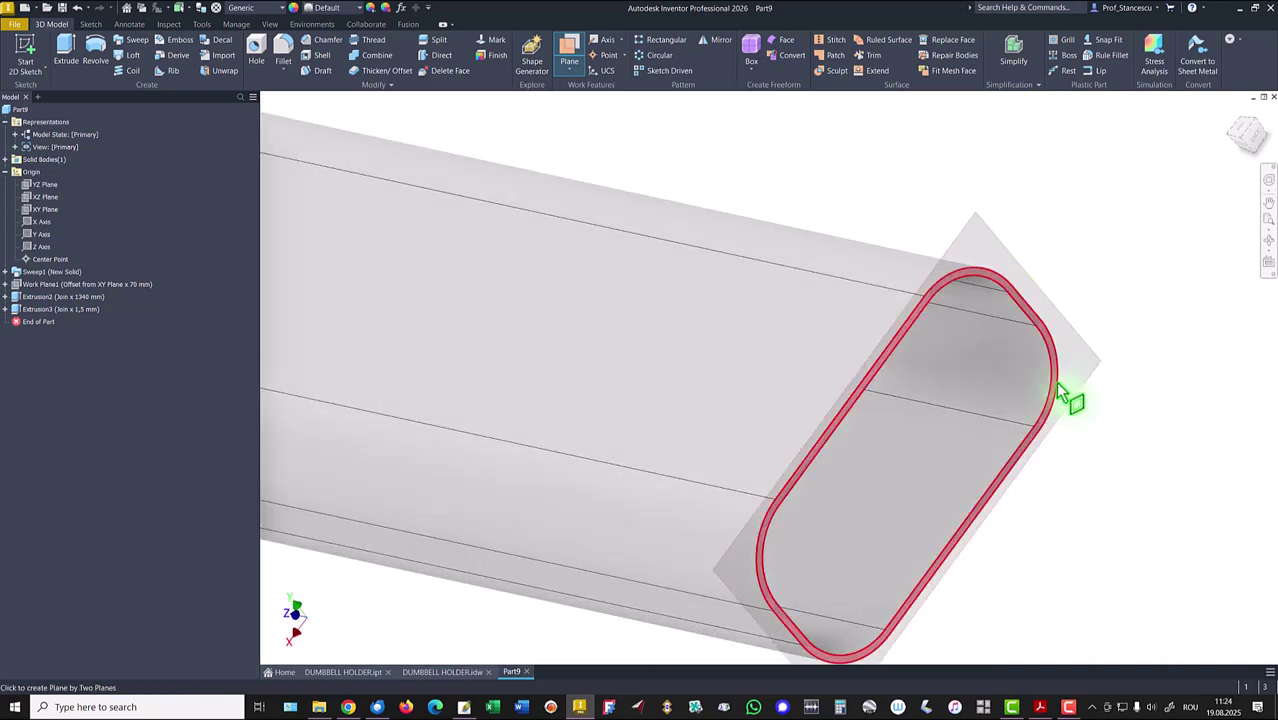
{"action": "left_click", "coordinate": [1068, 392]}
{"action": "middle_click_drag", "start_coordinate": [1104, 351], "coordinate": [1100, 200], "text": "shift"}
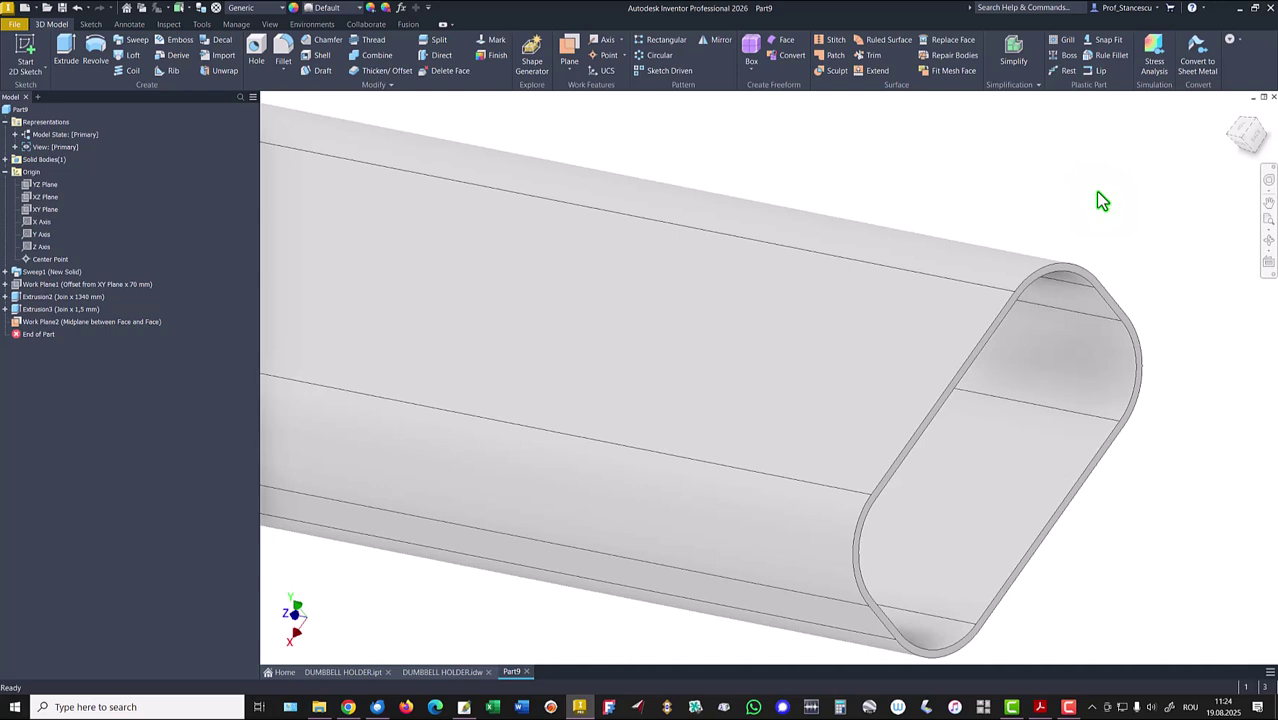
{"action": "scroll", "coordinate": [1100, 200], "scroll_direction": "down", "scroll_amount": 5}
{"action": "middle_click_drag", "start_coordinate": [996, 131], "coordinate": [504, 227], "text": "shift"}
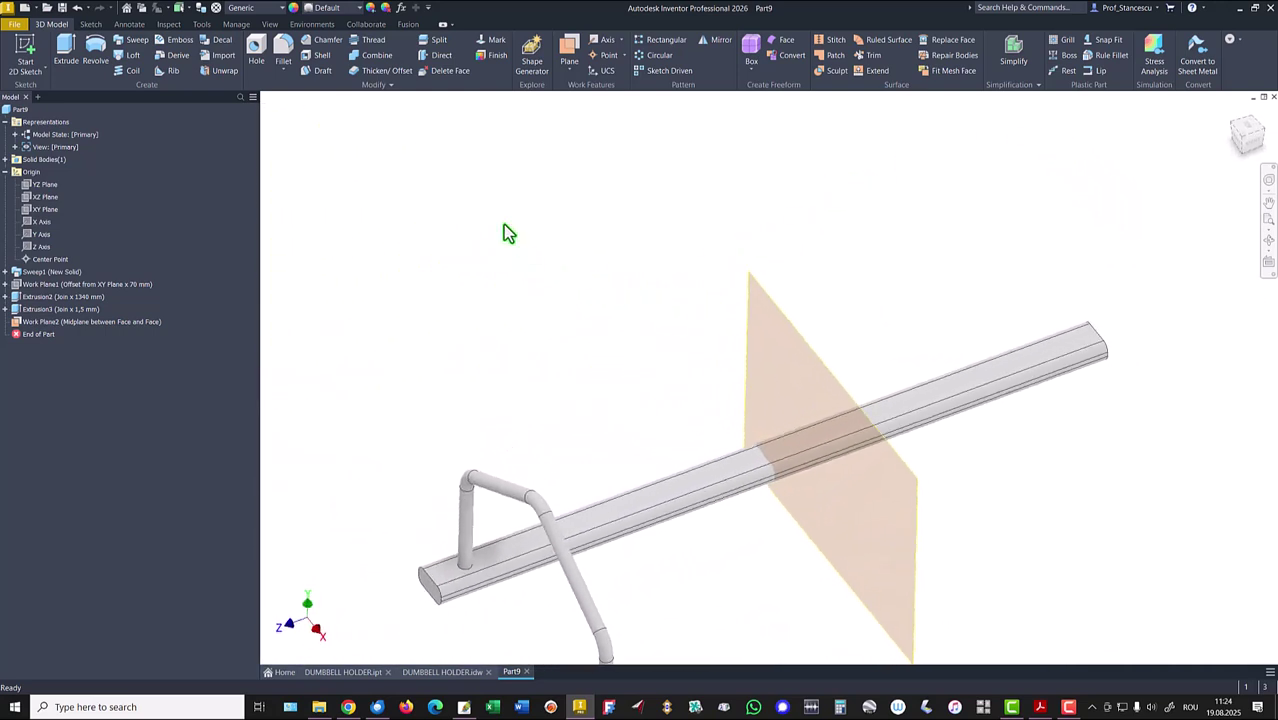
- Mirror the Extrusion3 end cap across Work Plane2, creating Mirror1
{"action": "key", "text": "F6"}
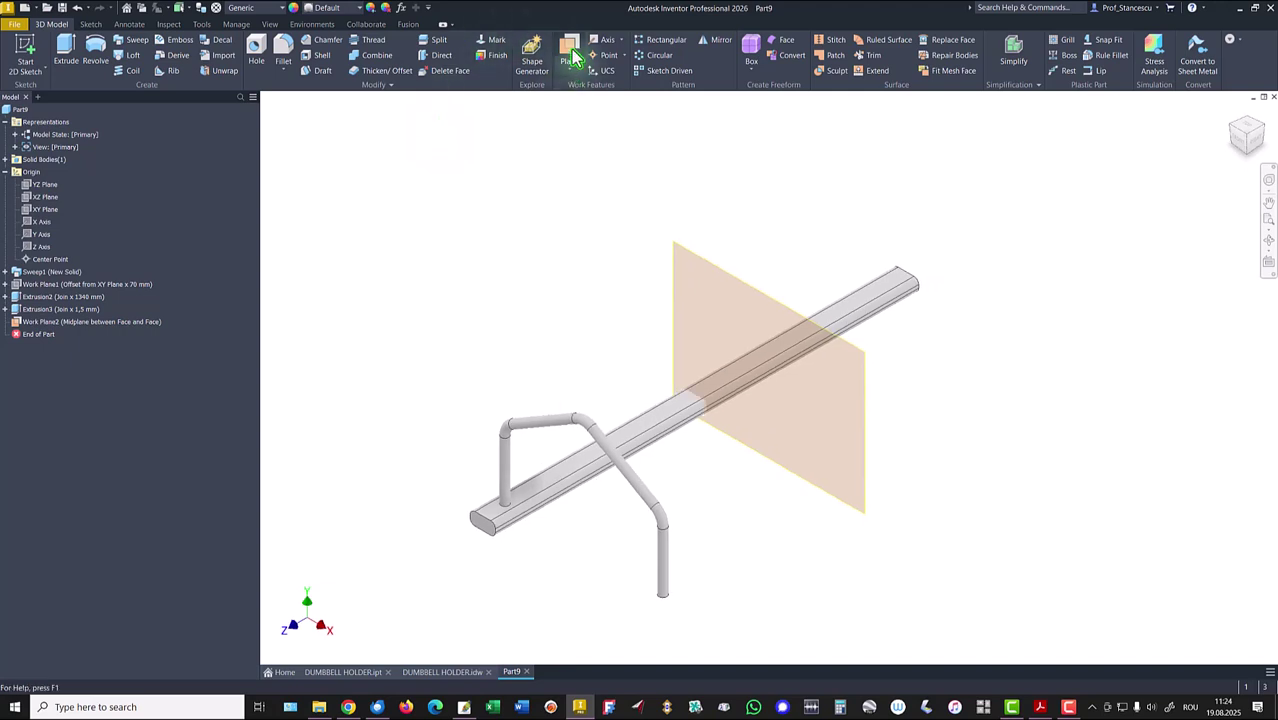
{"action": "left_click", "coordinate": [719, 42]}
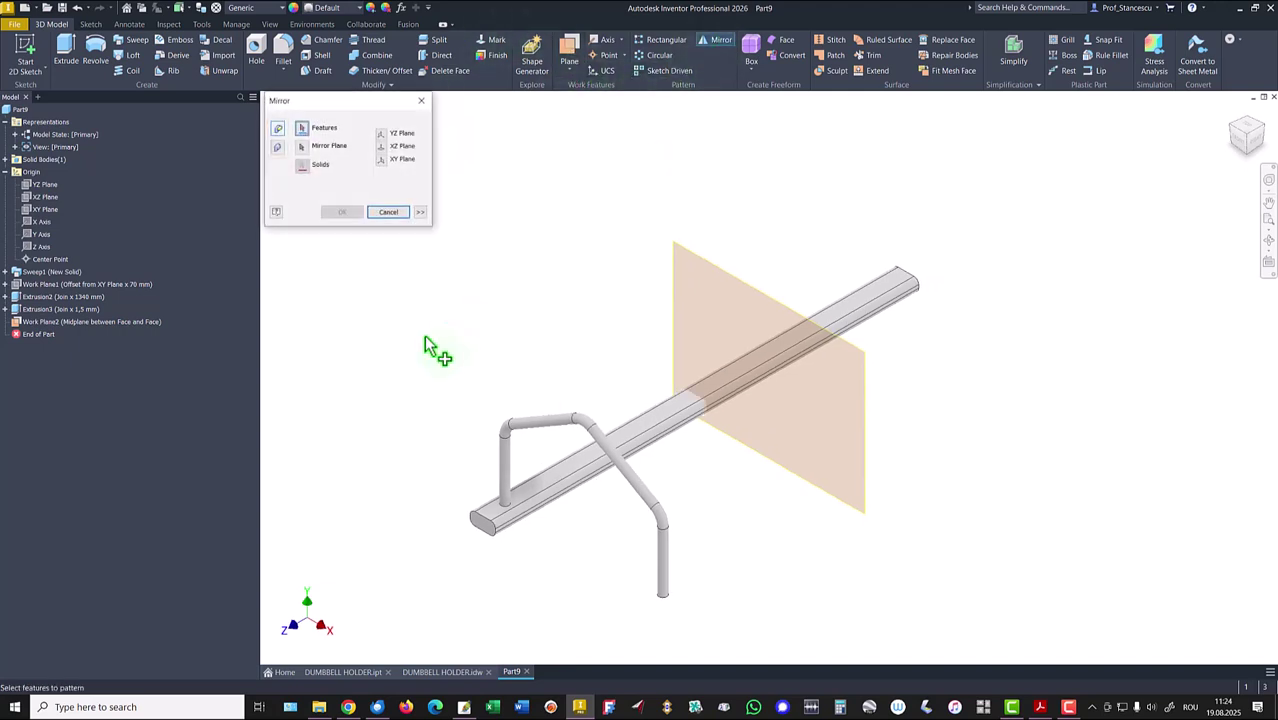
{"action": "left_click", "coordinate": [45, 309]}
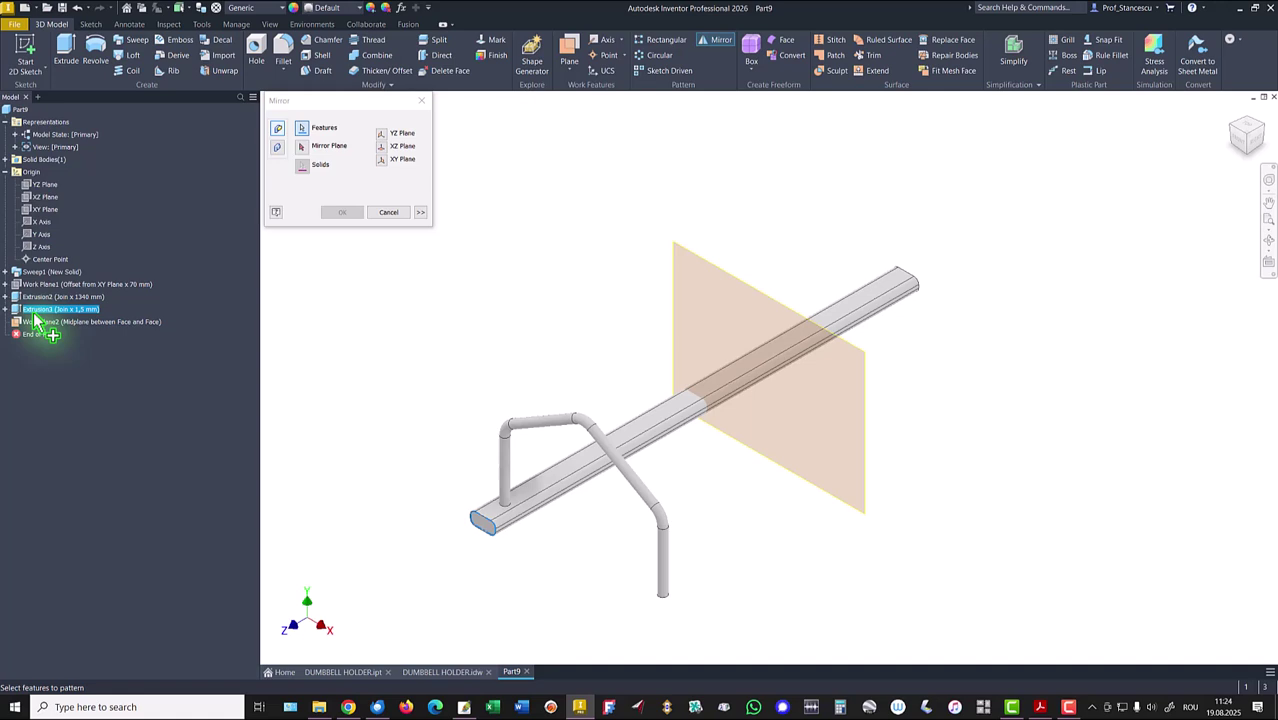
{"action": "left_click", "coordinate": [302, 150]}
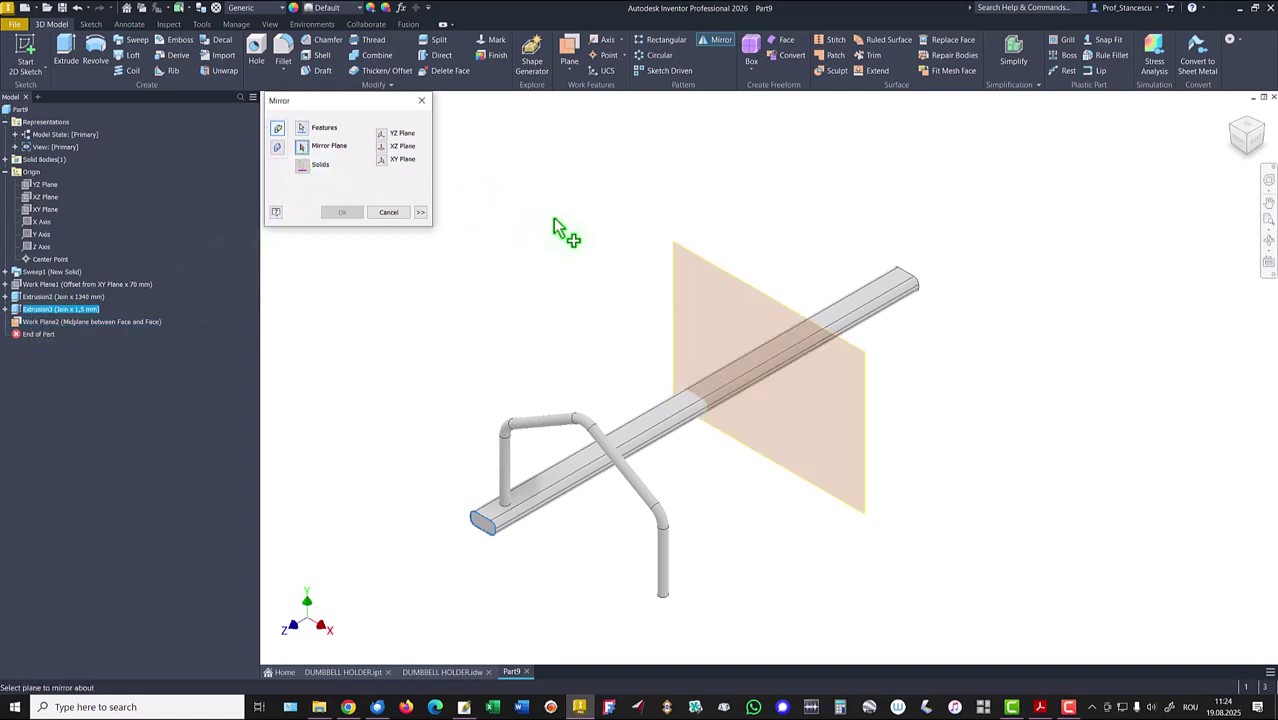
{"action": "left_click", "coordinate": [675, 296]}
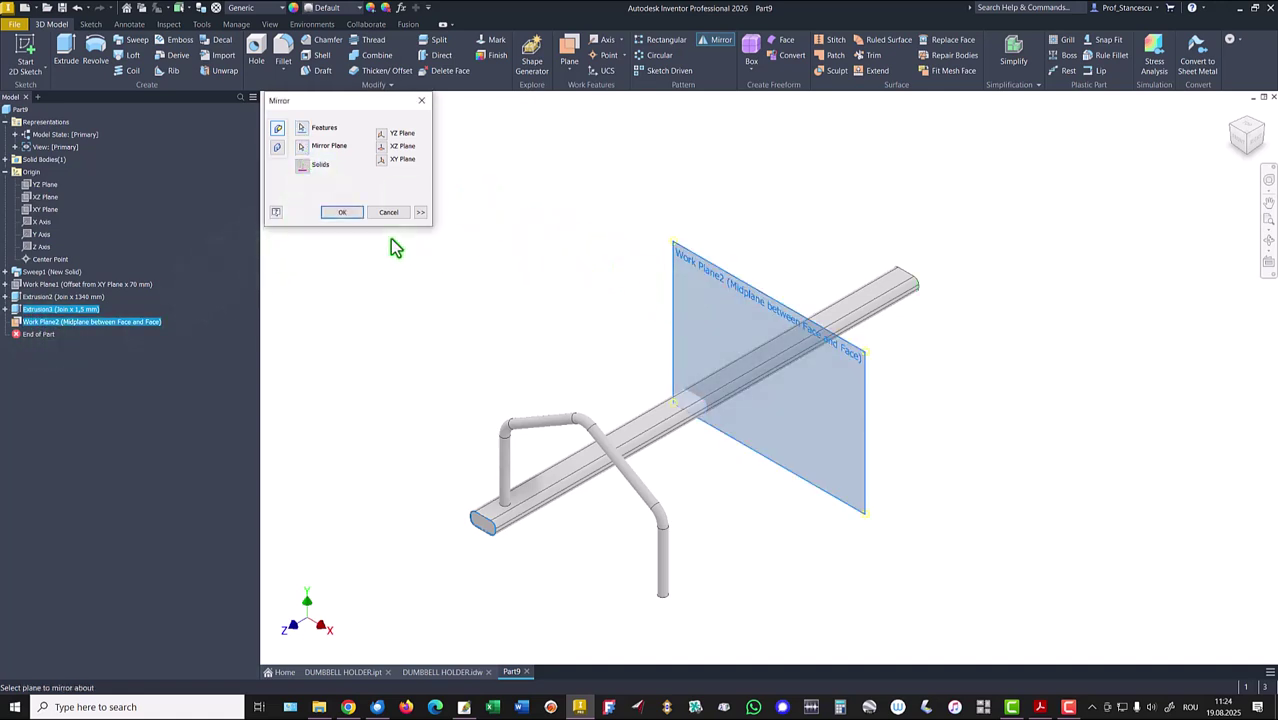
{"action": "left_click", "coordinate": [345, 214]}
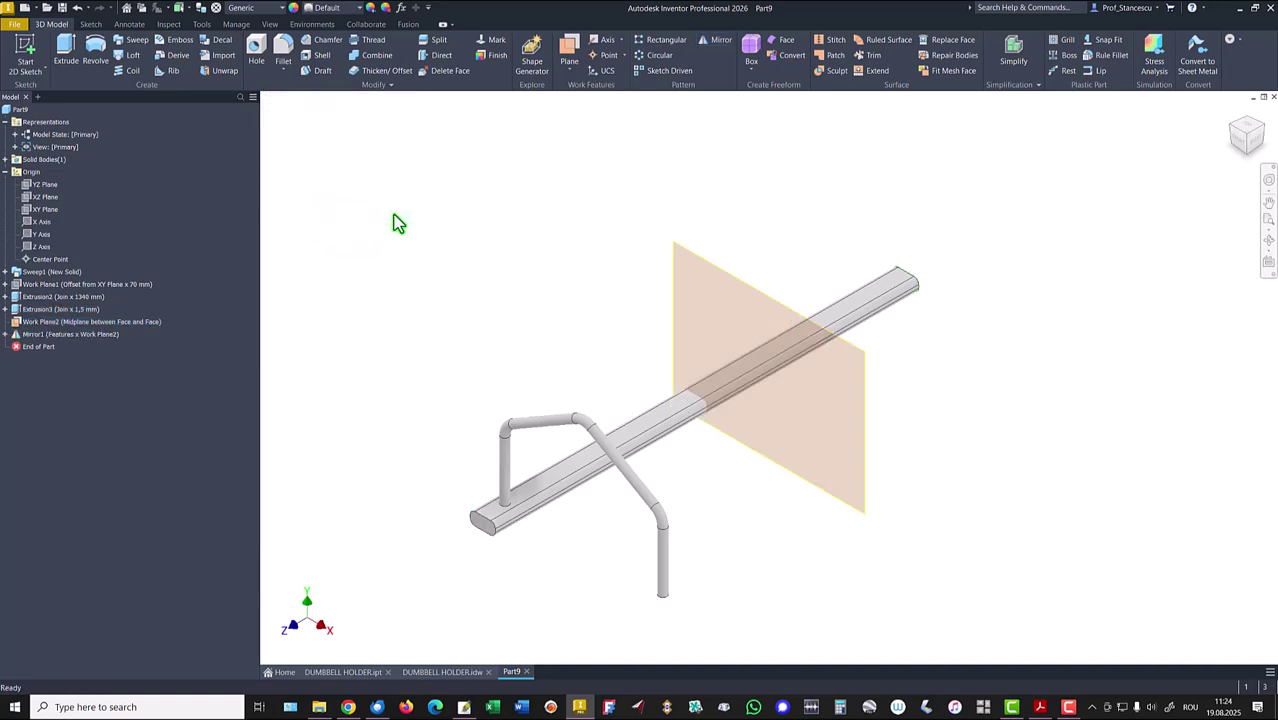
- Turn off Work Plane2's visibility and select YZ Plane in the Origin folder
{"action": "right_click", "coordinate": [700, 262]}
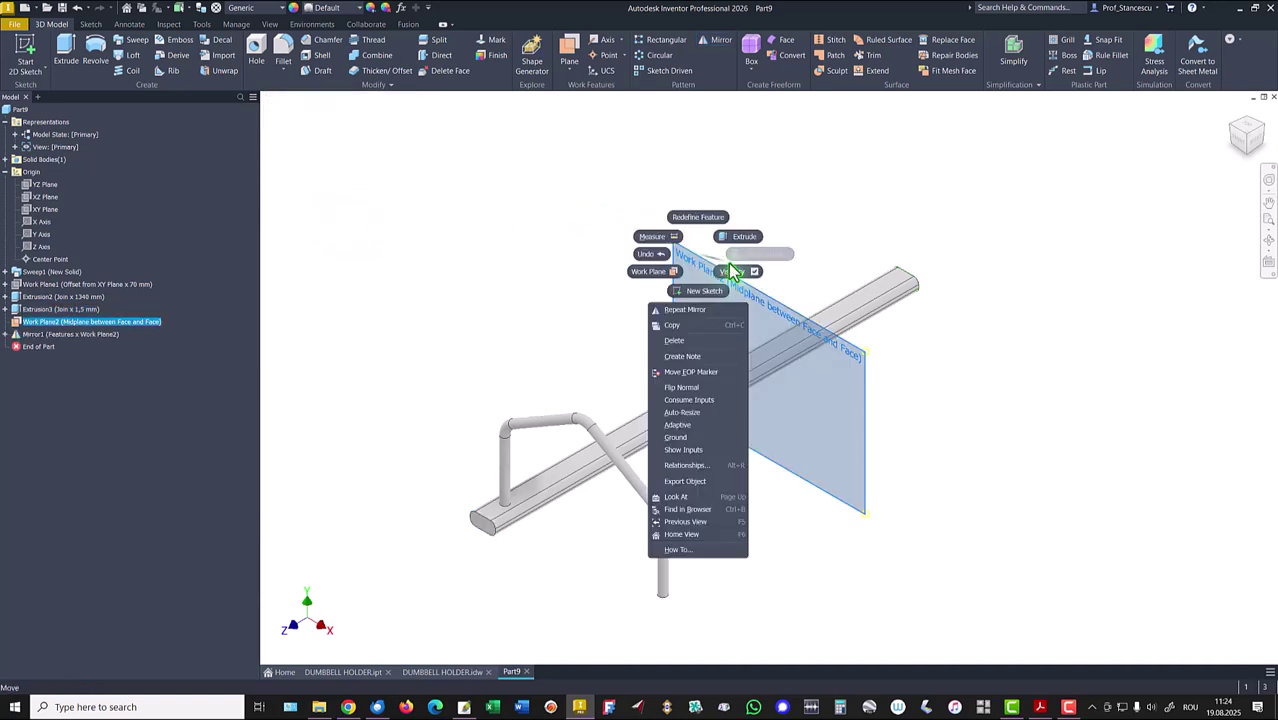
{"action": "left_click", "coordinate": [547, 232]}
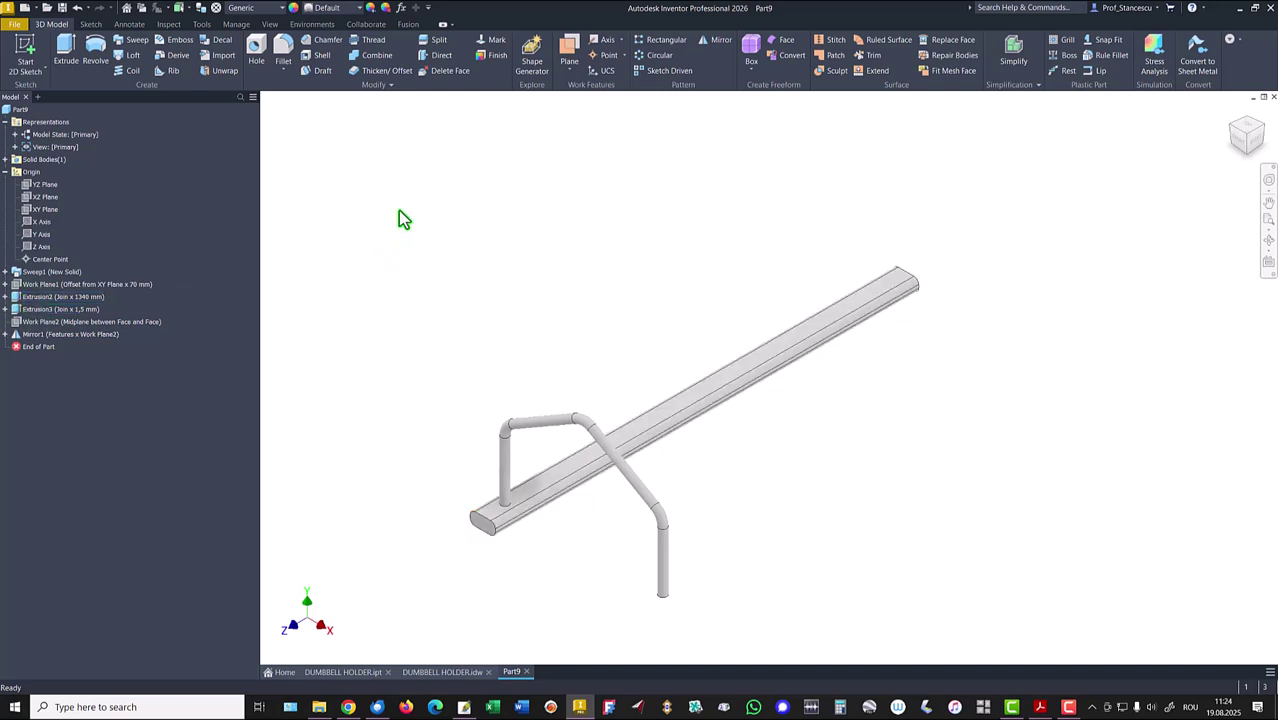
{"action": "left_click", "coordinate": [47, 186]}
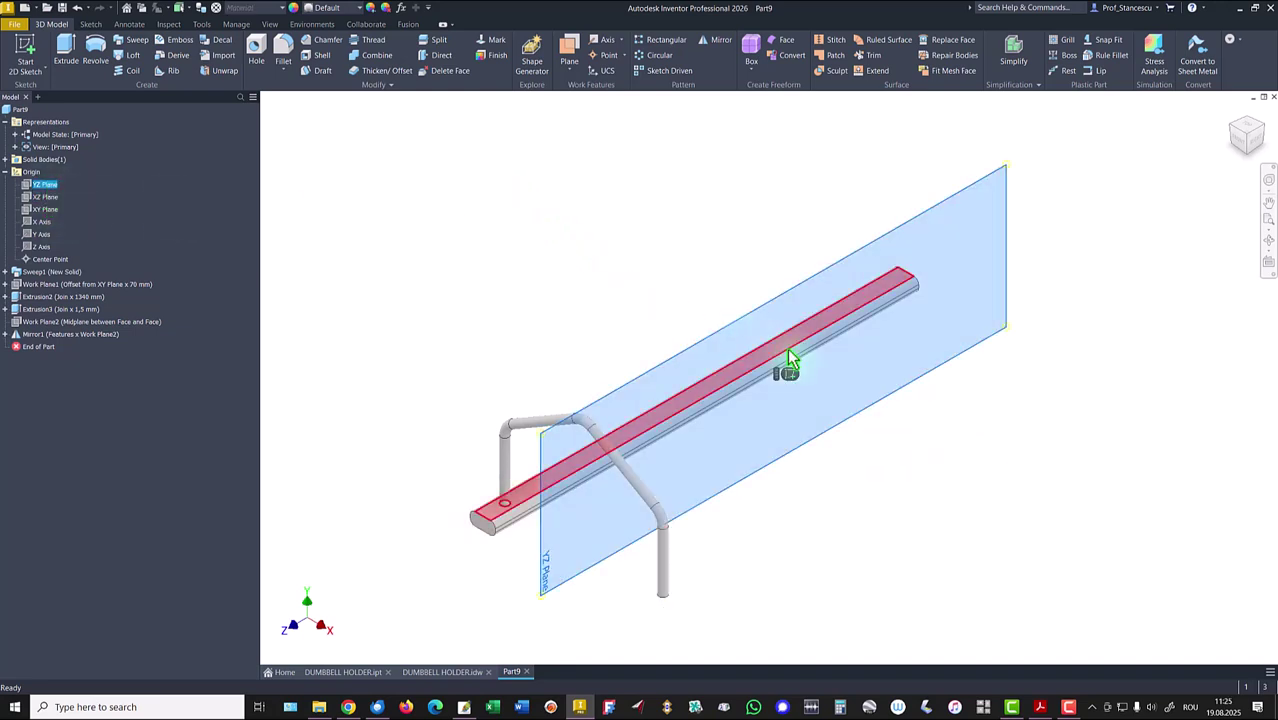
- Switch on Visibility for the origin YZ Plane from the browser
{"action": "left_click", "coordinate": [659, 221]}
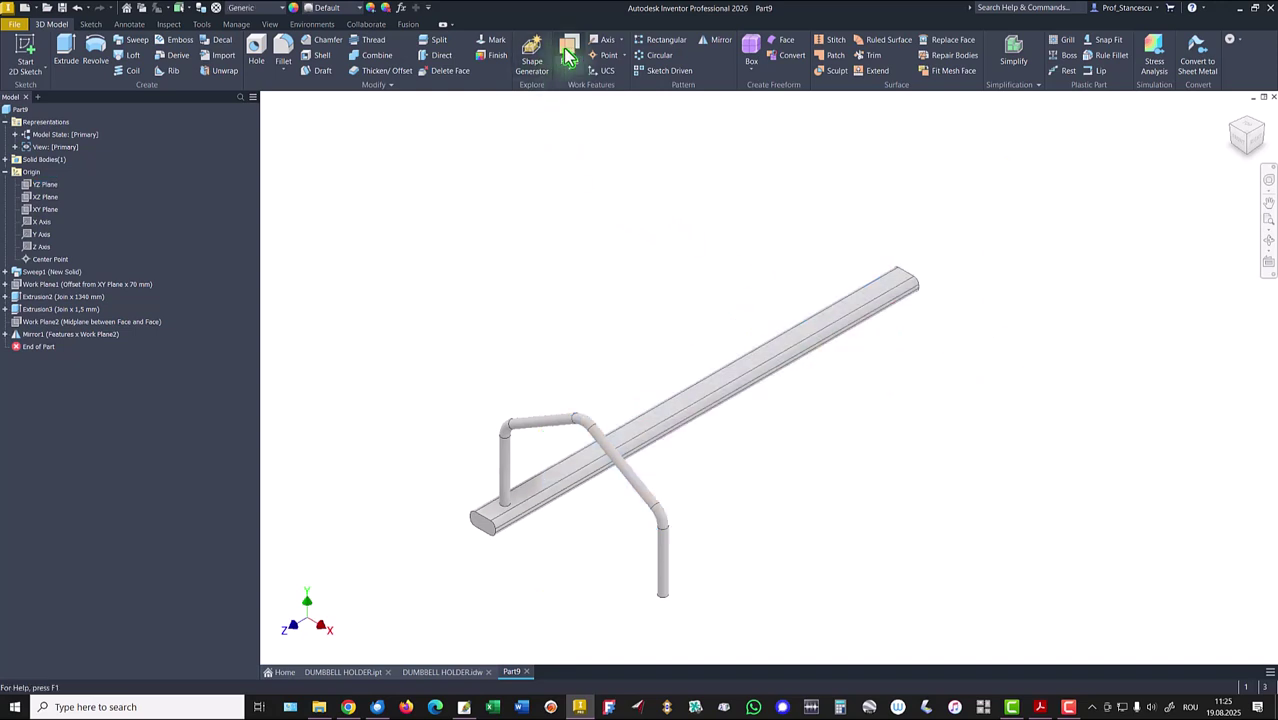
{"action": "left_click", "coordinate": [36, 186]}
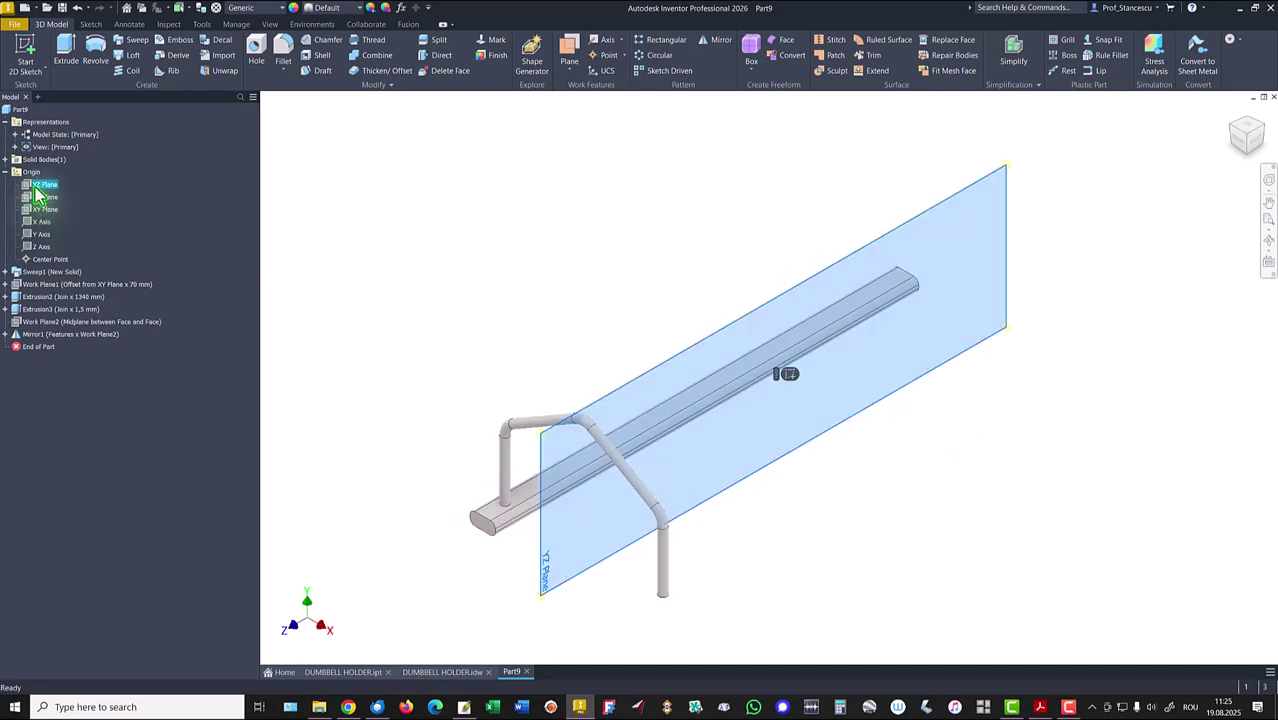
{"action": "right_click", "coordinate": [36, 193]}
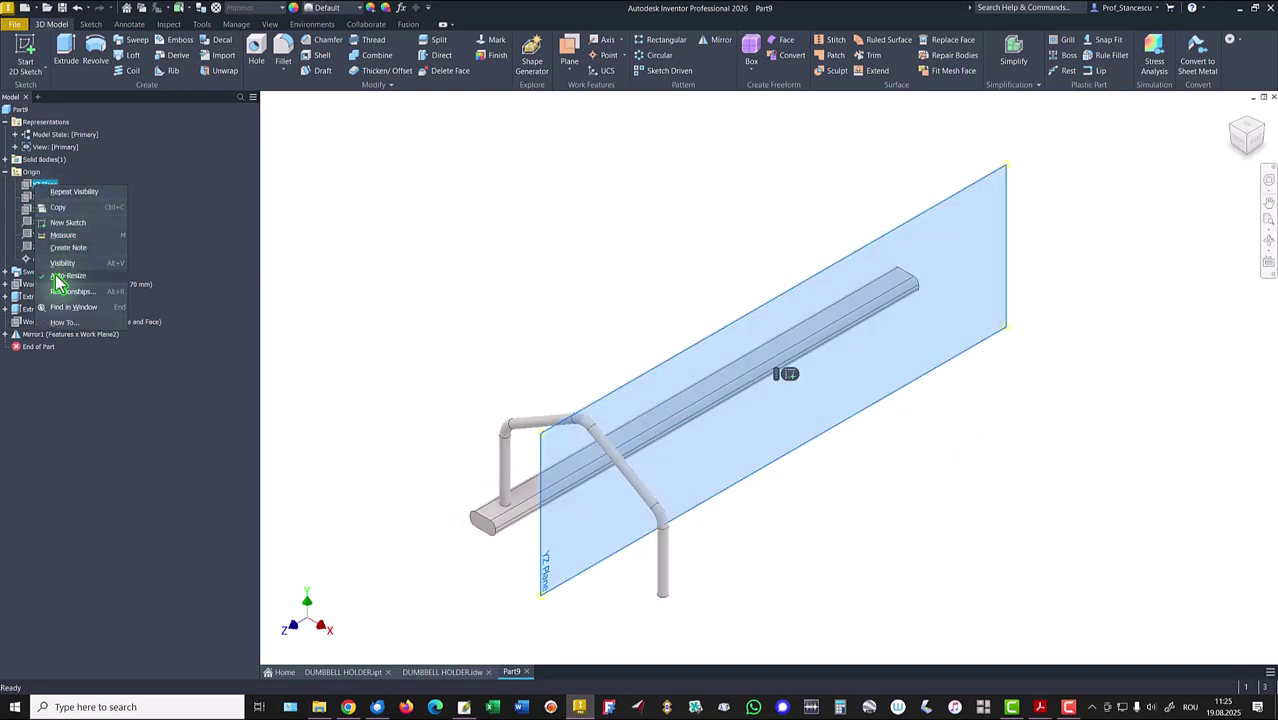
{"action": "left_click", "coordinate": [62, 264]}
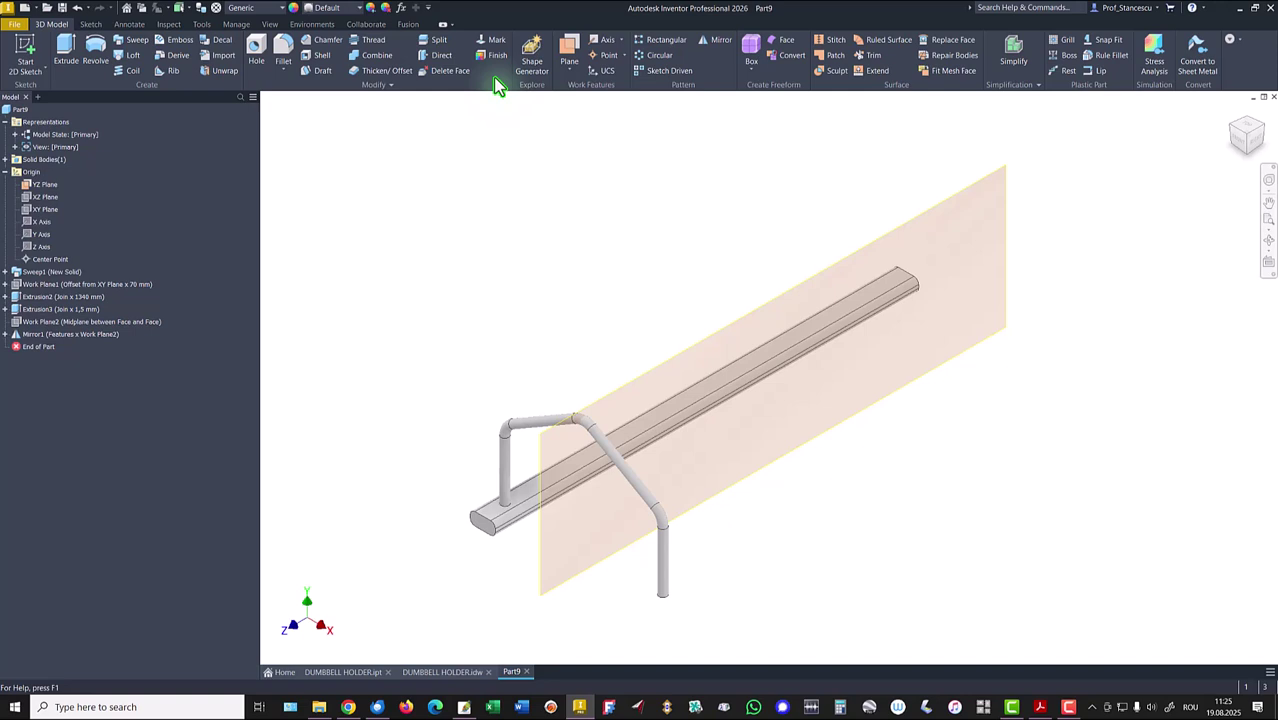
- Mirror the rail and its end caps across the YZ Plane, creating Mirror2
{"action": "left_click", "coordinate": [718, 48]}
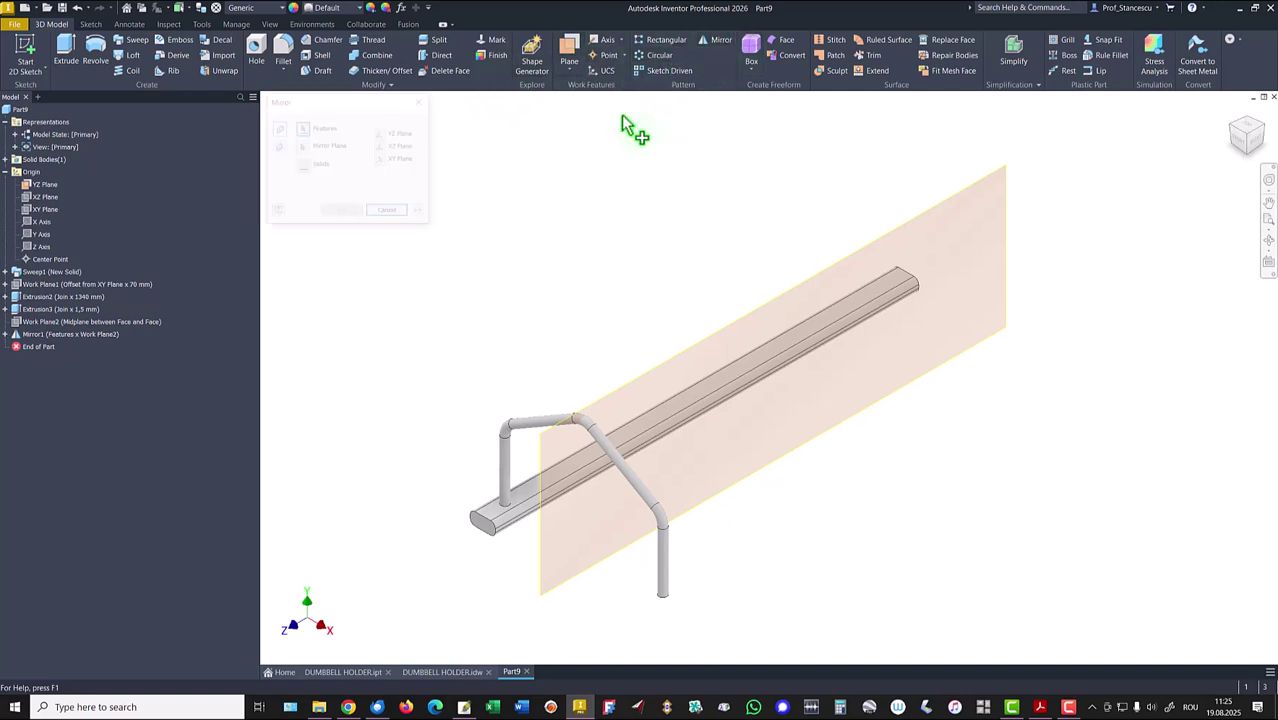
{"action": "left_click", "coordinate": [37, 309]}
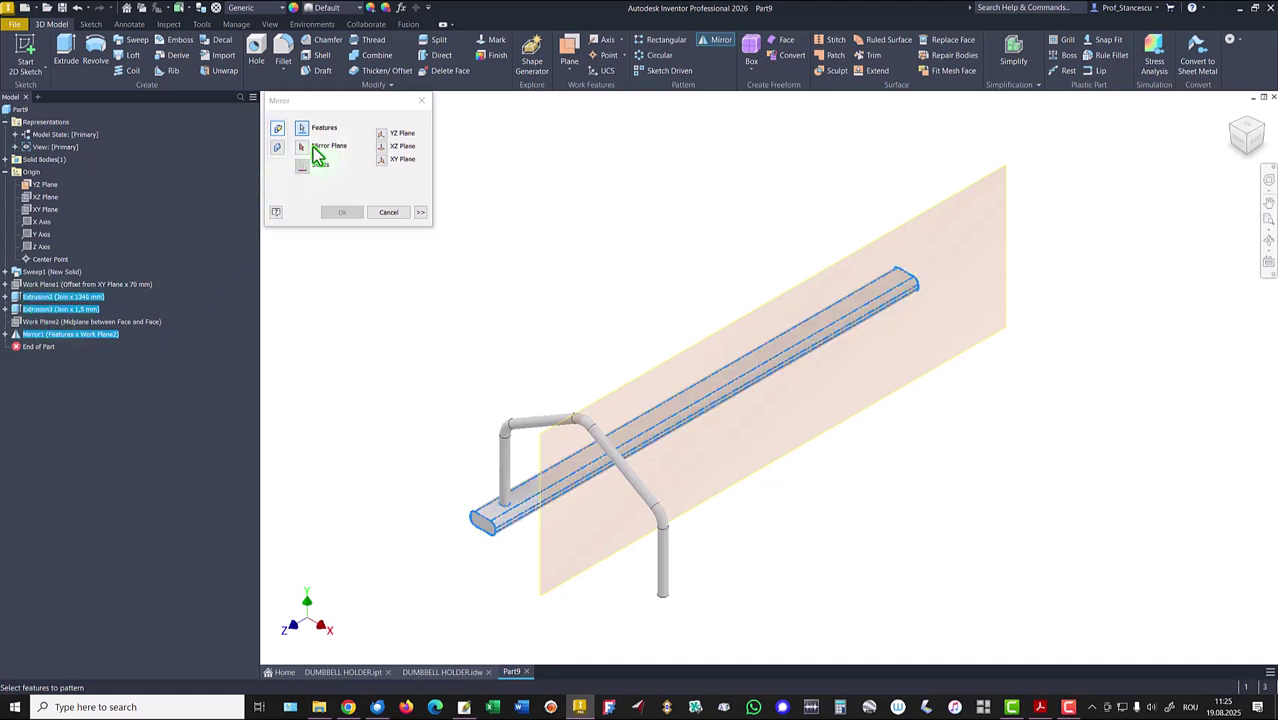
{"action": "left_click", "coordinate": [316, 153]}
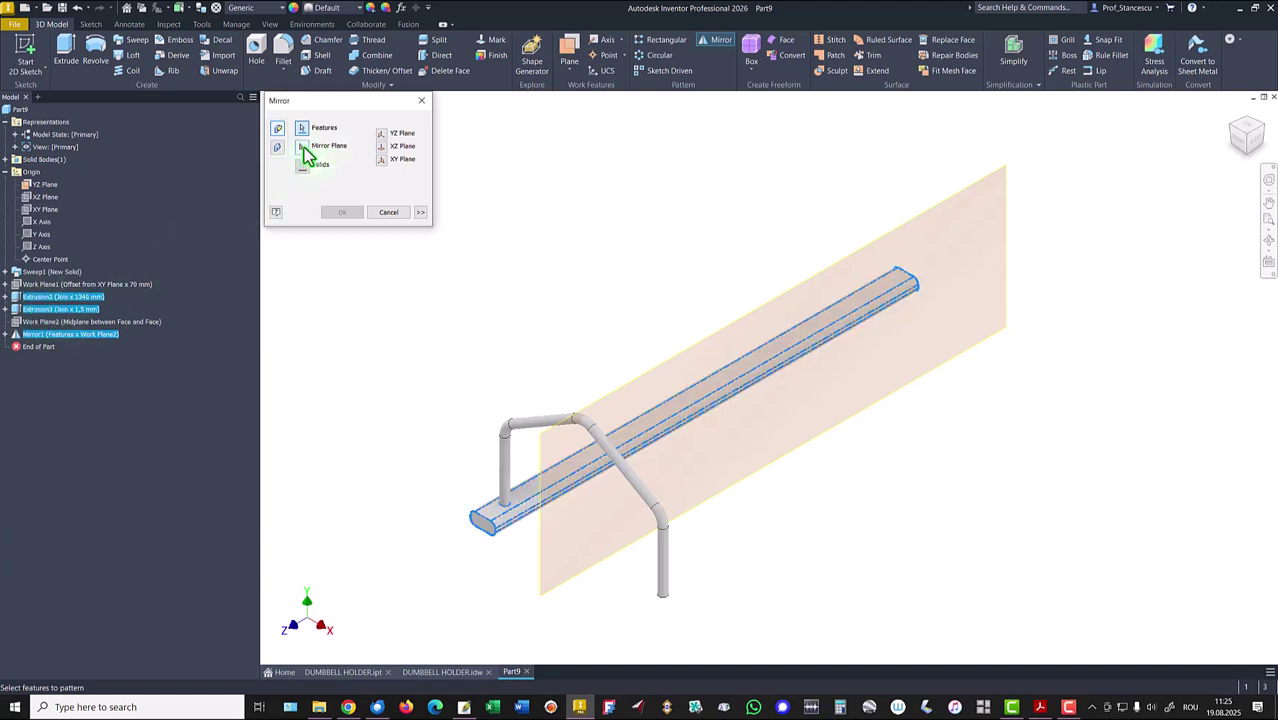
{"action": "left_click", "coordinate": [903, 231]}
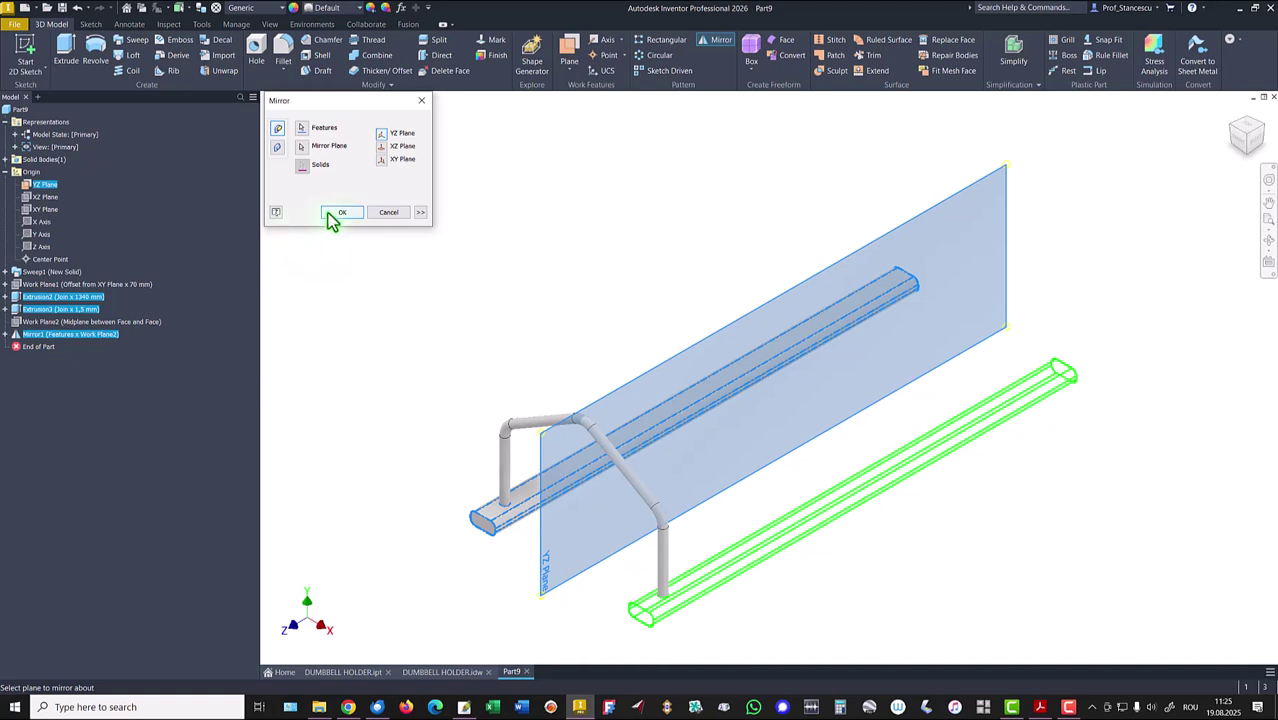
{"action": "left_click", "coordinate": [333, 213]}
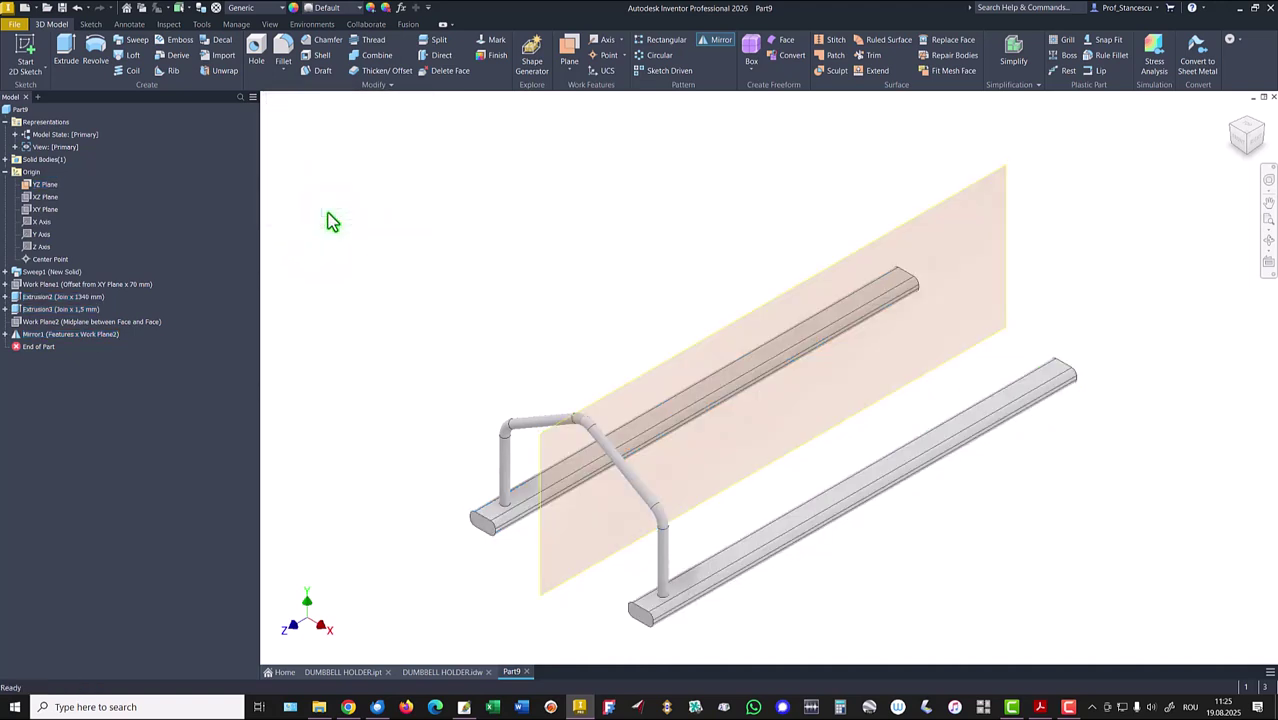
- Hide the YZ Plane and return the model to its home view
{"action": "right_click", "coordinate": [873, 240]}
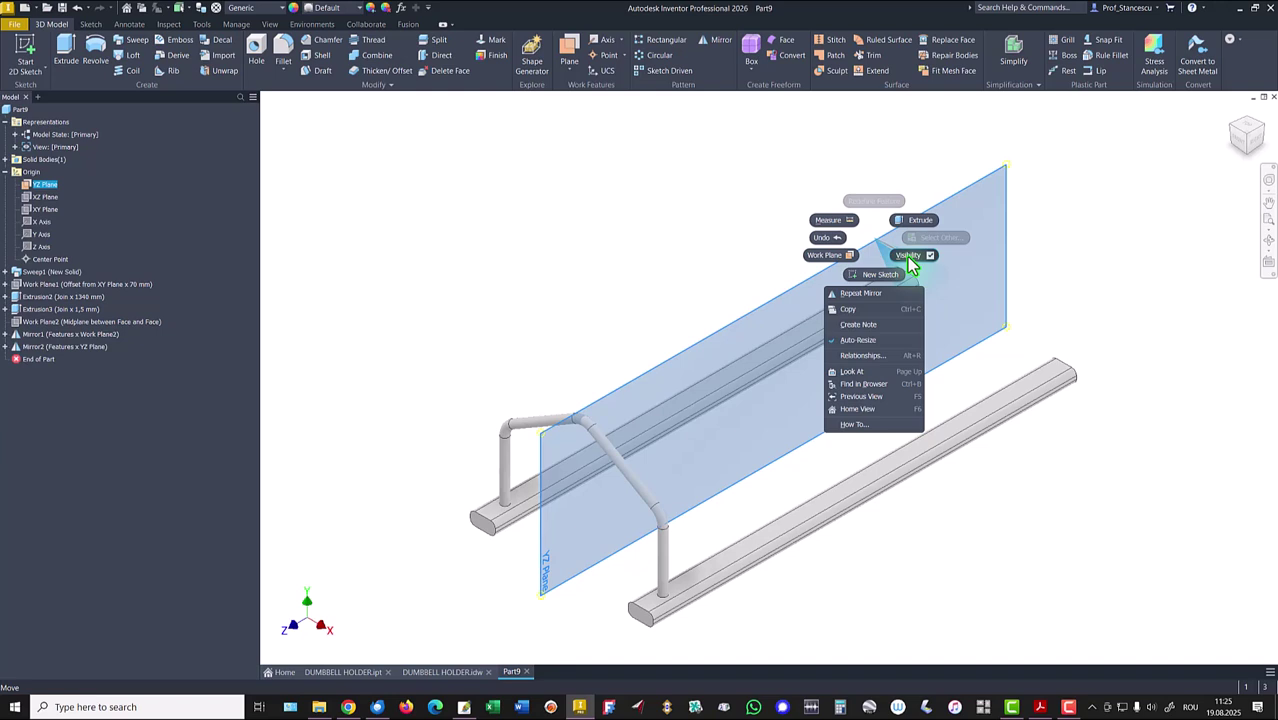
{"action": "left_click", "coordinate": [907, 257]}
{"action": "key", "text": "F6"}
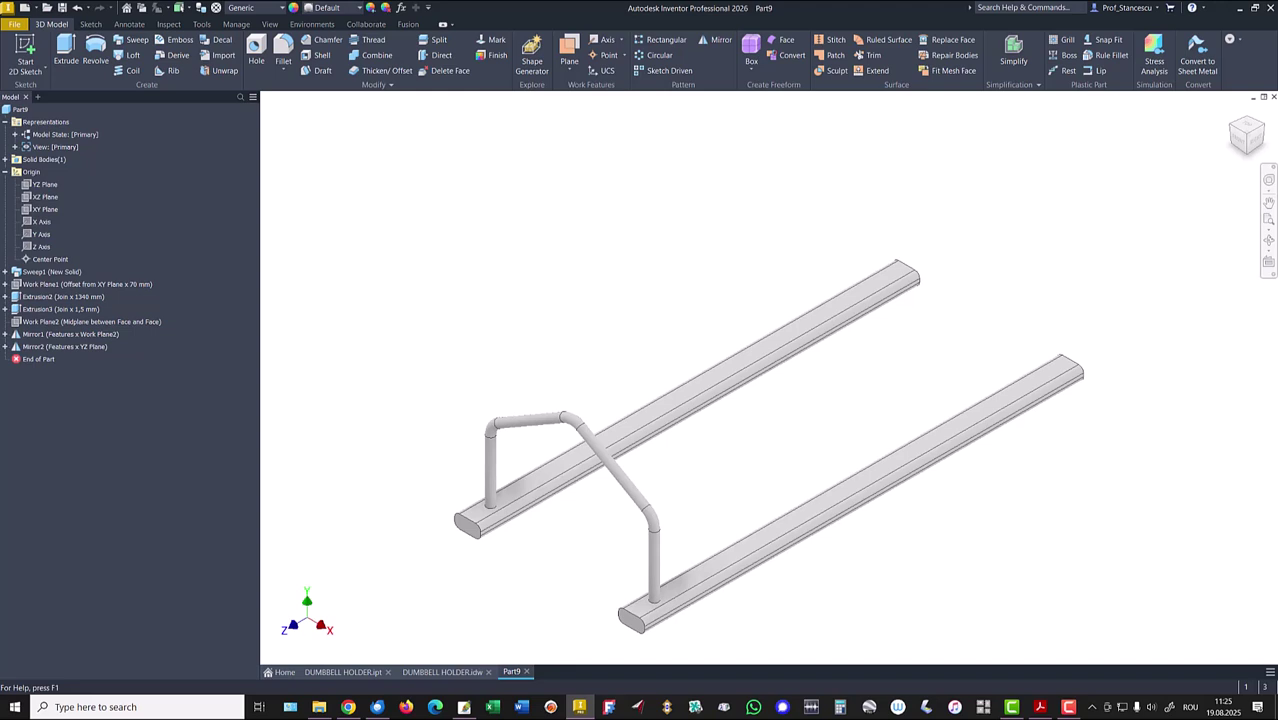
- Check the 8x150 arch spacing and section A-A rod in the DUMBBELL HOLDER drawing, then return to Part9
{"action": "left_click", "coordinate": [442, 672]}
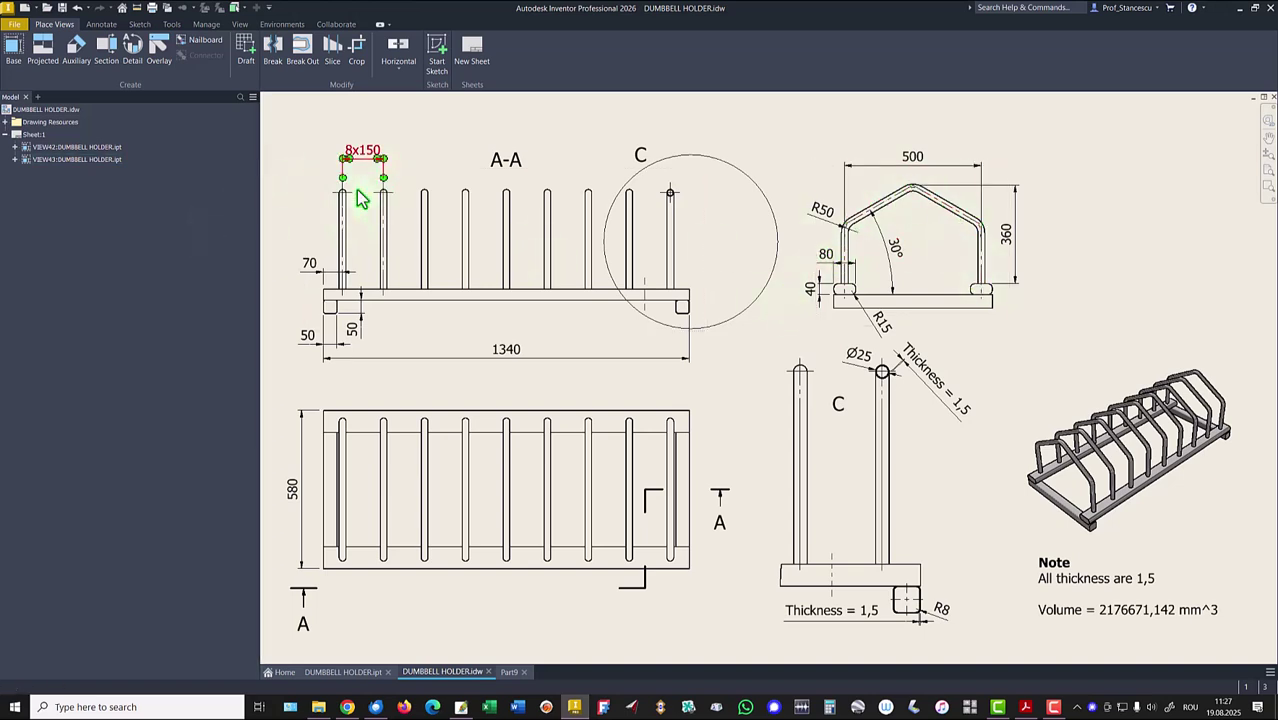
{"action": "left_click", "coordinate": [362, 150]}
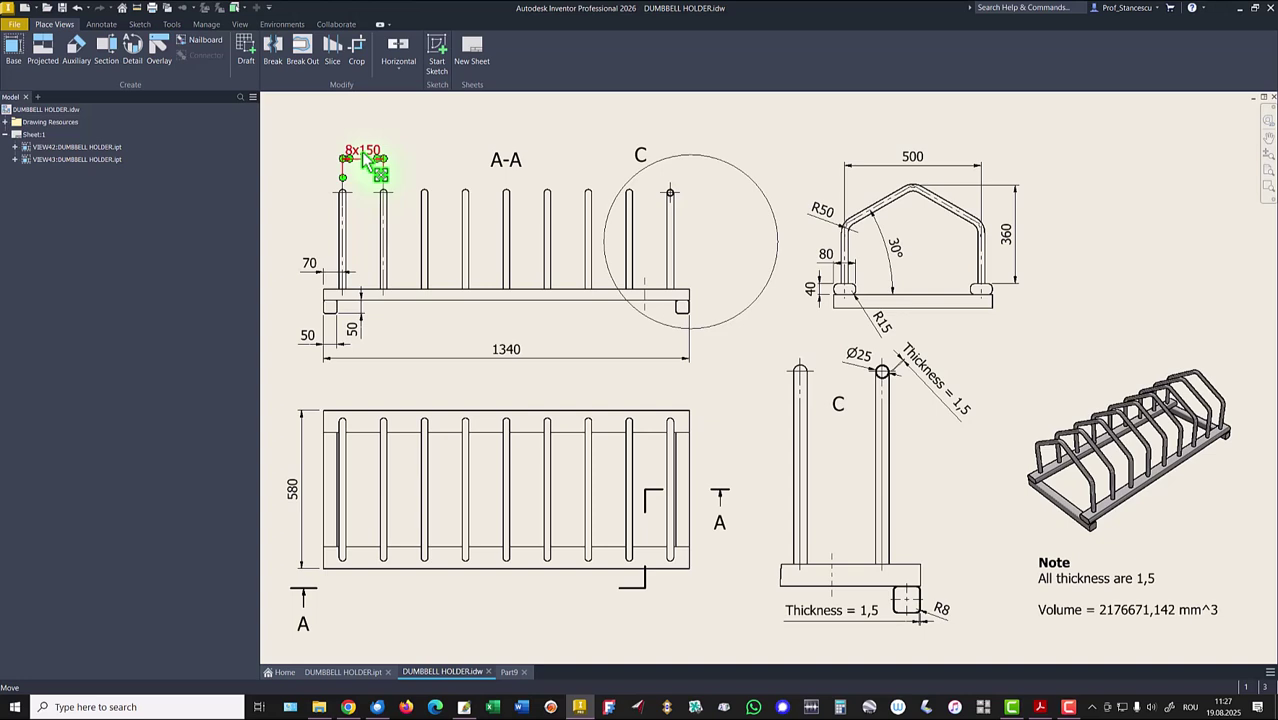
{"action": "key", "text": "Escape"}
{"action": "left_click", "coordinate": [345, 226]}
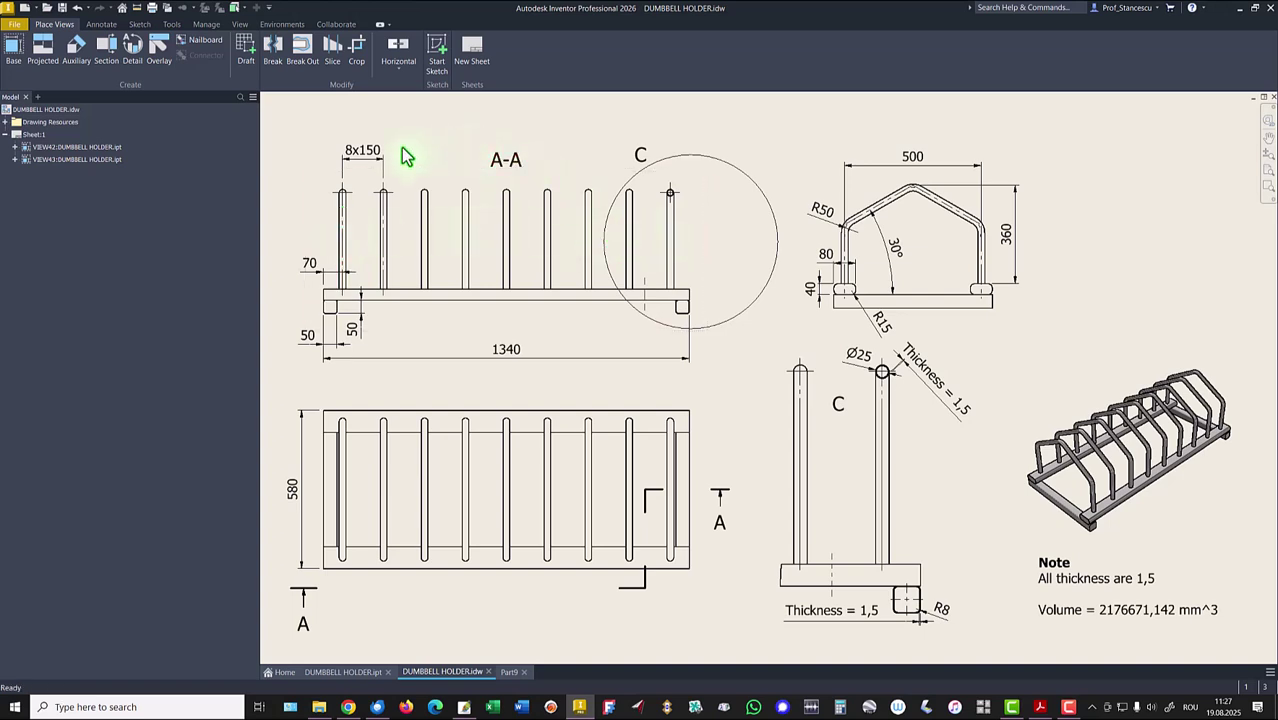
{"action": "left_click", "coordinate": [512, 672]}
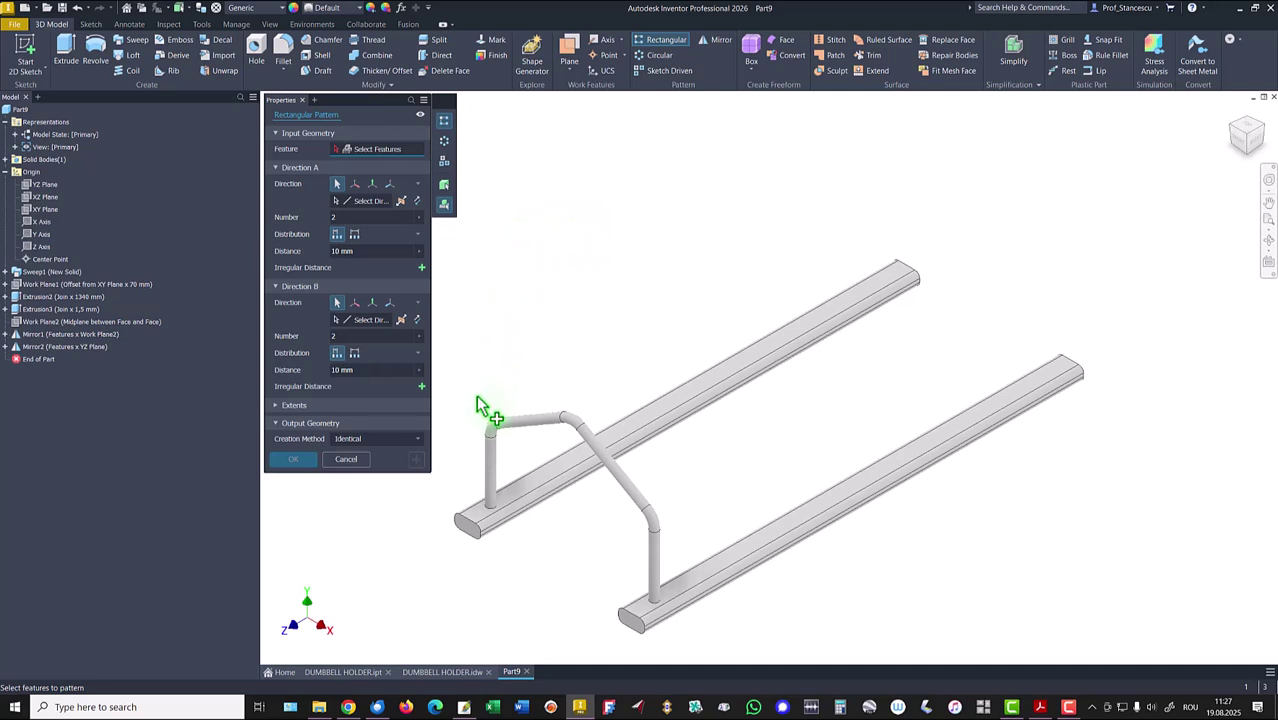
- Rectangular-pattern Sweep1 along the rail edge: 9 instances spaced 150 mm
{"action": "left_click", "coordinate": [493, 437]}
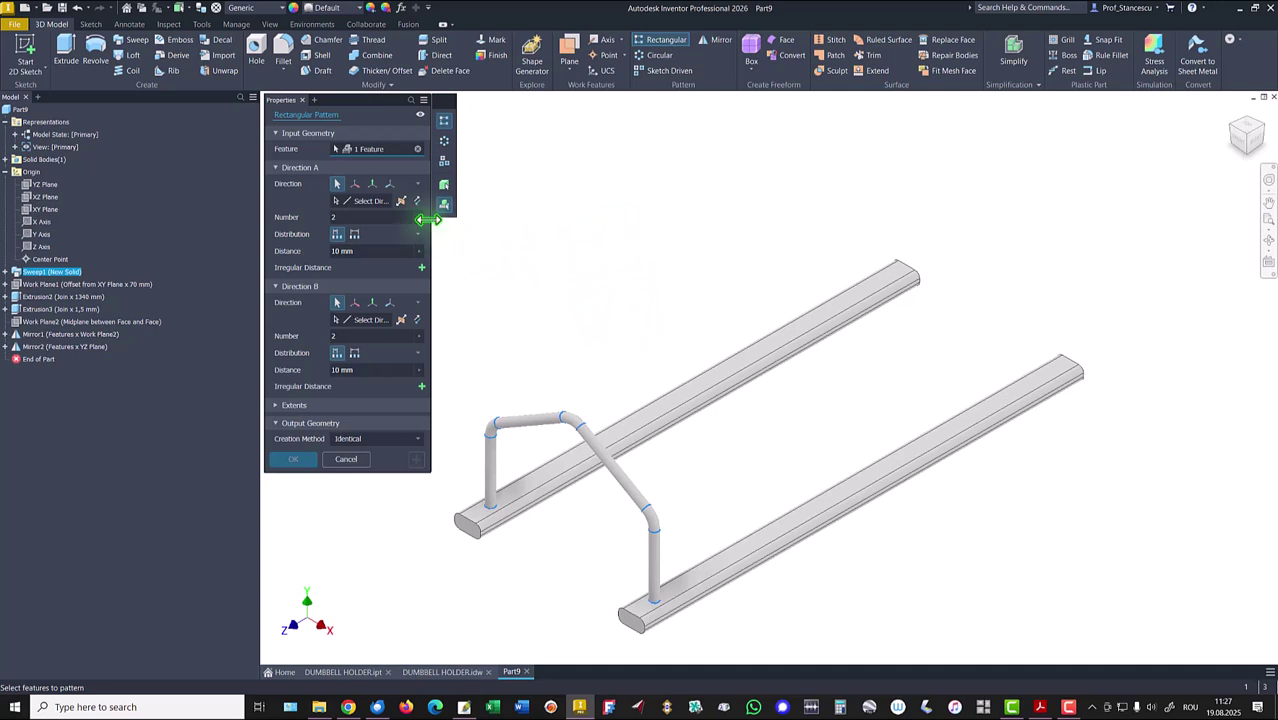
{"action": "left_click", "coordinate": [362, 202]}
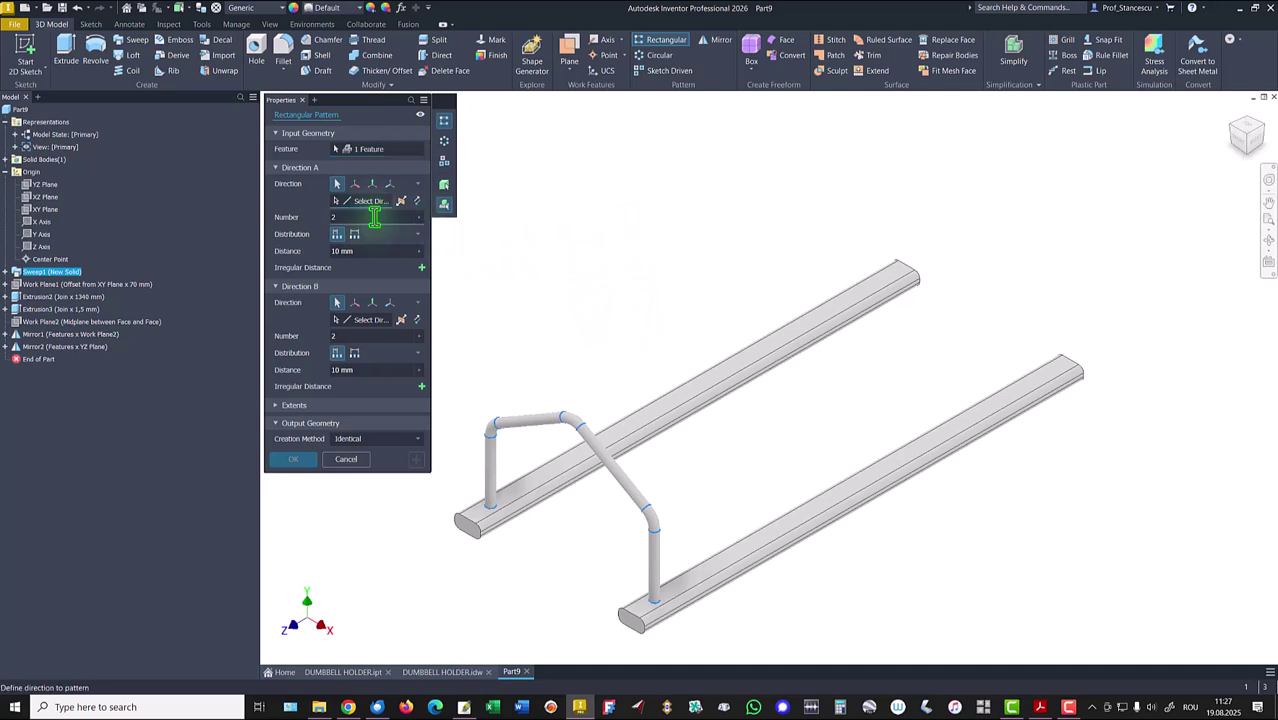
{"action": "left_click", "coordinate": [650, 432]}
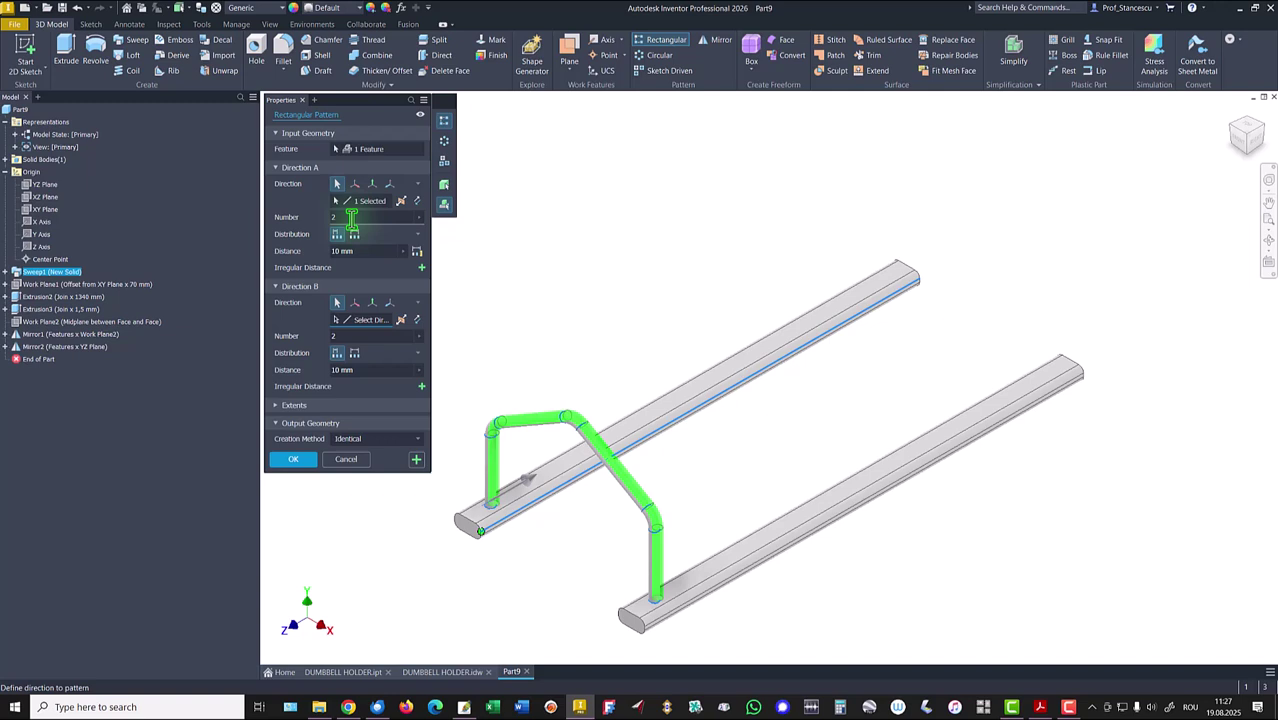
{"action": "left_click", "coordinate": [350, 218]}
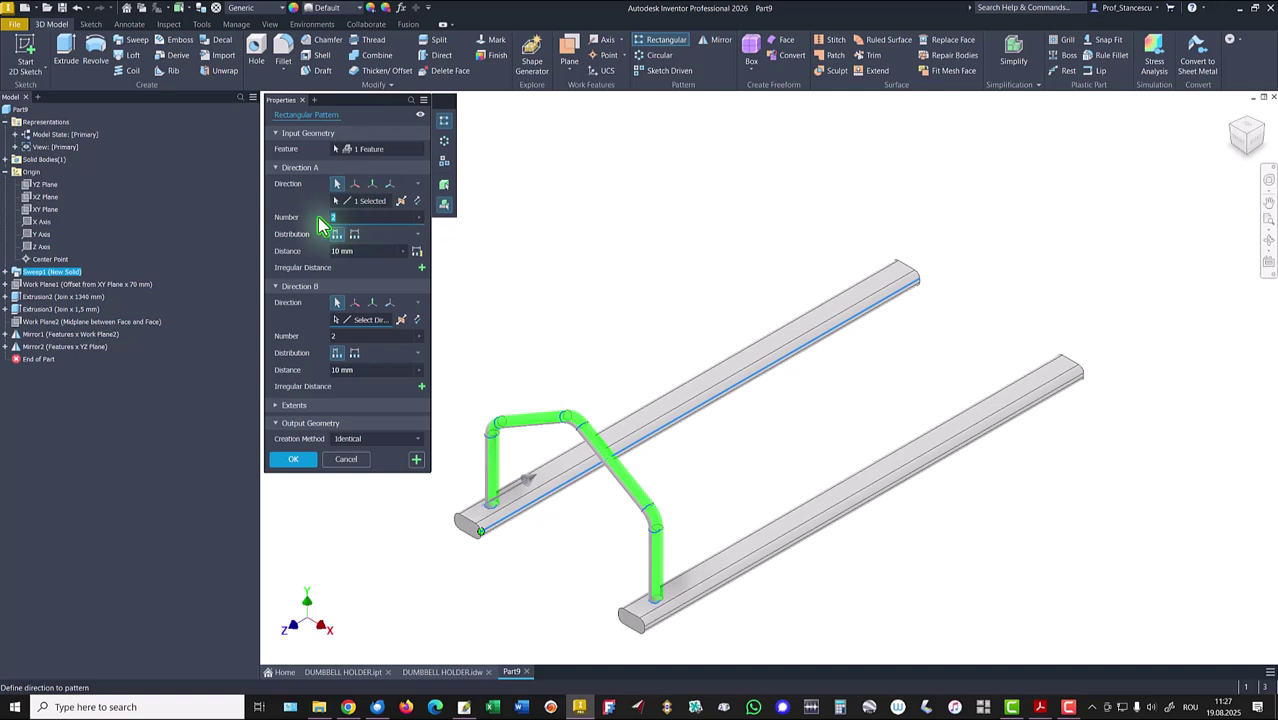
{"action": "type", "text": "9"}
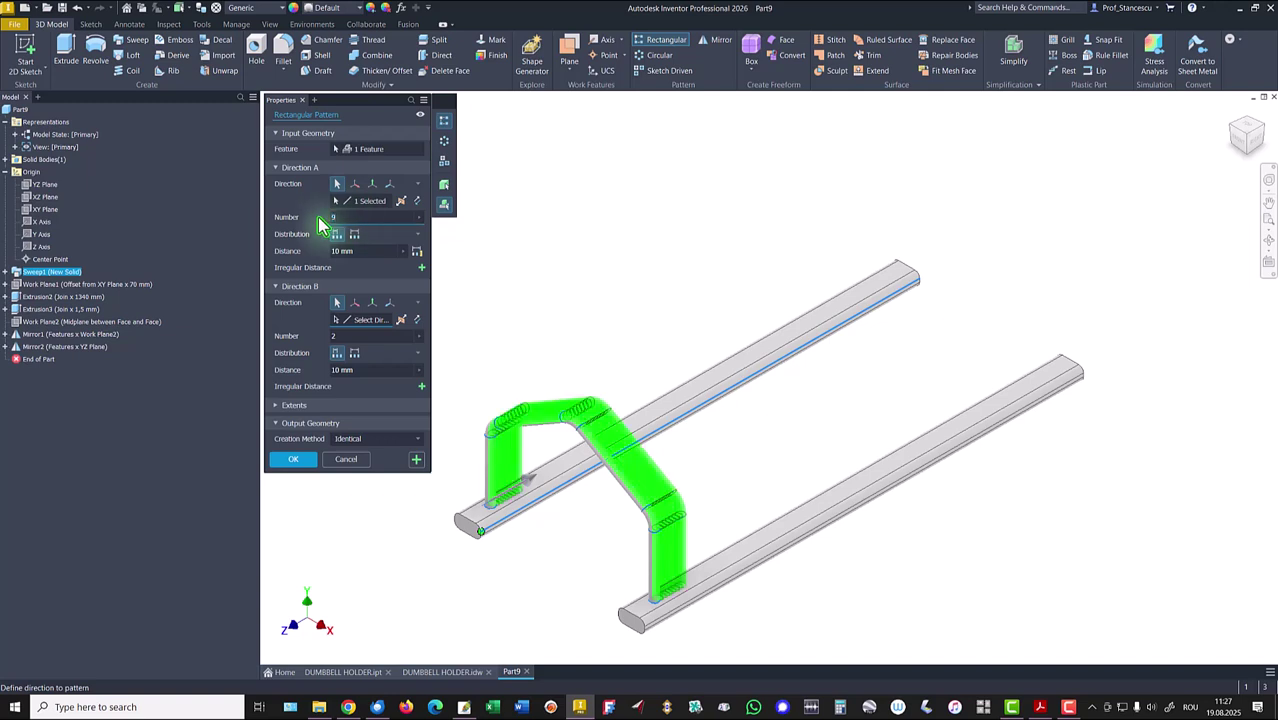
{"action": "left_click", "coordinate": [362, 252]}
{"action": "left_click_drag", "start_coordinate": [362, 255], "coordinate": [318, 260]}
{"action": "type", "text": "150"}
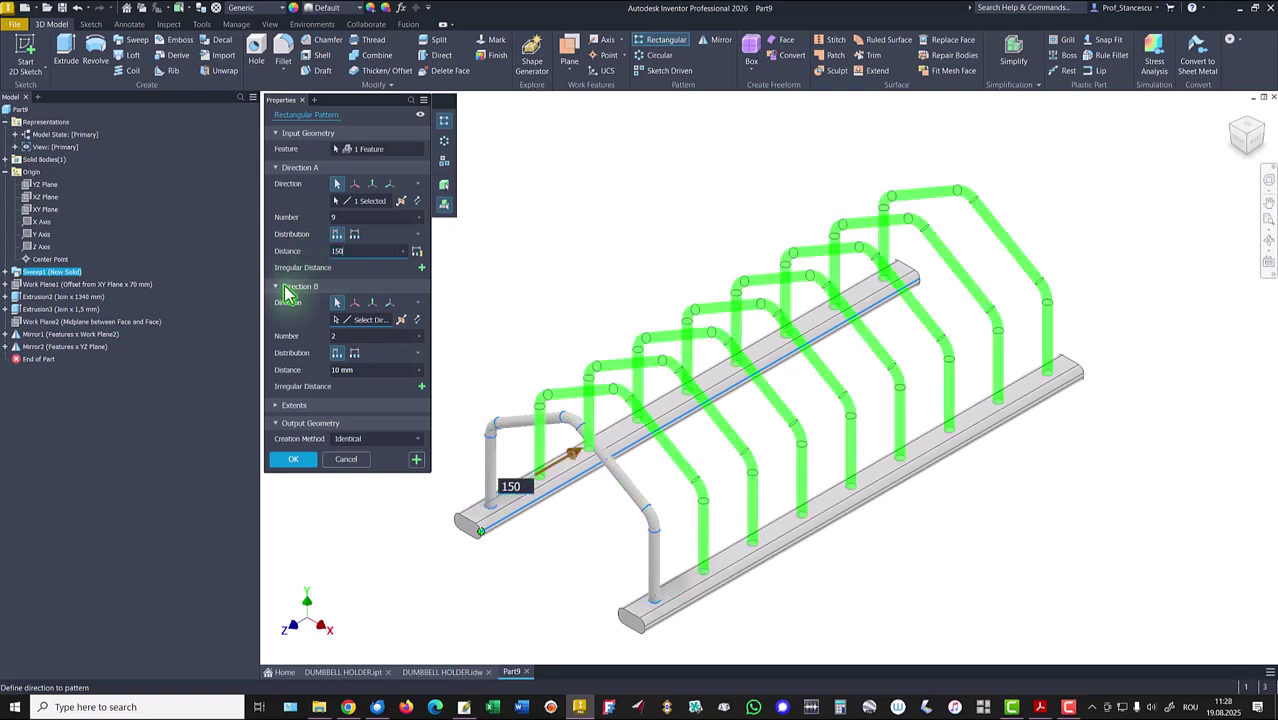
{"action": "left_click", "coordinate": [290, 462]}
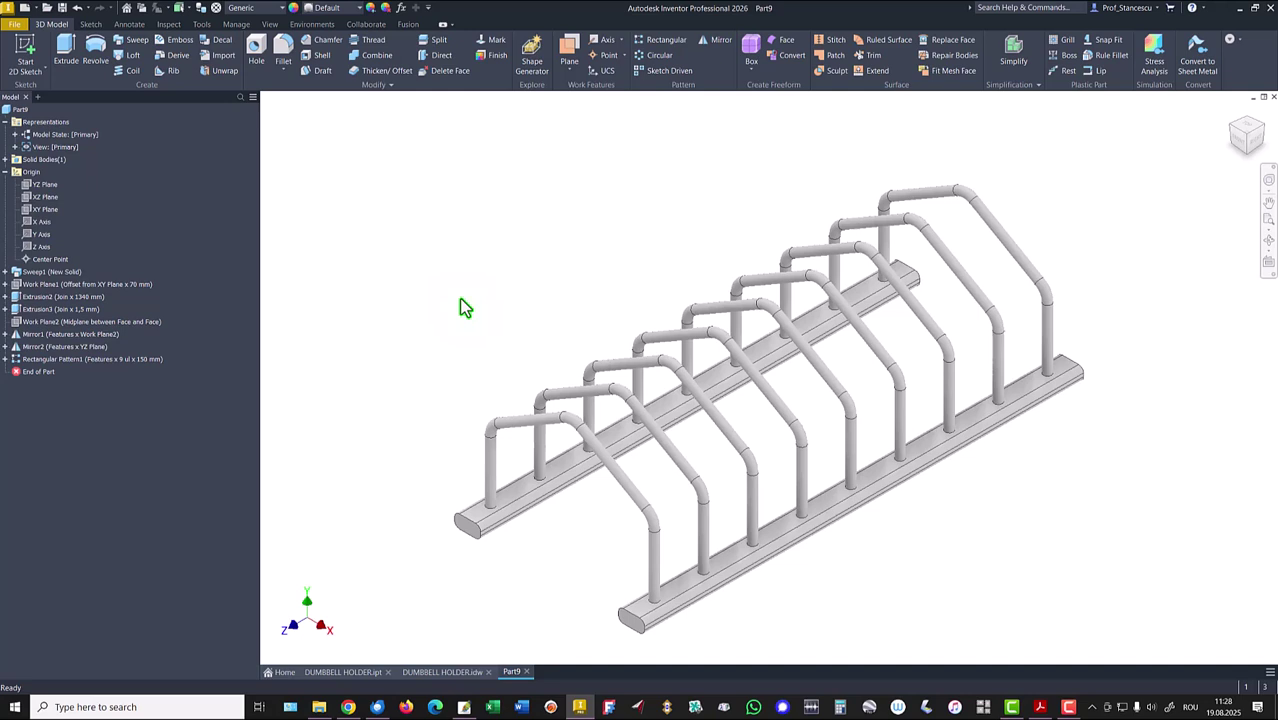
{"action": "key", "text": "F6"}
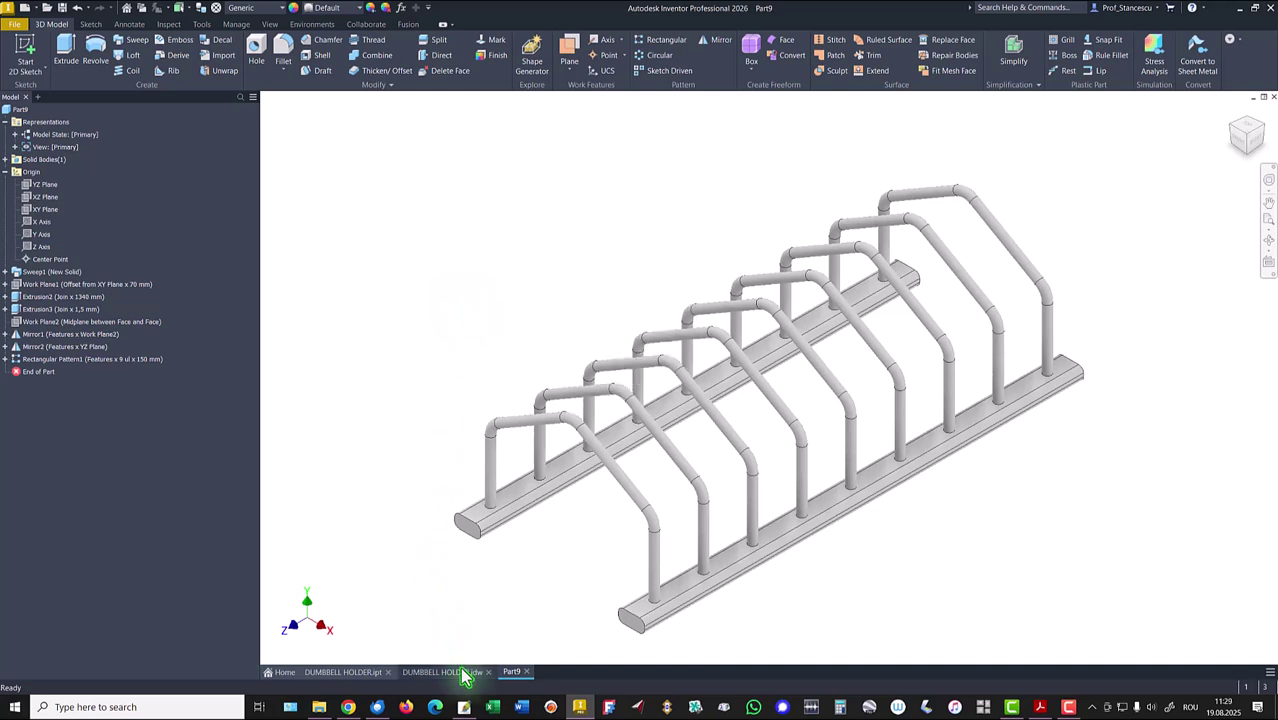
{"action": "left_click", "coordinate": [447, 671]}
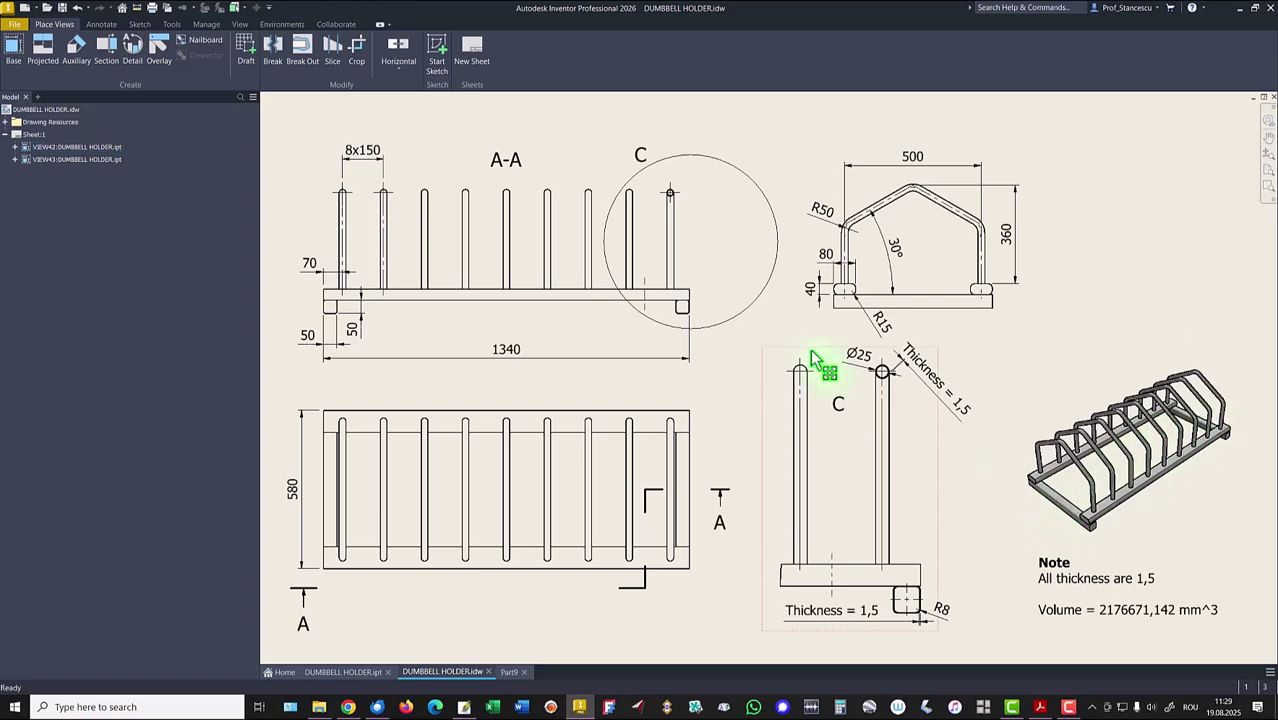
{"action": "left_click", "coordinate": [353, 316]}
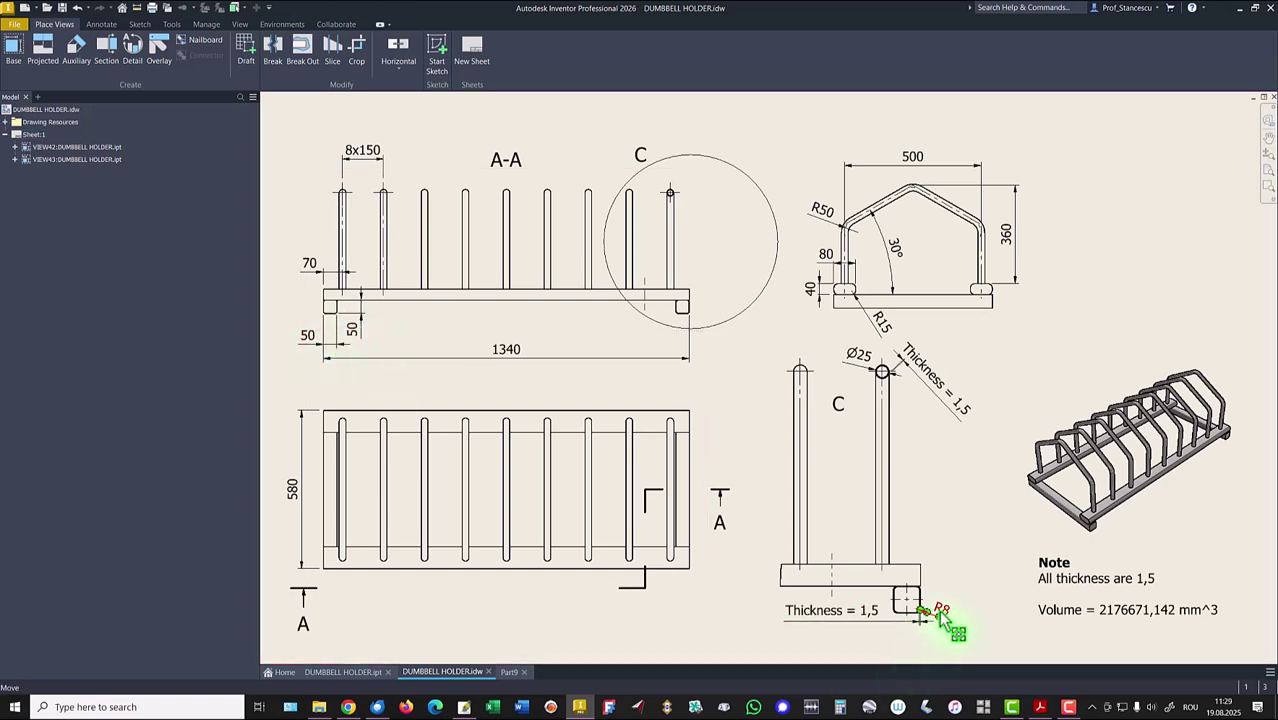
{"action": "left_click_drag", "start_coordinate": [941, 617], "coordinate": [942, 618]}
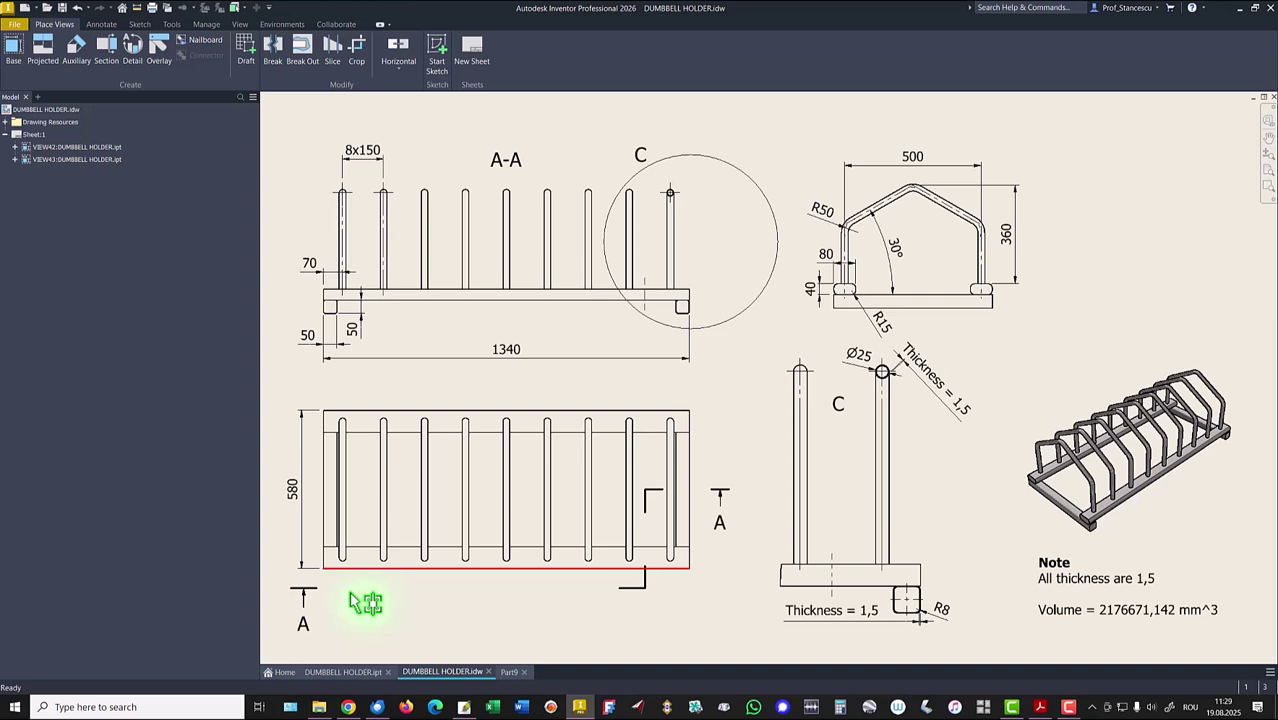
{"action": "left_click", "coordinate": [508, 675]}
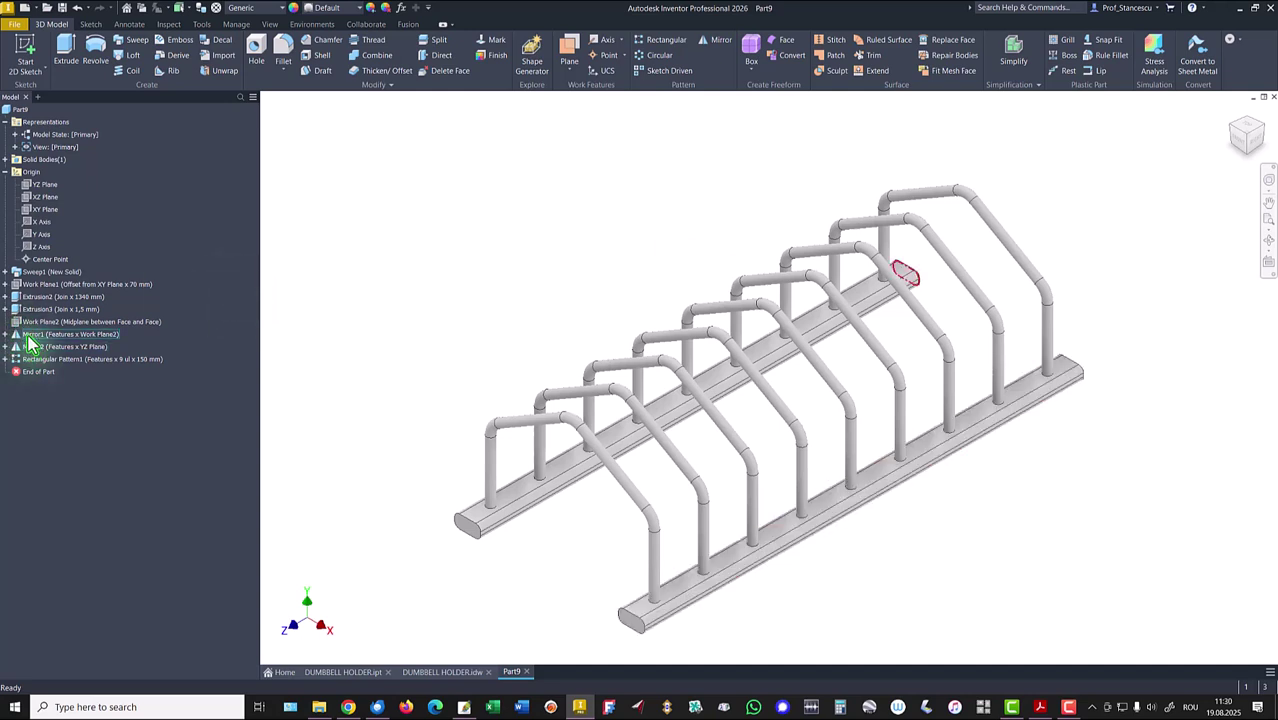
- Begin a new sketch (Sketch6) on the origin YZ Plane
{"action": "left_click", "coordinate": [40, 186]}
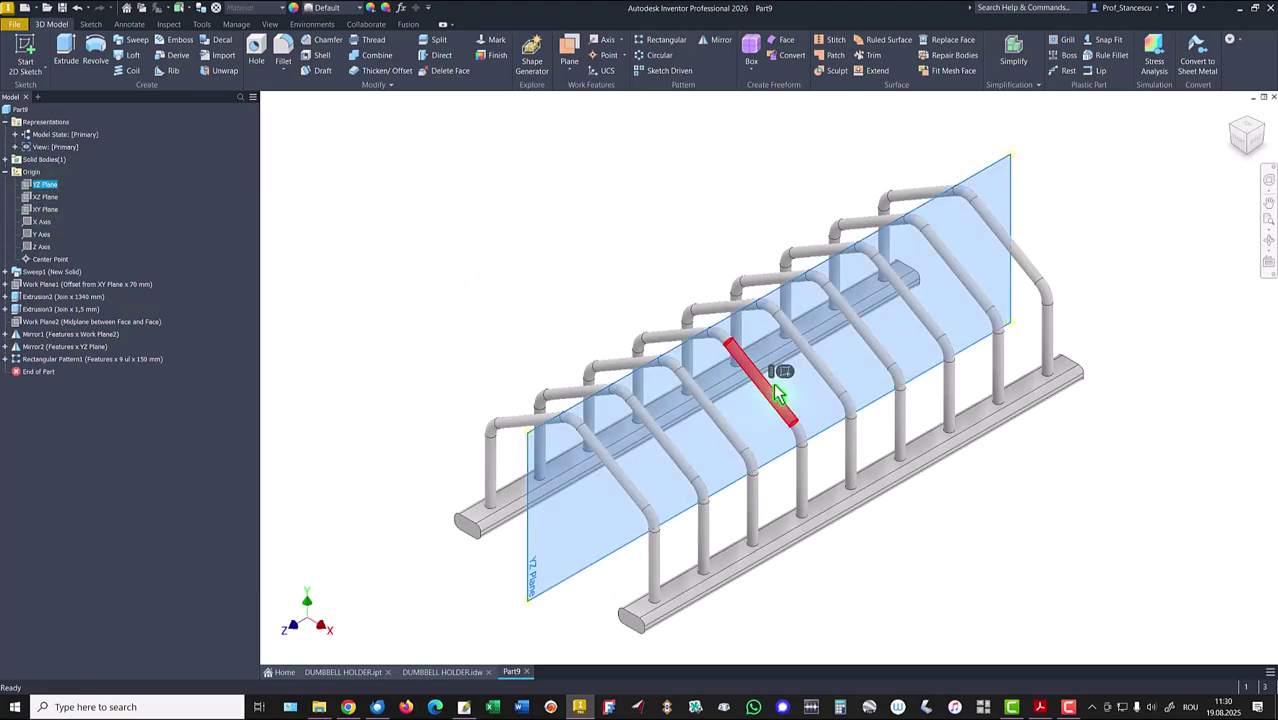
{"action": "left_click", "coordinate": [785, 372]}
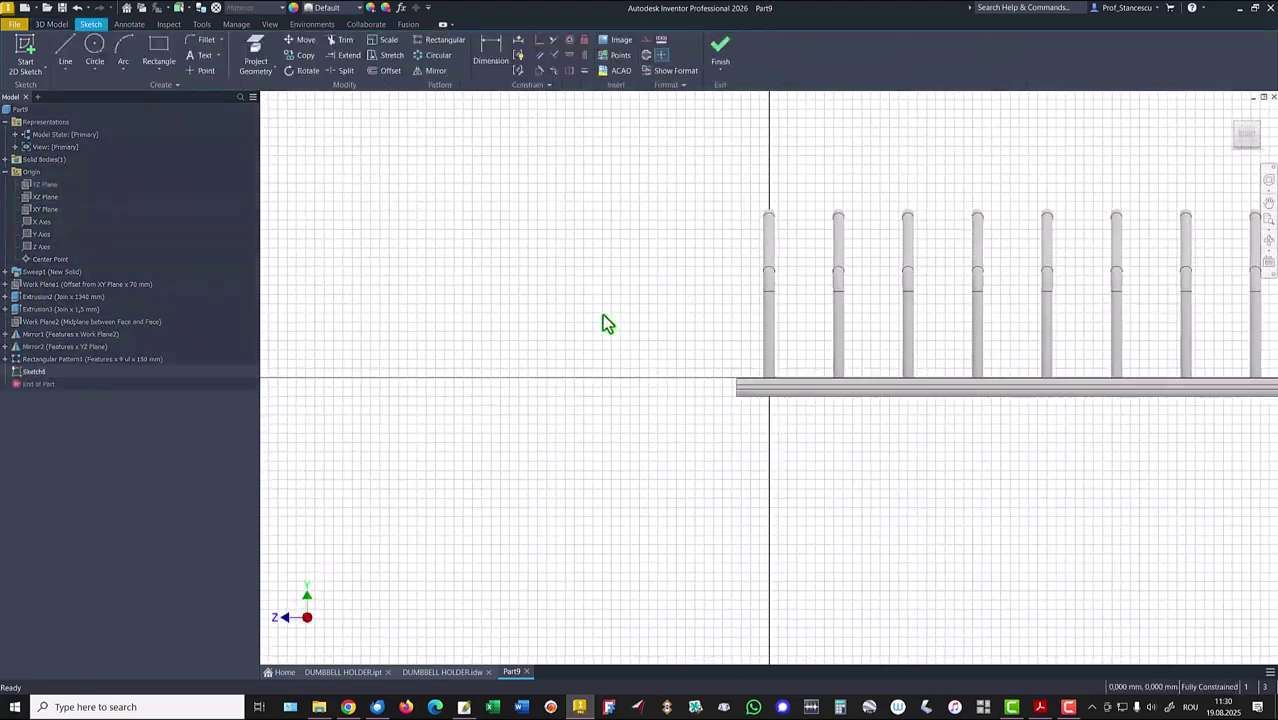
- Project the rail edges and draw a 50 × 50 mm rectangle from the rail's lower-left corner
{"action": "left_click", "coordinate": [255, 55]}
{"action": "scroll", "coordinate": [720, 395], "scroll_direction": "up", "scroll_amount": 5}
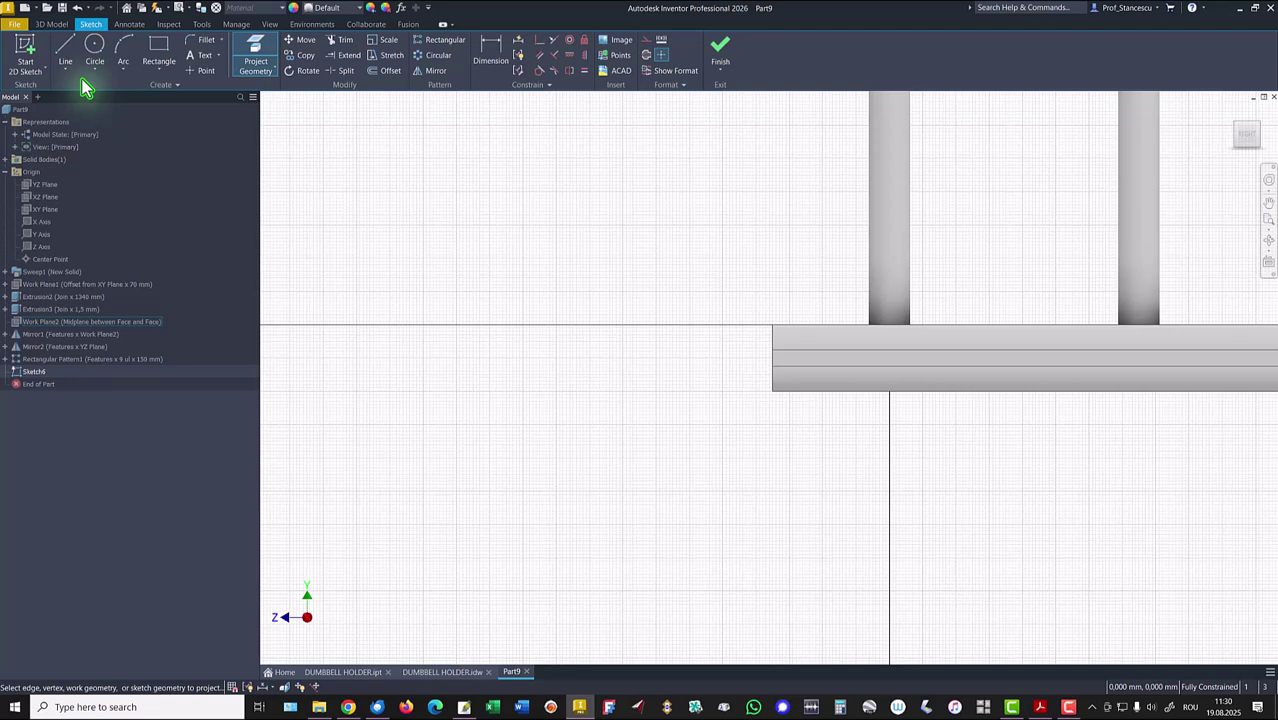
{"action": "left_click", "coordinate": [157, 50]}
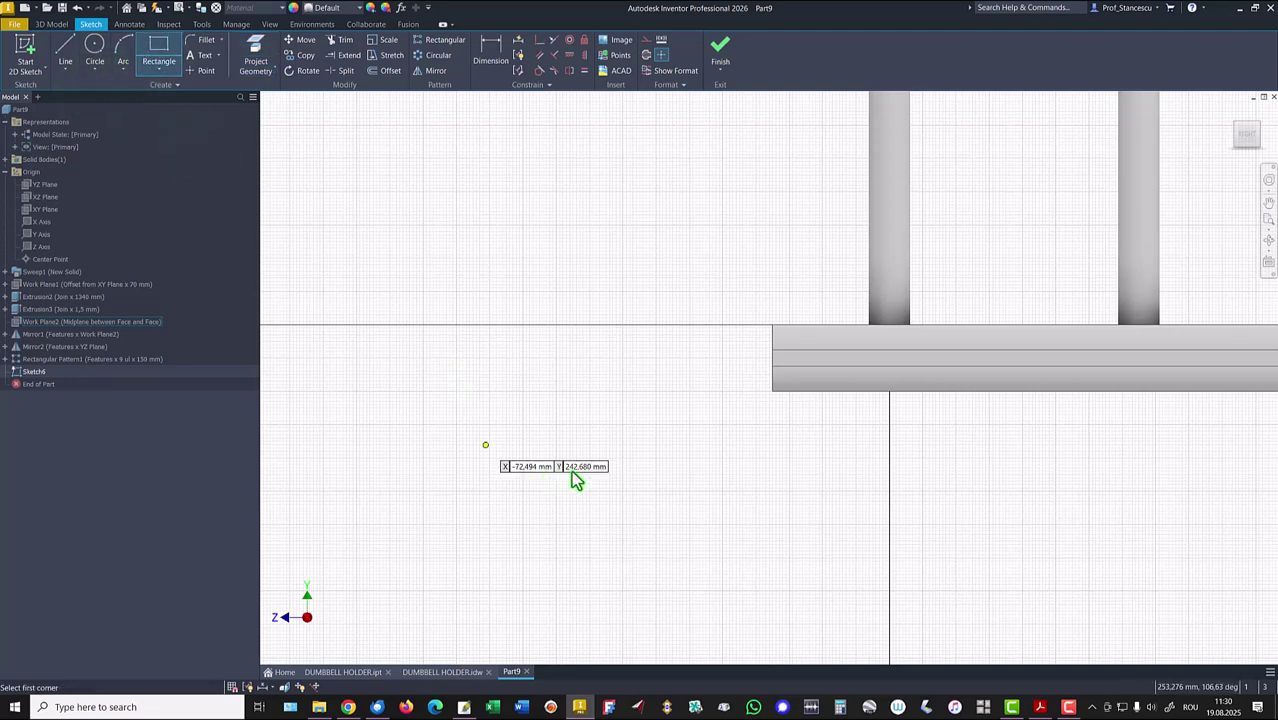
{"action": "left_click", "coordinate": [774, 391]}
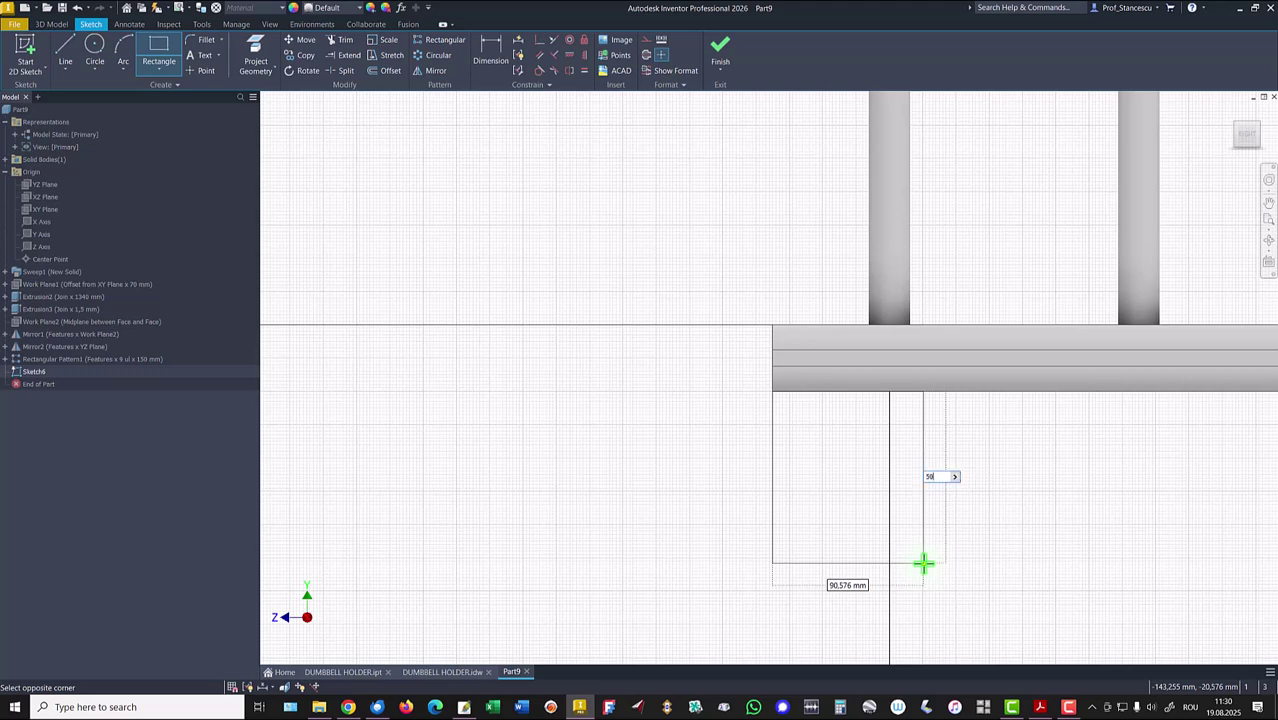
{"action": "type", "text": "50"}
{"action": "key", "text": "Tab"}
{"action": "type", "text": "50"}
{"action": "key", "text": "Return"}
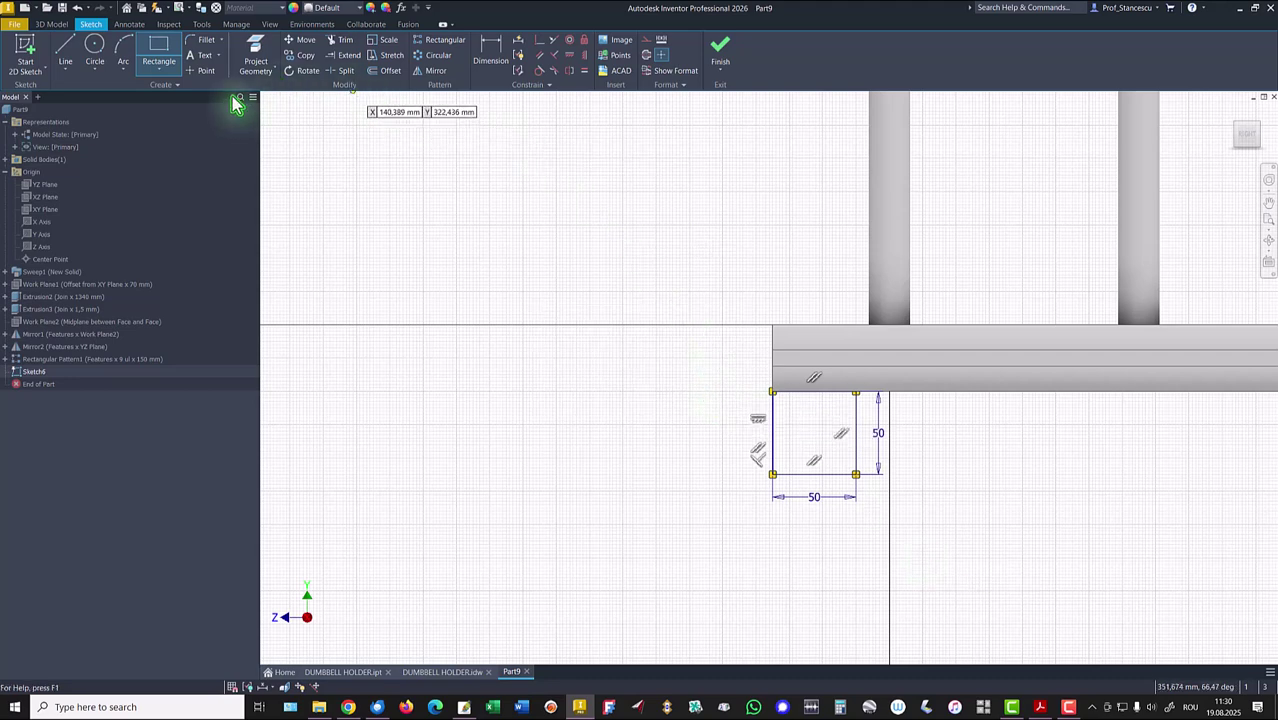
- Apply 8 mm 2D fillets to the square's lower-right, lower-left, top-right and top-left corners
{"action": "left_click", "coordinate": [205, 46]}
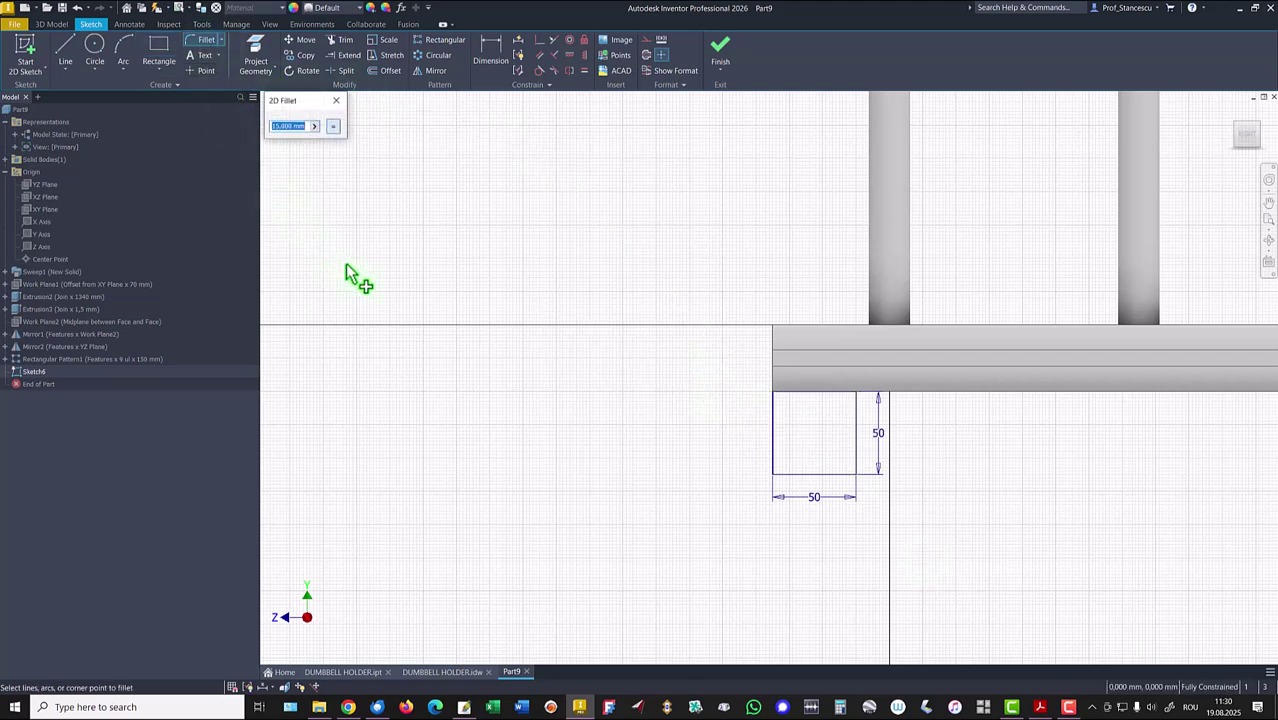
{"action": "type", "text": "8"}
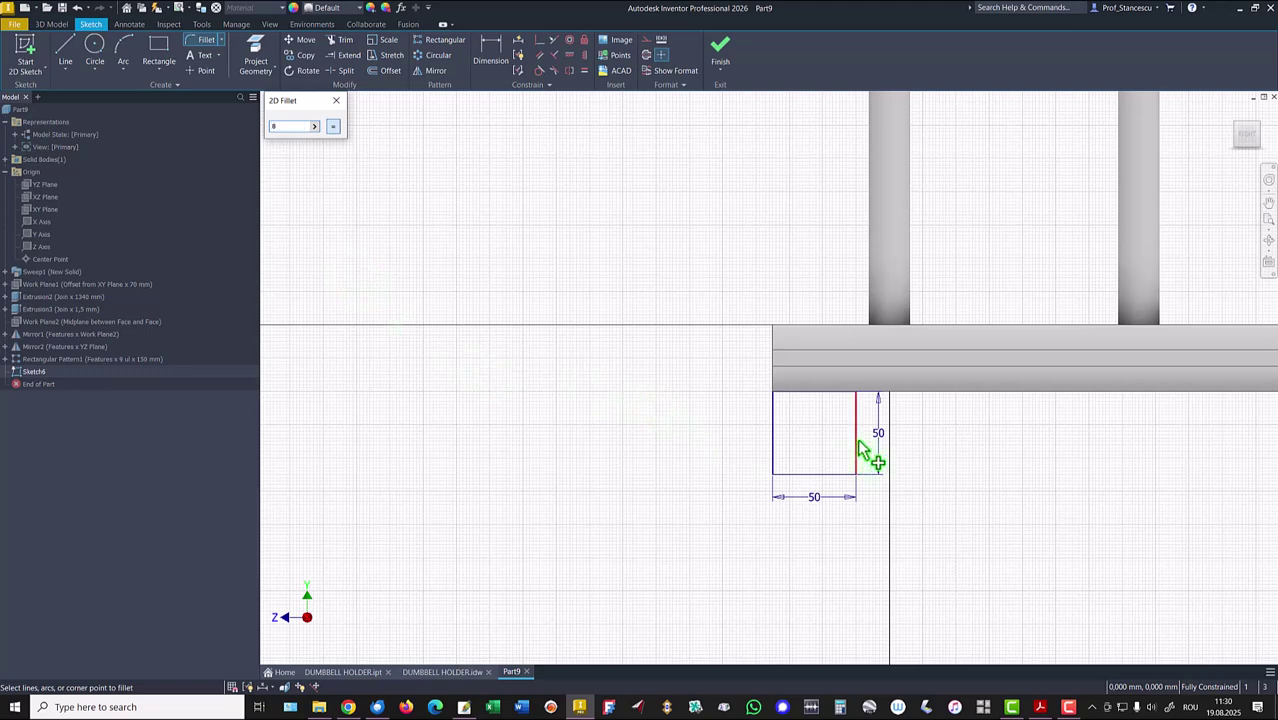
{"action": "left_click", "coordinate": [856, 475]}
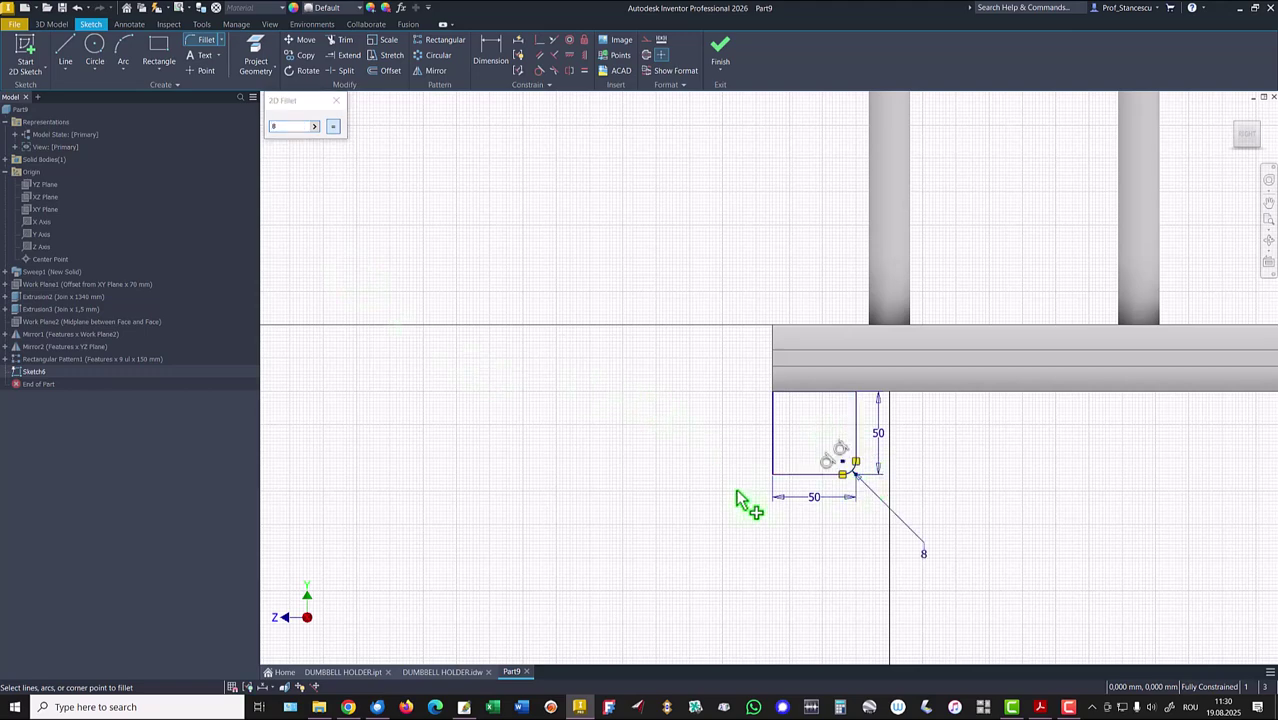
{"action": "left_click", "coordinate": [771, 477]}
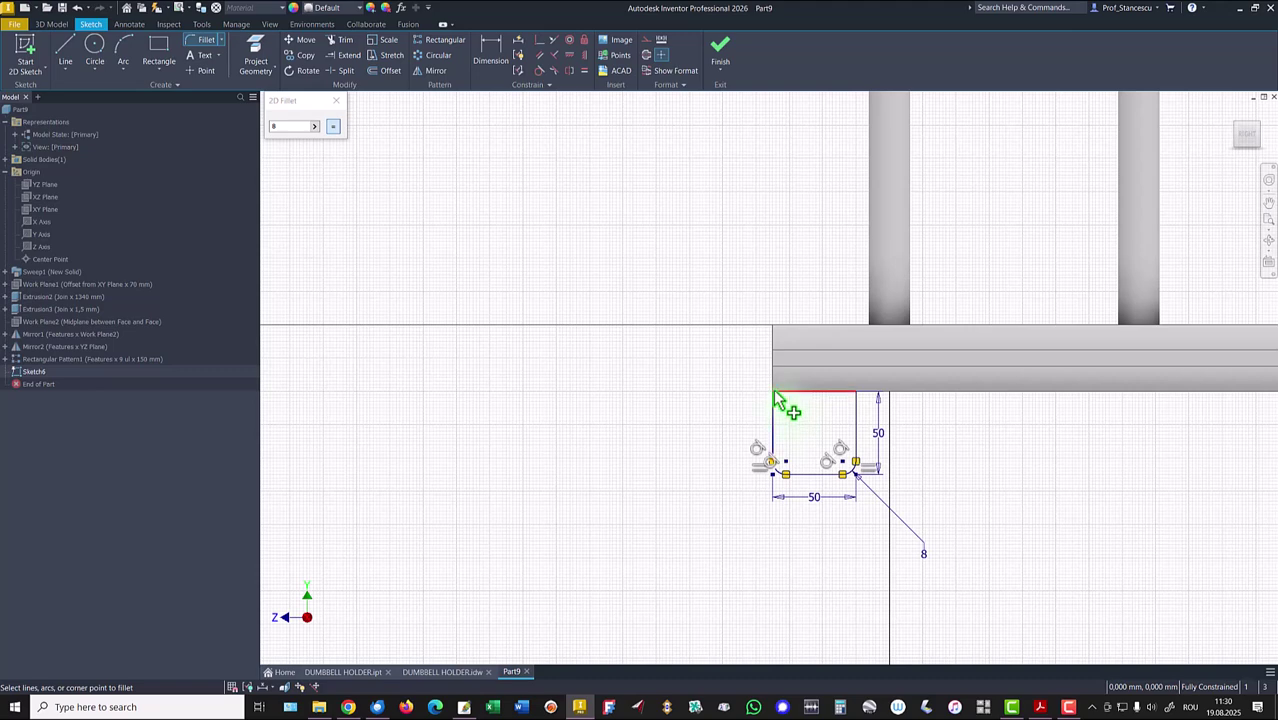
{"action": "left_click", "coordinate": [857, 397]}
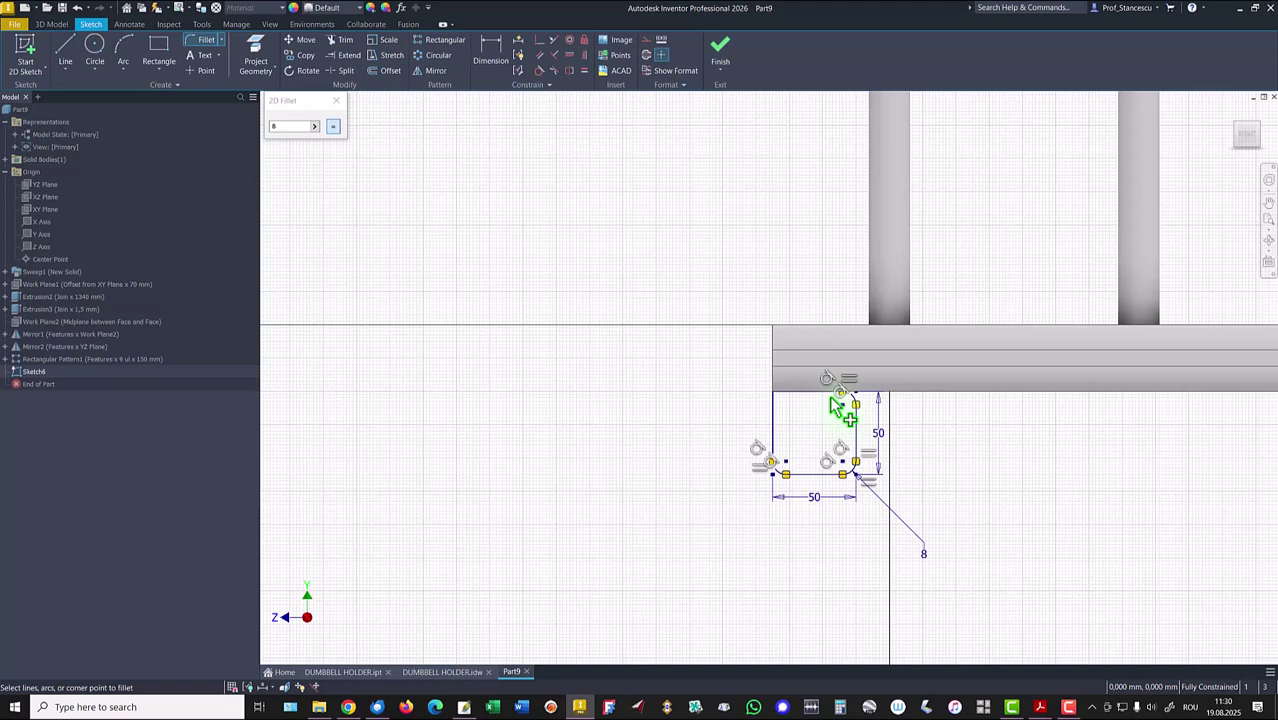
{"action": "left_click", "coordinate": [776, 399]}
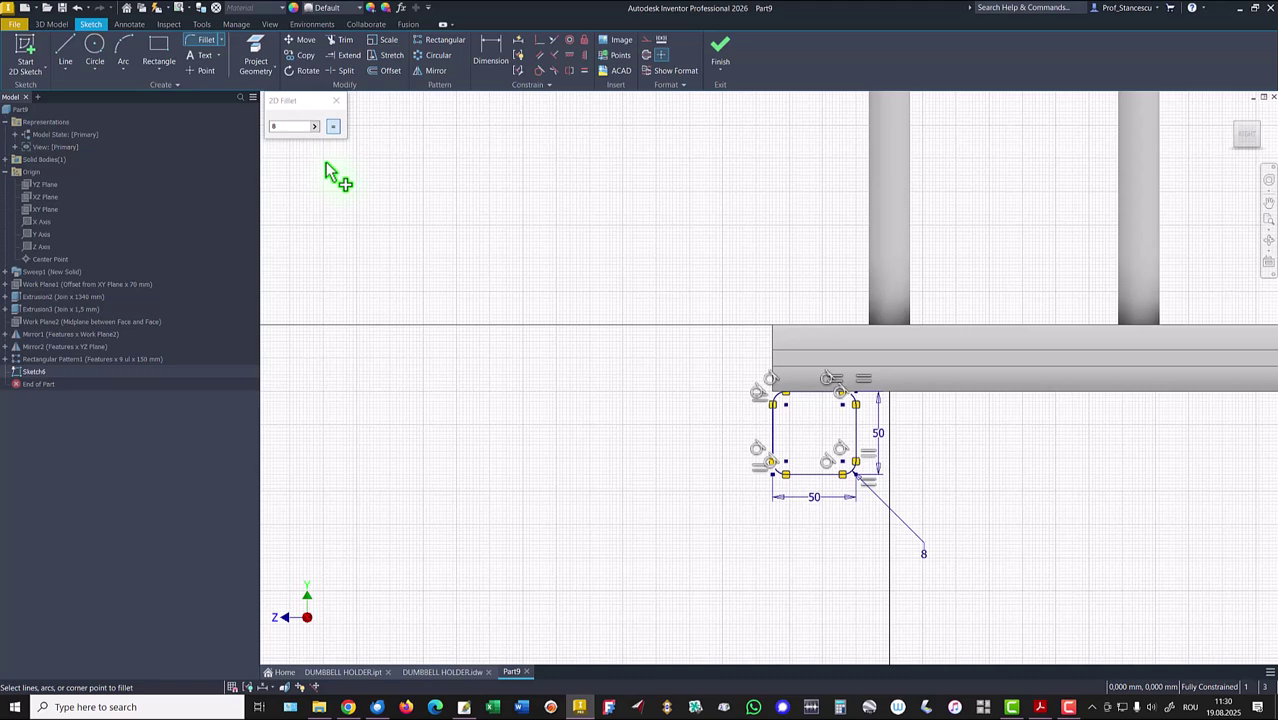
{"action": "left_click", "coordinate": [336, 101]}
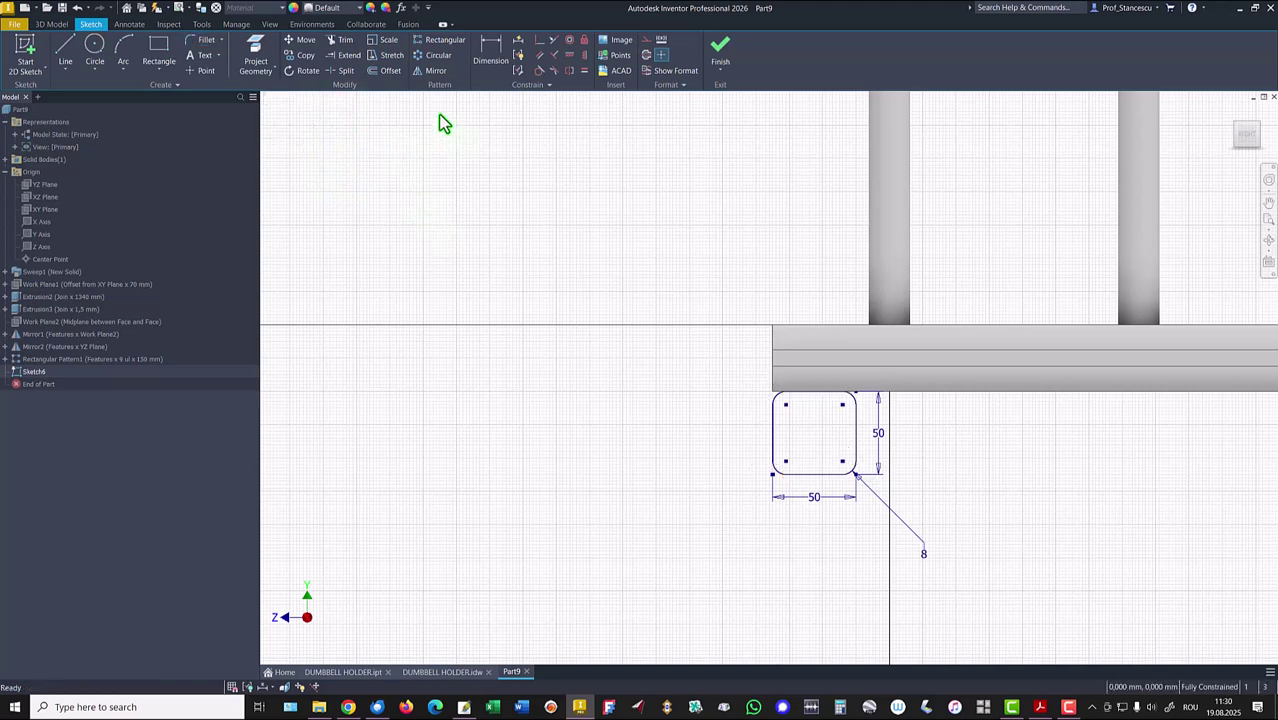
- Offset the rounded square outline 1,5 mm inward to make the tube wall profile
{"action": "left_click", "coordinate": [390, 71]}
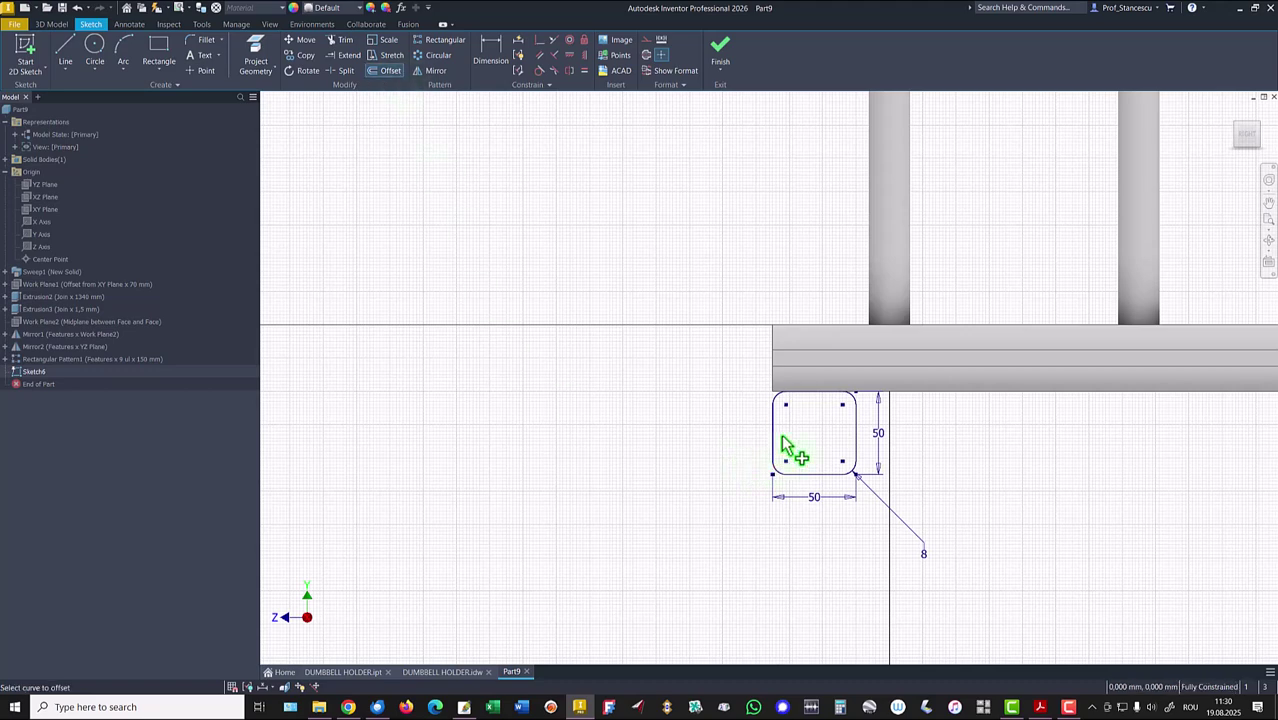
{"action": "left_click", "coordinate": [778, 446]}
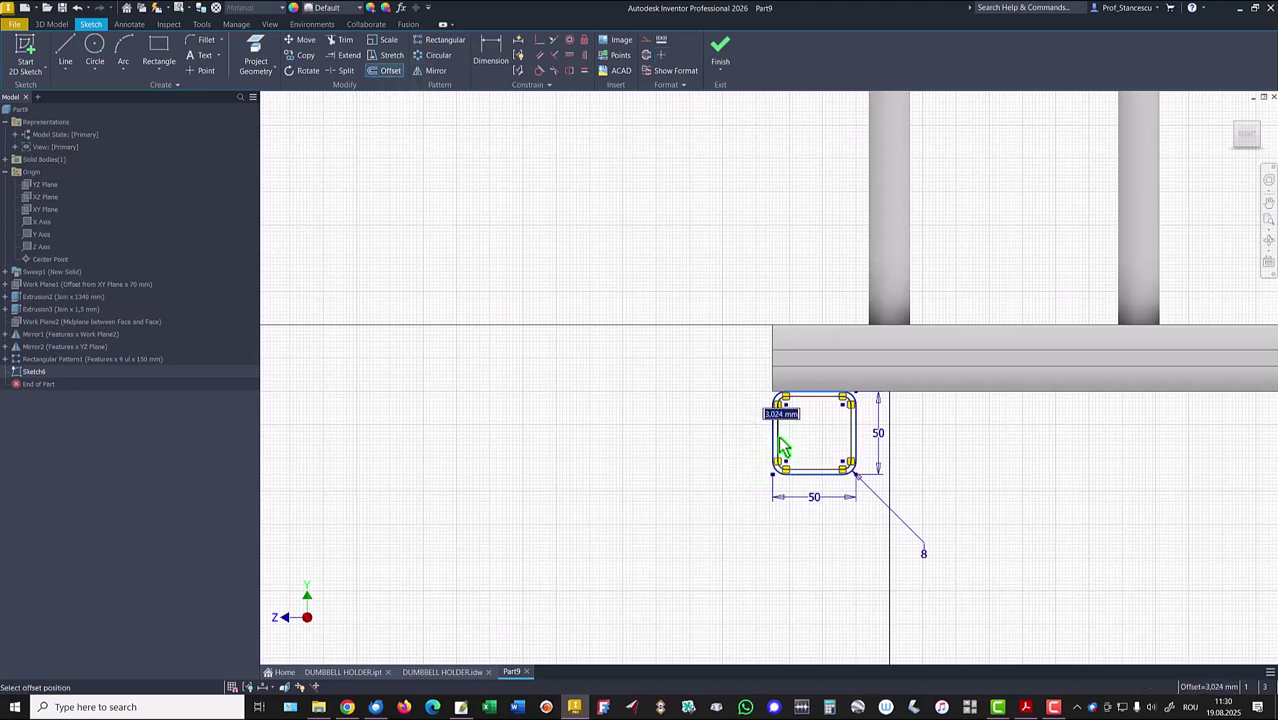
{"action": "type", "text": "1,5"}
{"action": "key", "text": "Return"}
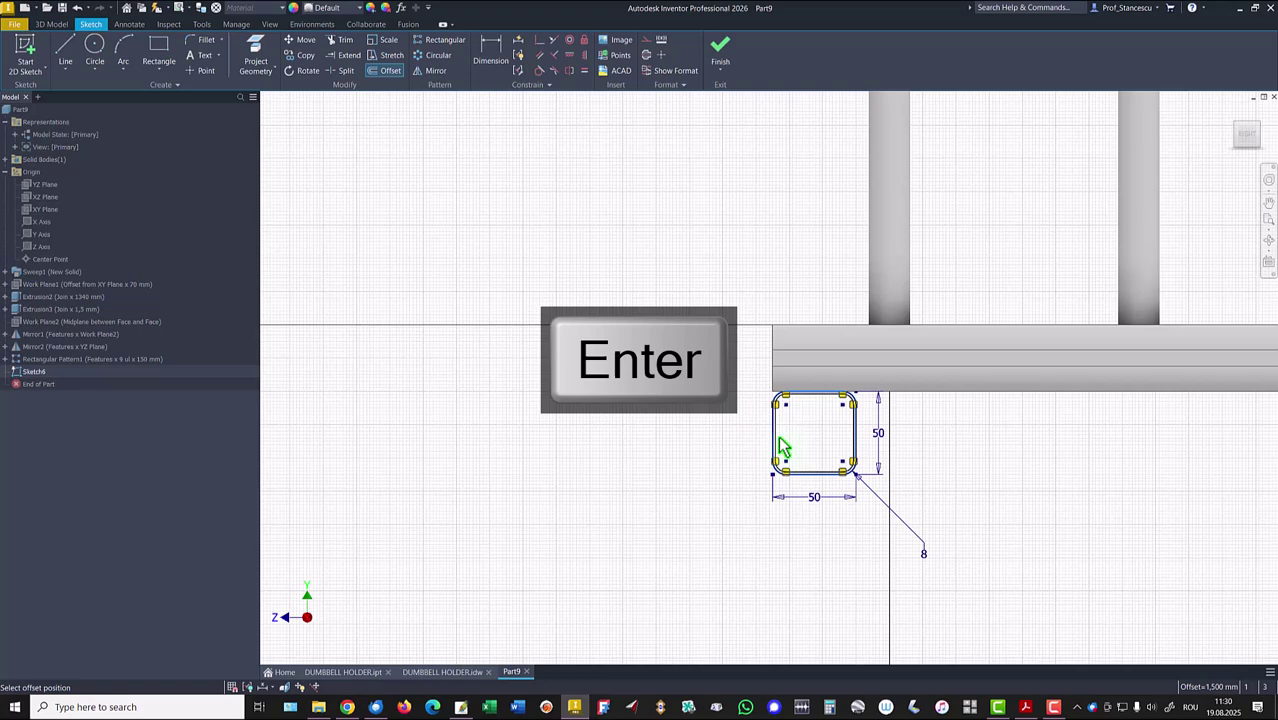
- Finish Sketch6 and centre the profile in the view
{"action": "left_click", "coordinate": [720, 50]}
{"action": "scroll", "coordinate": [590, 605], "scroll_direction": "up", "scroll_amount": 10}
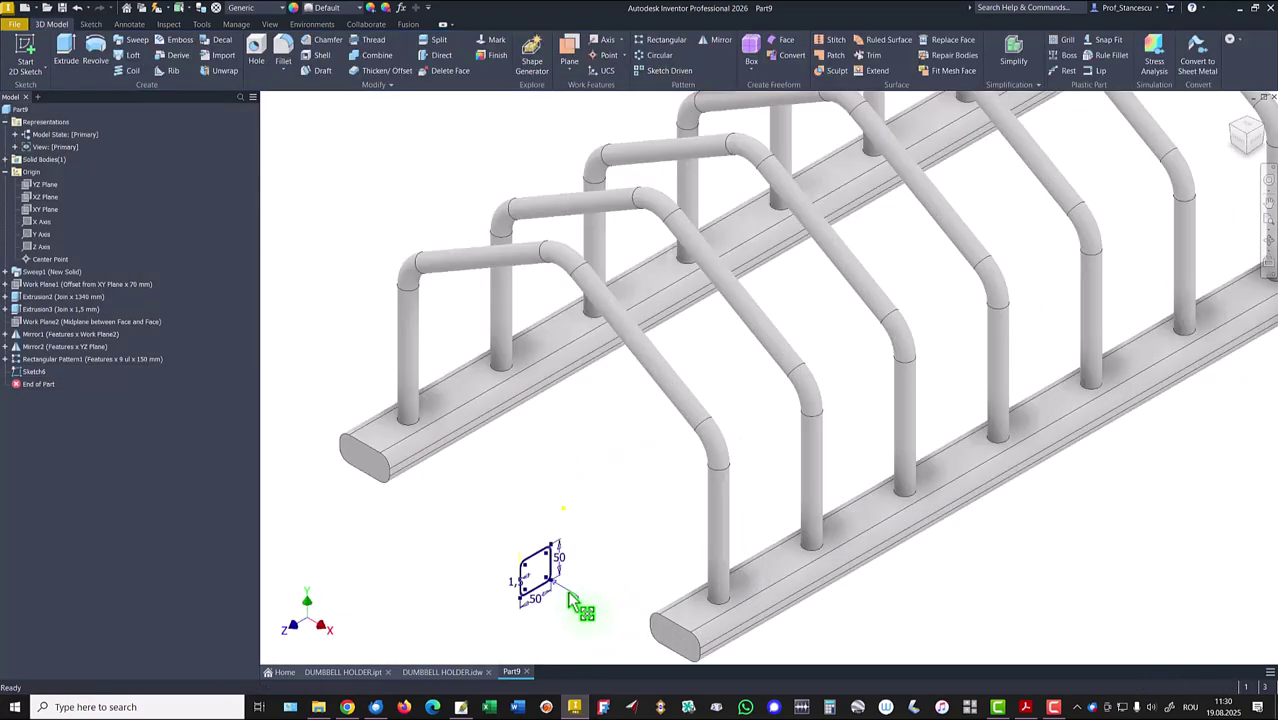
{"action": "middle_click_drag", "start_coordinate": [534, 490], "coordinate": [886, 325]}
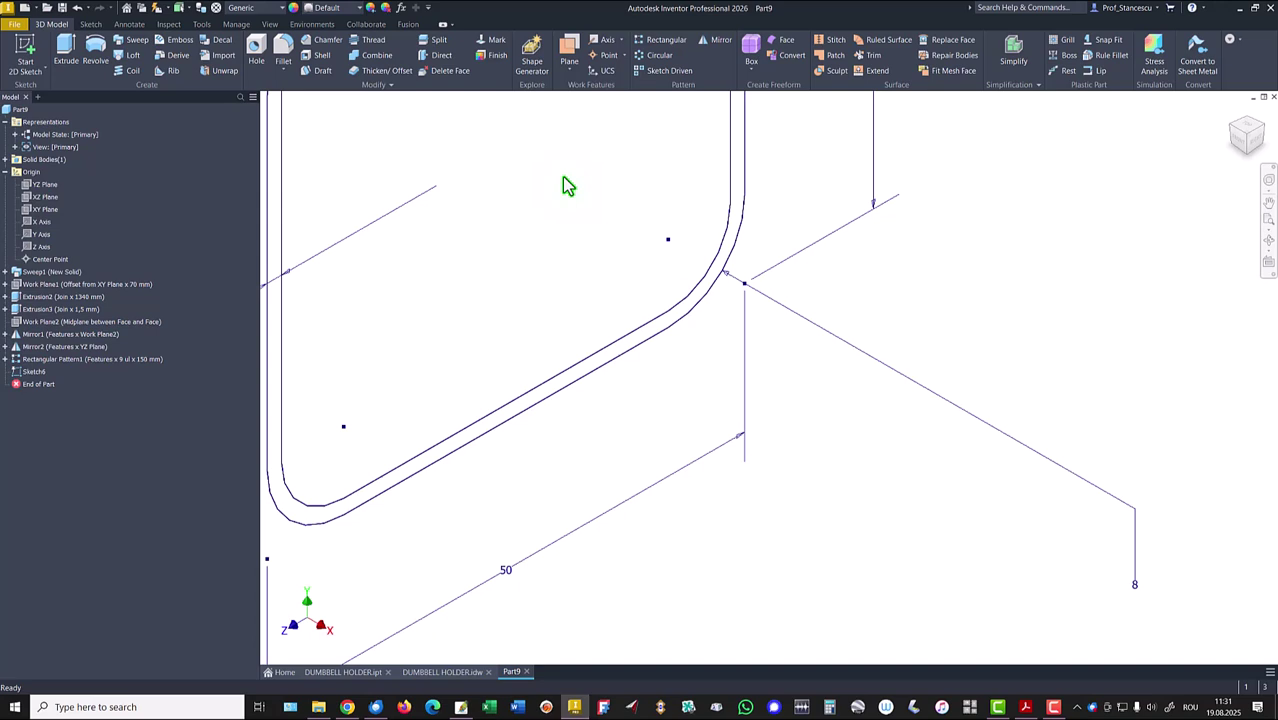
- Extrude the thin wall profile 580 mm symmetrically as Extrusion4, then return to the home view
{"action": "left_click", "coordinate": [62, 52]}
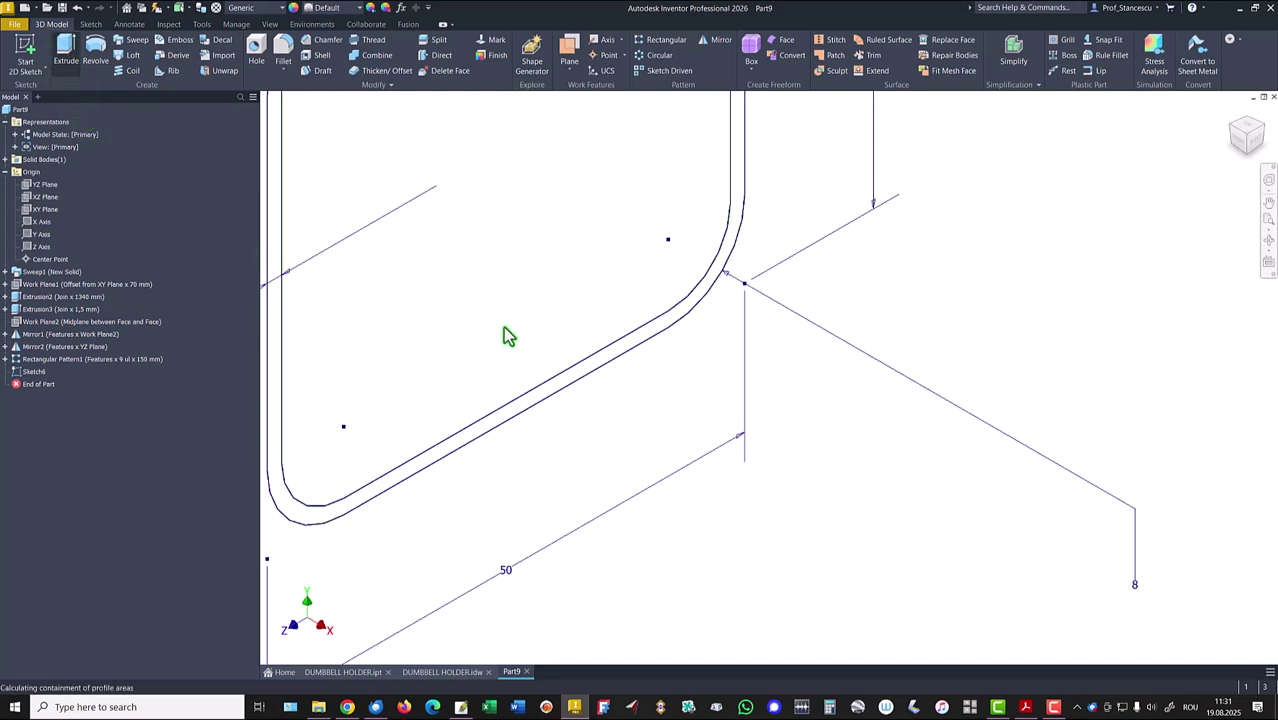
{"action": "left_click", "coordinate": [613, 355]}
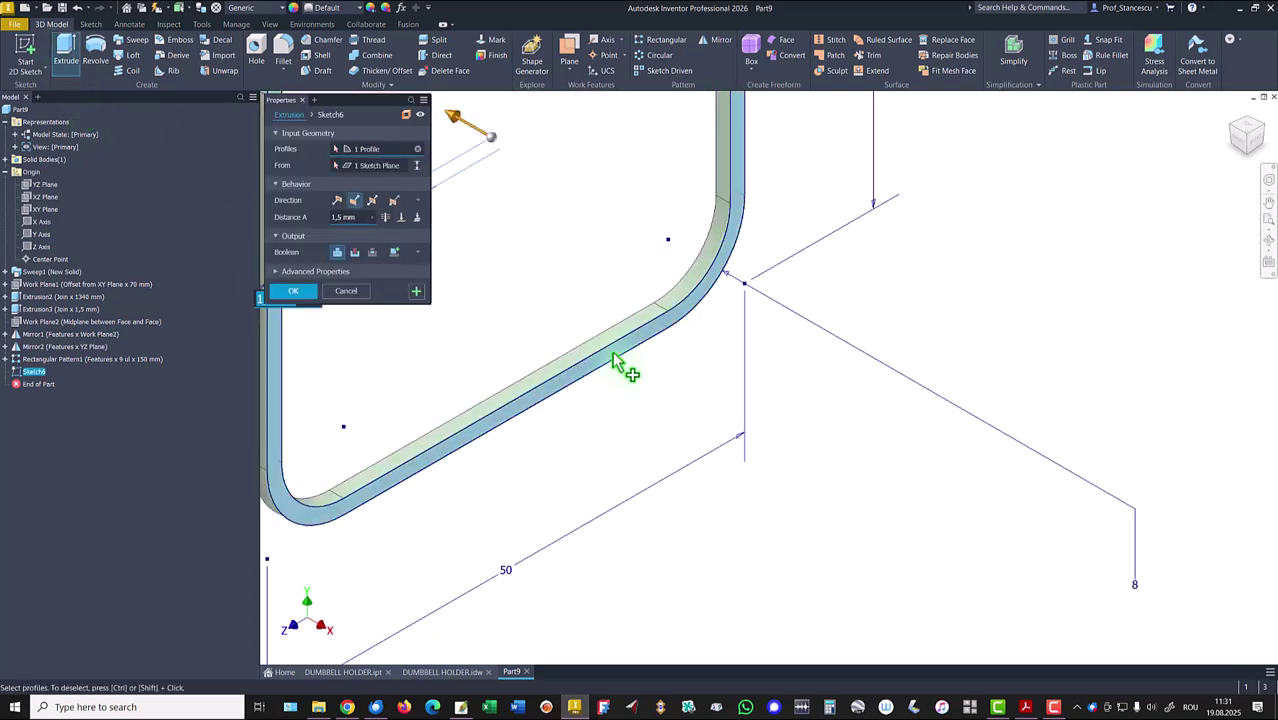
{"action": "scroll", "coordinate": [651, 418], "scroll_direction": "up", "scroll_amount": 4}
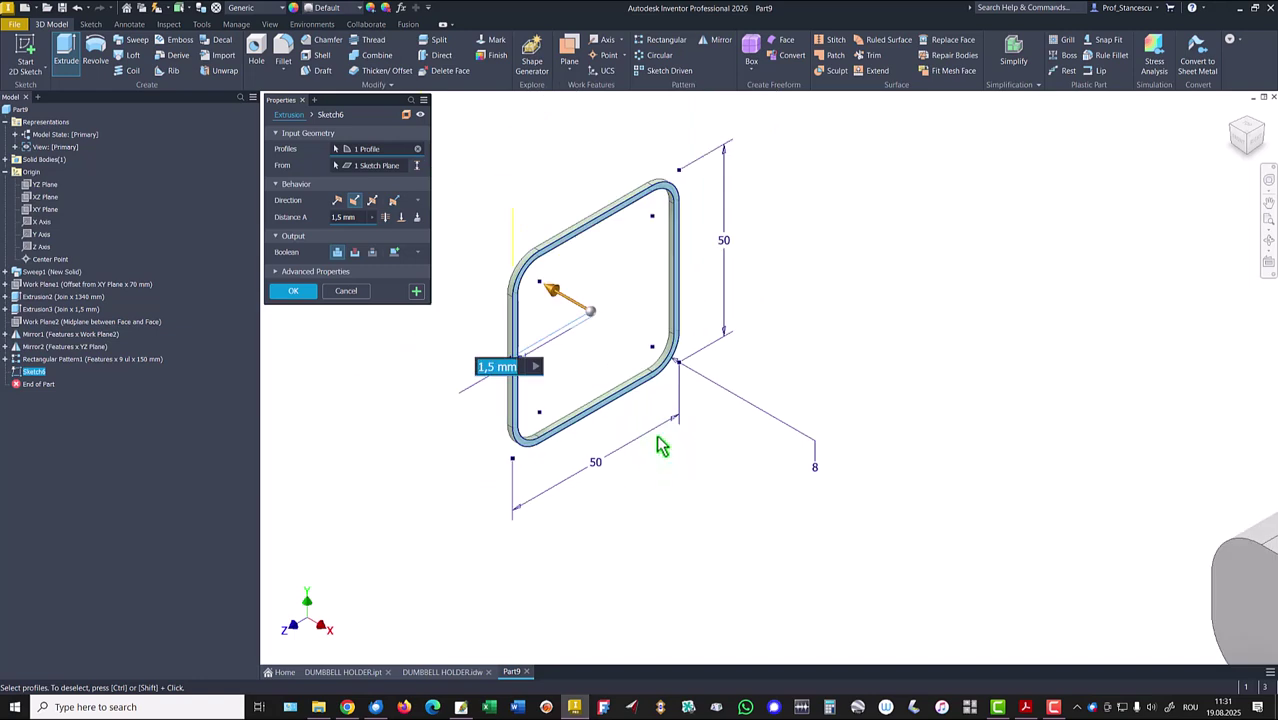
{"action": "left_click", "coordinate": [360, 218]}
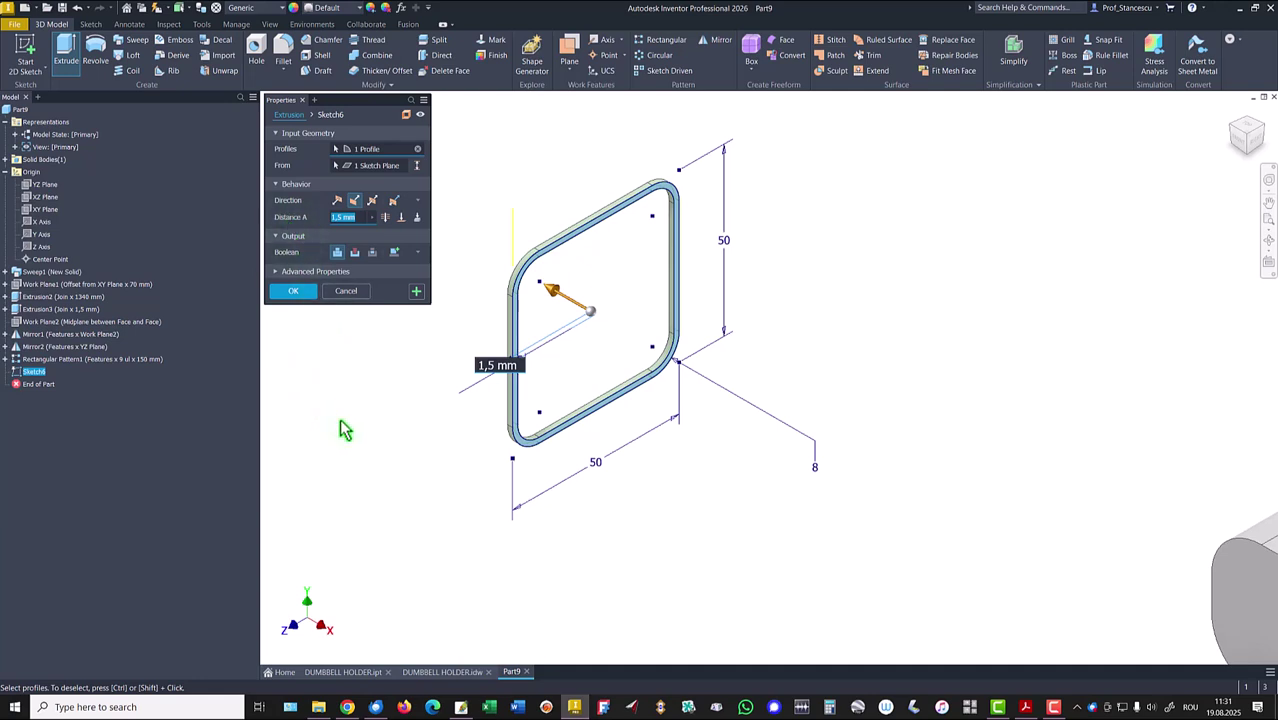
{"action": "type", "text": "580"}
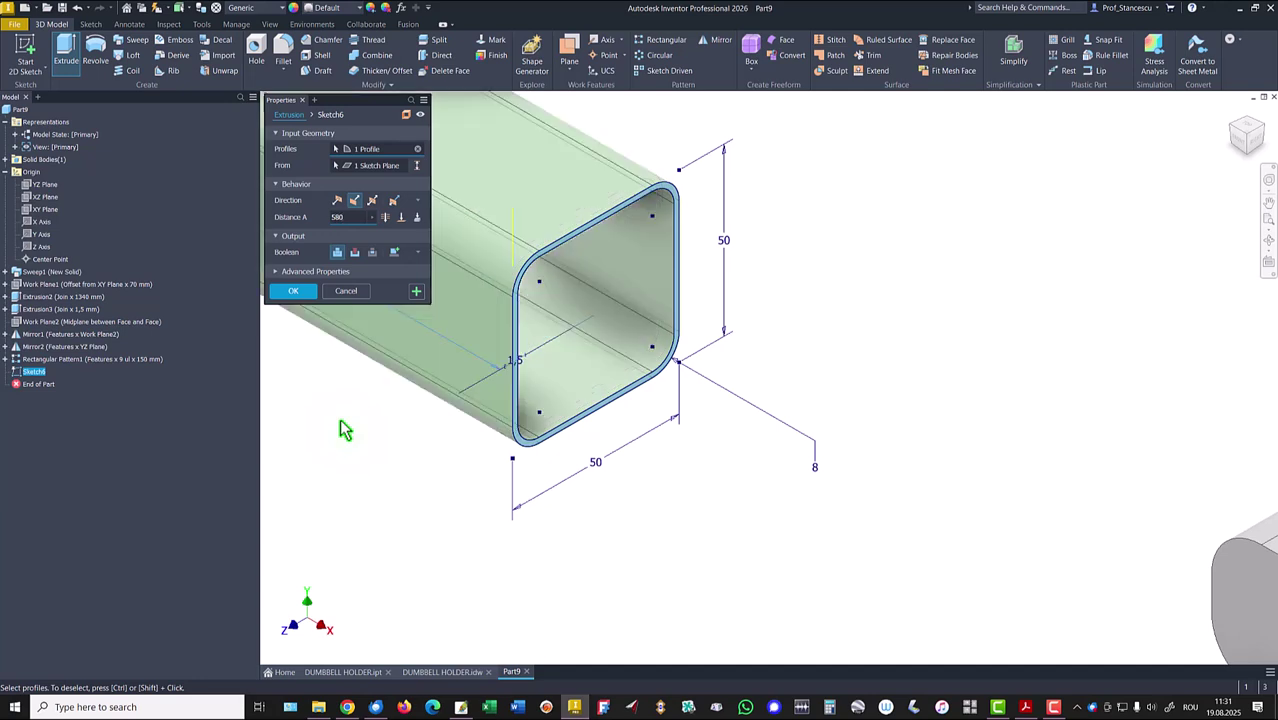
{"action": "left_click", "coordinate": [372, 200]}
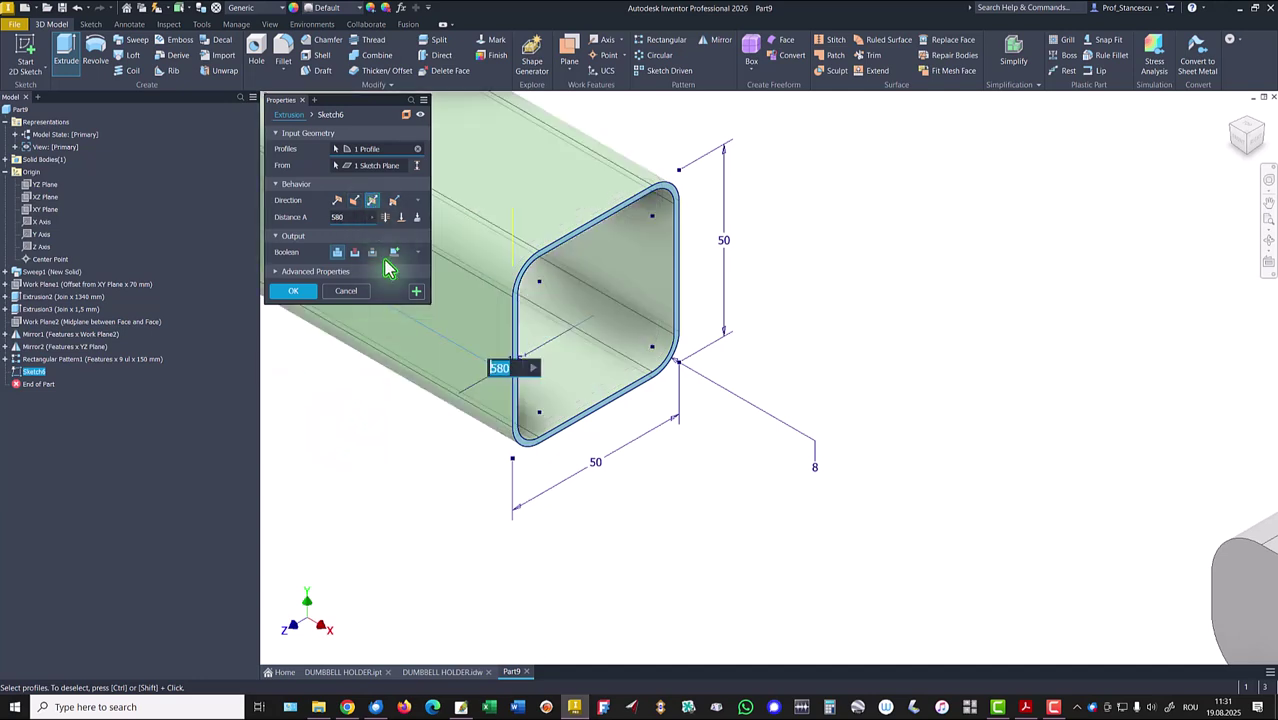
{"action": "scroll", "coordinate": [342, 403], "scroll_direction": "down", "scroll_amount": 5}
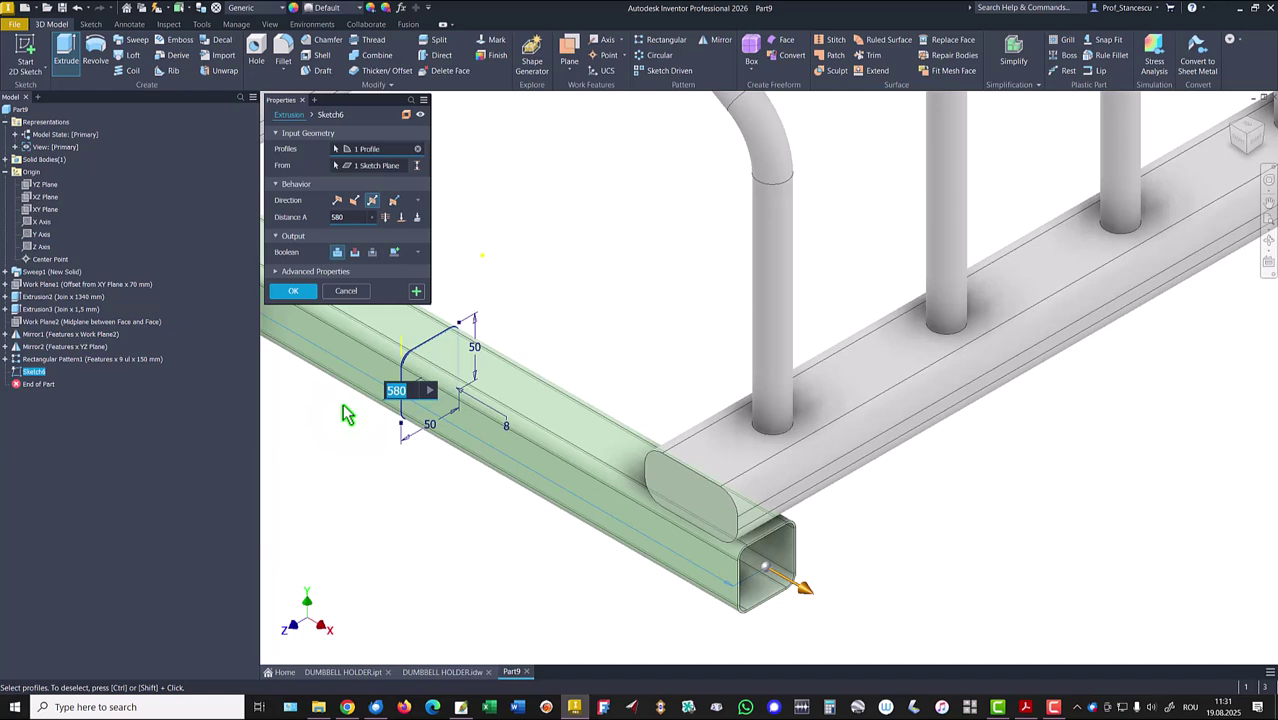
{"action": "middle_click_drag", "start_coordinate": [342, 403], "coordinate": [583, 385]}
{"action": "scroll", "coordinate": [590, 398], "scroll_direction": "down", "scroll_amount": 2}
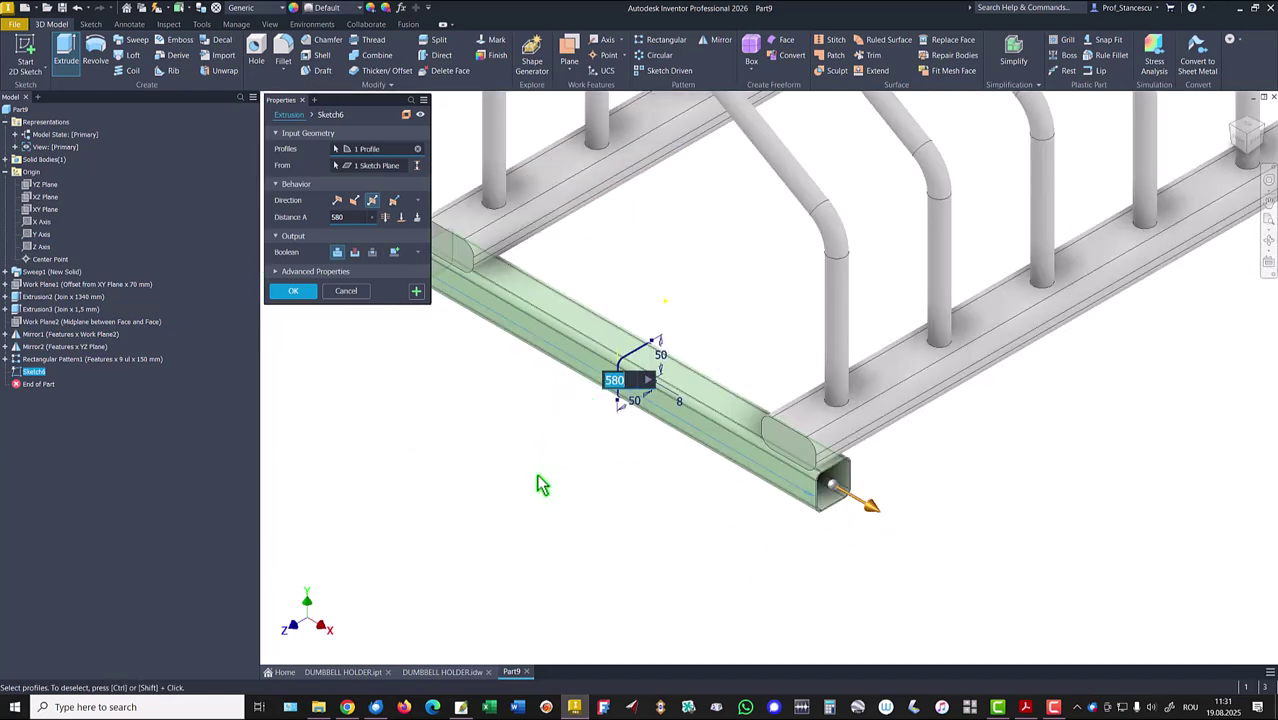
{"action": "middle_click_drag", "start_coordinate": [537, 476], "coordinate": [647, 486]}
{"action": "left_click", "coordinate": [290, 292]}
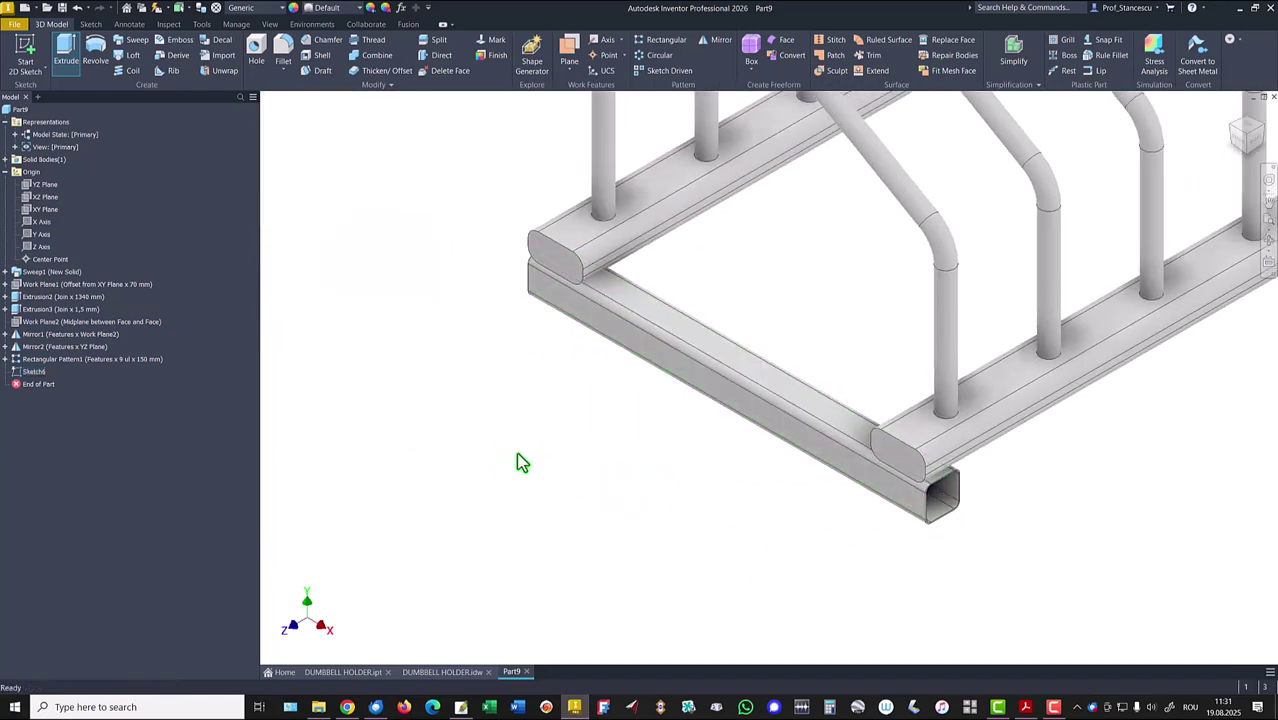
{"action": "key", "text": "F6"}
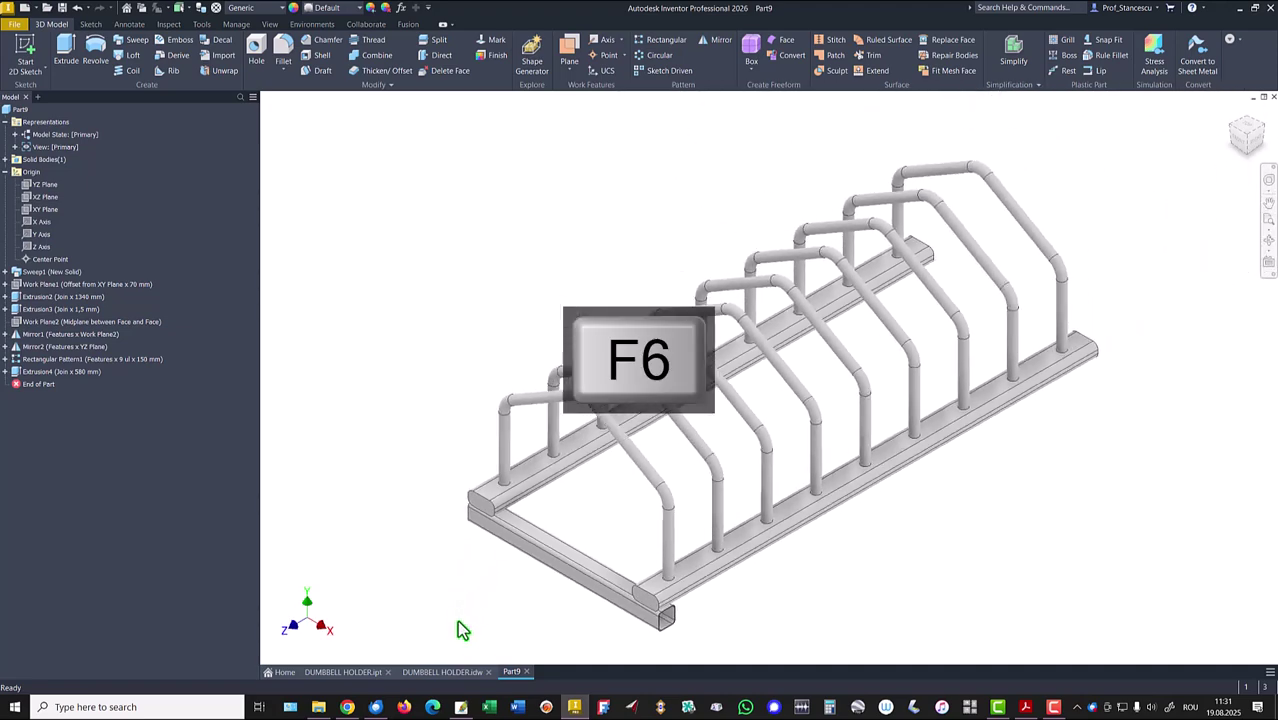
{"action": "left_click", "coordinate": [436, 674]}
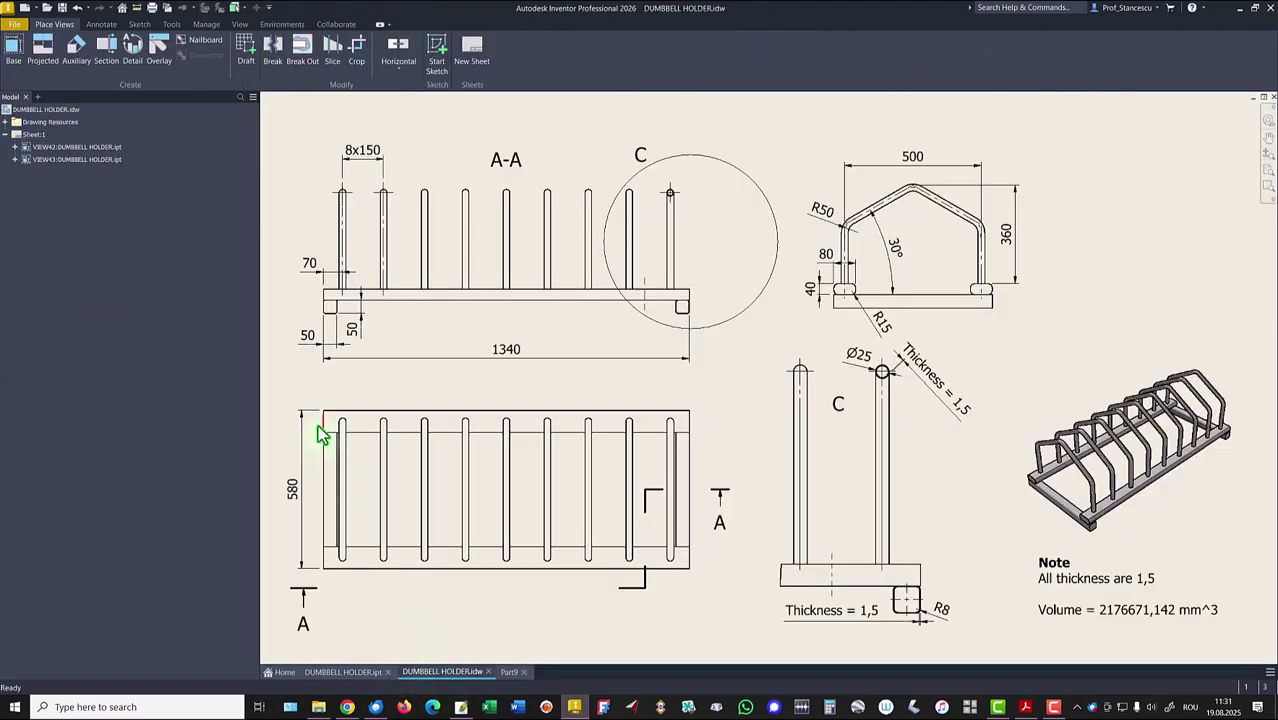
{"action": "left_click", "coordinate": [293, 490]}
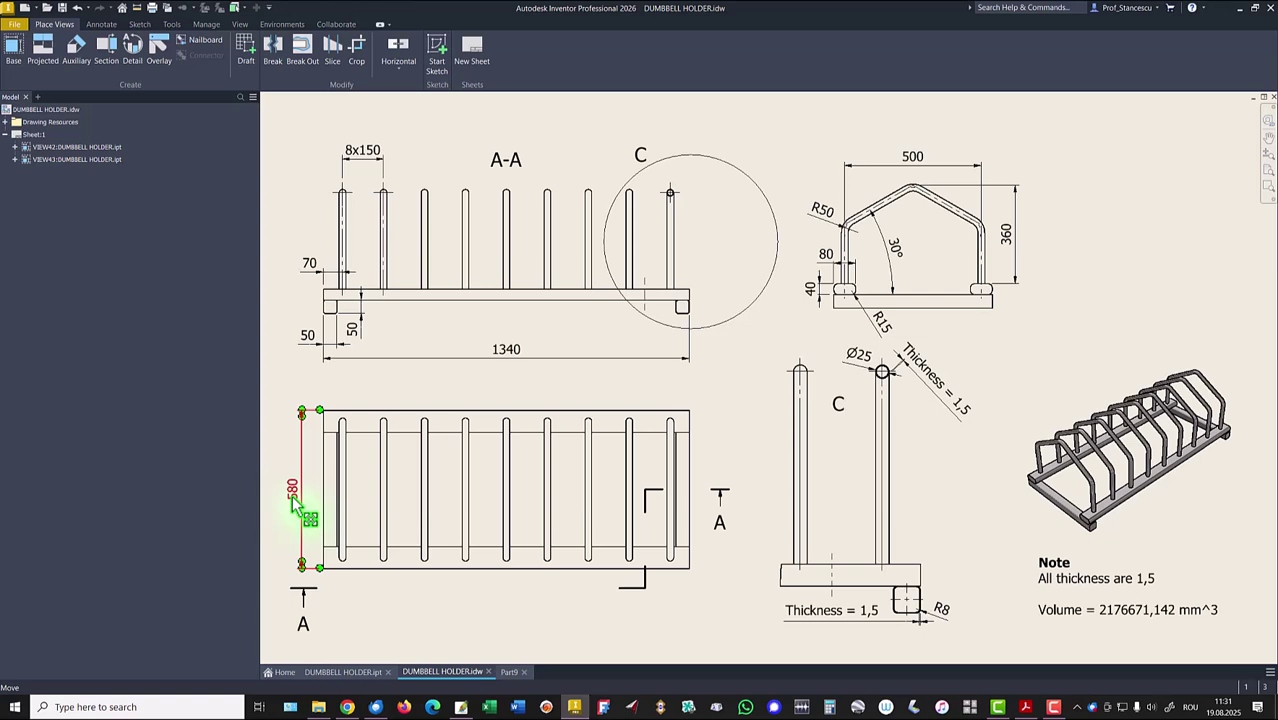
{"action": "key", "text": "Escape"}
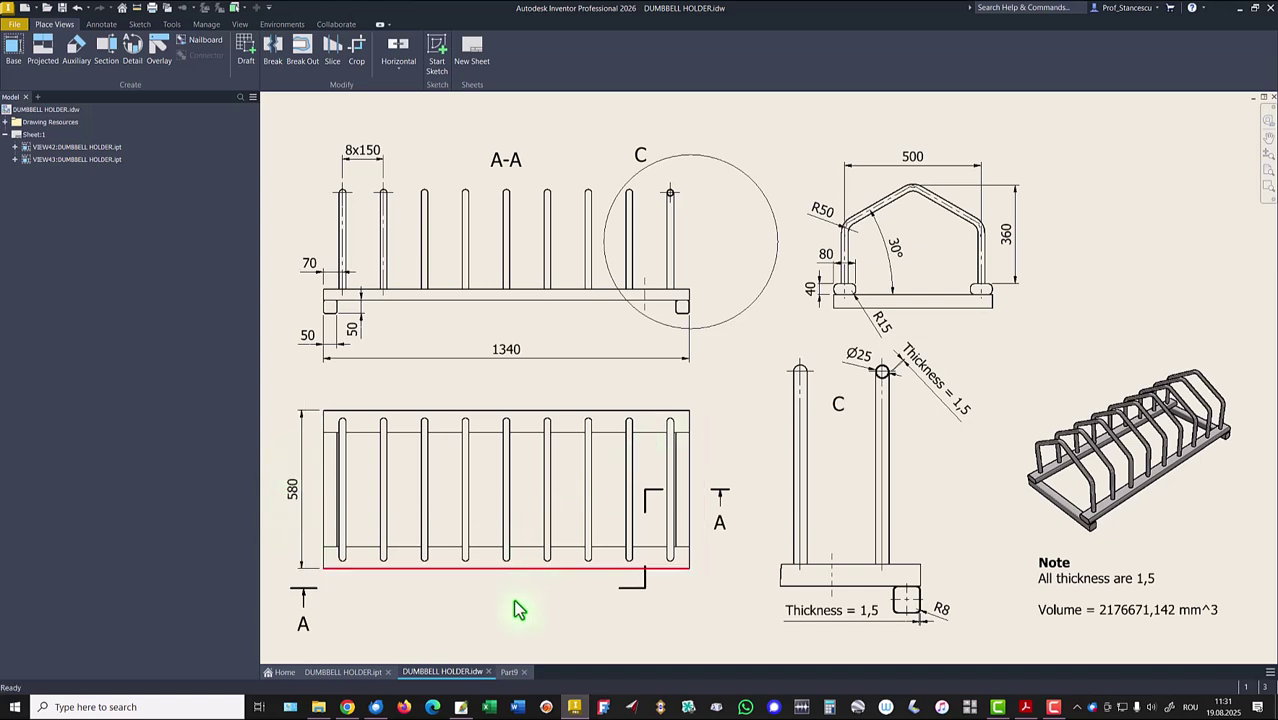
- Back in Part9, start Sketch7 on the cross tube's end face
{"action": "left_click", "coordinate": [509, 672]}
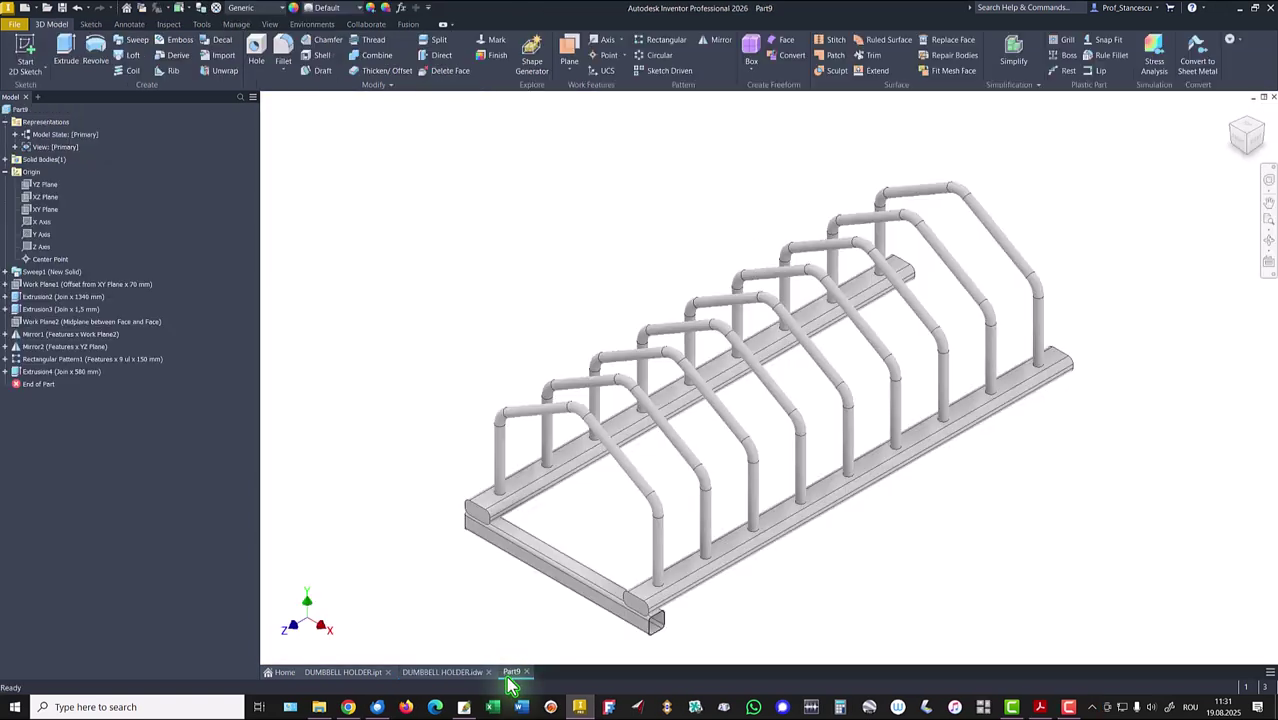
{"action": "scroll", "coordinate": [711, 609], "scroll_direction": "up", "scroll_amount": 10}
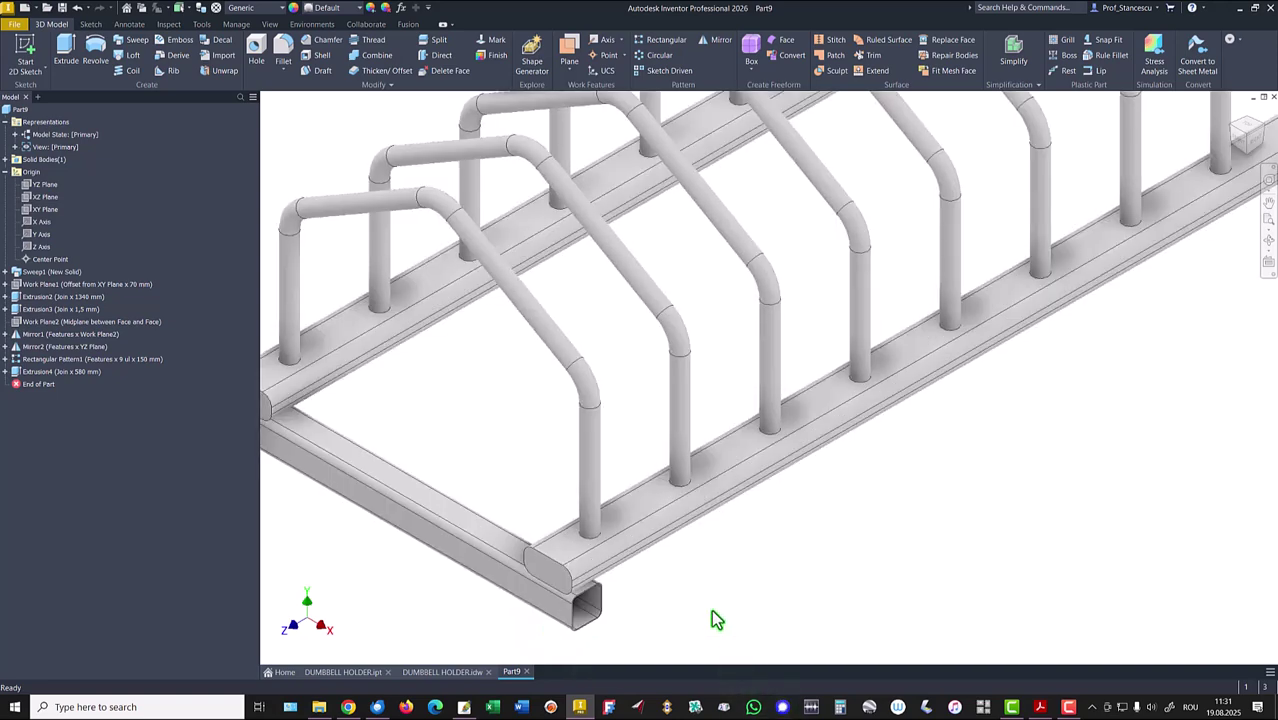
{"action": "scroll", "coordinate": [660, 540], "scroll_direction": "down", "scroll_amount": 5}
{"action": "scroll", "coordinate": [525, 362], "scroll_direction": "up", "scroll_amount": 6}
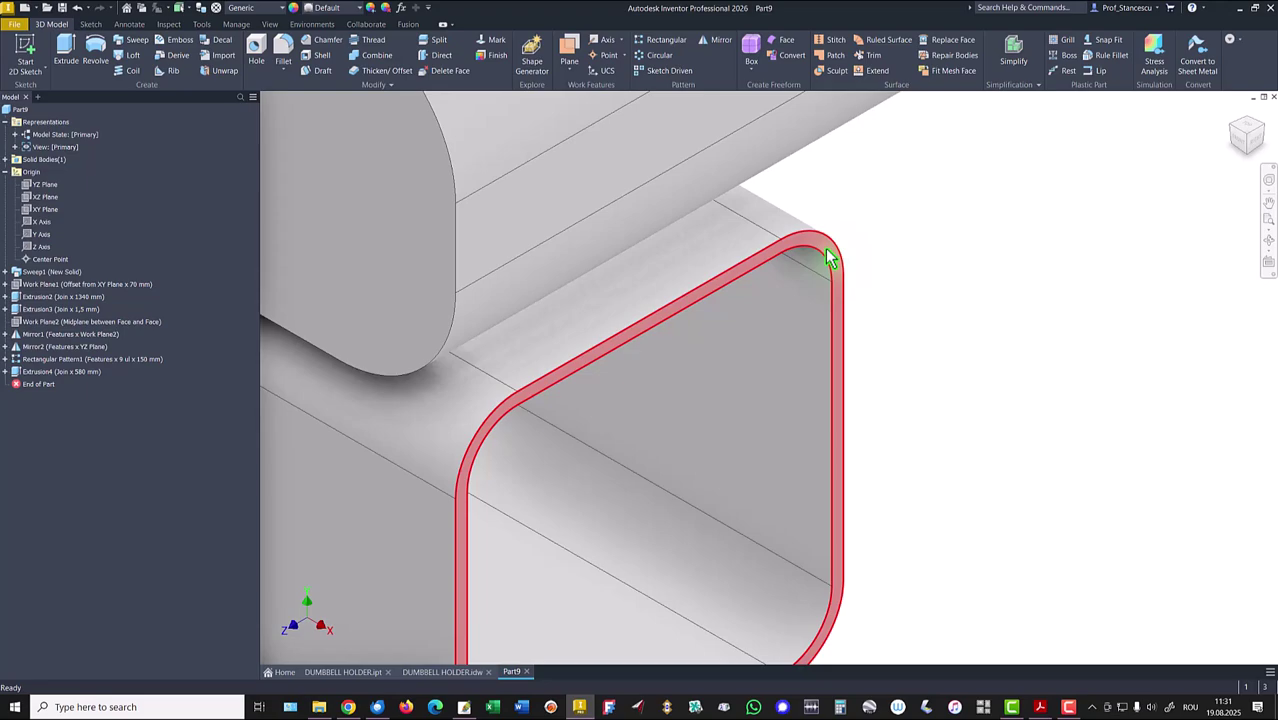
{"action": "left_click", "coordinate": [829, 257]}
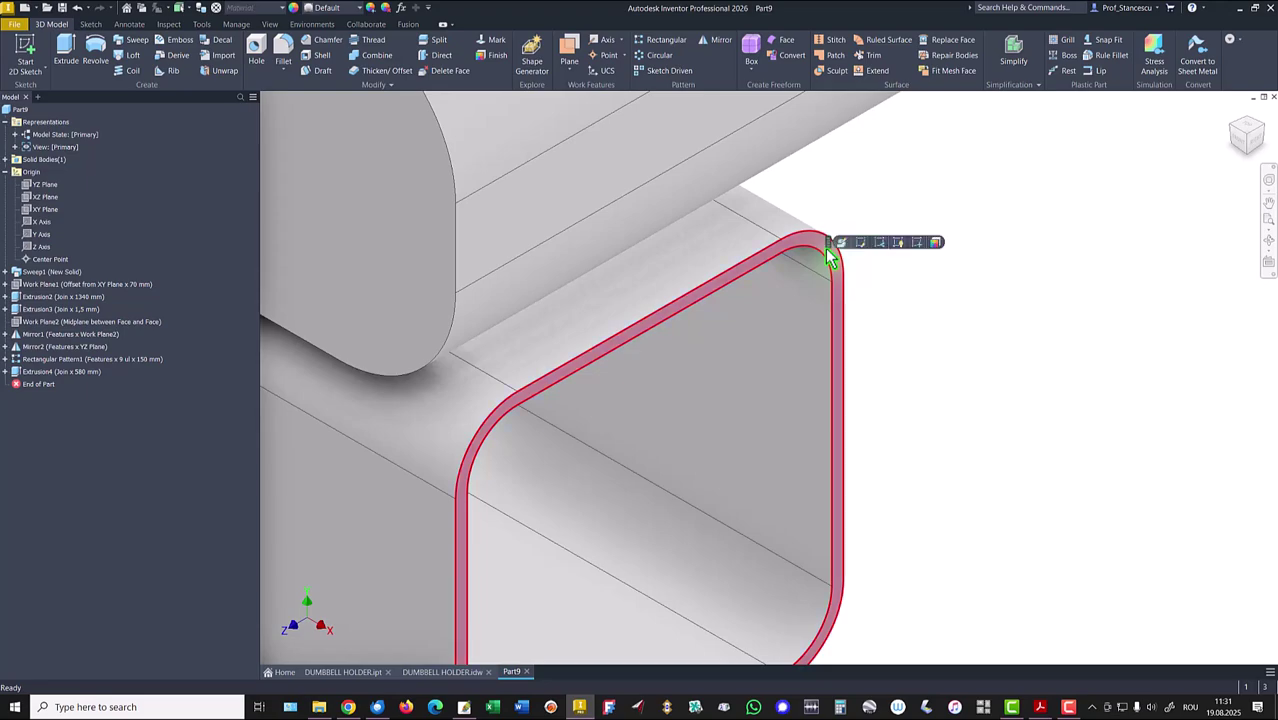
{"action": "left_click", "coordinate": [915, 246]}
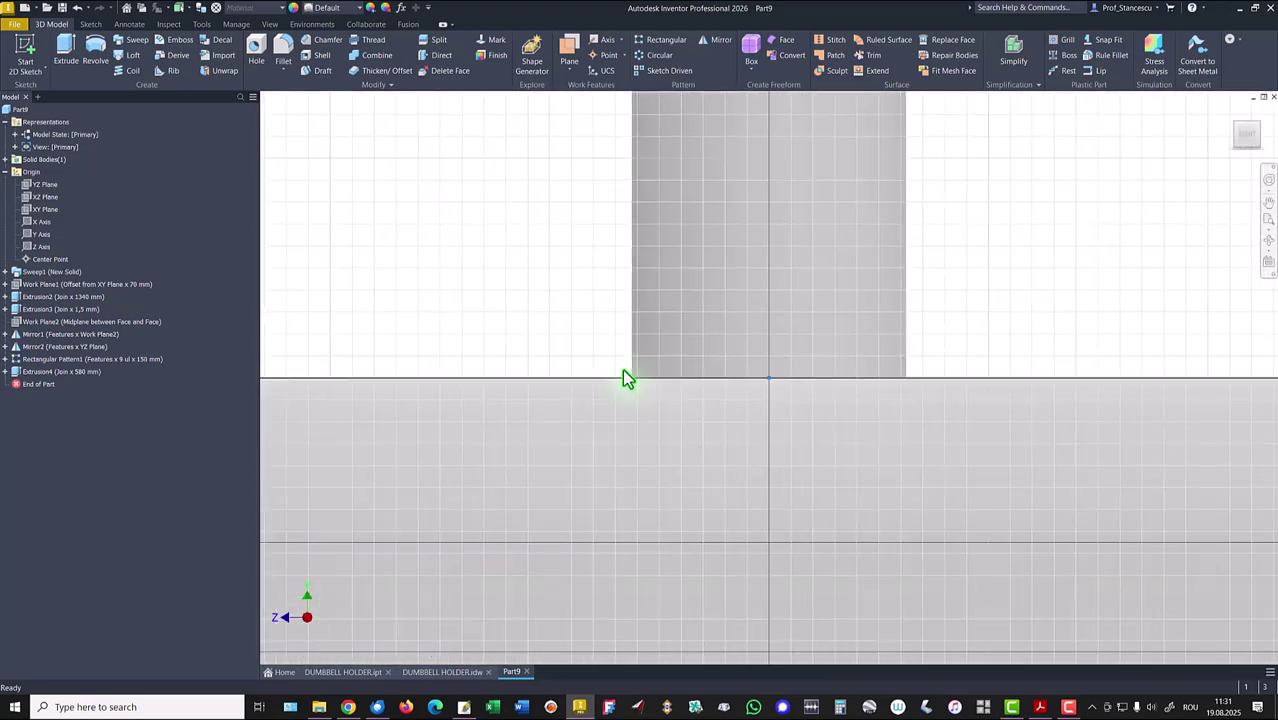
{"action": "scroll", "coordinate": [560, 395], "scroll_direction": "down", "scroll_amount": 3}
{"action": "mouse_move", "coordinate": [528, 405]}
{"action": "middle_mouse_down"}
{"action": "mouse_move", "coordinate": [705, 240]}
{"action": "mouse_move", "coordinate": [685, 197]}
{"action": "middle_mouse_up"}
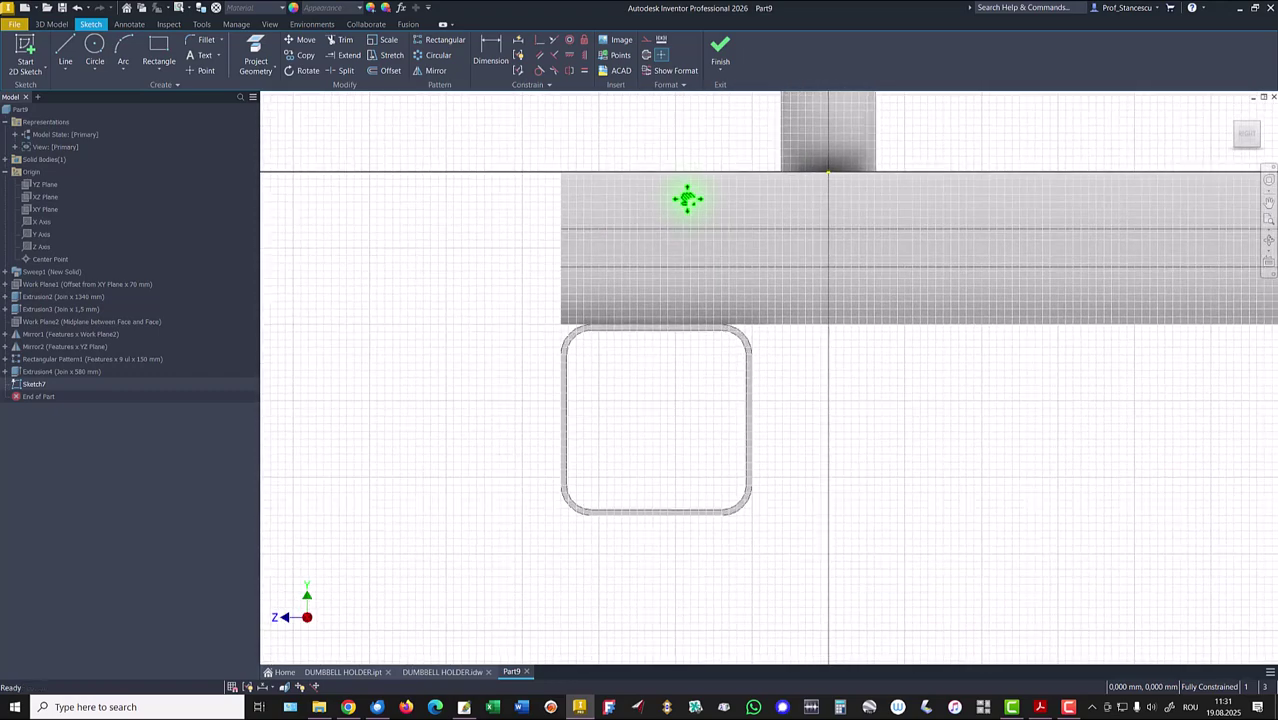
- Project the tube end's rounded-square outline into Sketch7
{"action": "left_click", "coordinate": [256, 55]}
{"action": "scroll", "coordinate": [491, 520], "scroll_direction": "up", "scroll_amount": 3}
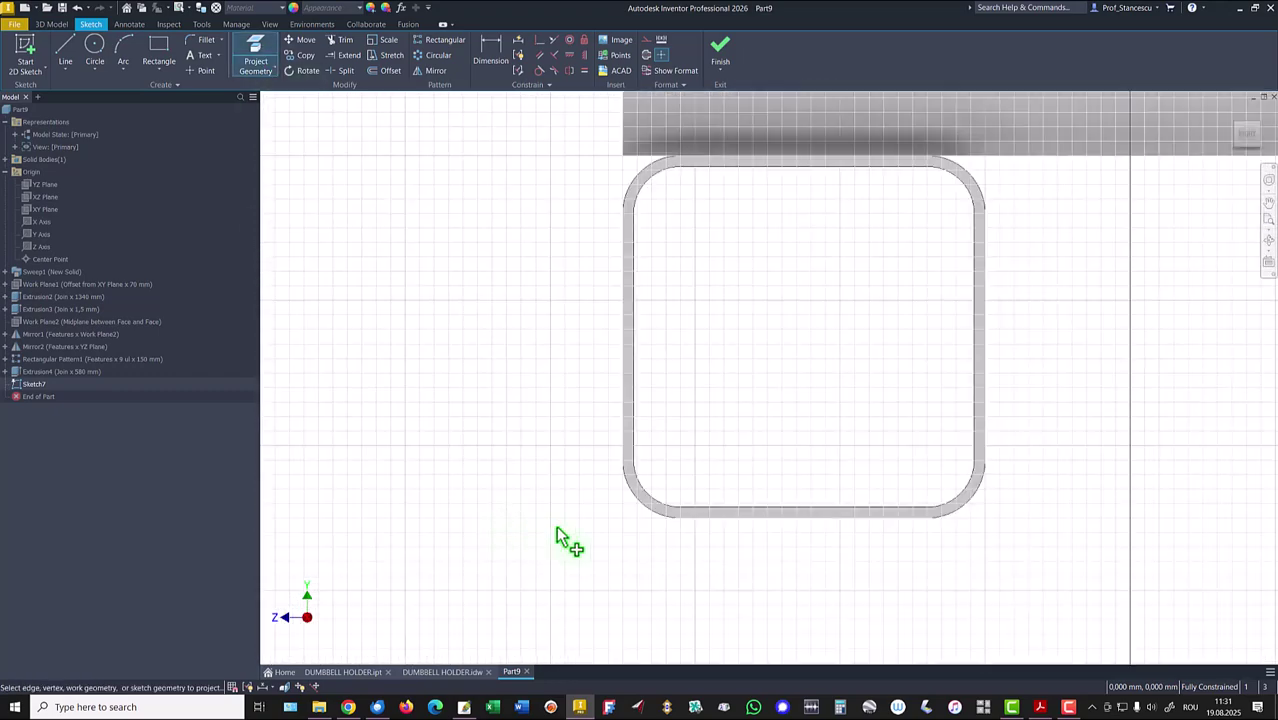
{"action": "left_click", "coordinate": [645, 498]}
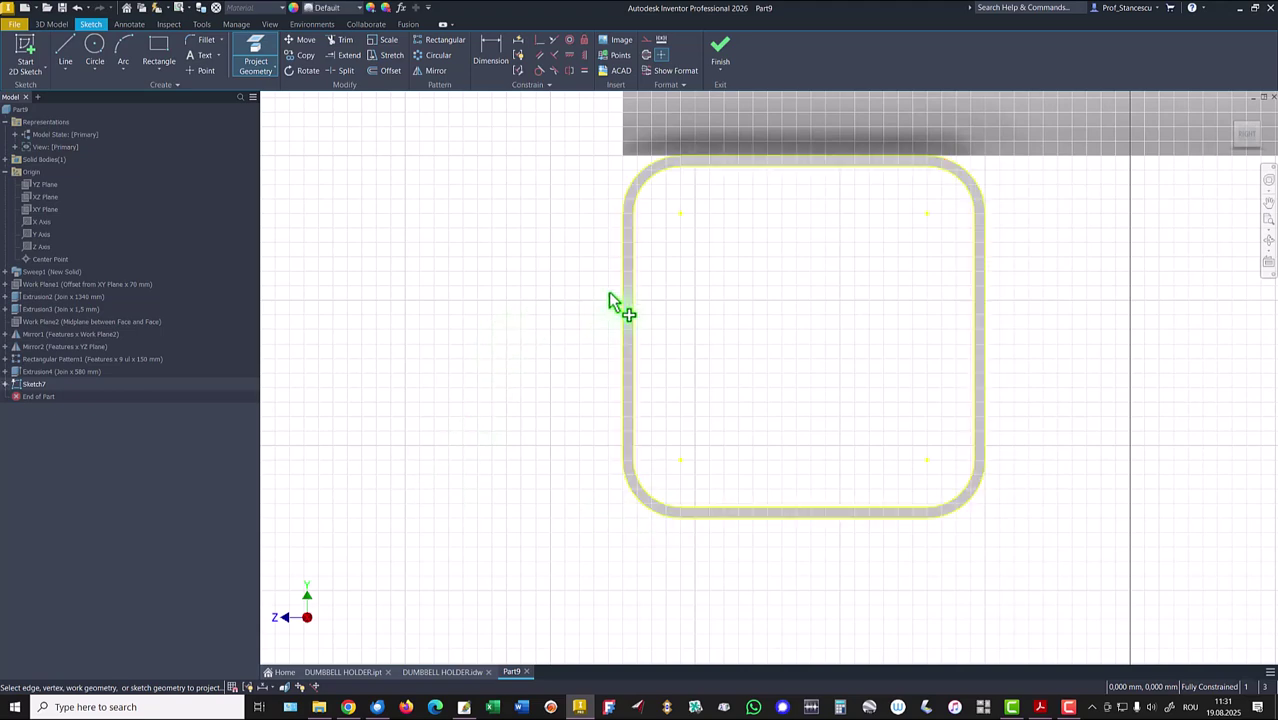
{"action": "right_click", "coordinate": [562, 222]}
{"action": "left_click", "coordinate": [603, 222]}
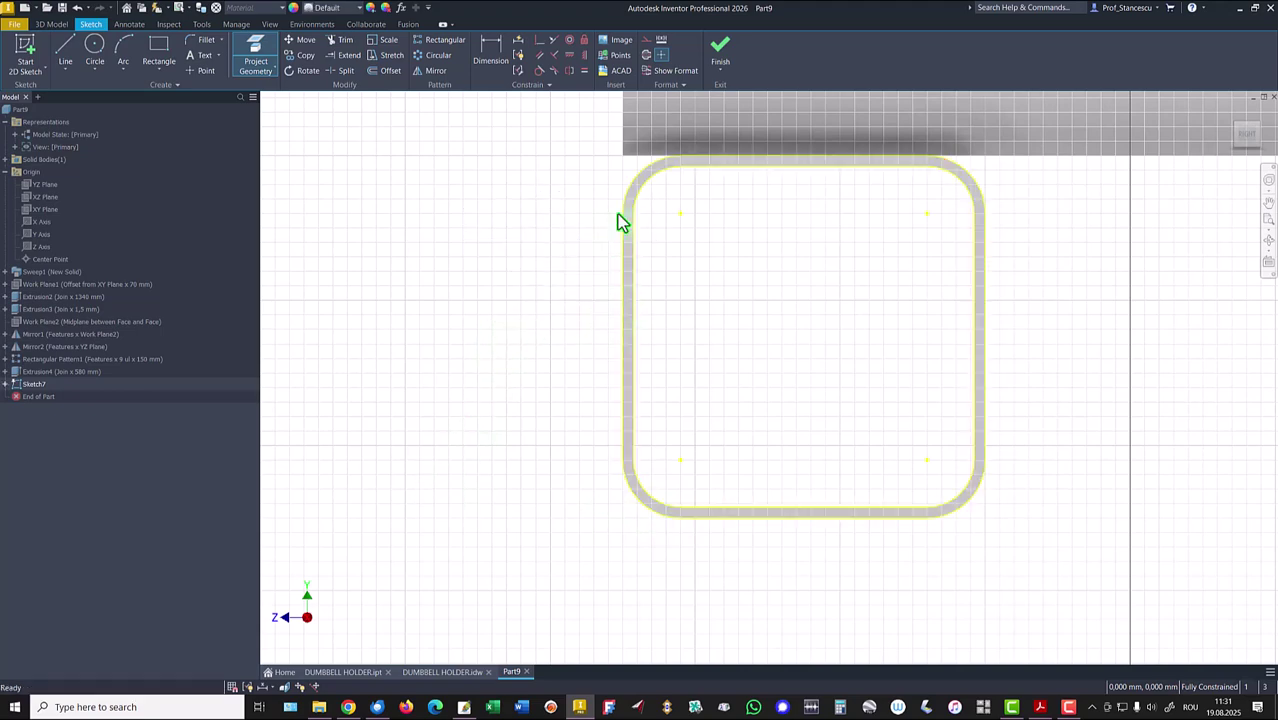
- Delete the outline's left straight edge and its constraint
{"action": "left_click", "coordinate": [633, 332]}
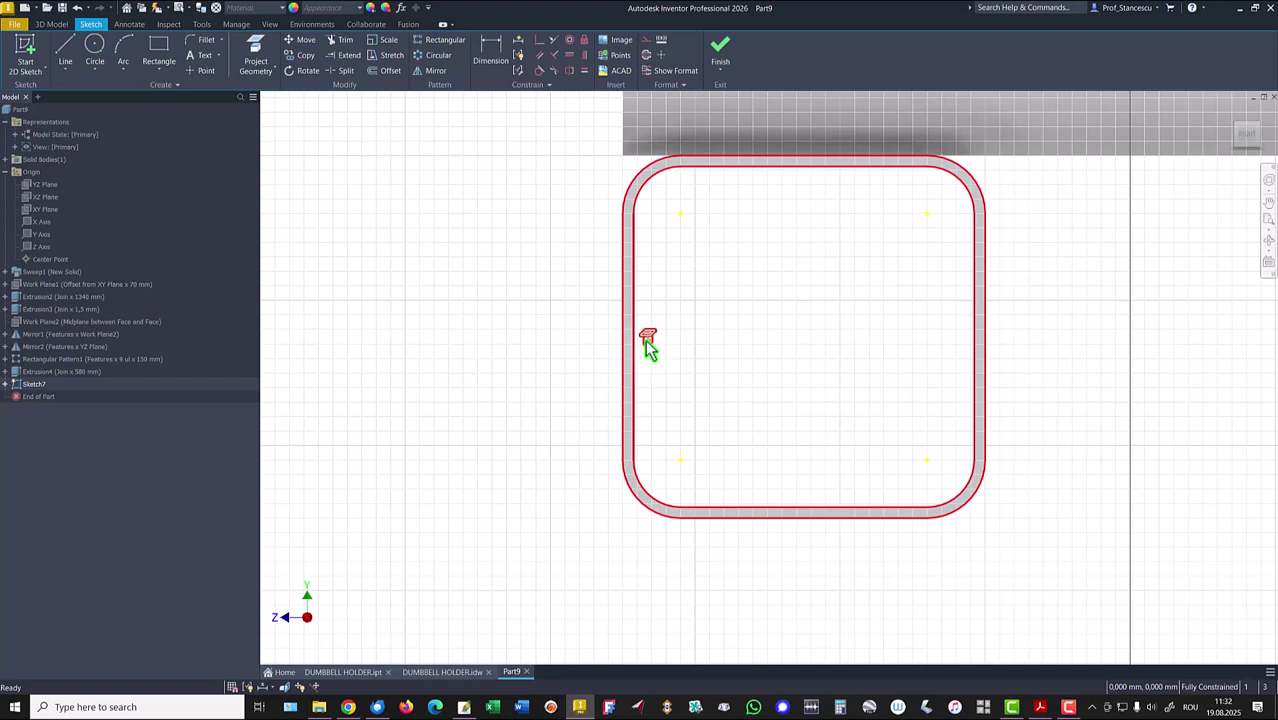
{"action": "key", "text": "Delete"}
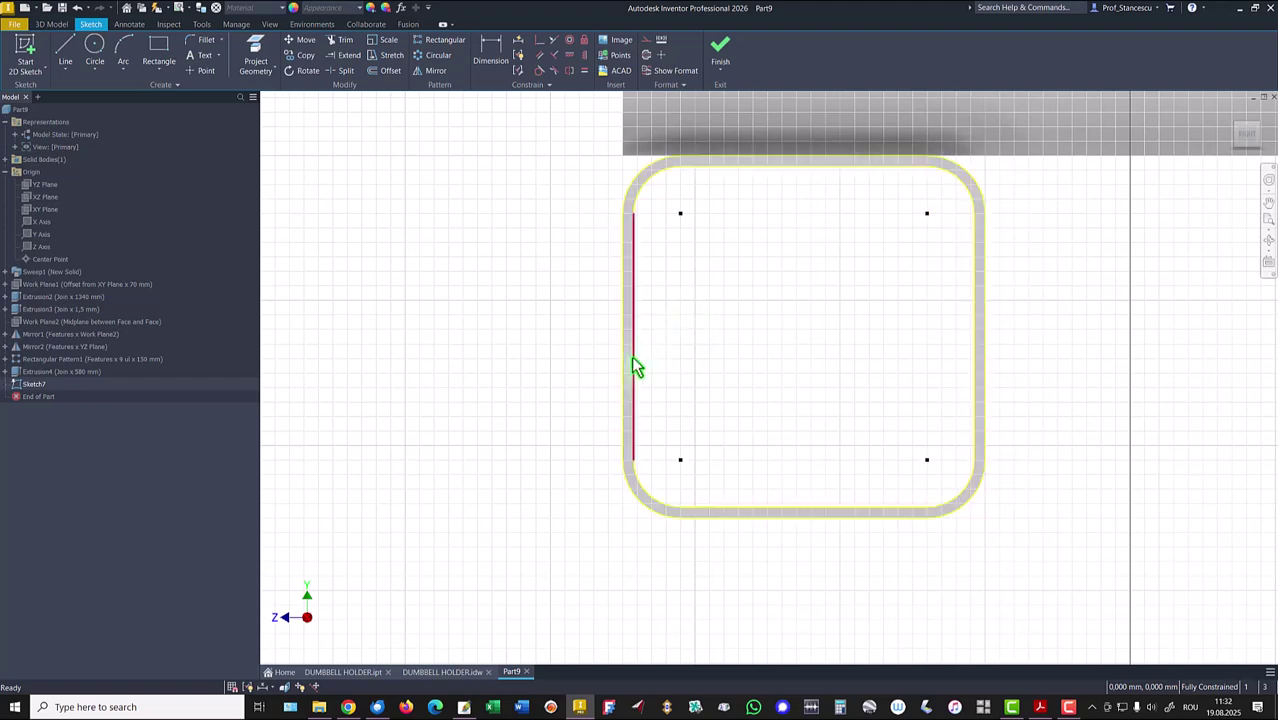
{"action": "left_click", "coordinate": [632, 360]}
{"action": "key", "text": "Delete"}
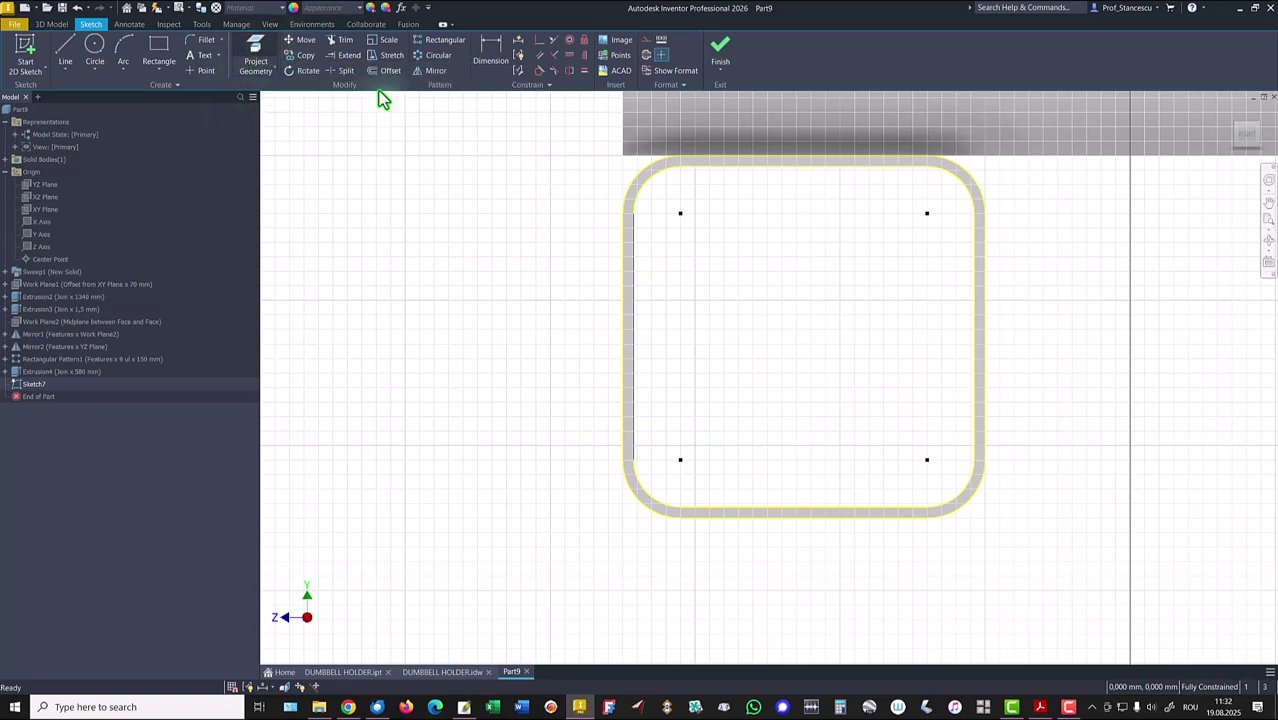
- Extrude the end profile 1,5 mm in the flipped direction, joined, as Extrusion5
{"action": "left_click", "coordinate": [715, 62]}
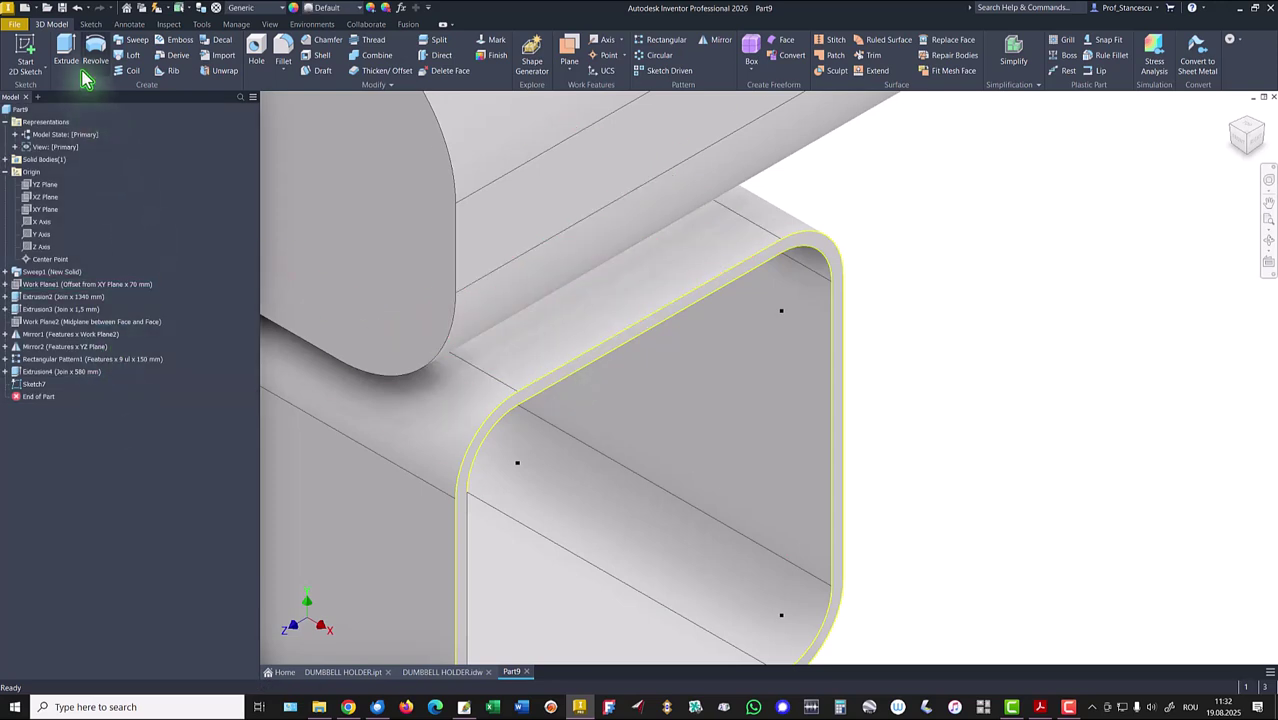
{"action": "left_click", "coordinate": [66, 50]}
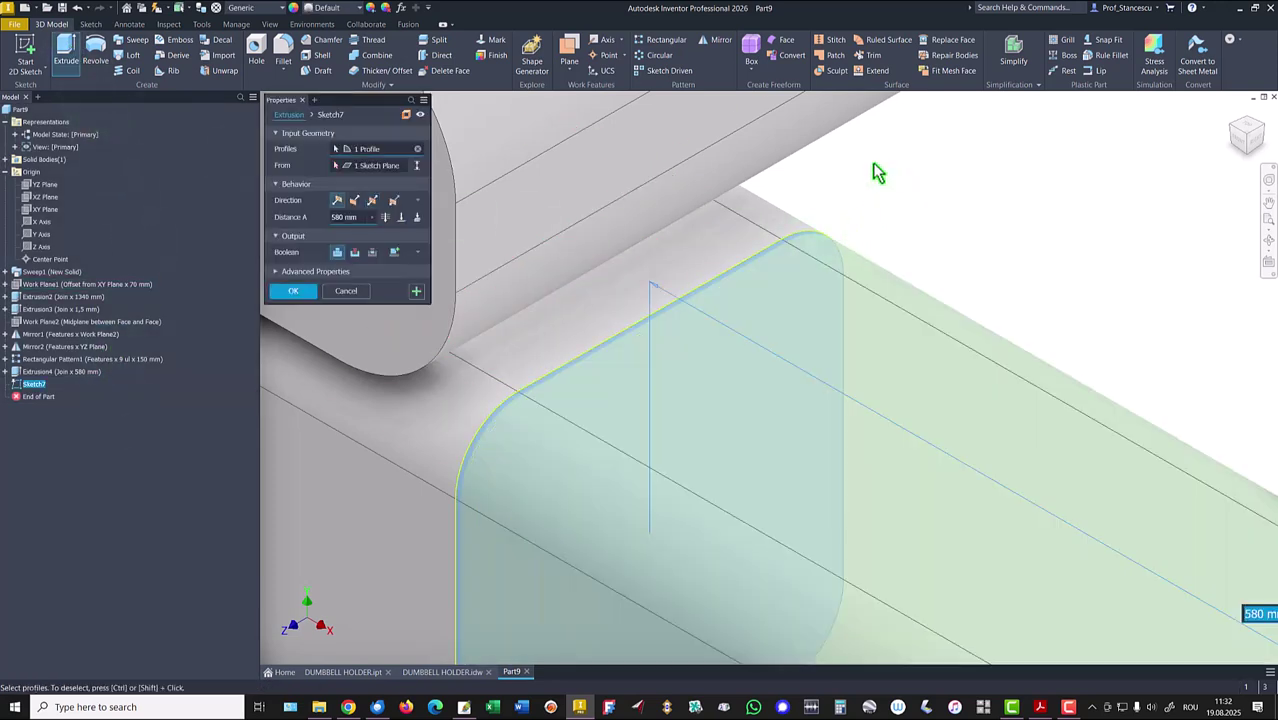
{"action": "left_click", "coordinate": [355, 201]}
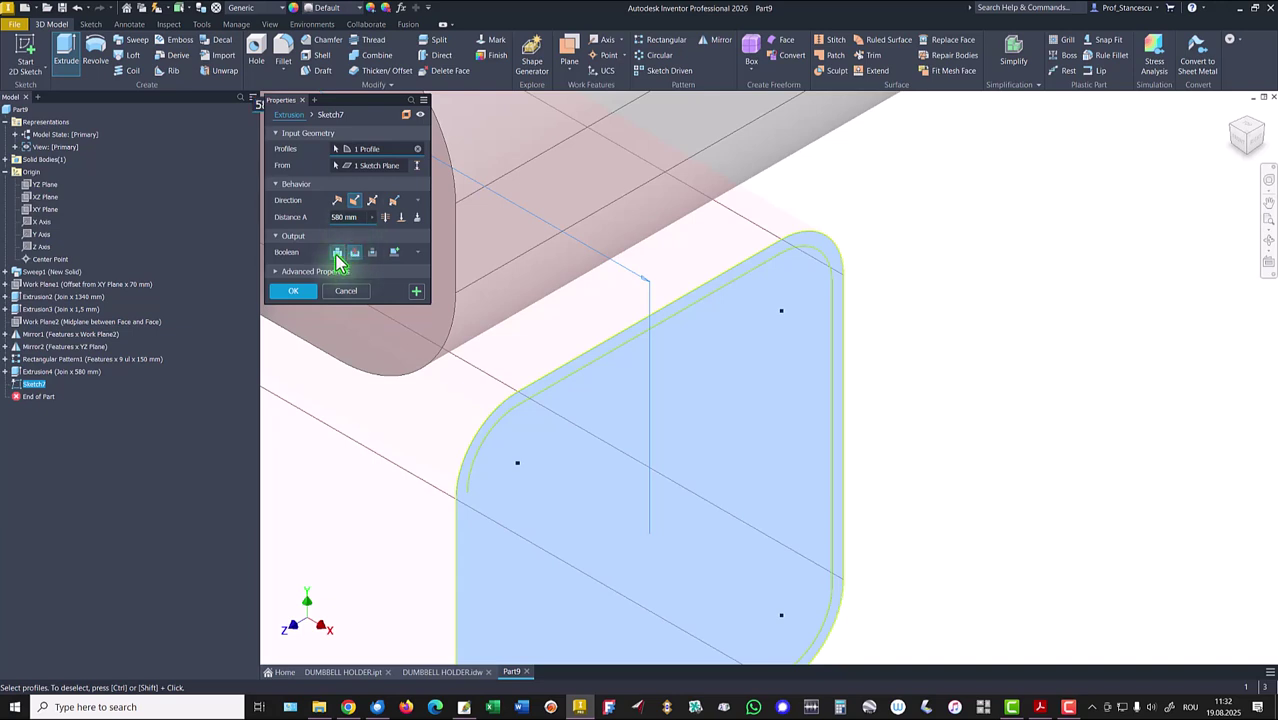
{"action": "left_click", "coordinate": [337, 254]}
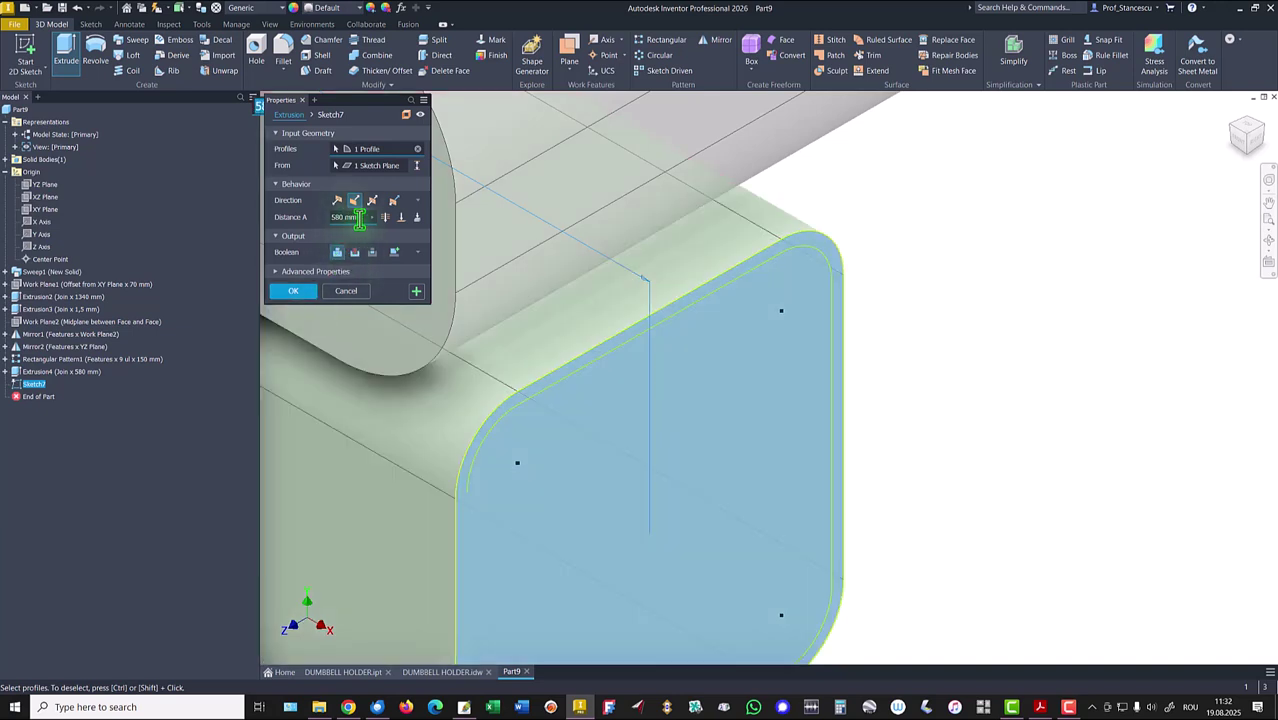
{"action": "left_click", "coordinate": [359, 218]}
{"action": "type", "text": "1"}
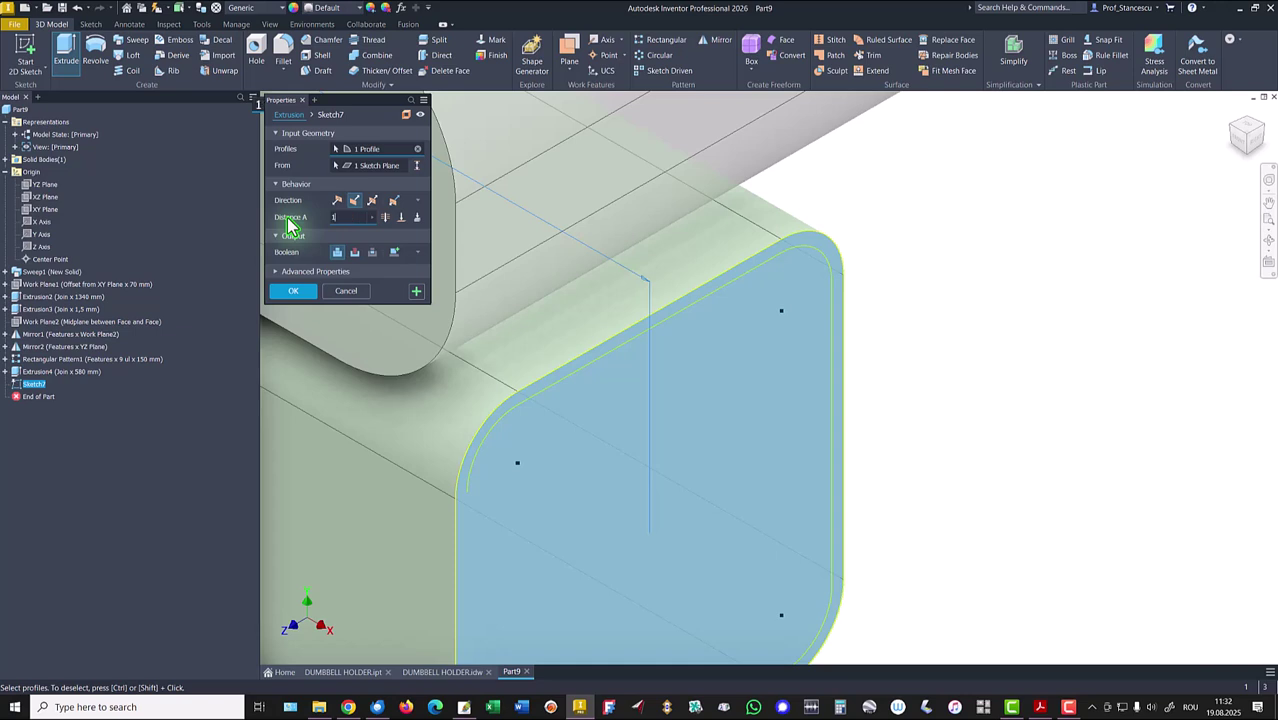
{"action": "type", "text": ",5"}
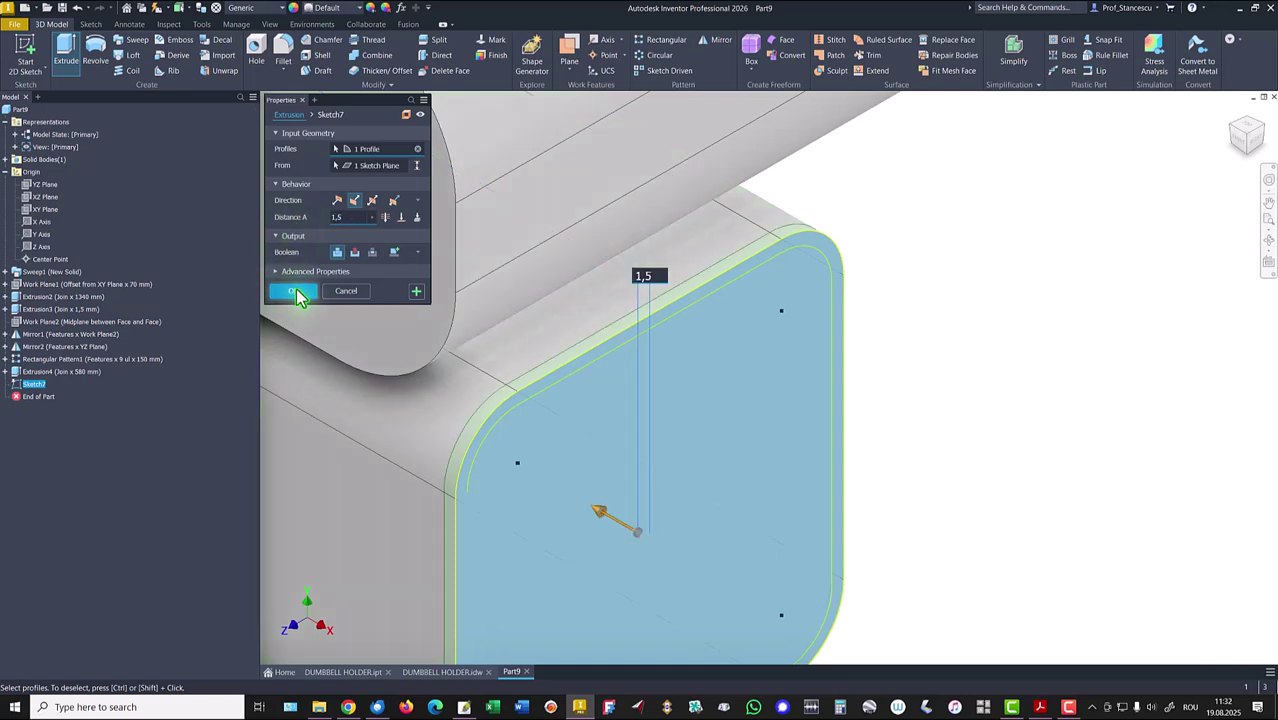
{"action": "left_click", "coordinate": [293, 290]}
{"action": "key", "text": "F6"}
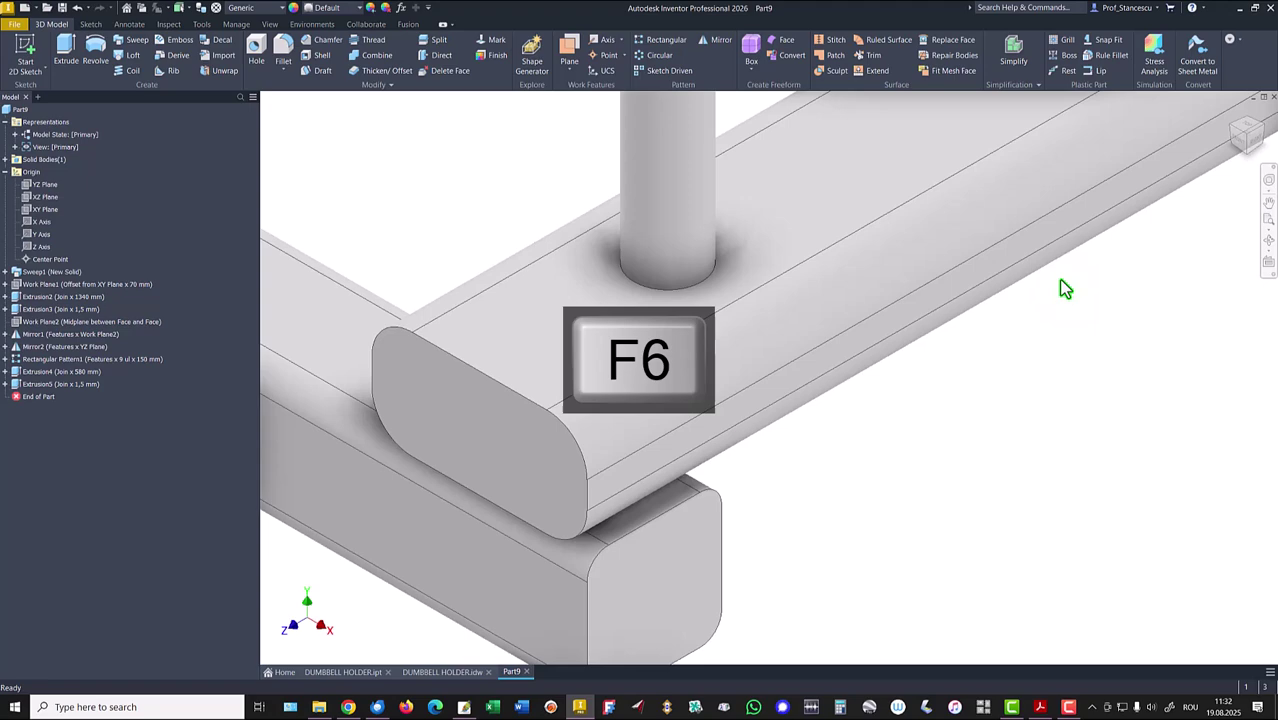
{"action": "middle_click_drag", "start_coordinate": [570, 577], "coordinate": [965, 533], "text": "shift"}
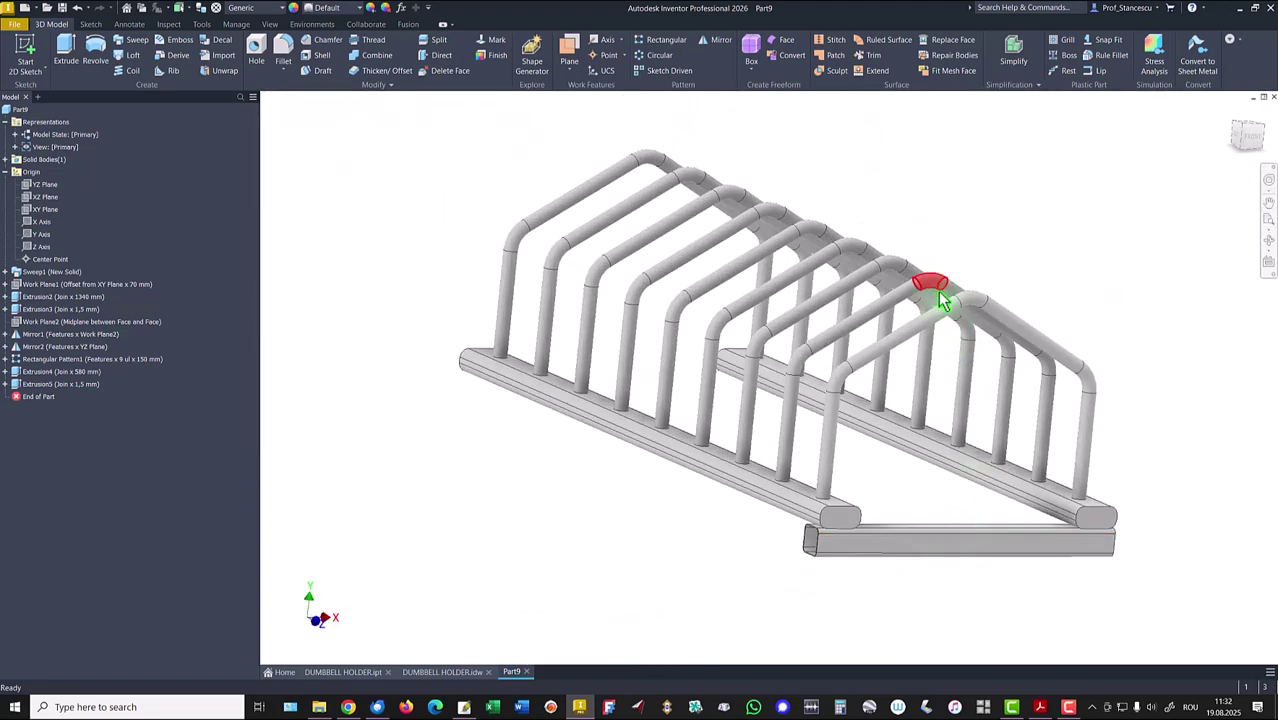
- Show the YZ Plane and mirror Extrusion5 across it as Mirror3
{"action": "right_click", "coordinate": [44, 191]}
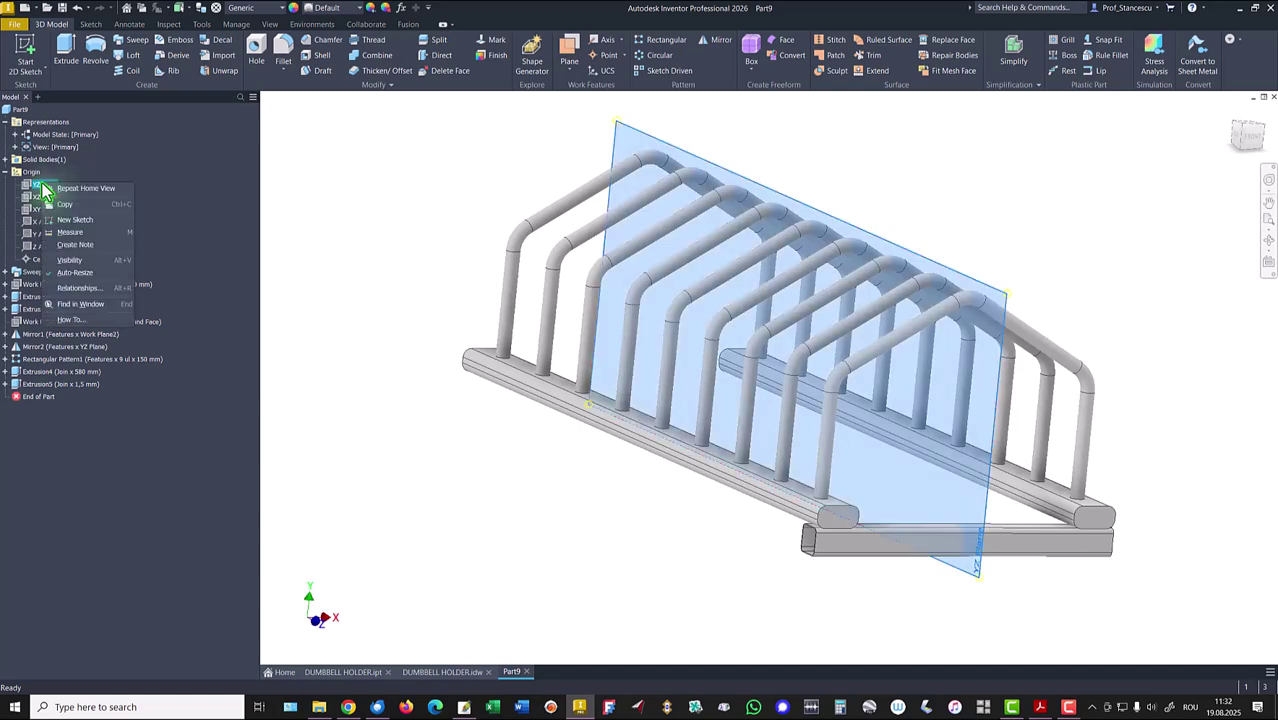
{"action": "left_click", "coordinate": [72, 260]}
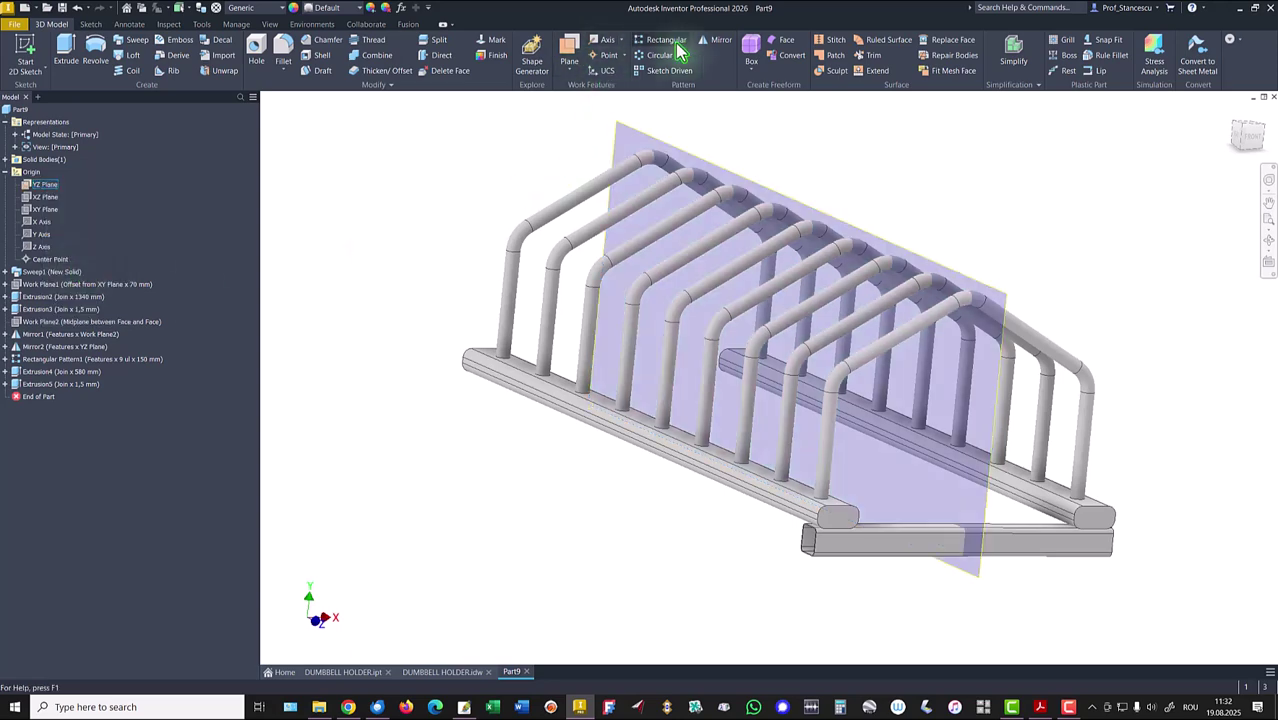
{"action": "left_click", "coordinate": [716, 42]}
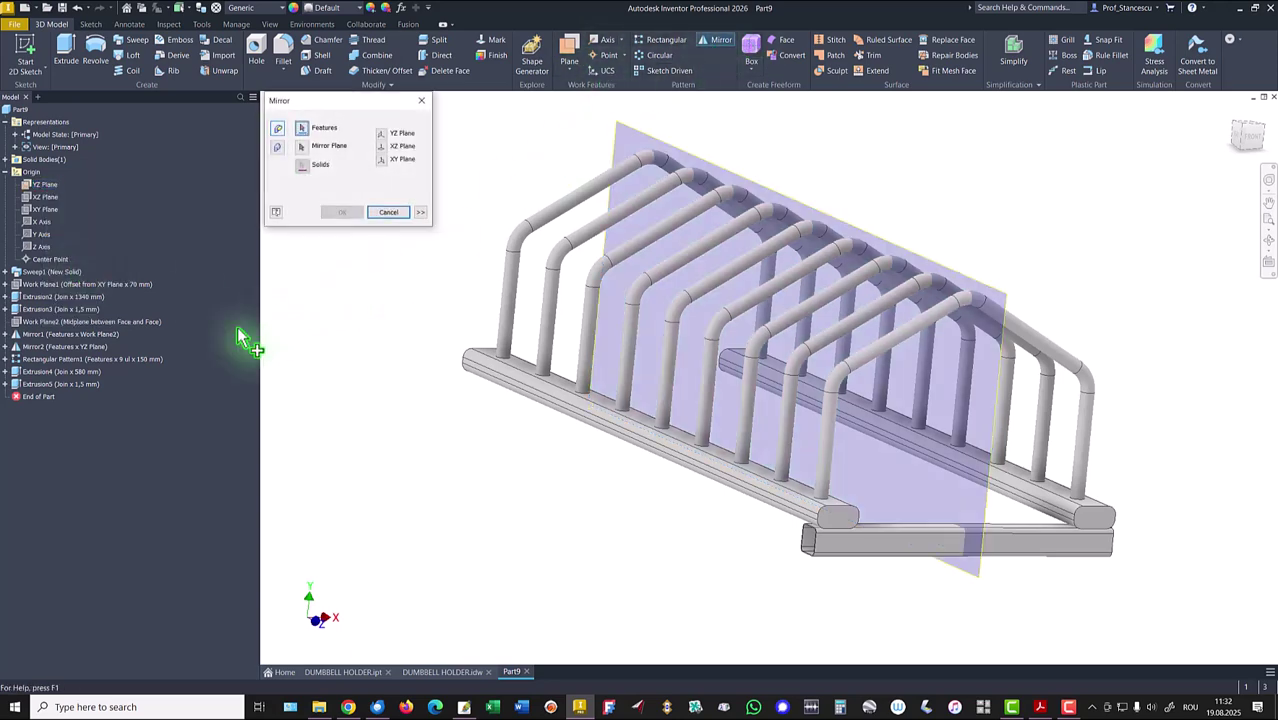
{"action": "left_click", "coordinate": [37, 385]}
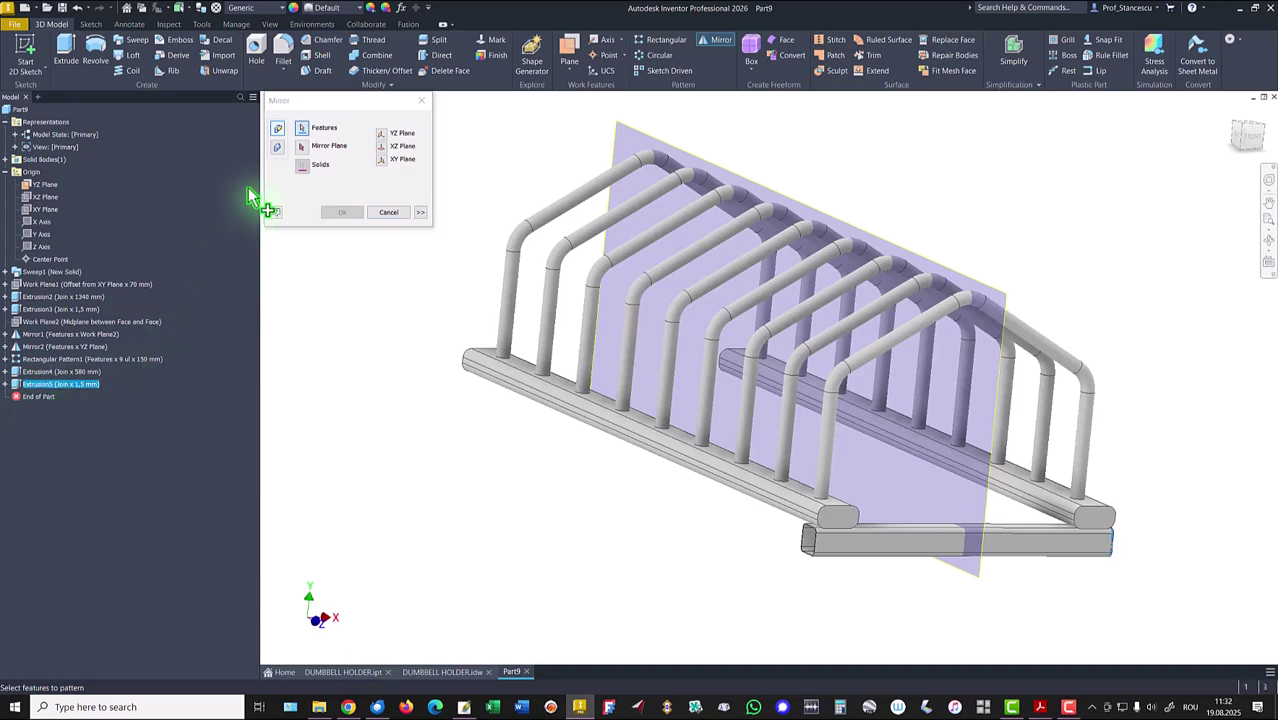
{"action": "left_click", "coordinate": [305, 150]}
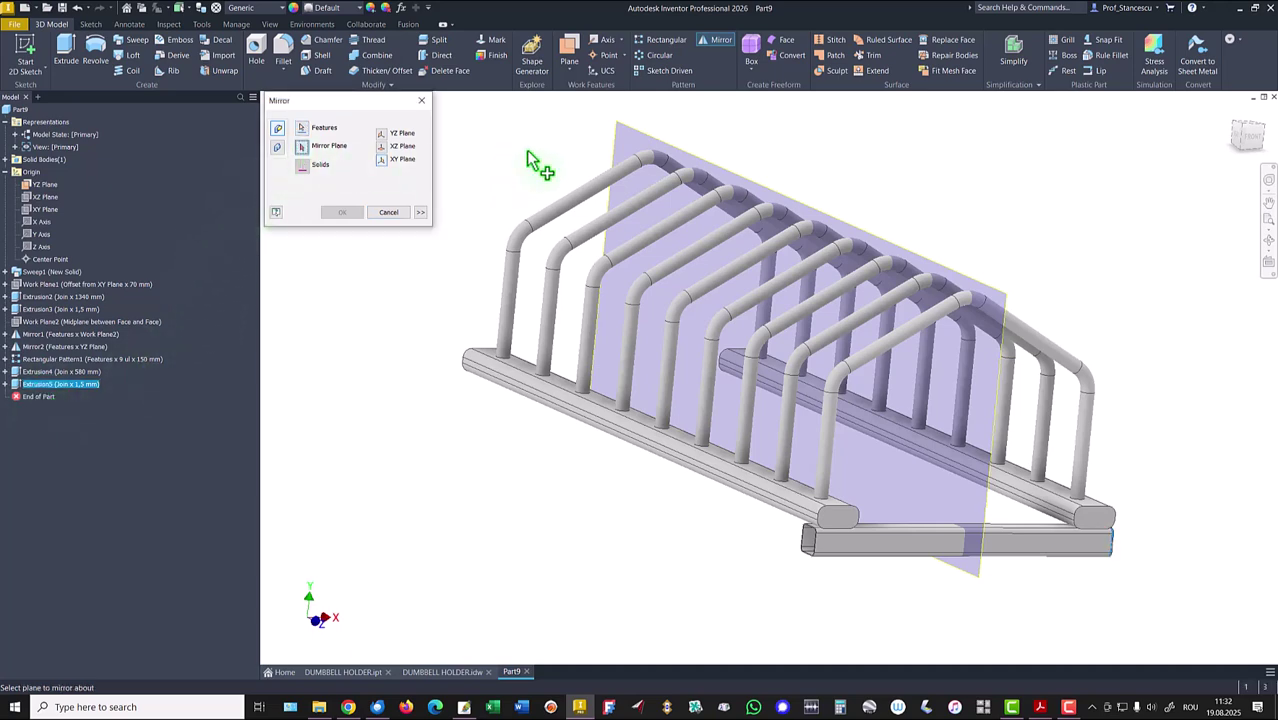
{"action": "left_click", "coordinate": [624, 122]}
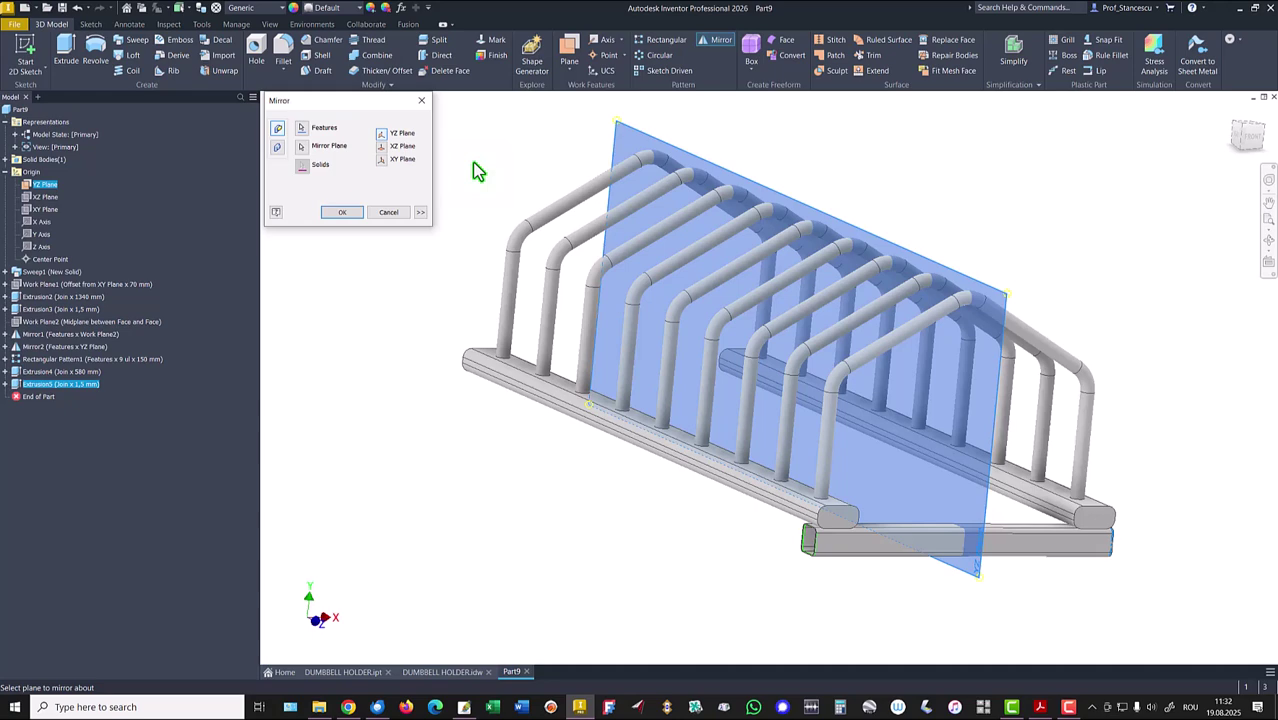
{"action": "left_click", "coordinate": [341, 213]}
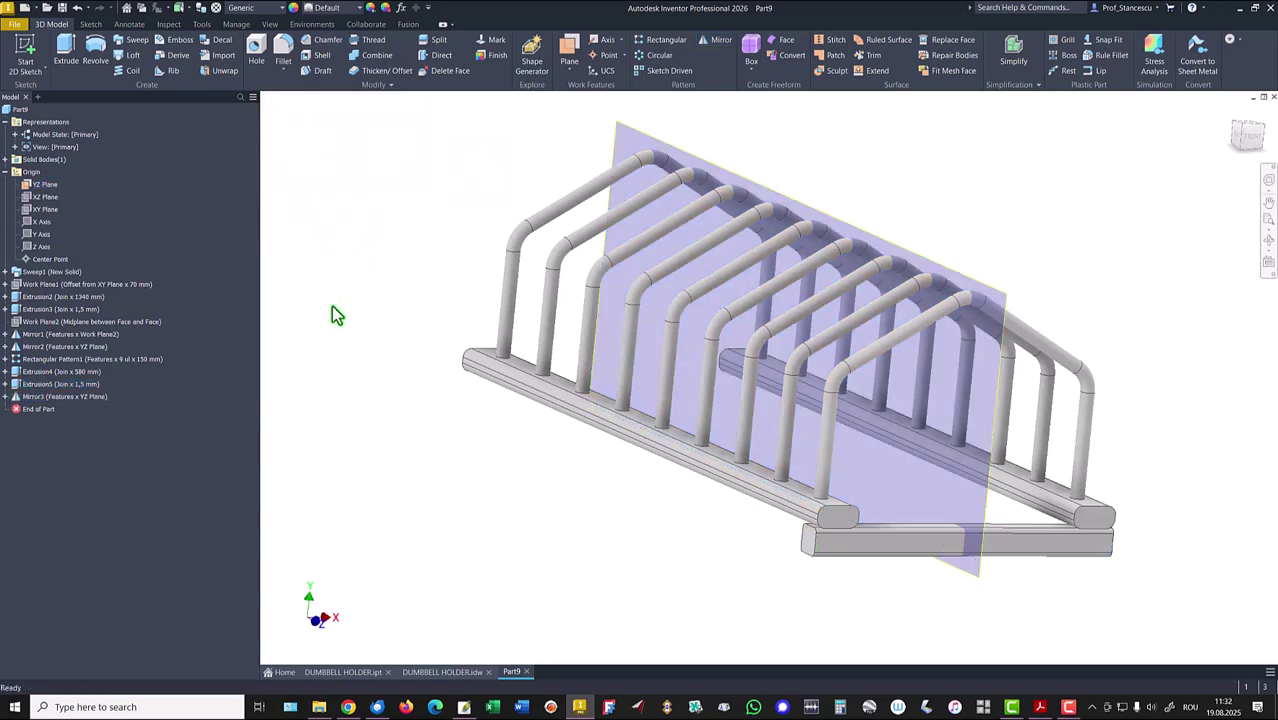
{"action": "key", "text": "F6"}
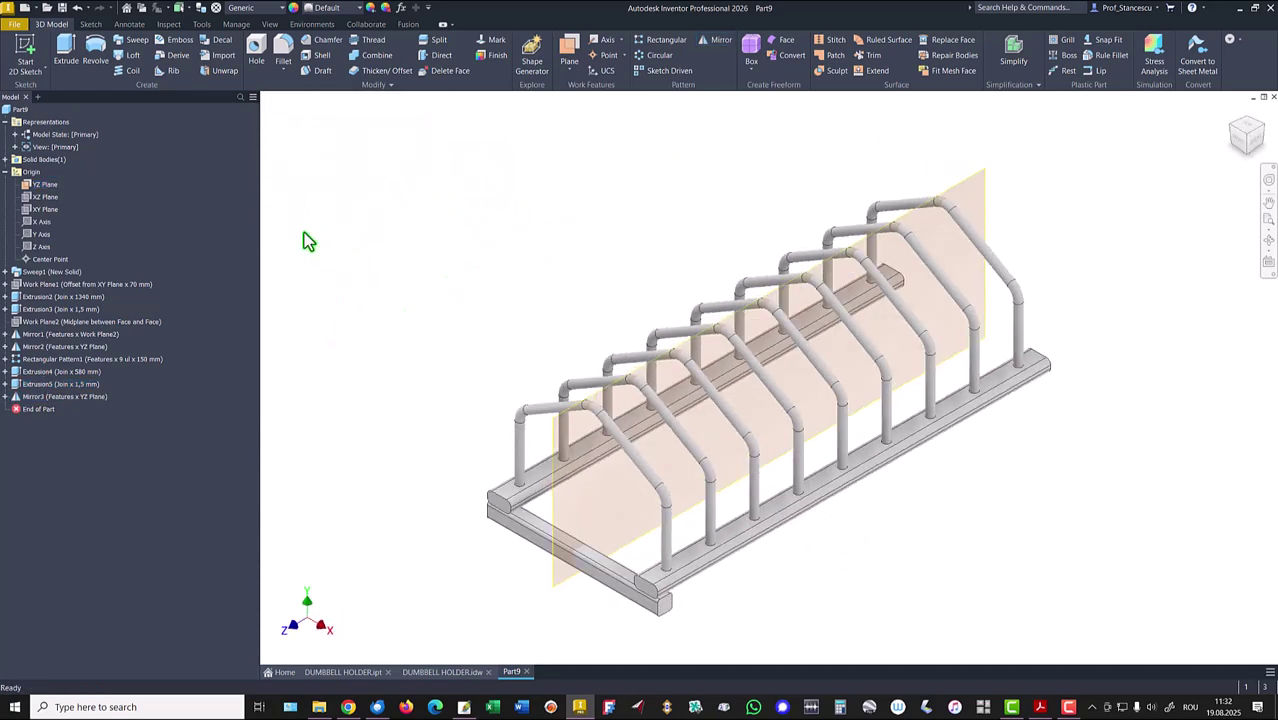
- Hide the YZ Plane again and return to the home view
{"action": "right_click", "coordinate": [44, 185]}
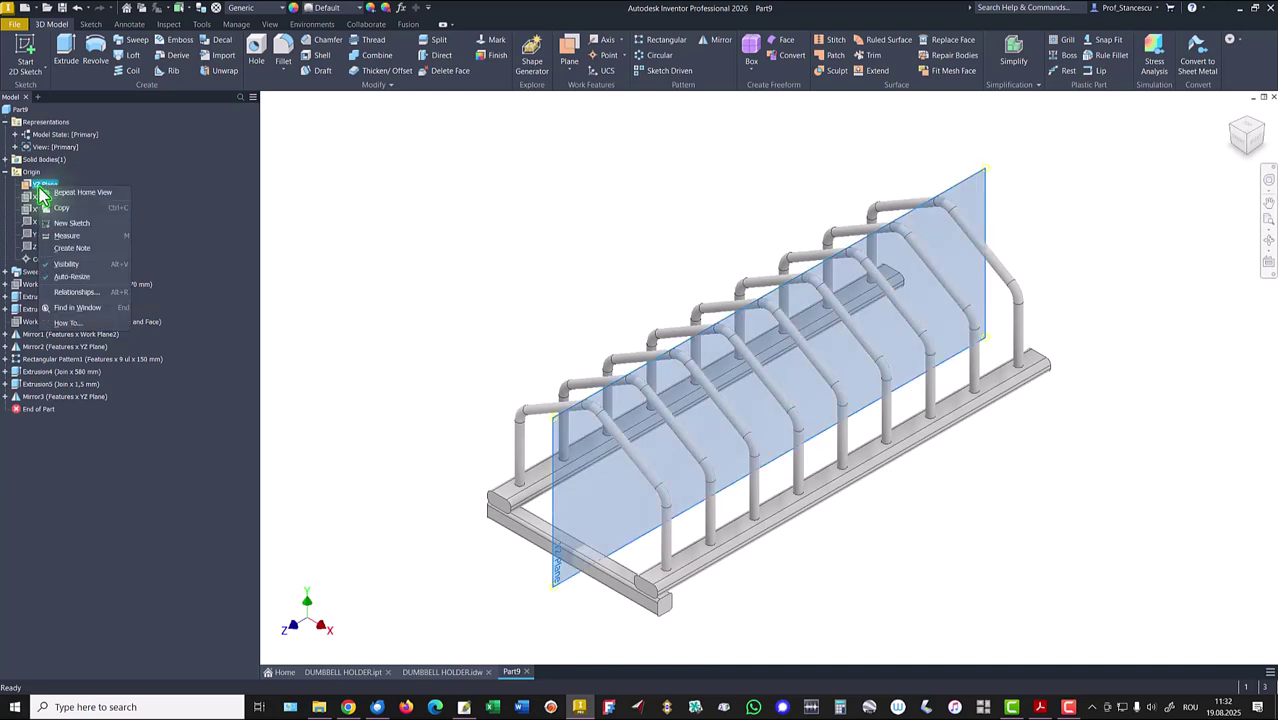
{"action": "left_click", "coordinate": [73, 267]}
{"action": "key", "text": "F6"}
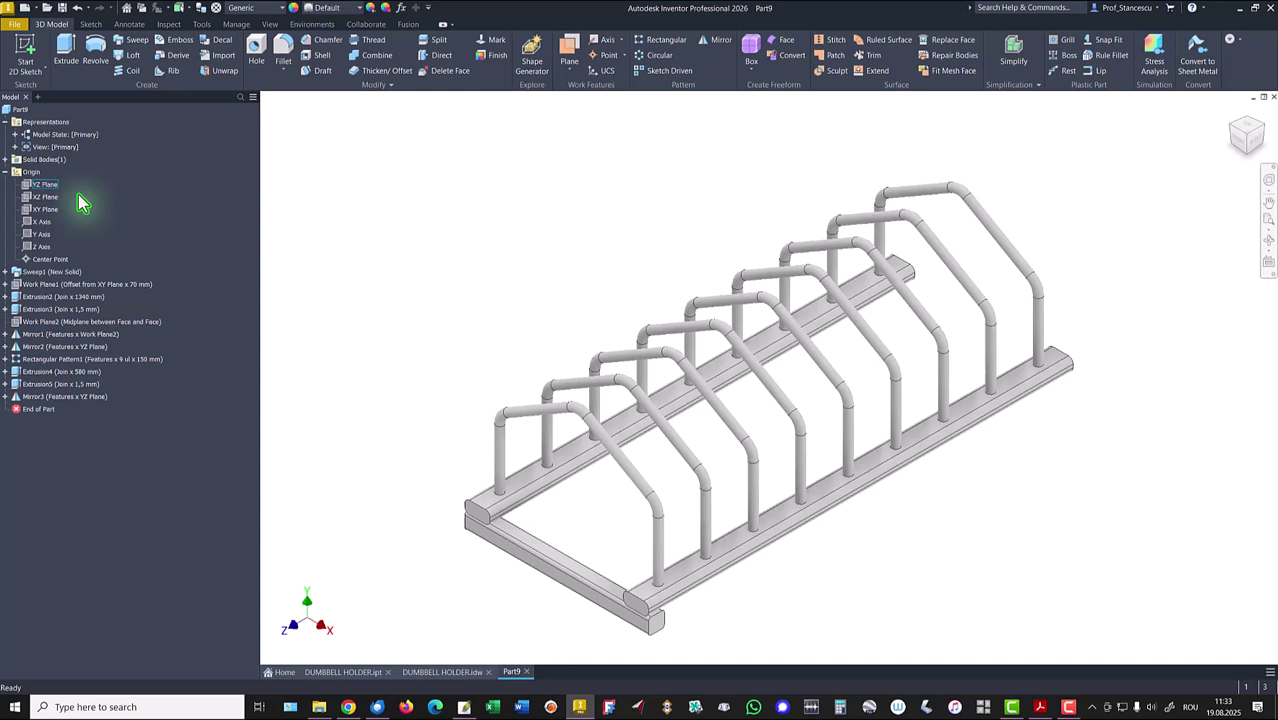
- Show Work Plane2 and mirror Extrusion4, Extrusion5 and Mirror3 across it as Mirror4
{"action": "right_click", "coordinate": [39, 325]}
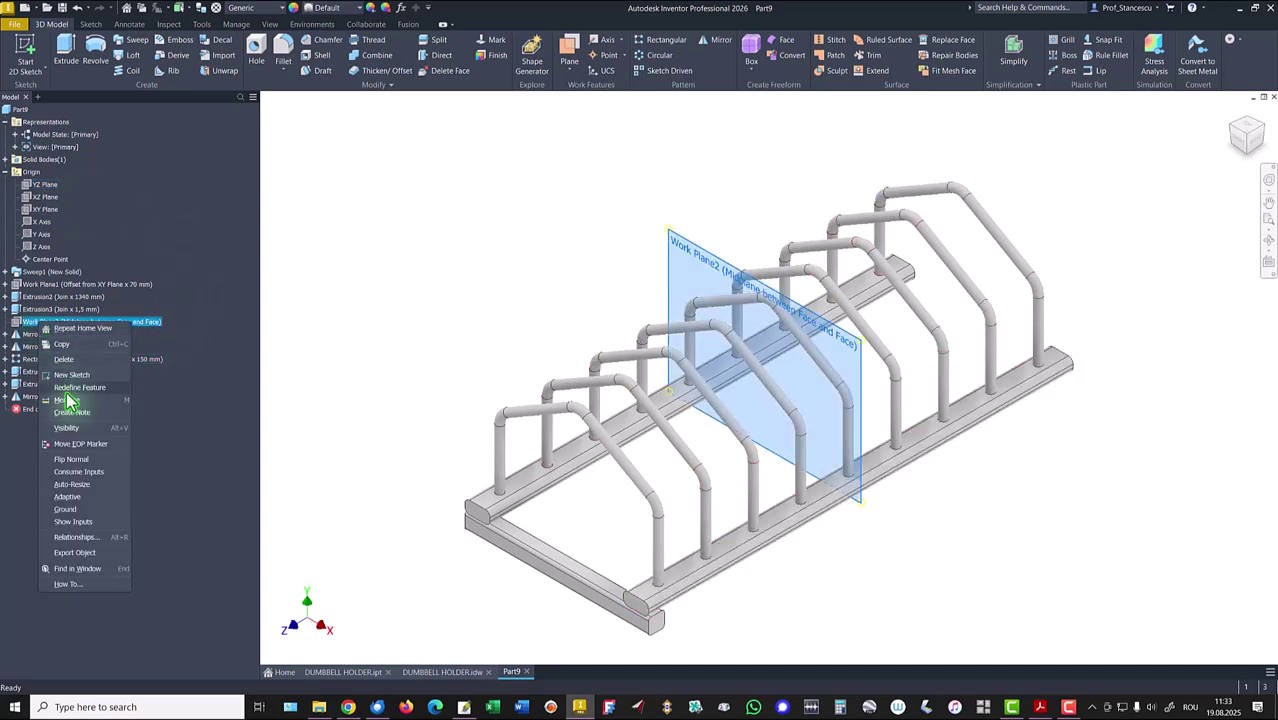
{"action": "left_click", "coordinate": [71, 434]}
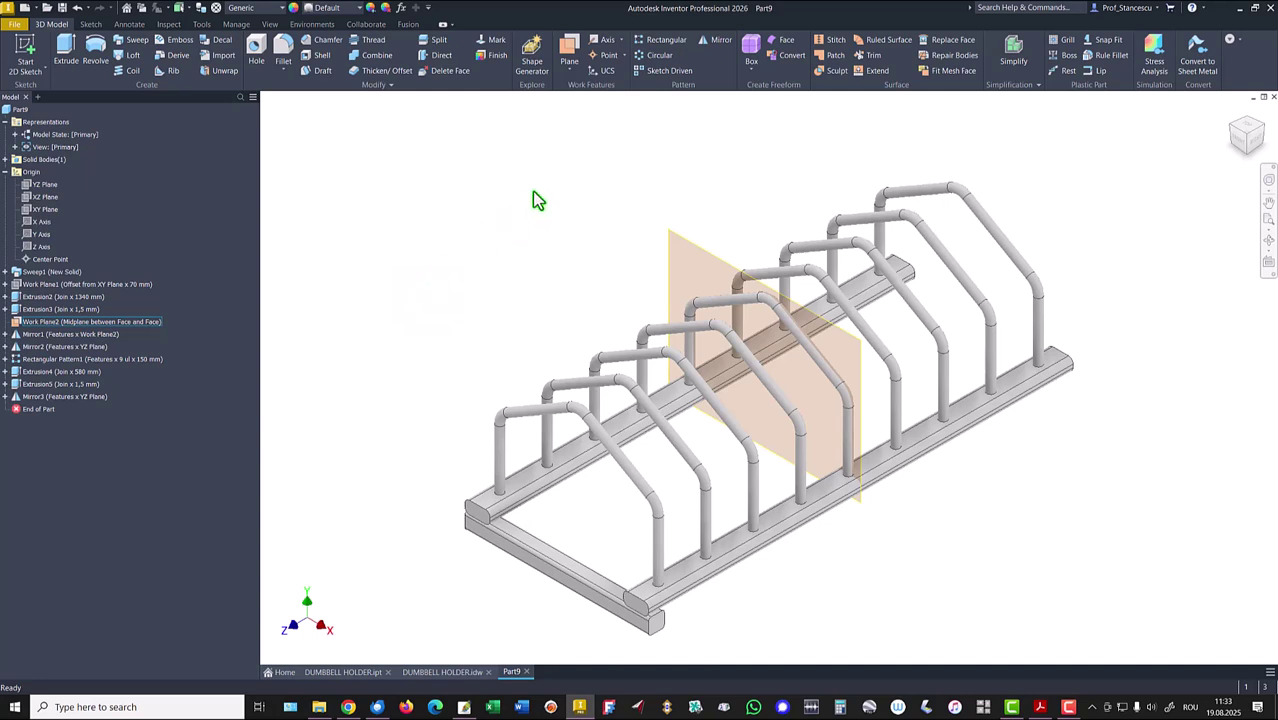
{"action": "left_click", "coordinate": [720, 44]}
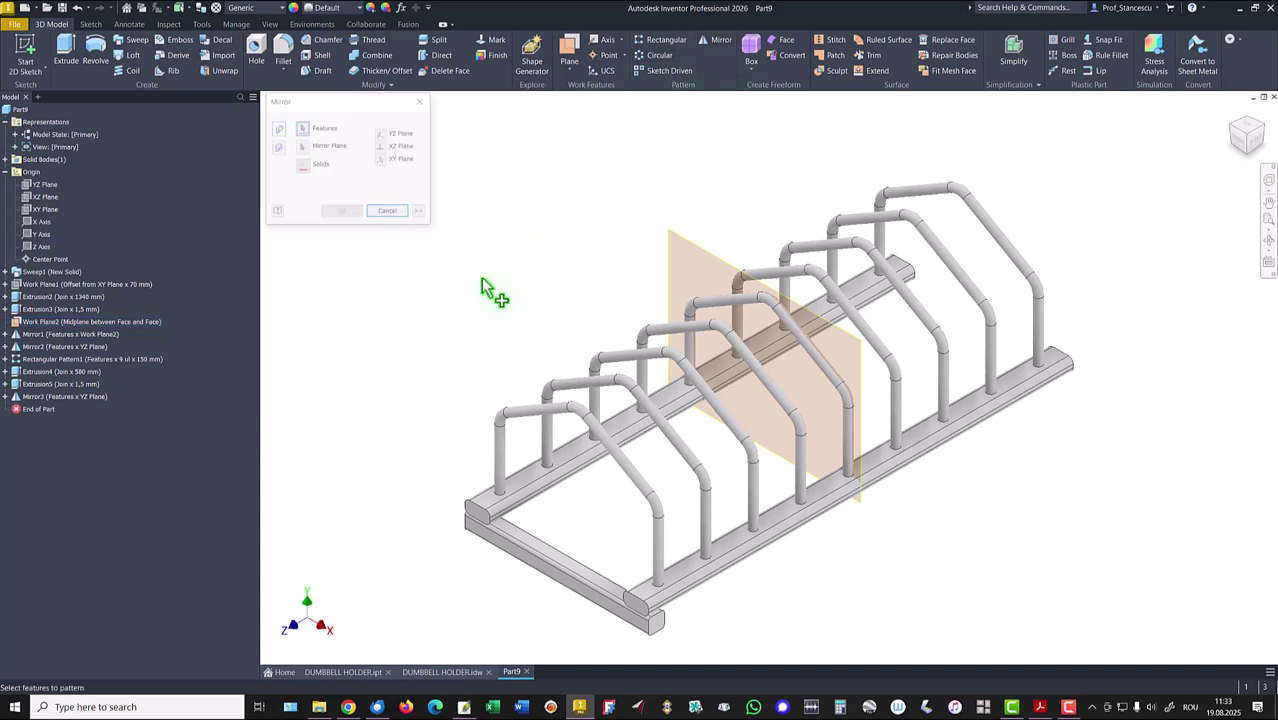
{"action": "left_click", "coordinate": [61, 396]}
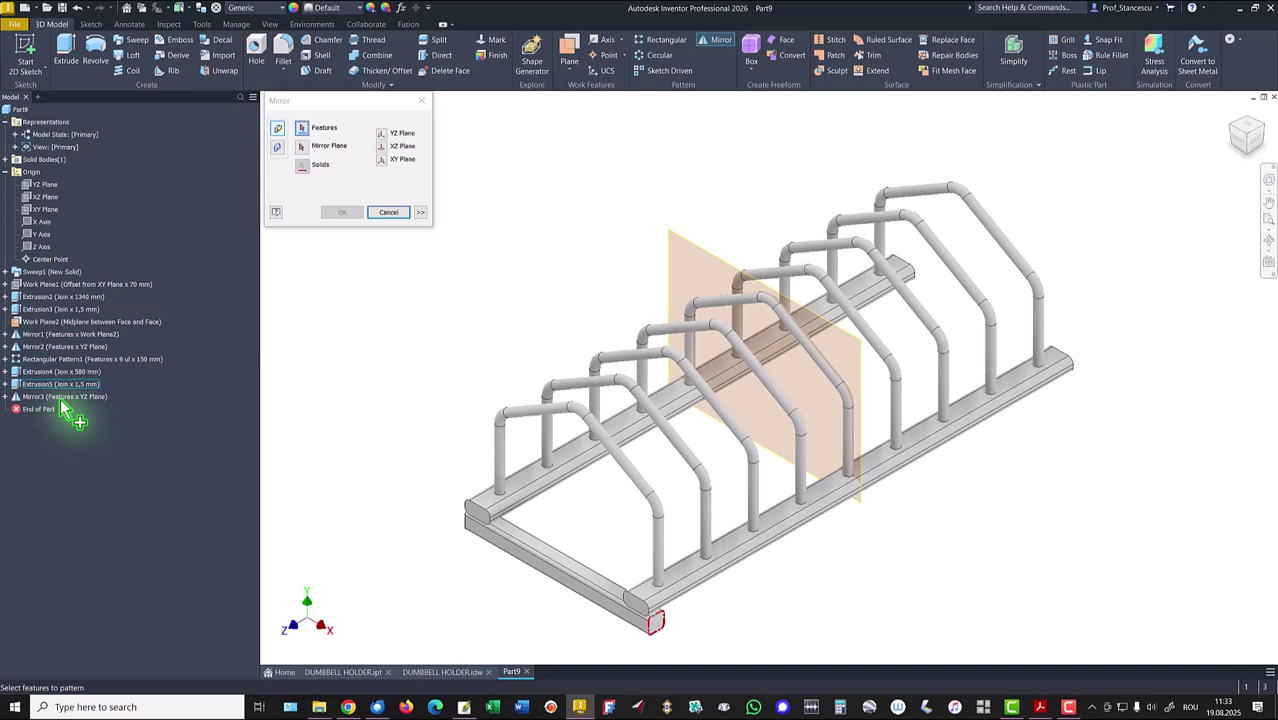
{"action": "left_click", "coordinate": [62, 383]}
{"action": "left_click", "coordinate": [62, 372]}
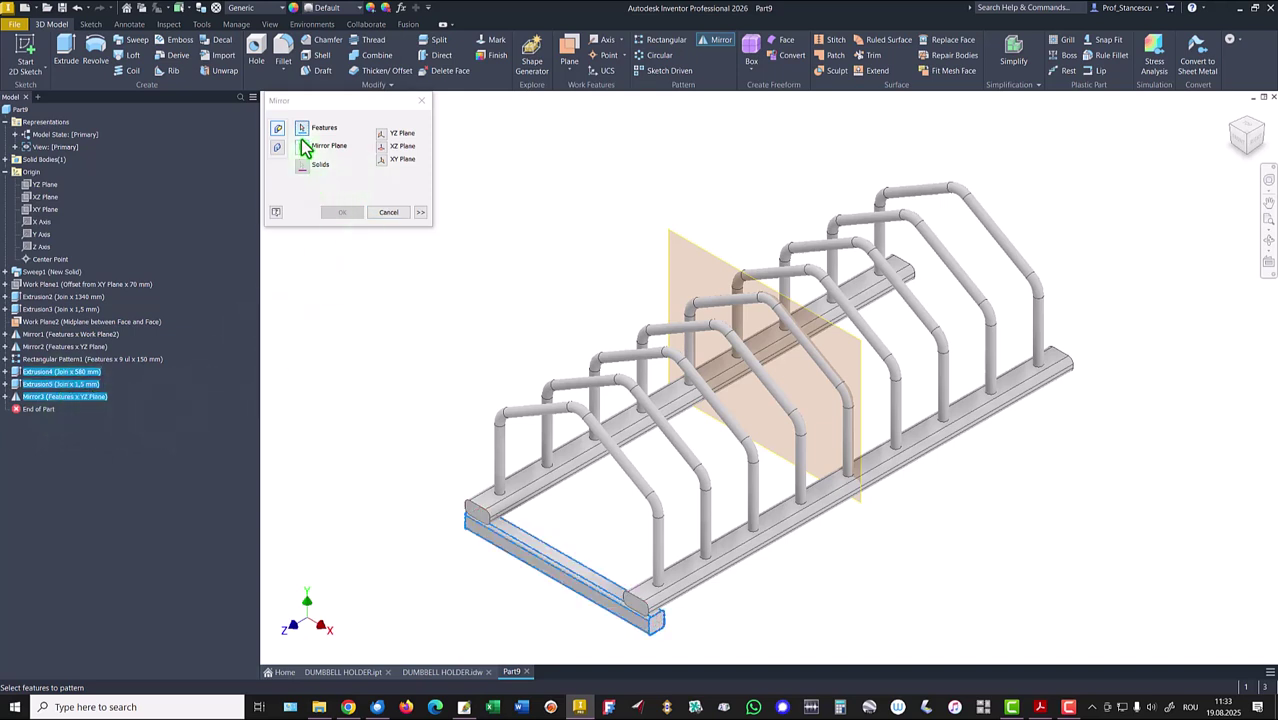
{"action": "left_click", "coordinate": [302, 147]}
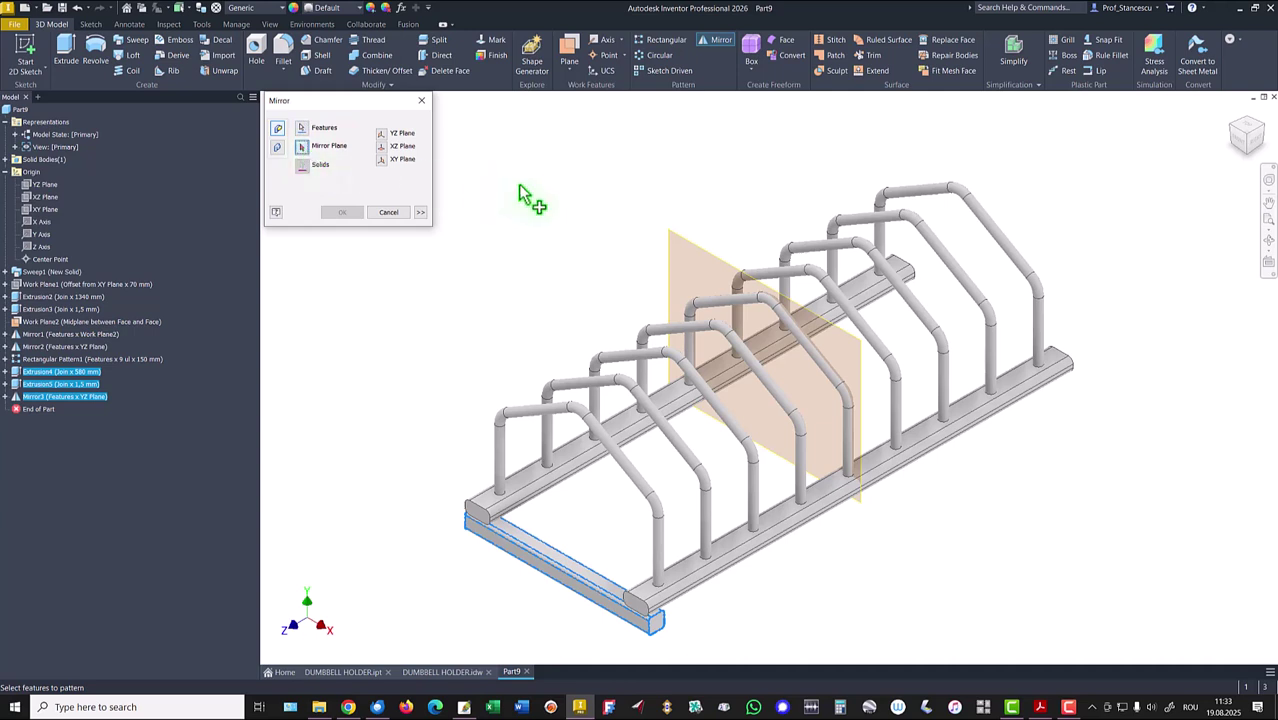
{"action": "left_click", "coordinate": [677, 240]}
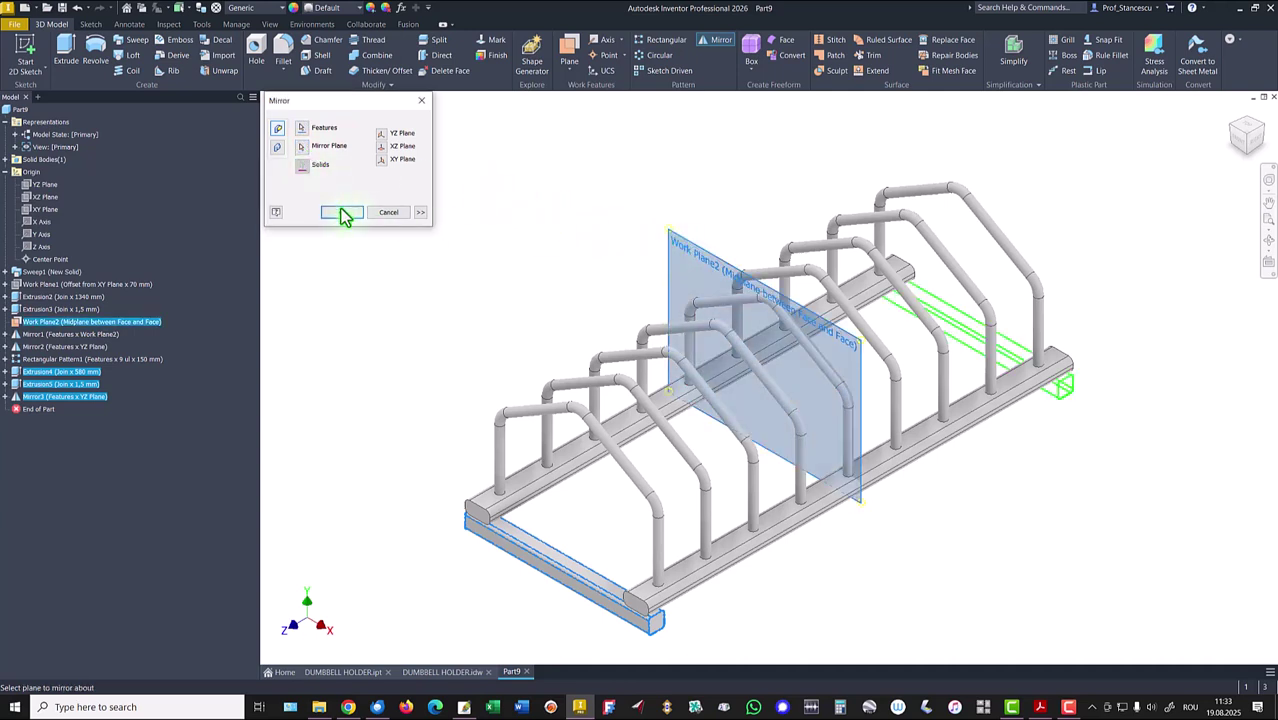
{"action": "left_click", "coordinate": [343, 212]}
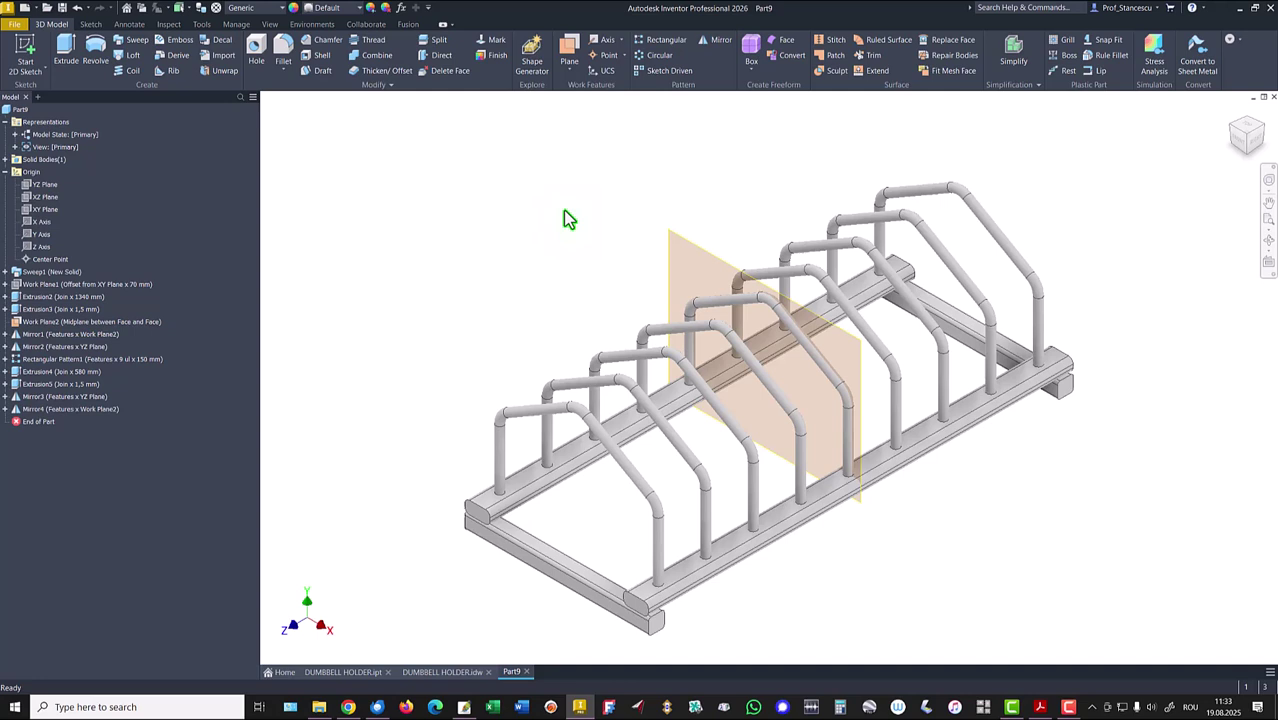
- Hide Work Plane2 and reset to the home view
{"action": "right_click", "coordinate": [673, 242]}
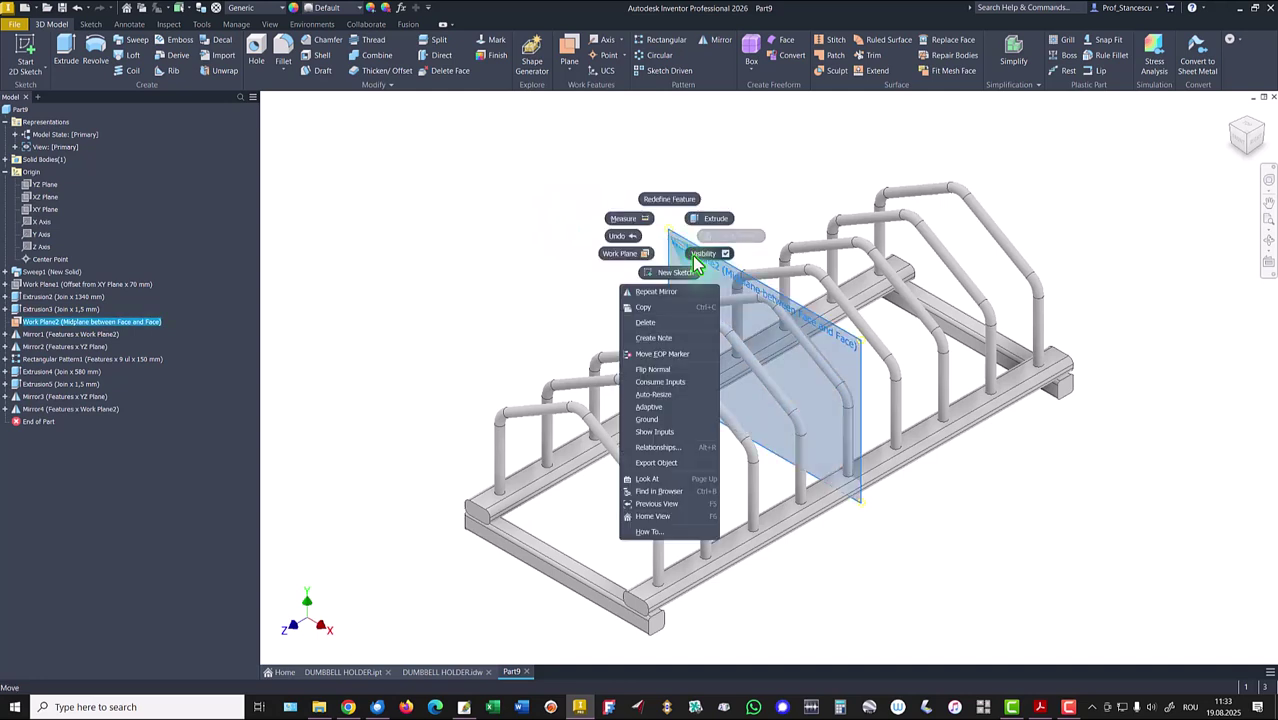
{"action": "left_click", "coordinate": [690, 262]}
{"action": "key", "text": "F6"}
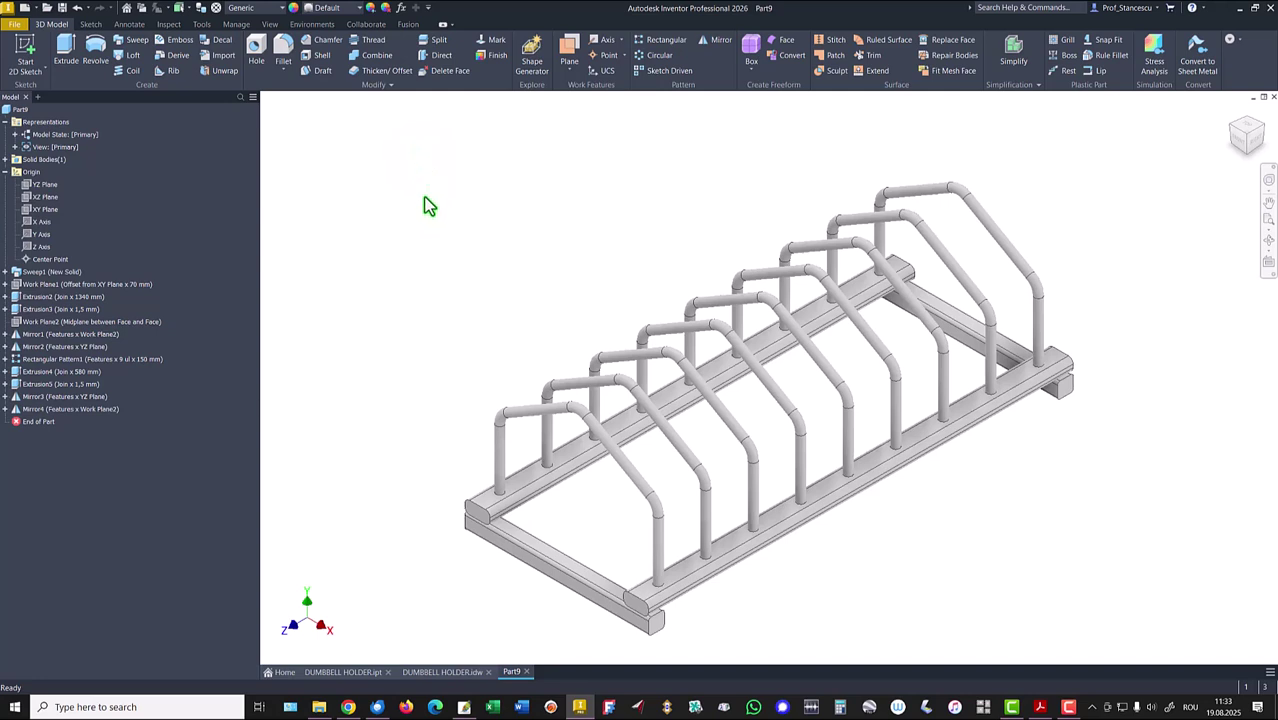
- Update Part9's physical iProperties and copy the 2176671,142 mm^3 volume value
{"action": "left_click", "coordinate": [5, 172]}
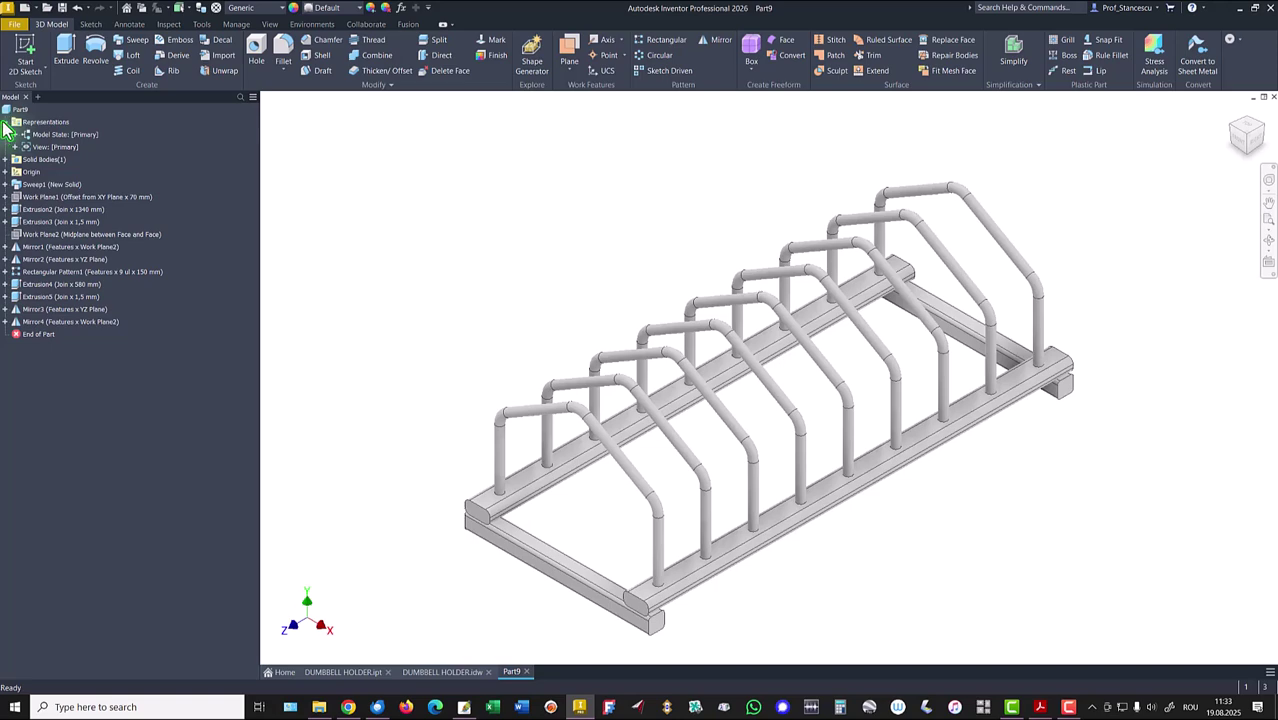
{"action": "left_click", "coordinate": [5, 122]}
{"action": "right_click", "coordinate": [18, 109]}
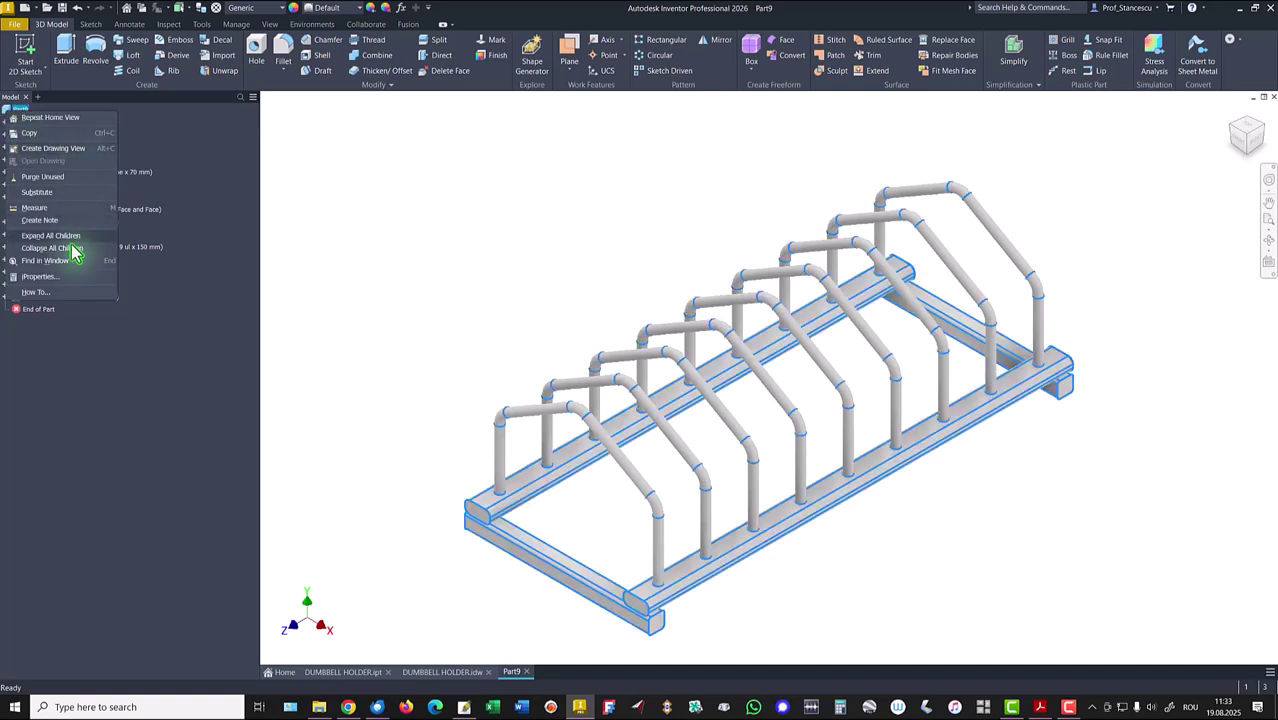
{"action": "left_click", "coordinate": [57, 278]}
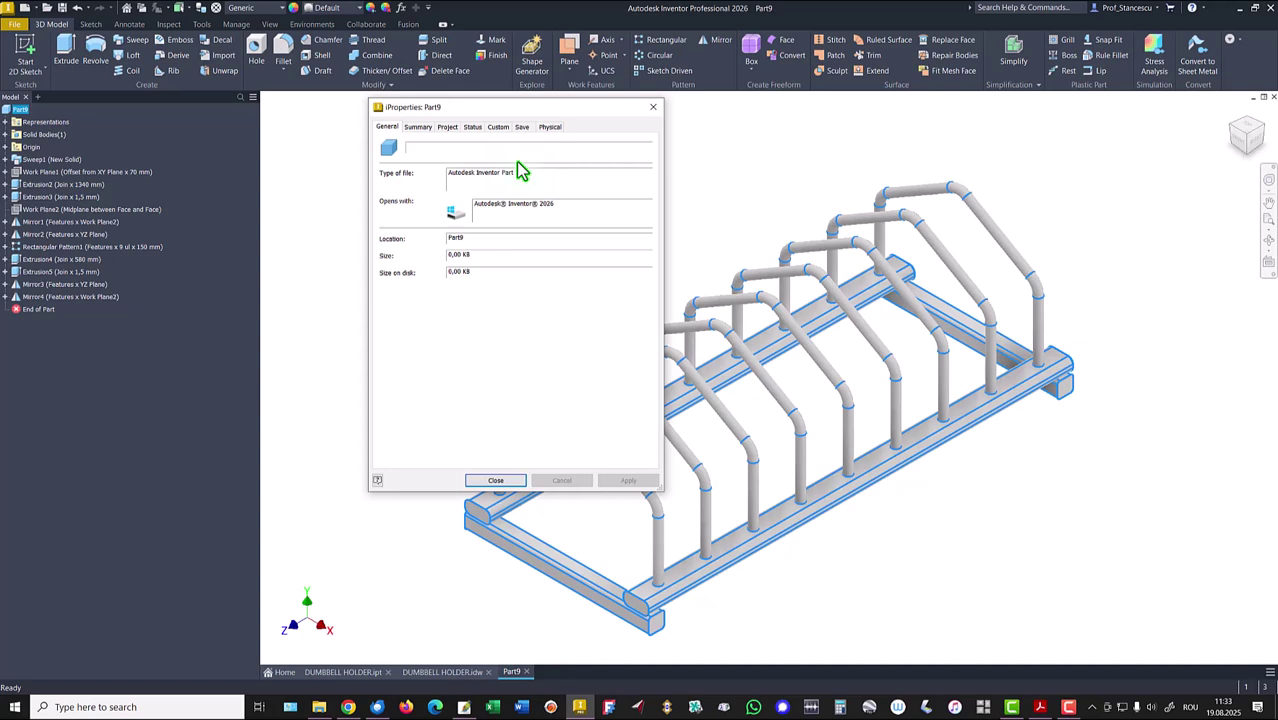
{"action": "left_click", "coordinate": [551, 129]}
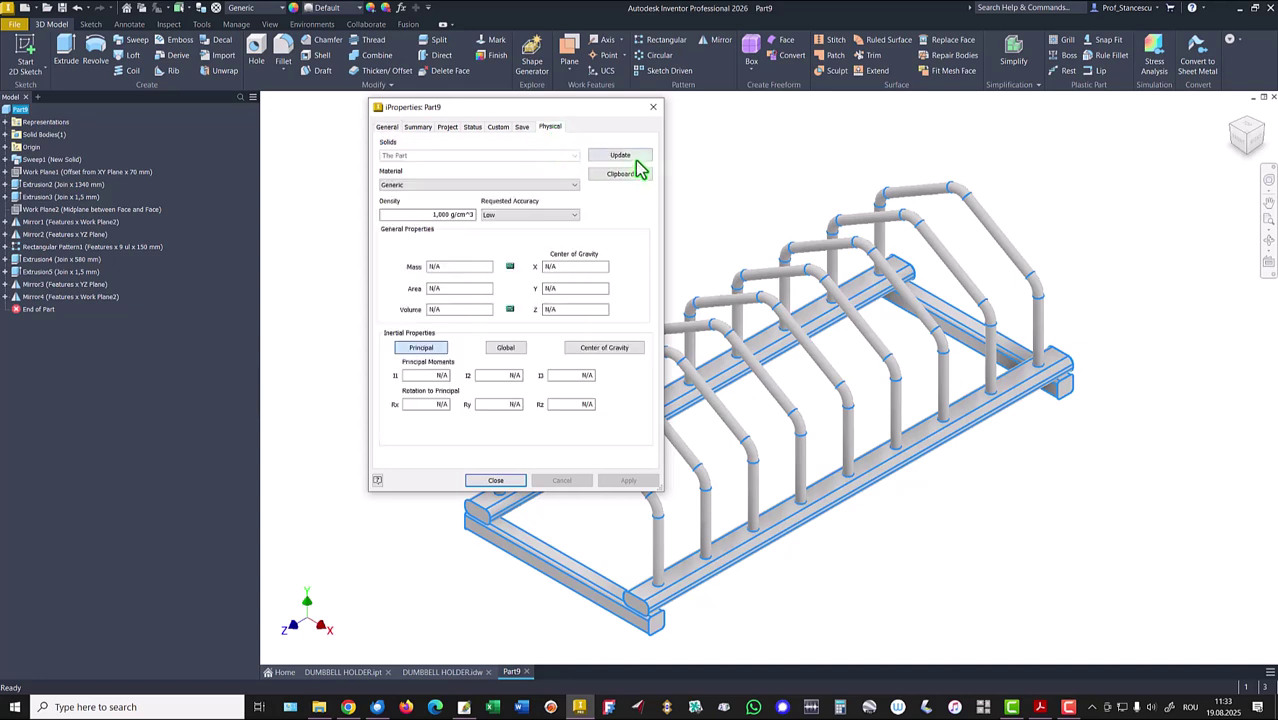
{"action": "left_click", "coordinate": [635, 159]}
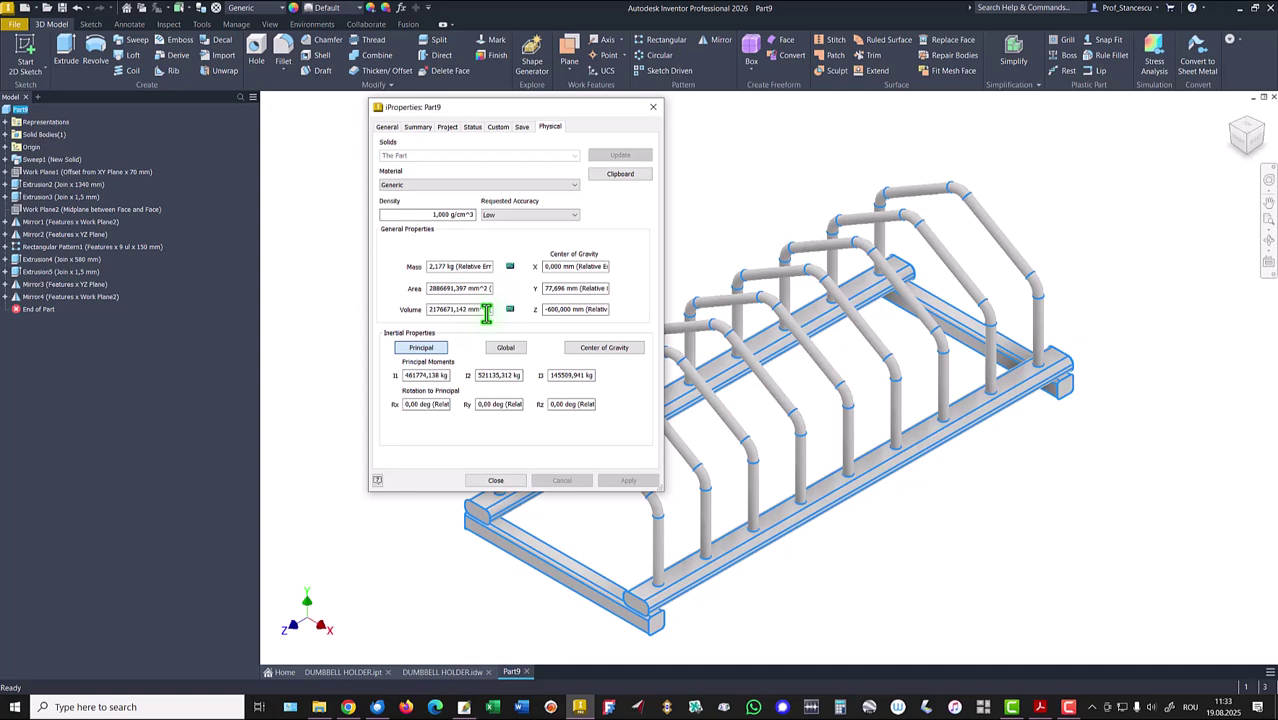
{"action": "triple_click", "coordinate": [486, 313]}
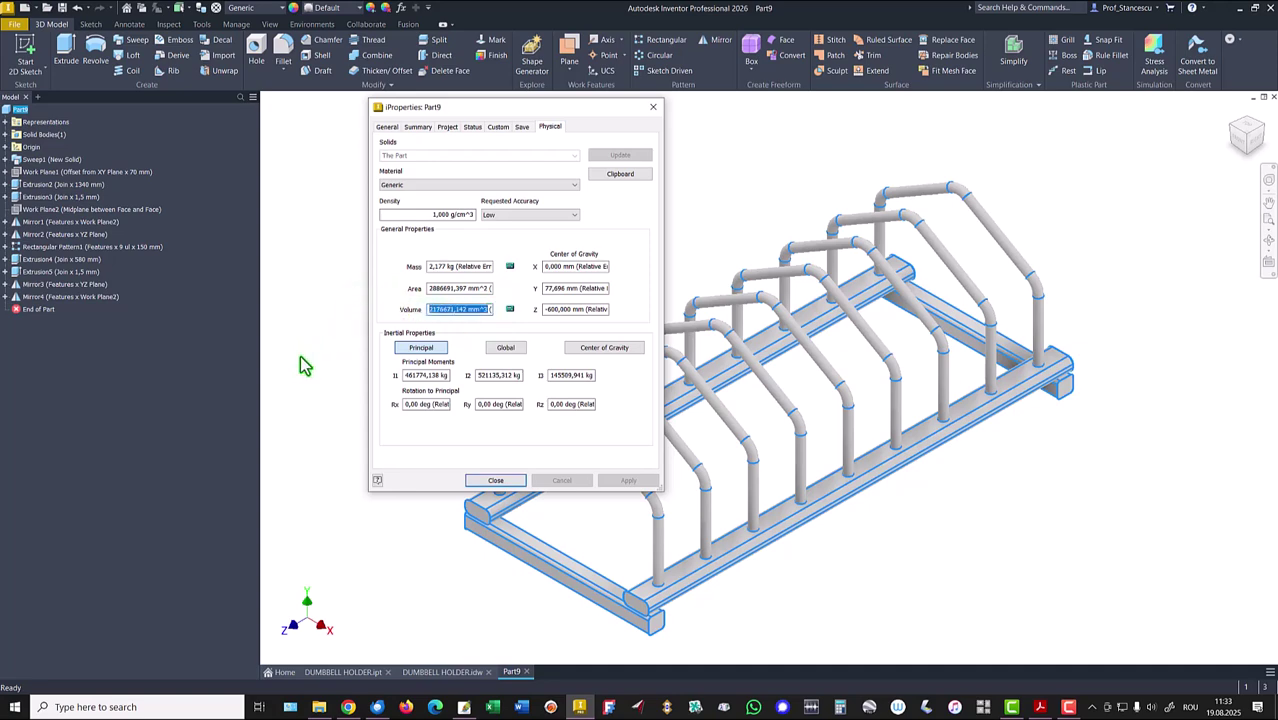
{"action": "key", "text": "ctrl+c"}
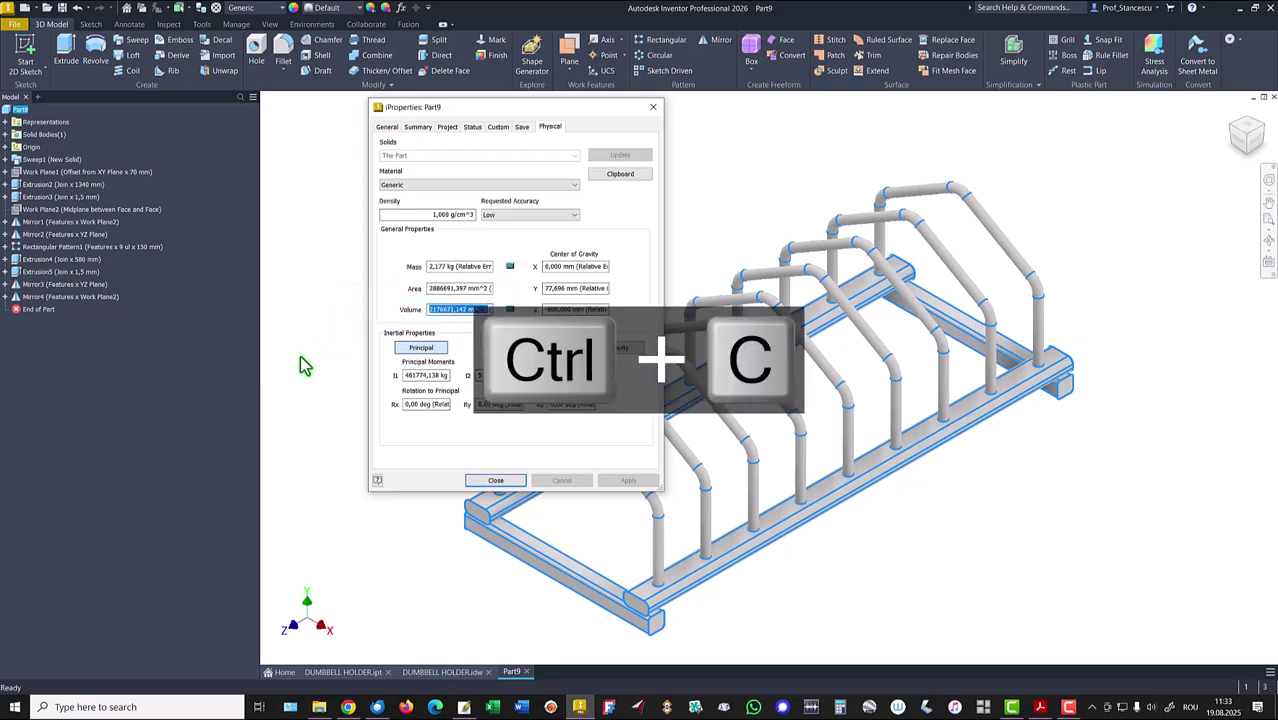
{"action": "left_click", "coordinate": [496, 481]}
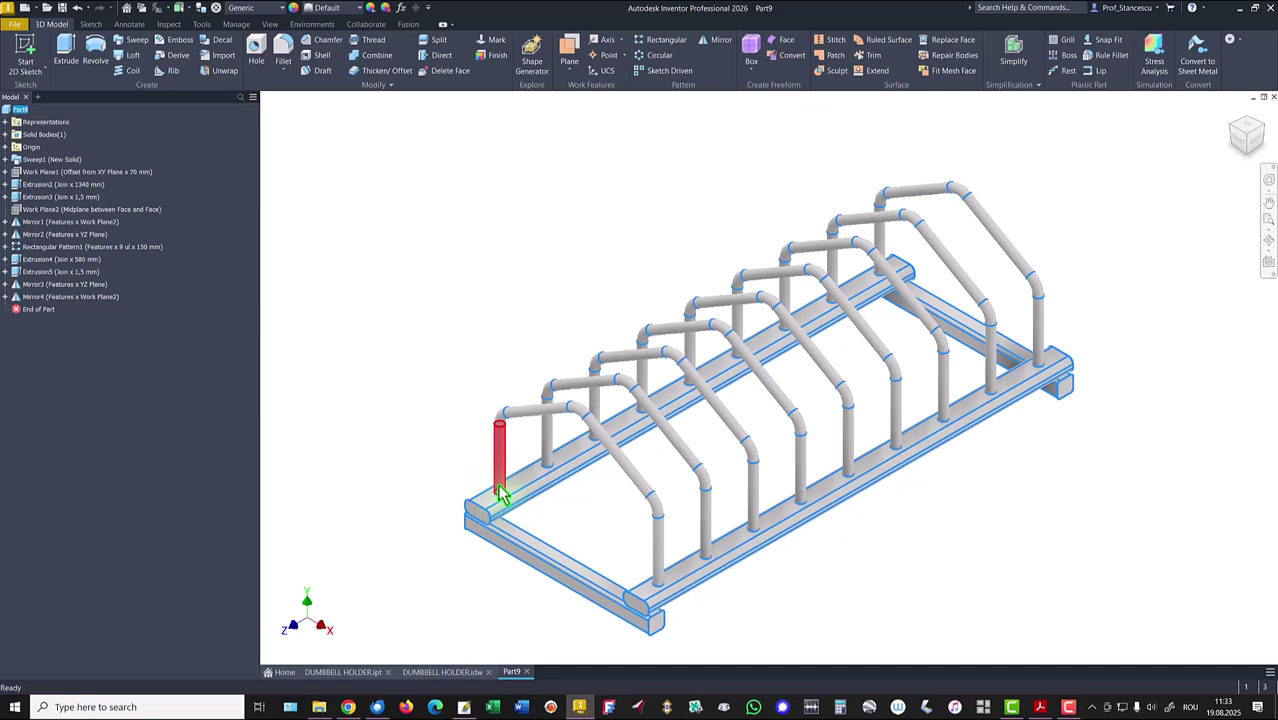
{"action": "left_click", "coordinate": [443, 672]}
{"action": "left_click", "coordinate": [1124, 610]}
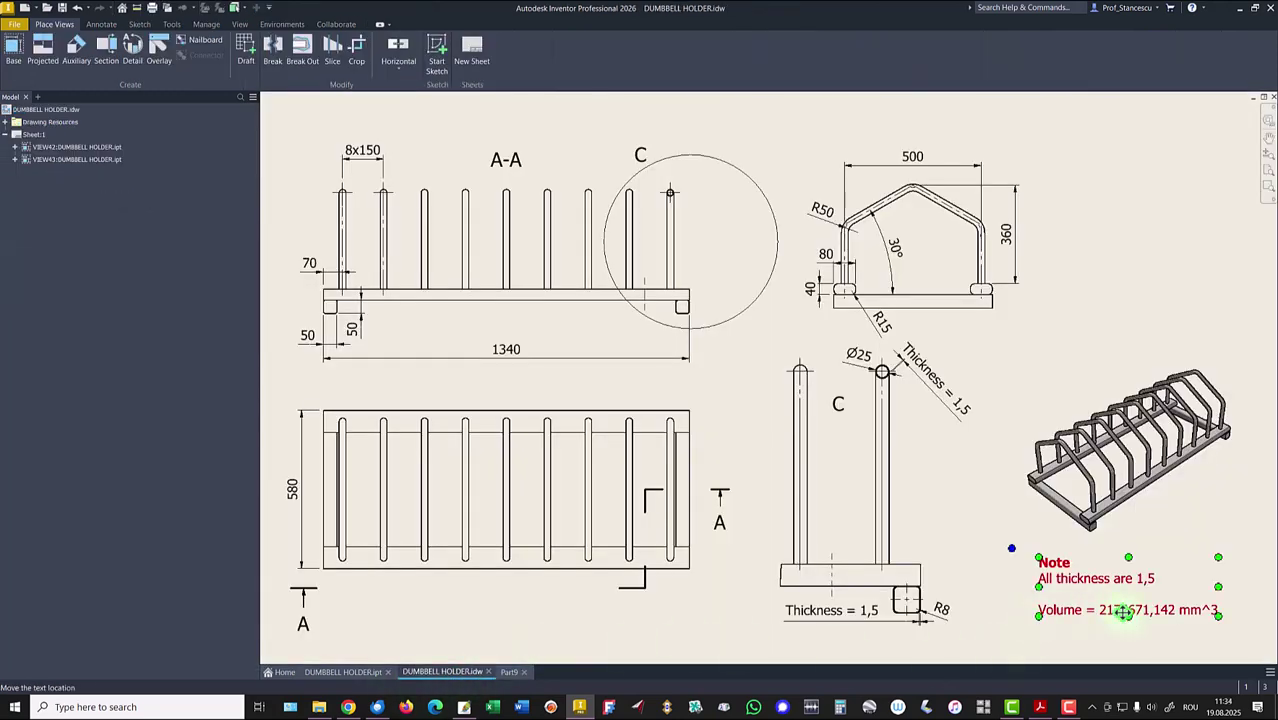
{"action": "double_click", "coordinate": [1090, 610]}
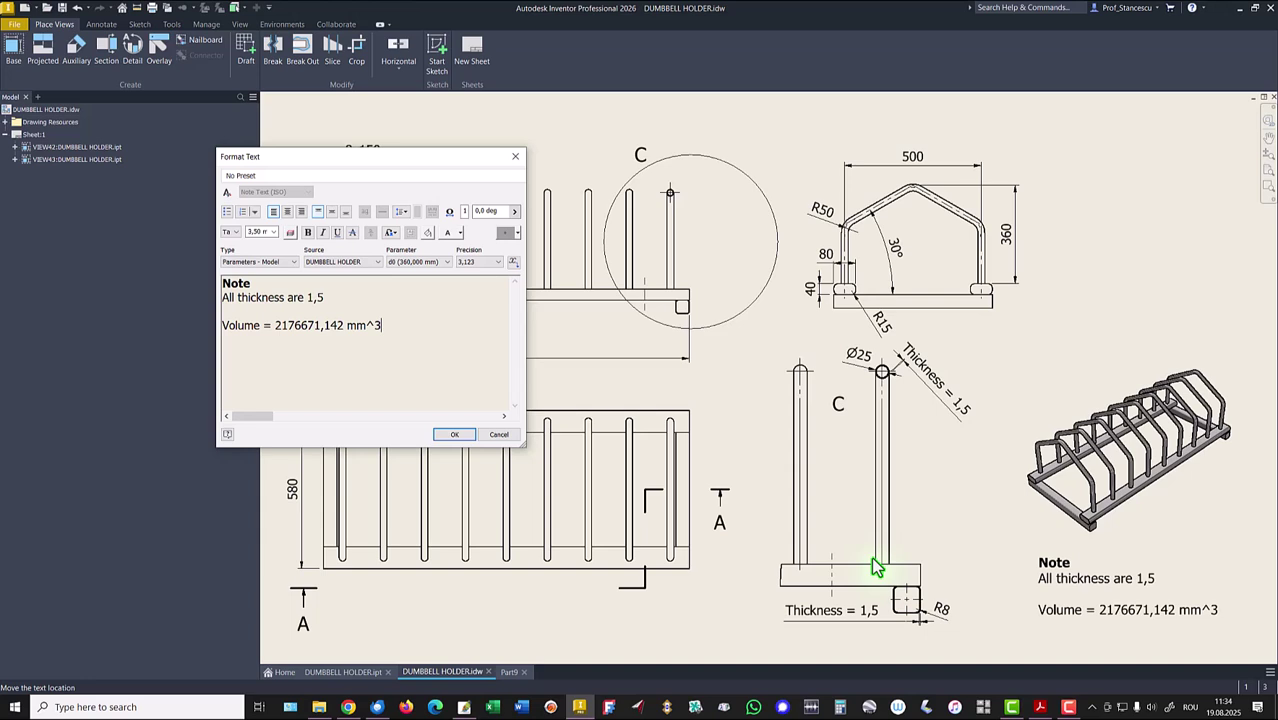
{"action": "key", "text": "Return"}
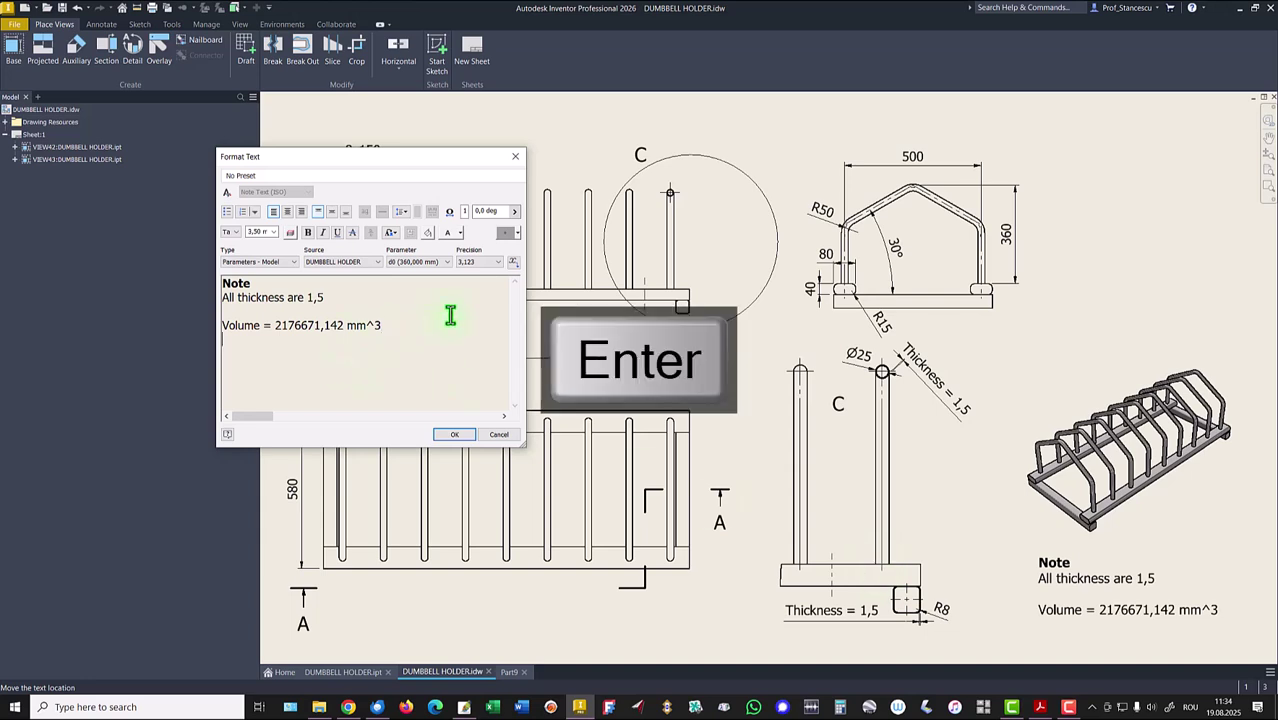
{"action": "key", "text": "ctrl+v"}
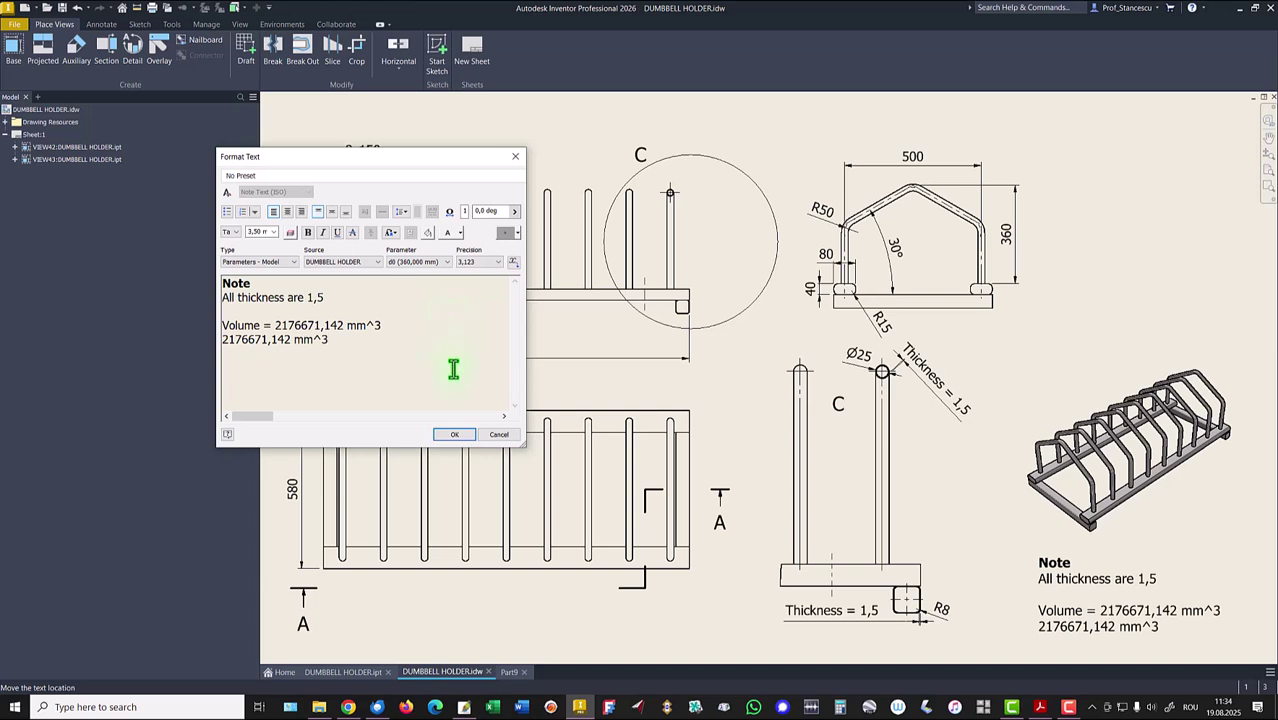
{"action": "left_click", "coordinate": [498, 436]}
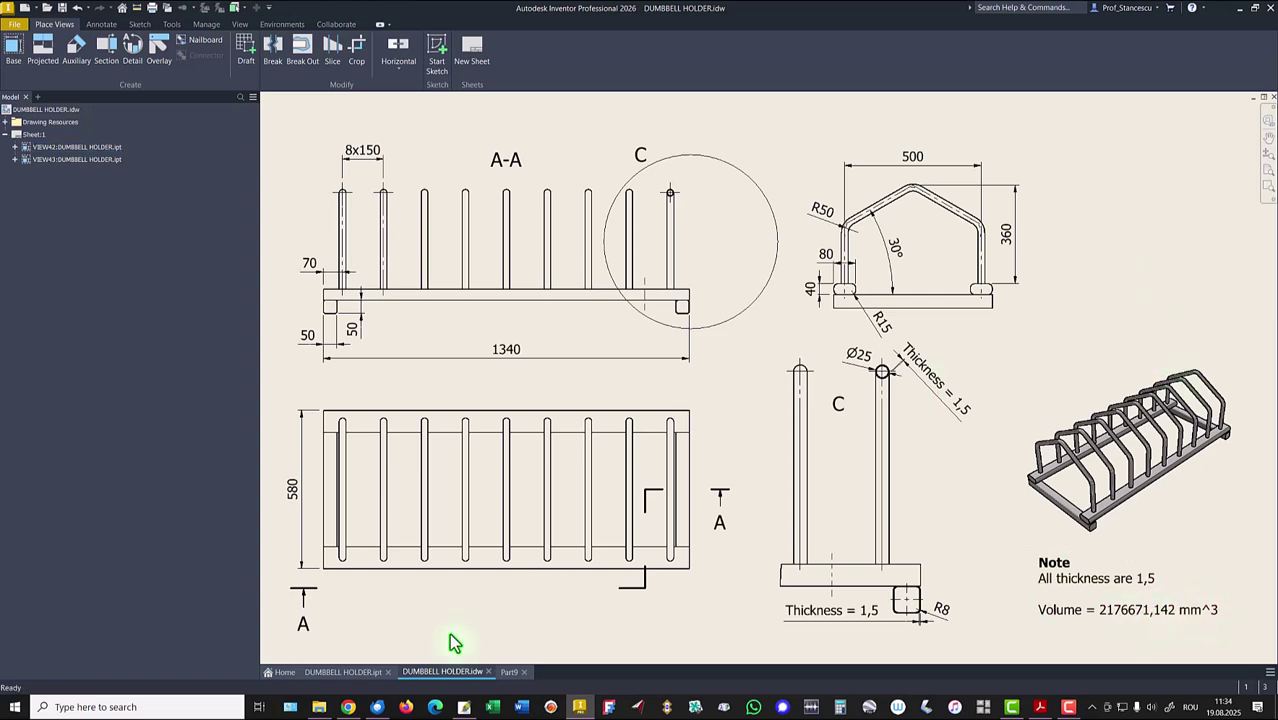
- Assign Steel, Carbon as the material of Part9
{"action": "left_click", "coordinate": [509, 674]}
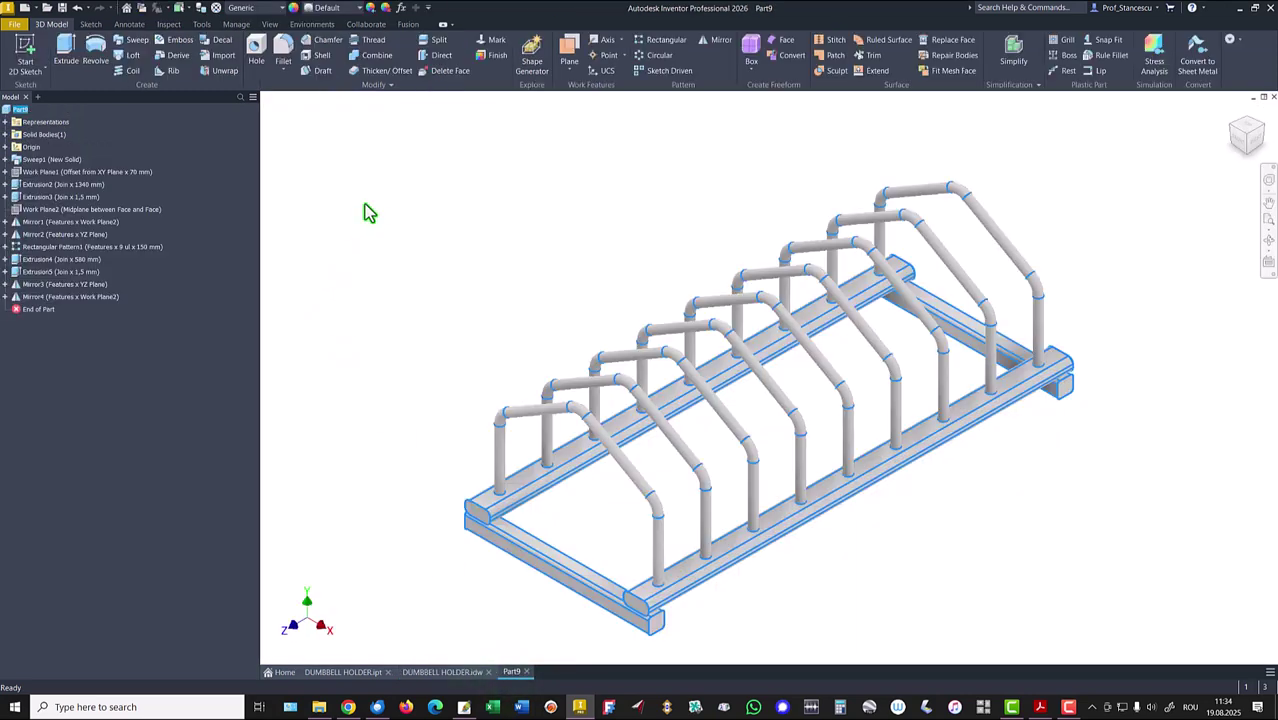
{"action": "left_click", "coordinate": [357, 154]}
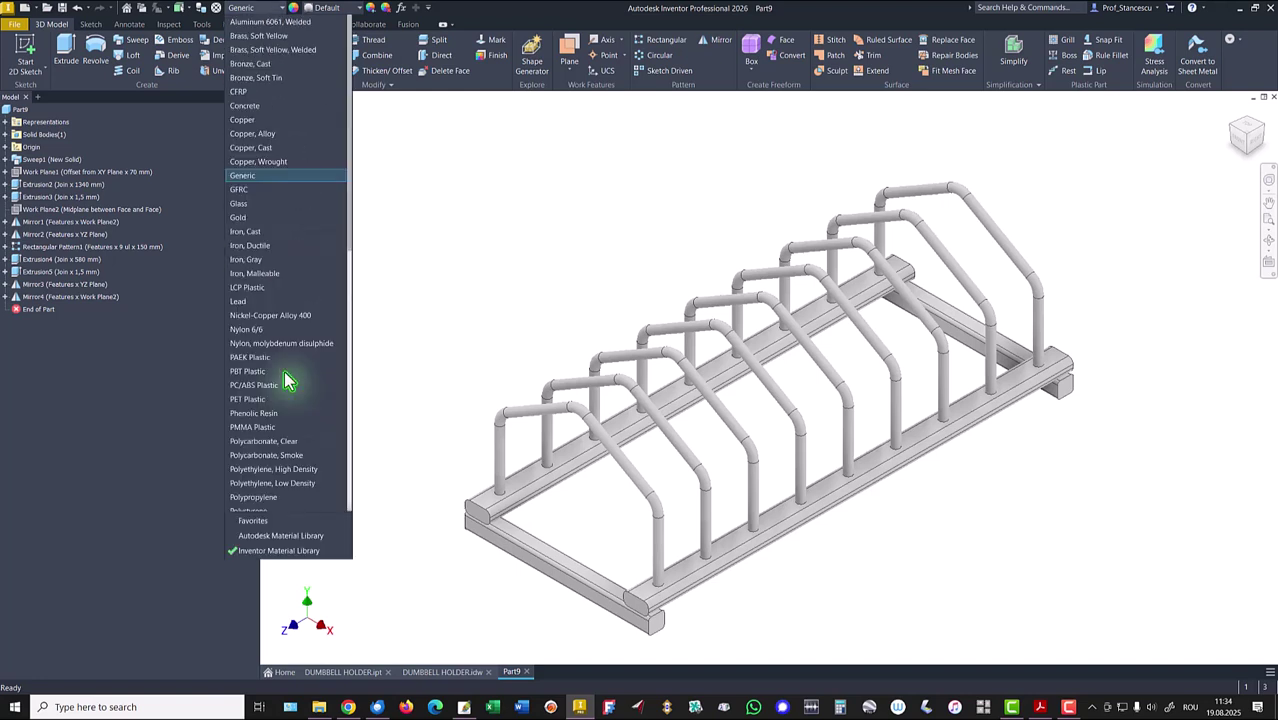
{"action": "scroll", "coordinate": [285, 380], "scroll_direction": "down", "scroll_amount": 8}
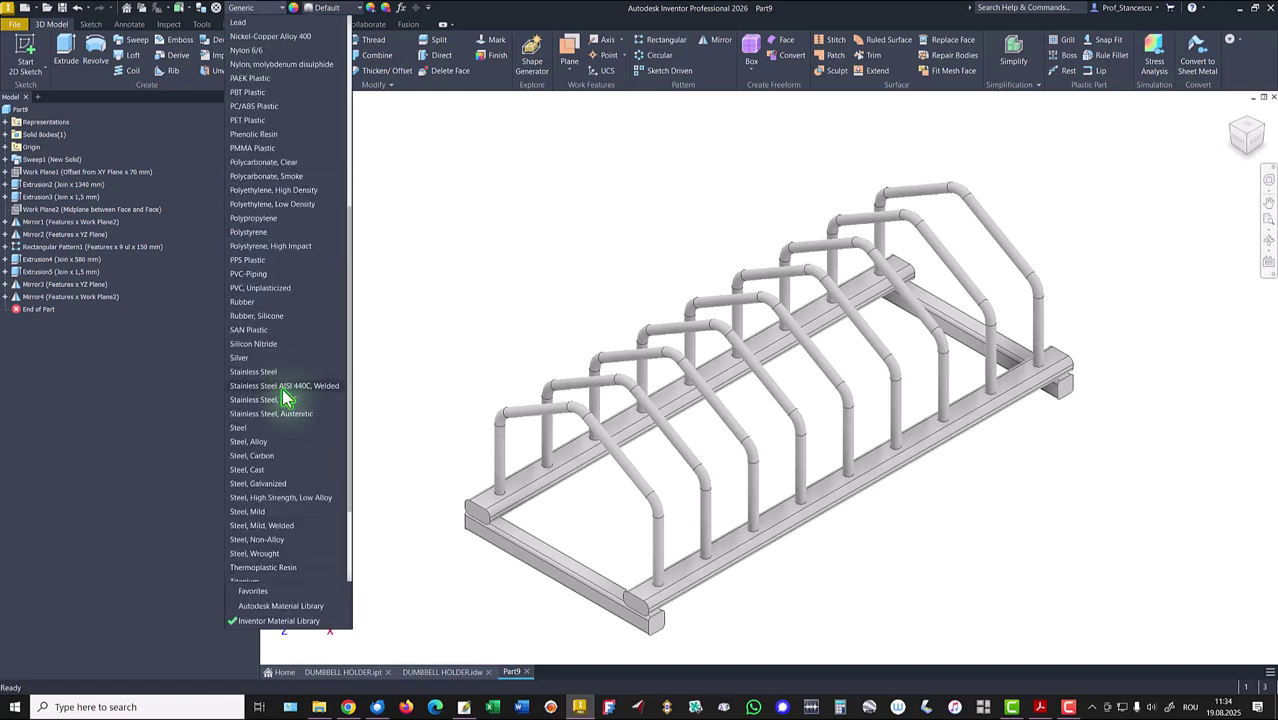
{"action": "left_click", "coordinate": [252, 456]}
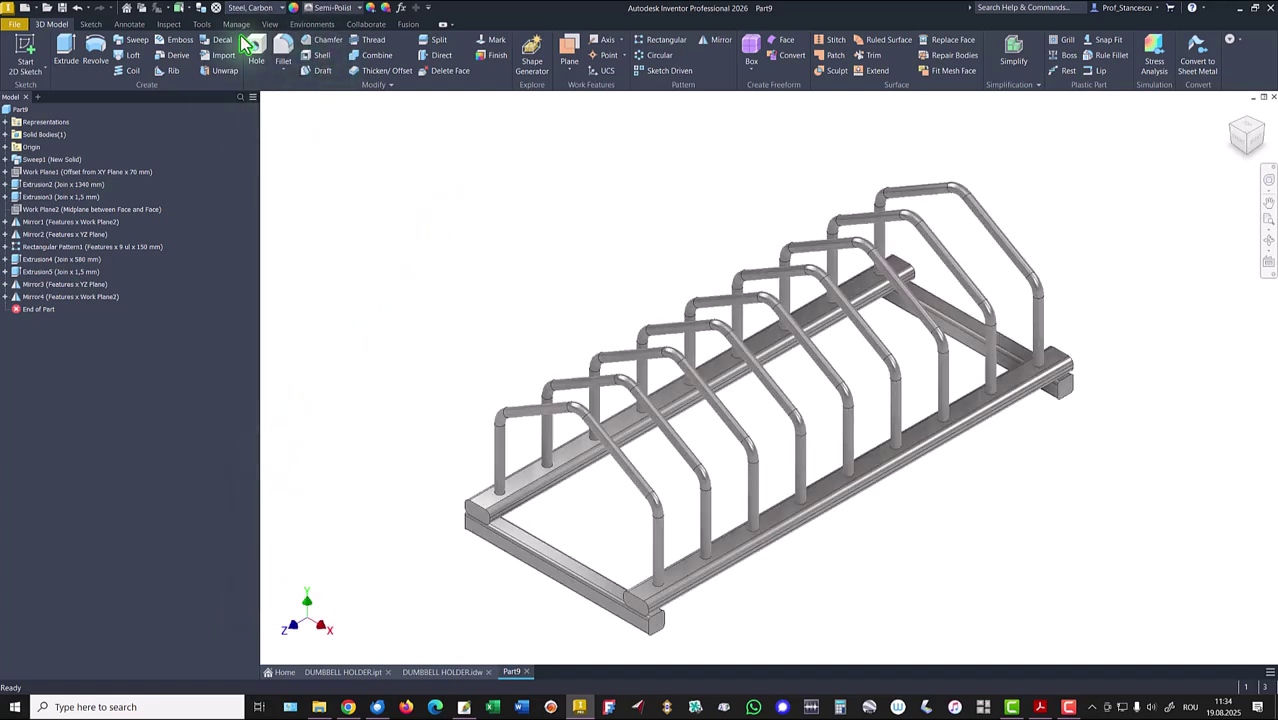
- Change the lighting style from Default IBL to Default Lights
{"action": "left_click", "coordinate": [272, 24]}
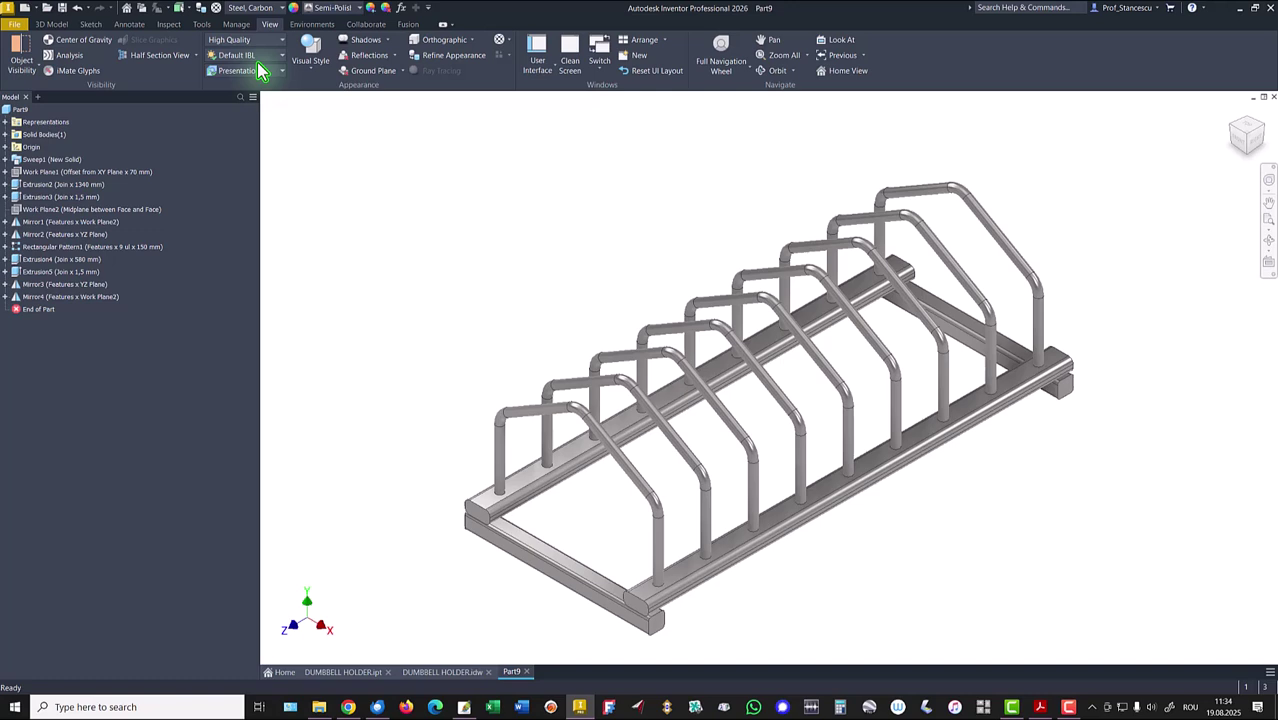
{"action": "left_click", "coordinate": [245, 55]}
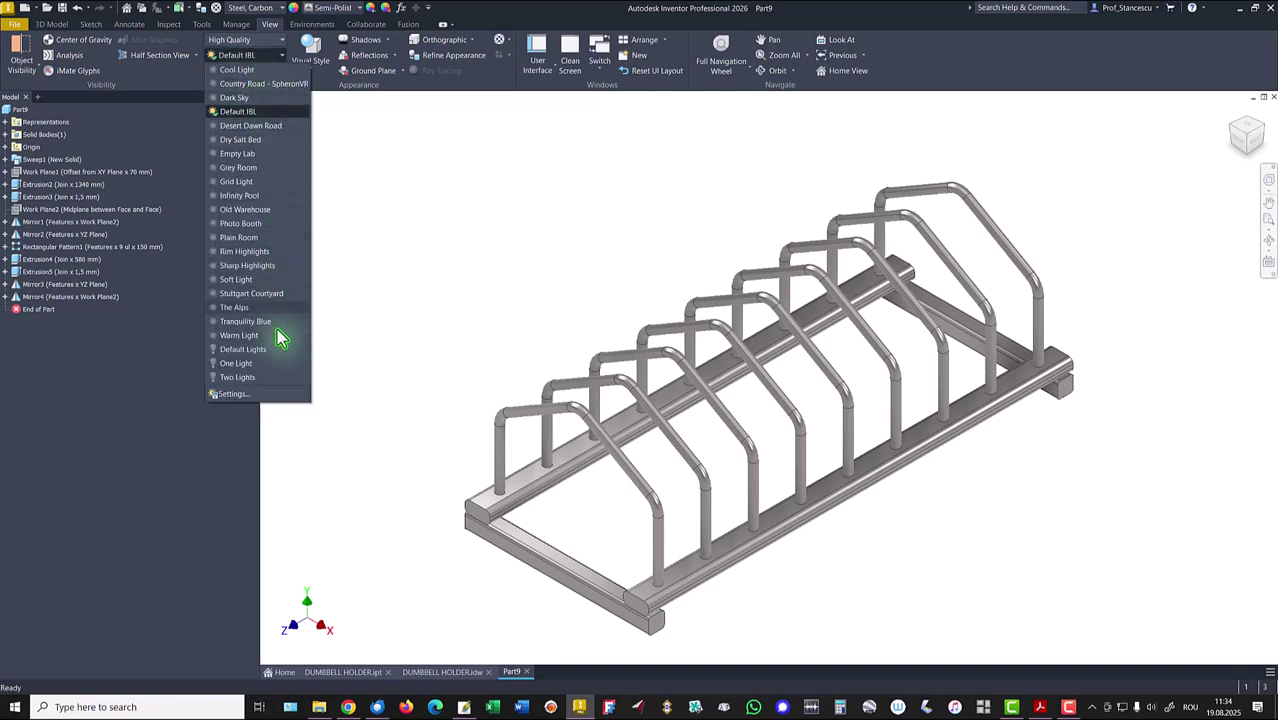
{"action": "left_click", "coordinate": [243, 349]}
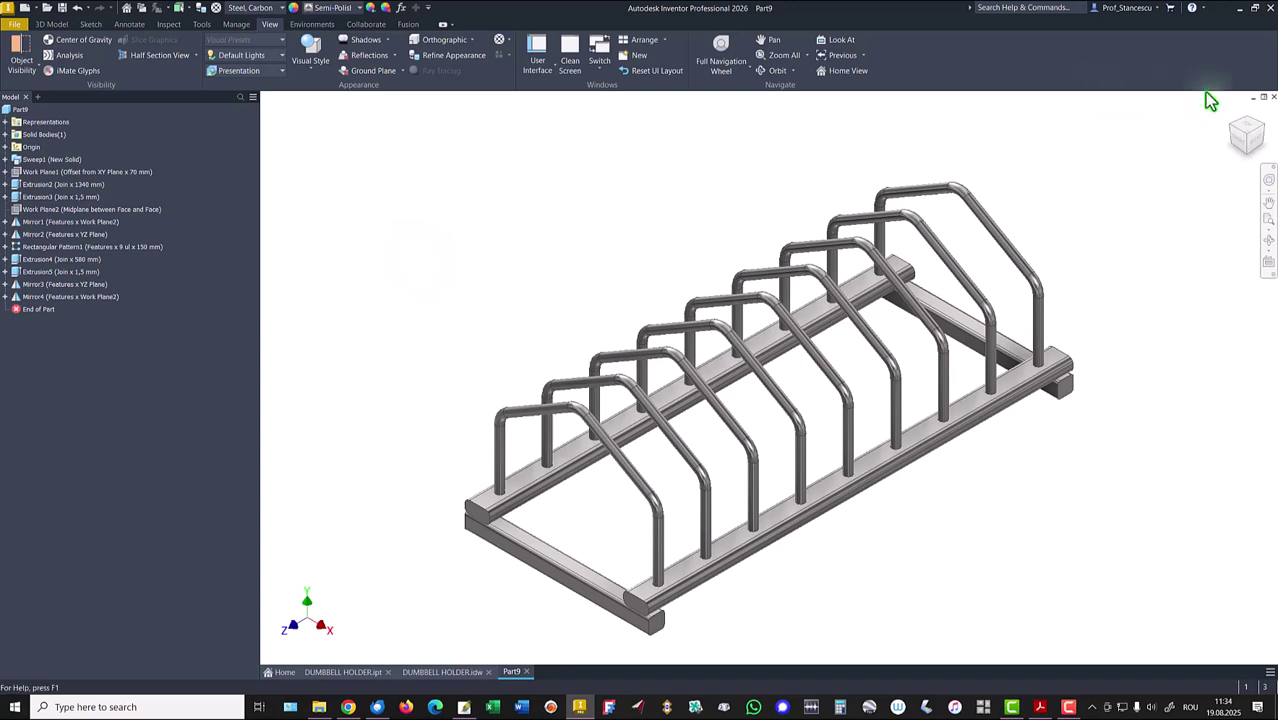
- Switch Part9 to a perspective view and return it to the home view
{"action": "right_click", "coordinate": [1243, 132]}
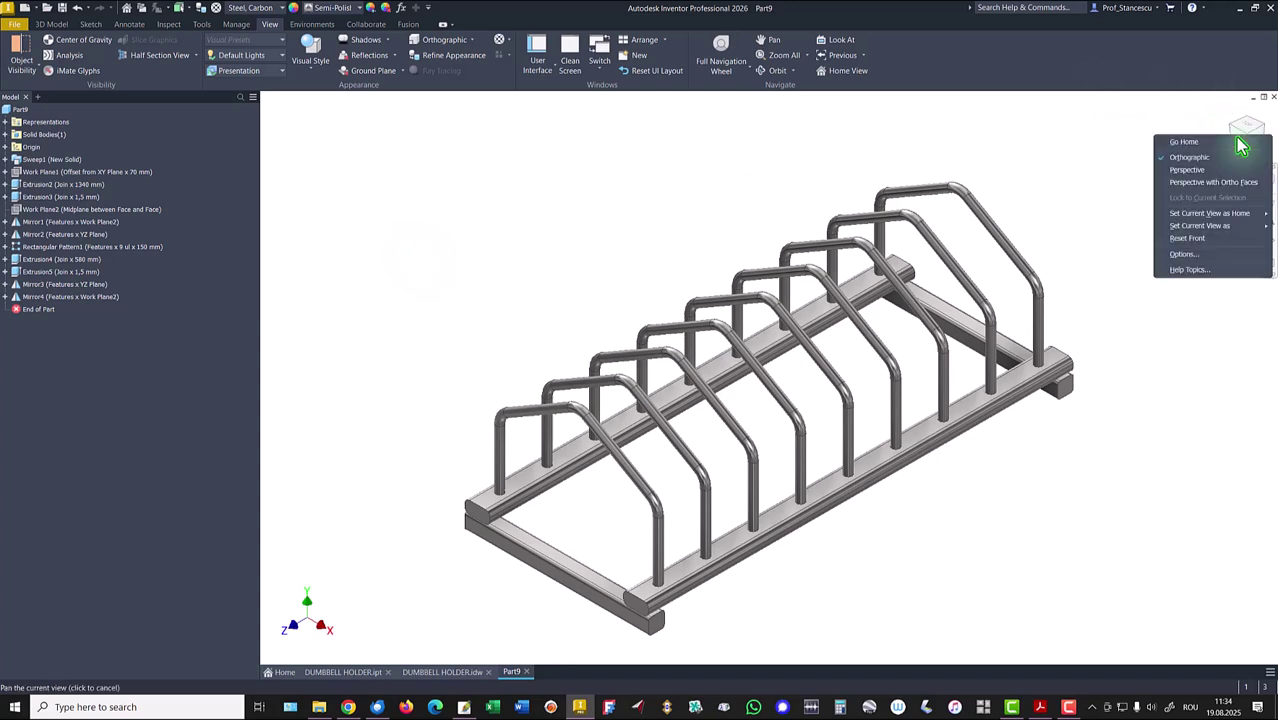
{"action": "left_click", "coordinate": [1190, 170]}
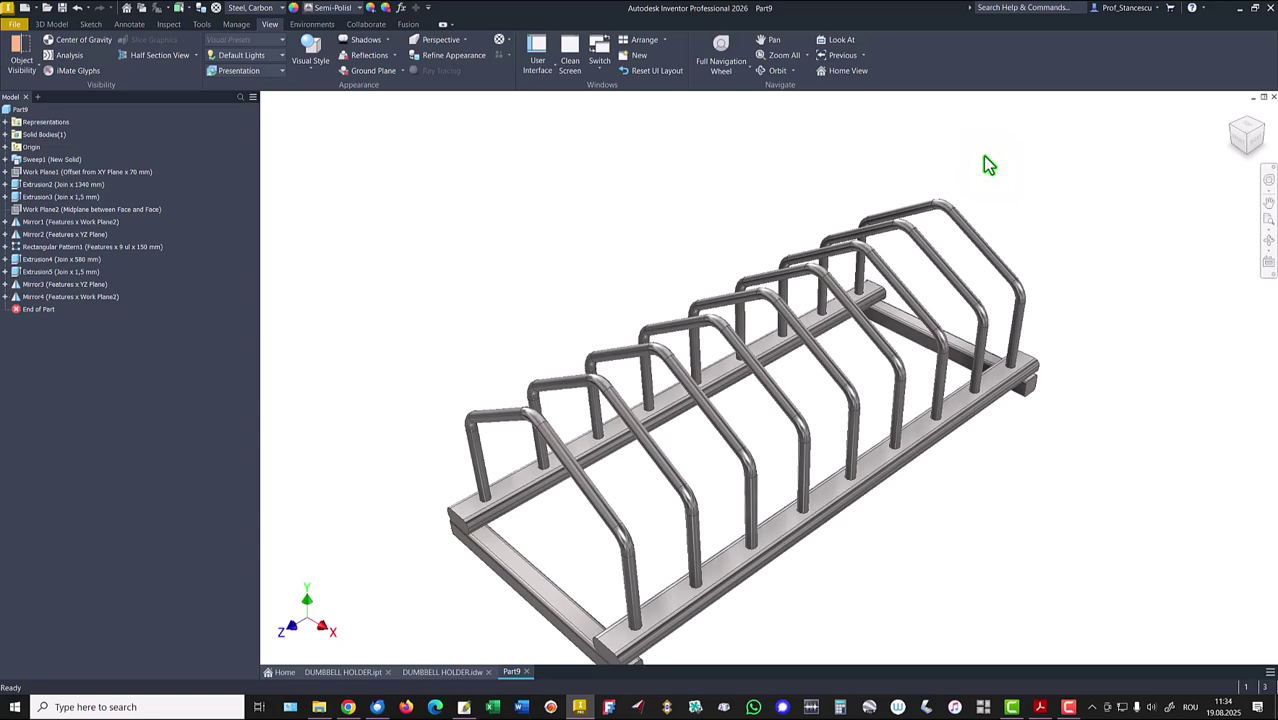
{"action": "key", "text": "F6"}
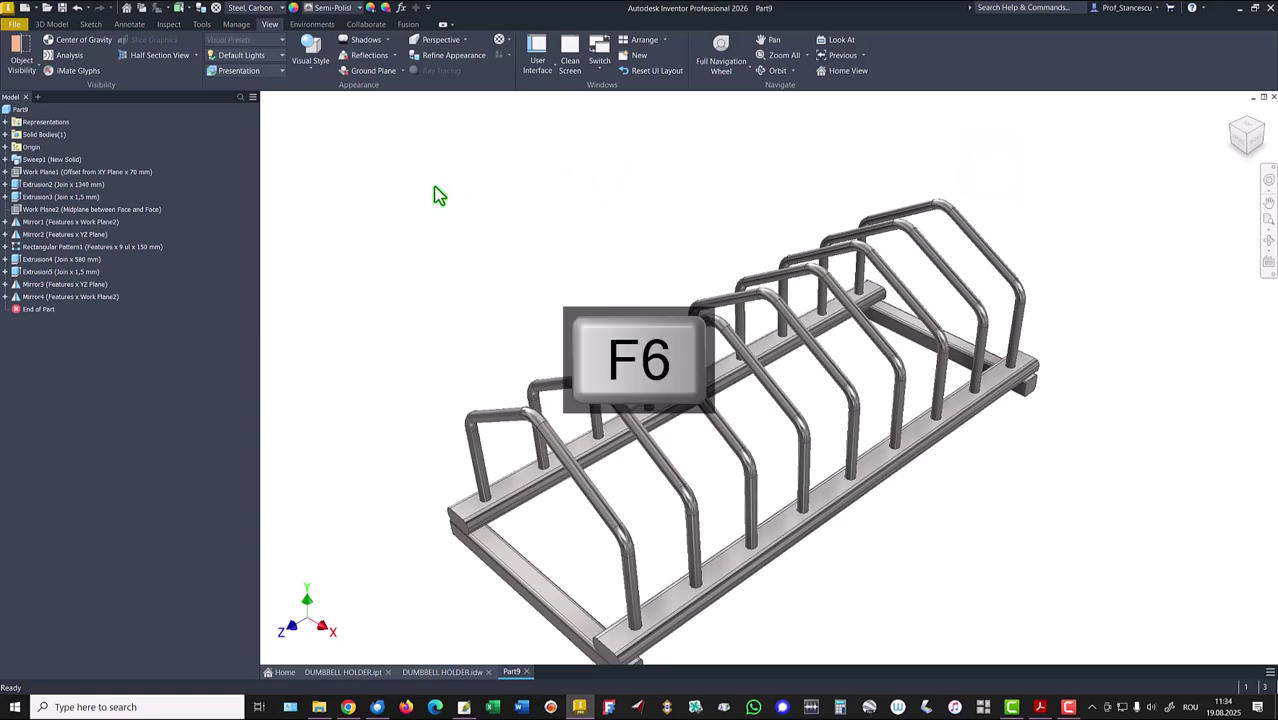
- Compare Part9's home view with the DUMBBELL HOLDER.ipt reference, ending on Part9
{"action": "left_click", "coordinate": [352, 672]}
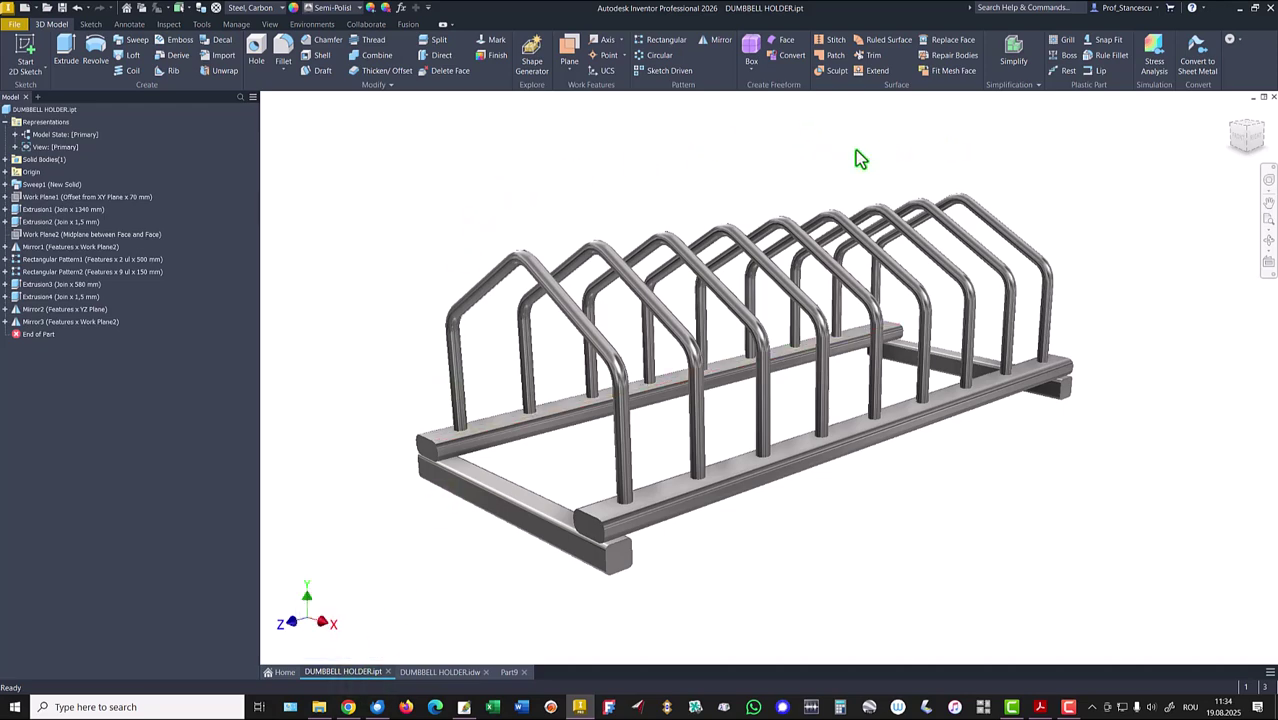
{"action": "key", "text": "F6"}
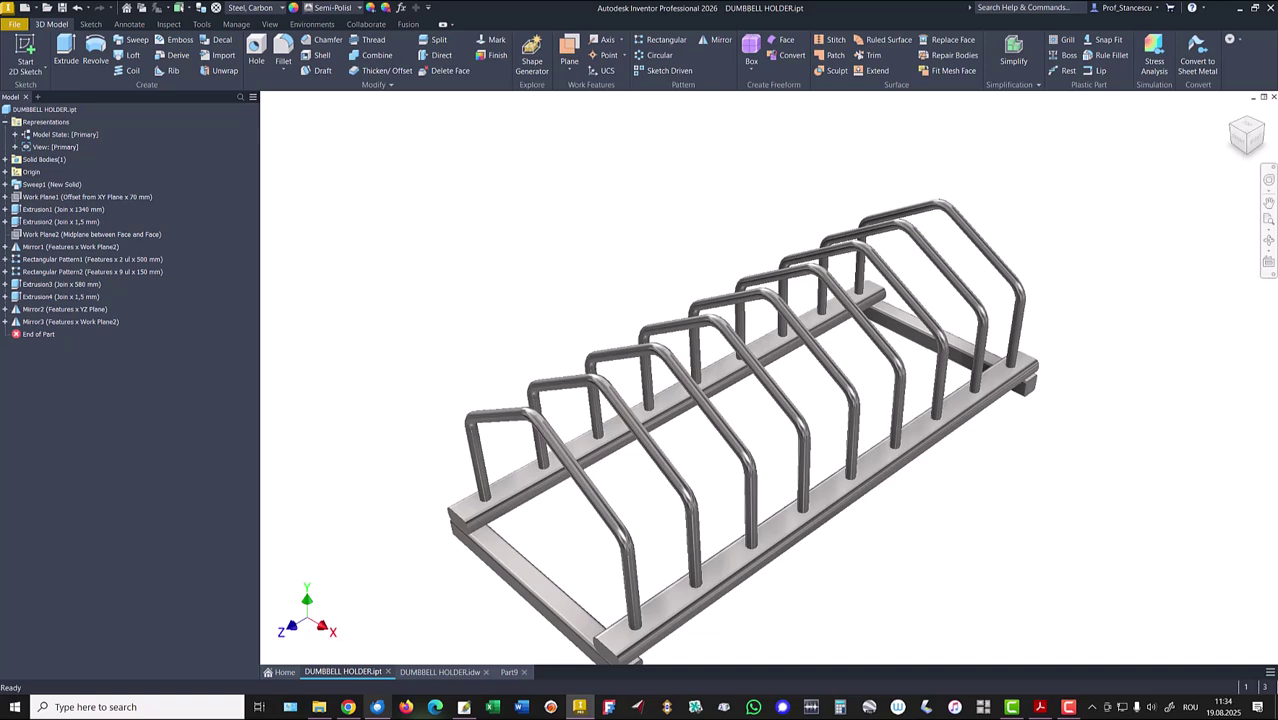
{"action": "left_click", "coordinate": [510, 672]}
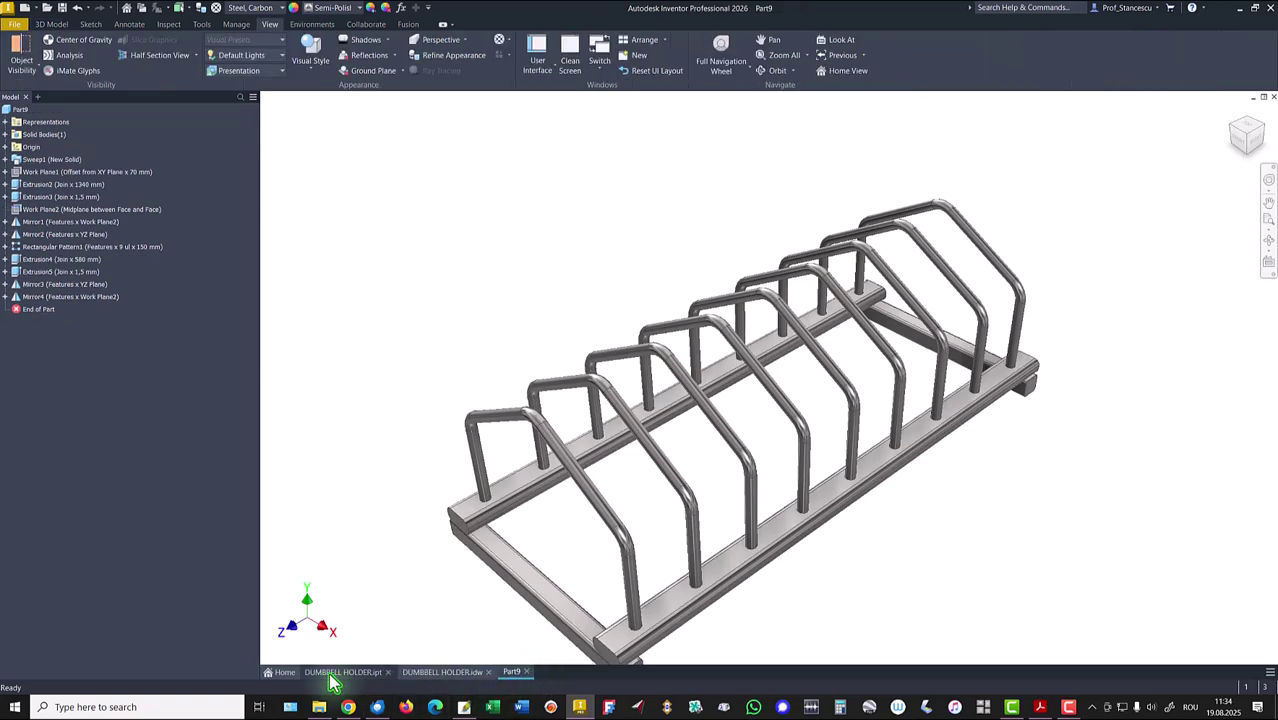
{"action": "left_click", "coordinate": [331, 676]}
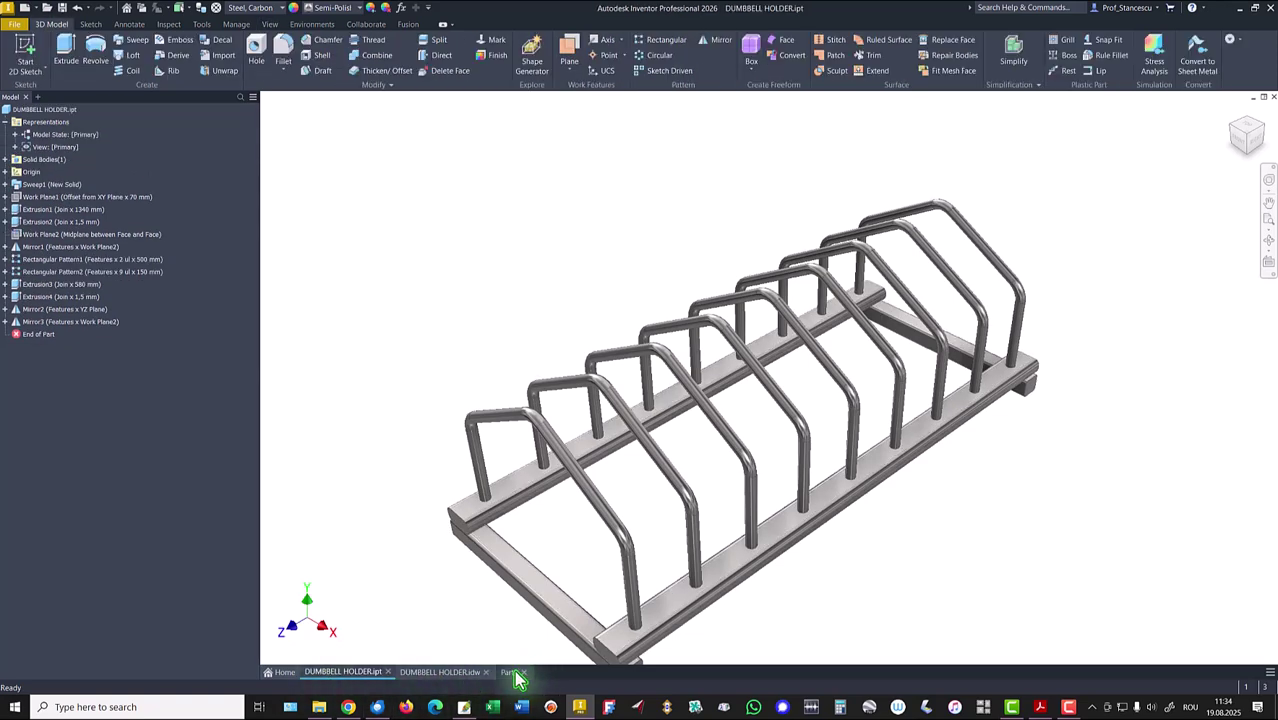
{"action": "left_click", "coordinate": [512, 673]}
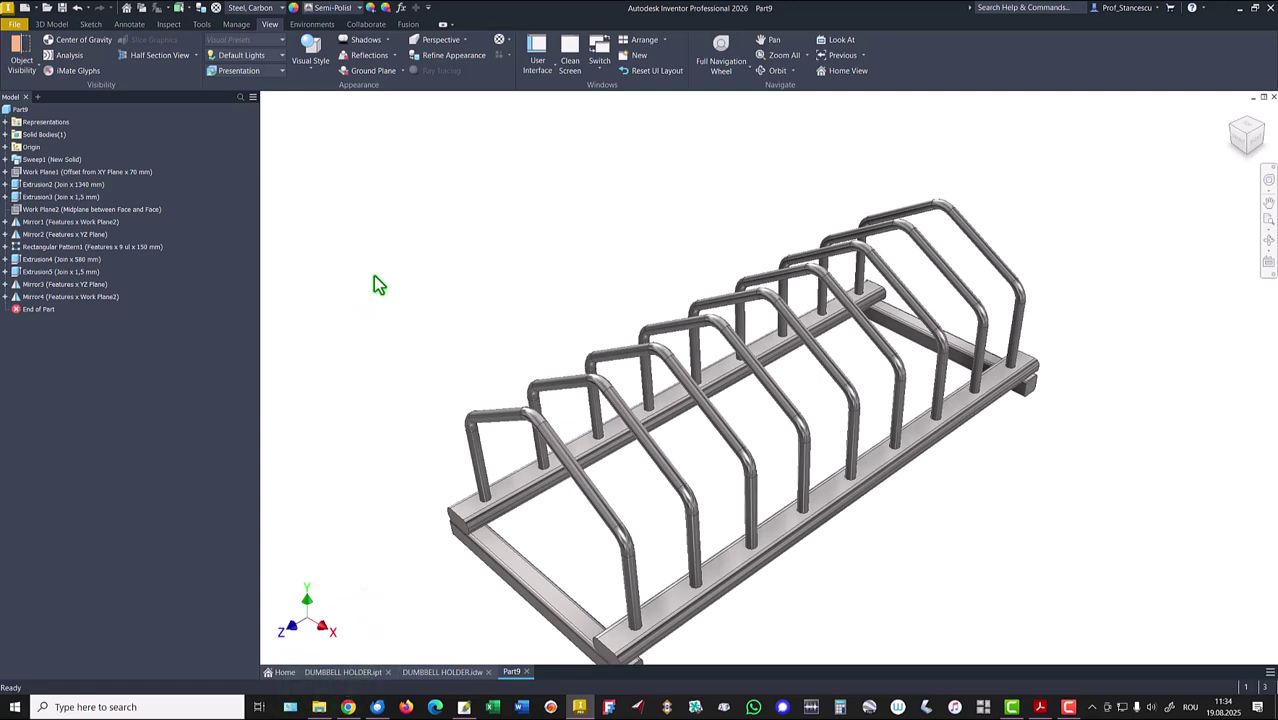